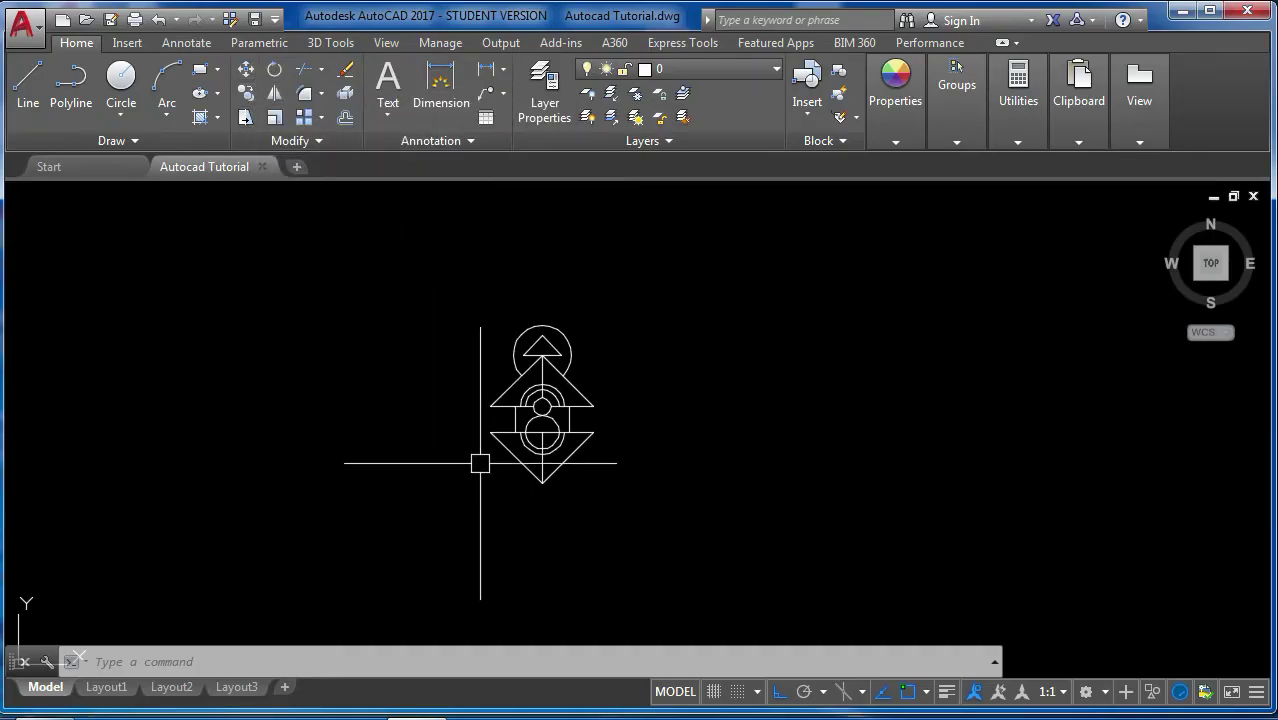
- Move the whole symbol freehand to the right, then undo that move
{"action": "scroll", "coordinate": [568, 456], "scroll_direction": "up", "scroll_amount": 4}
{"action": "scroll", "coordinate": [601, 465], "scroll_direction": "down", "scroll_amount": 2}
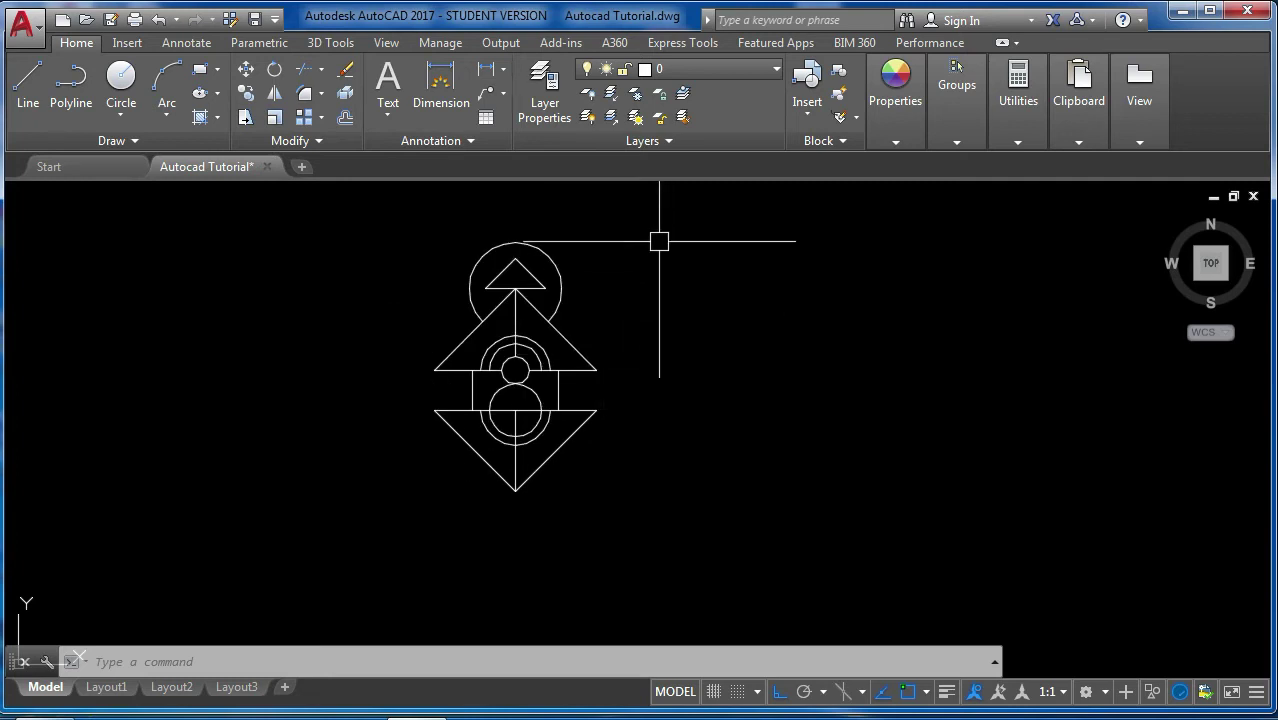
{"action": "left_click_drag", "start_coordinate": [645, 238], "coordinate": [376, 527]}
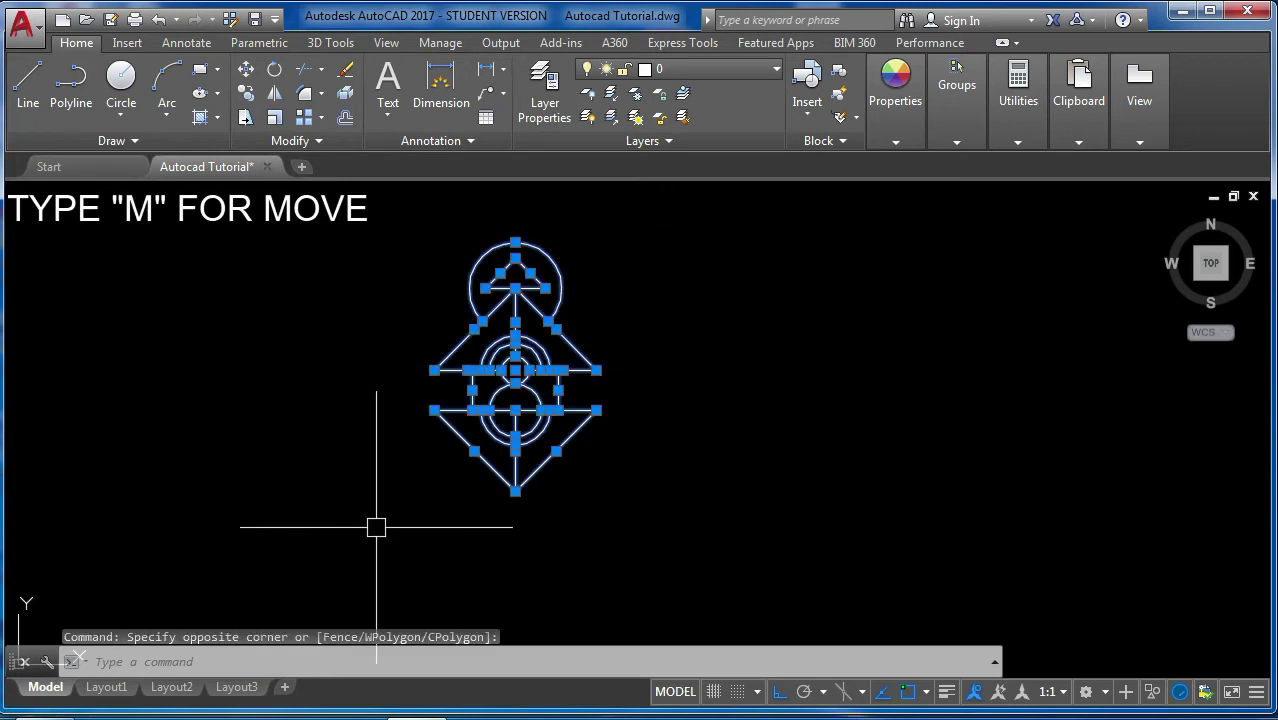
{"action": "type", "text": "m"}
{"action": "key", "text": "Return"}
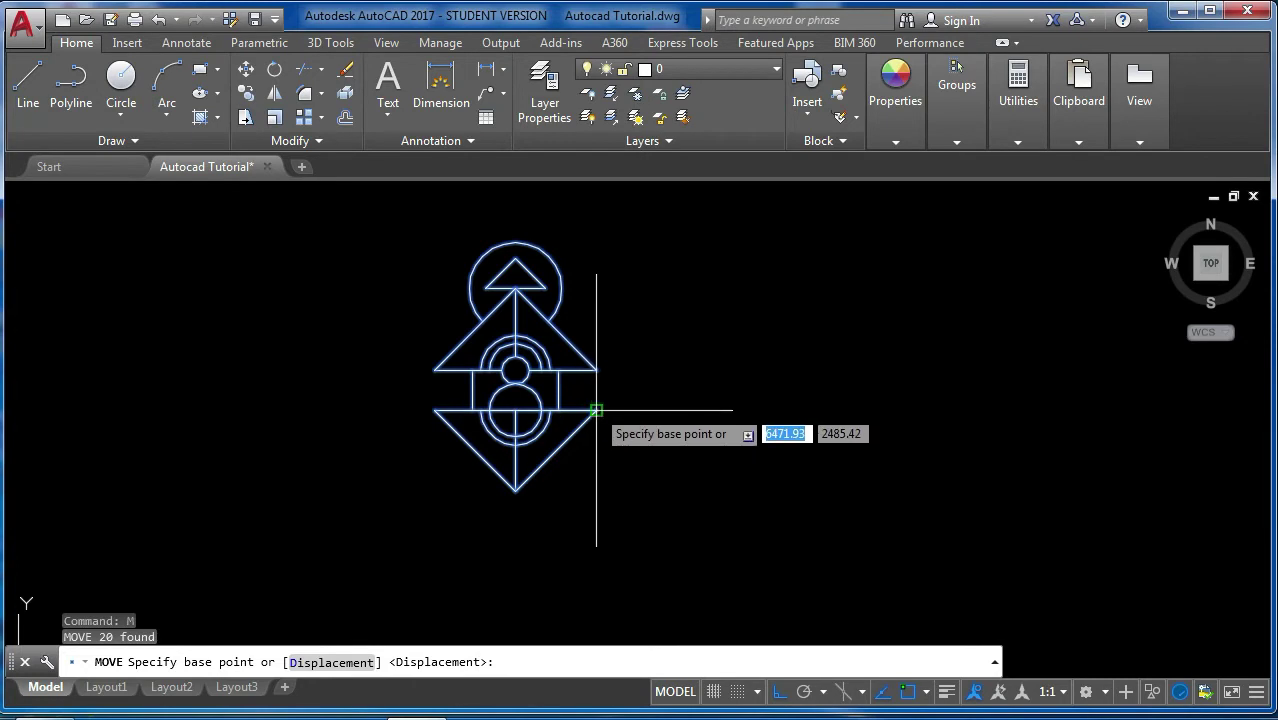
{"action": "left_click", "coordinate": [595, 410]}
{"action": "left_click", "coordinate": [950, 430]}
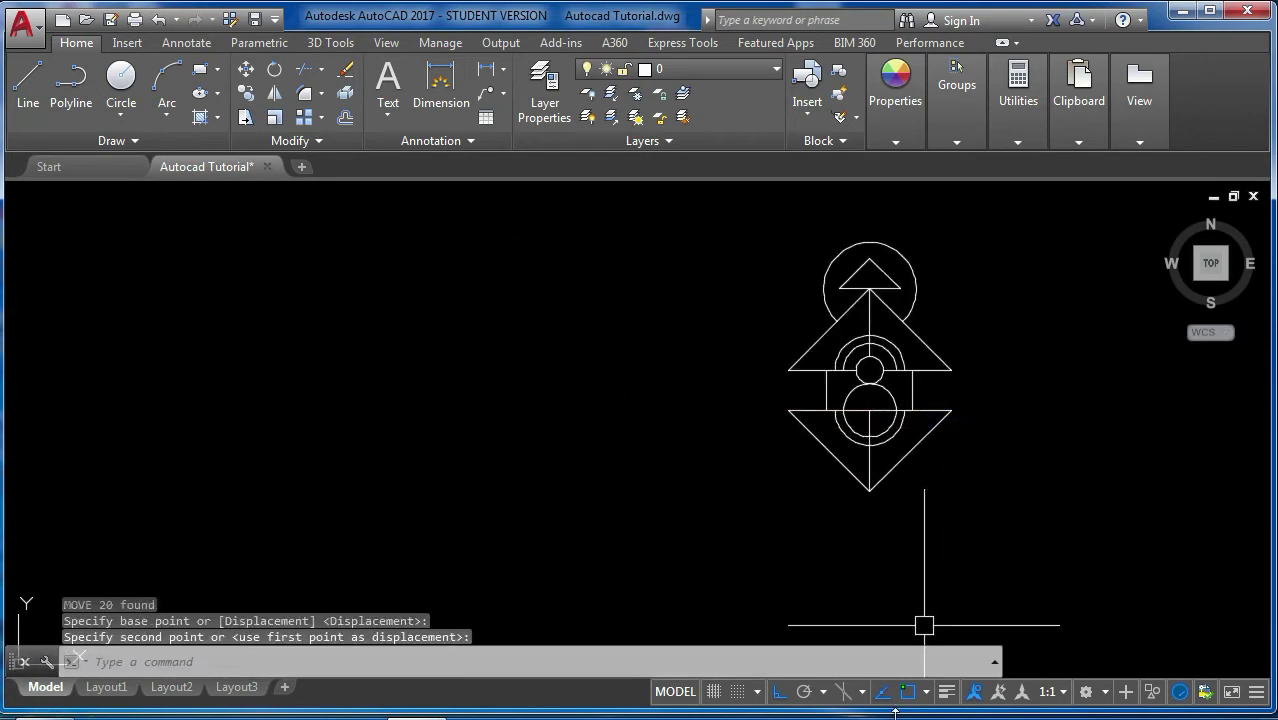
{"action": "key", "text": "ctrl+z"}
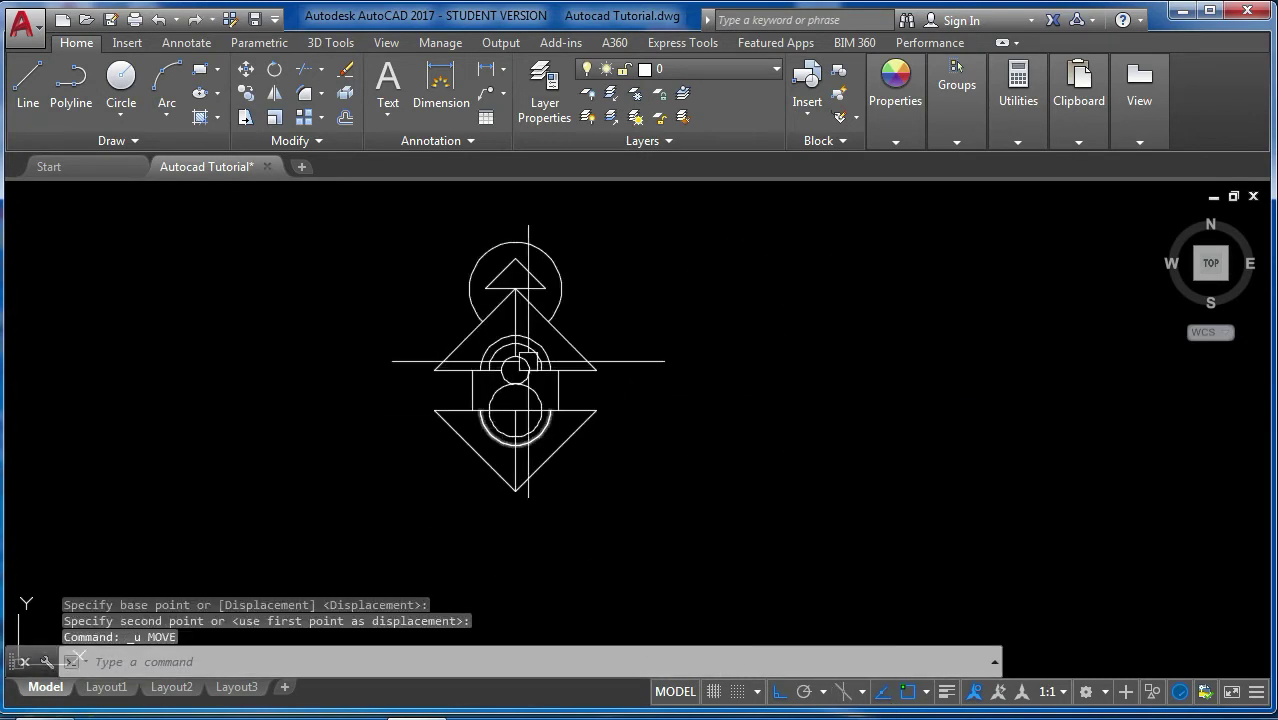
- Move the whole symbol exactly 1 unit right from its left vertex
{"action": "left_click", "coordinate": [597, 218]}
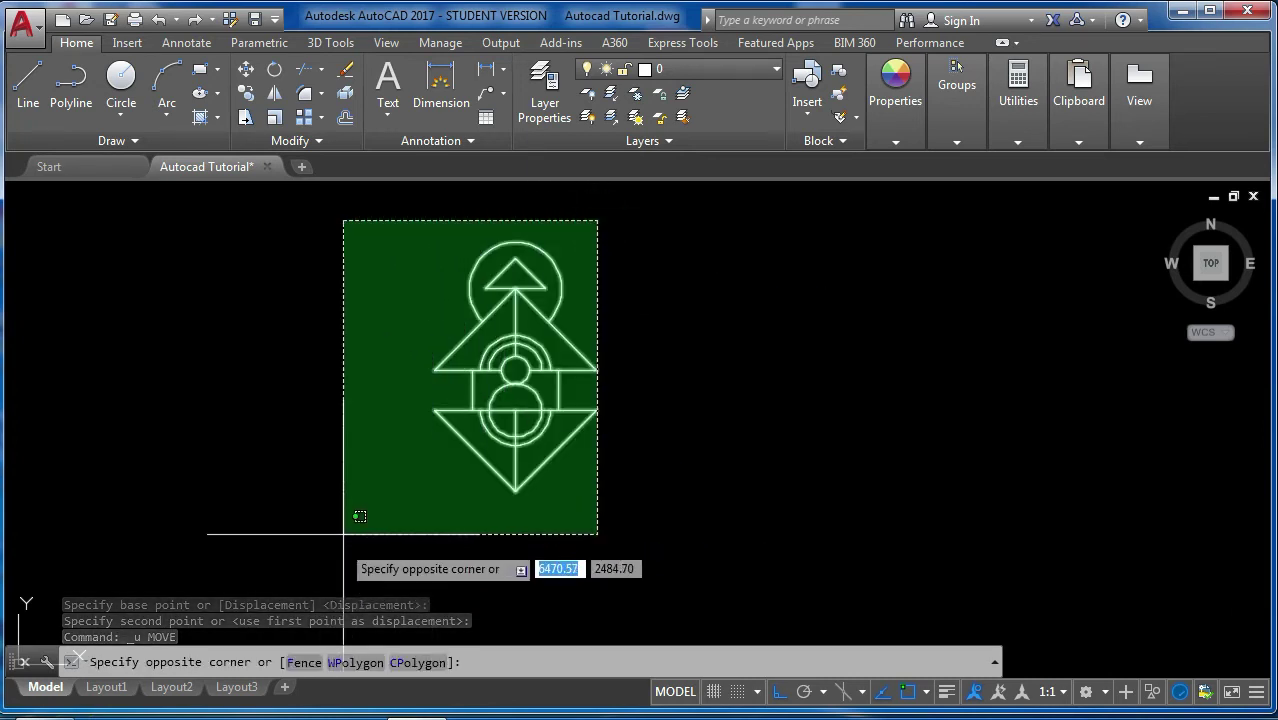
{"action": "left_click", "coordinate": [359, 520]}
{"action": "key", "text": "Return"}
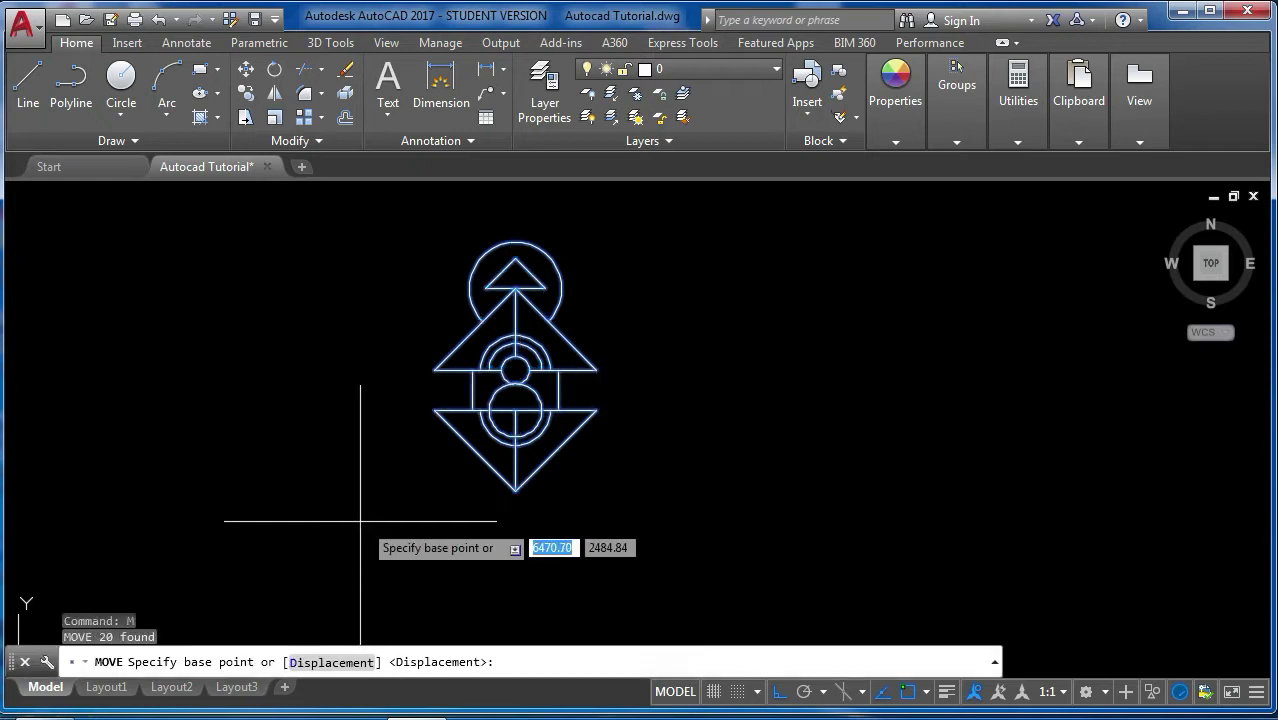
{"action": "left_click", "coordinate": [433, 410]}
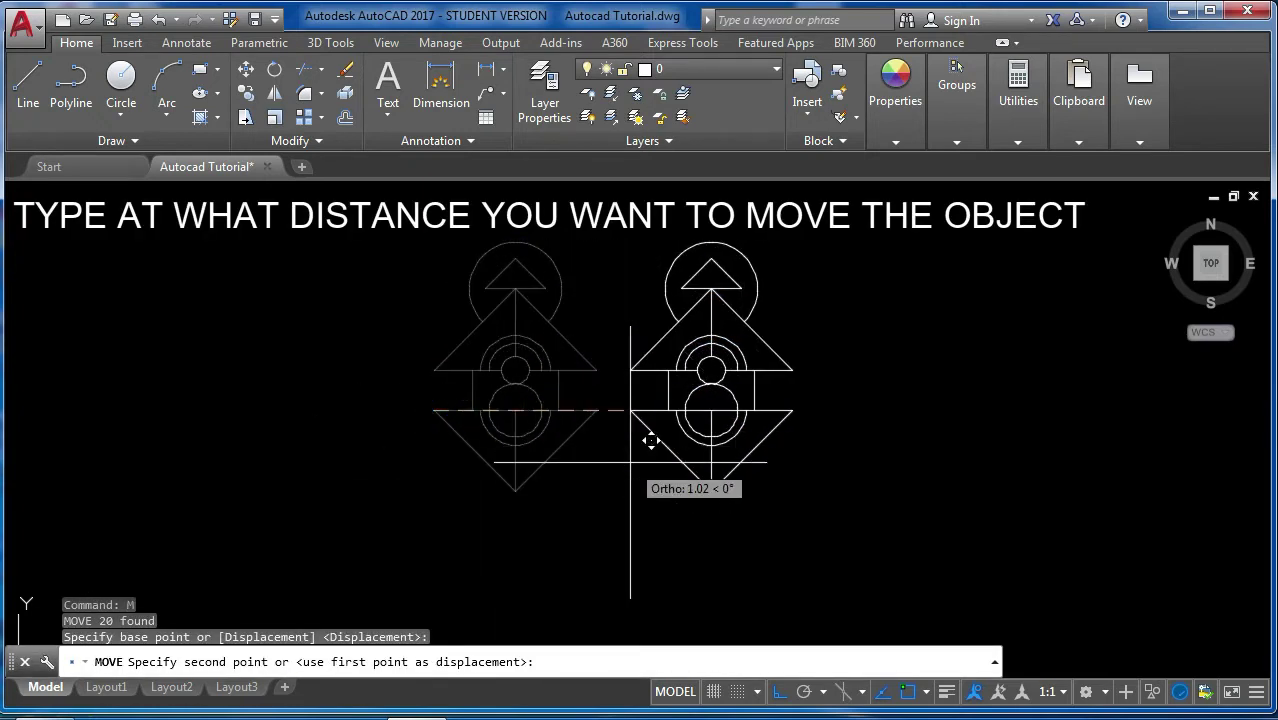
{"action": "type", "text": "1"}
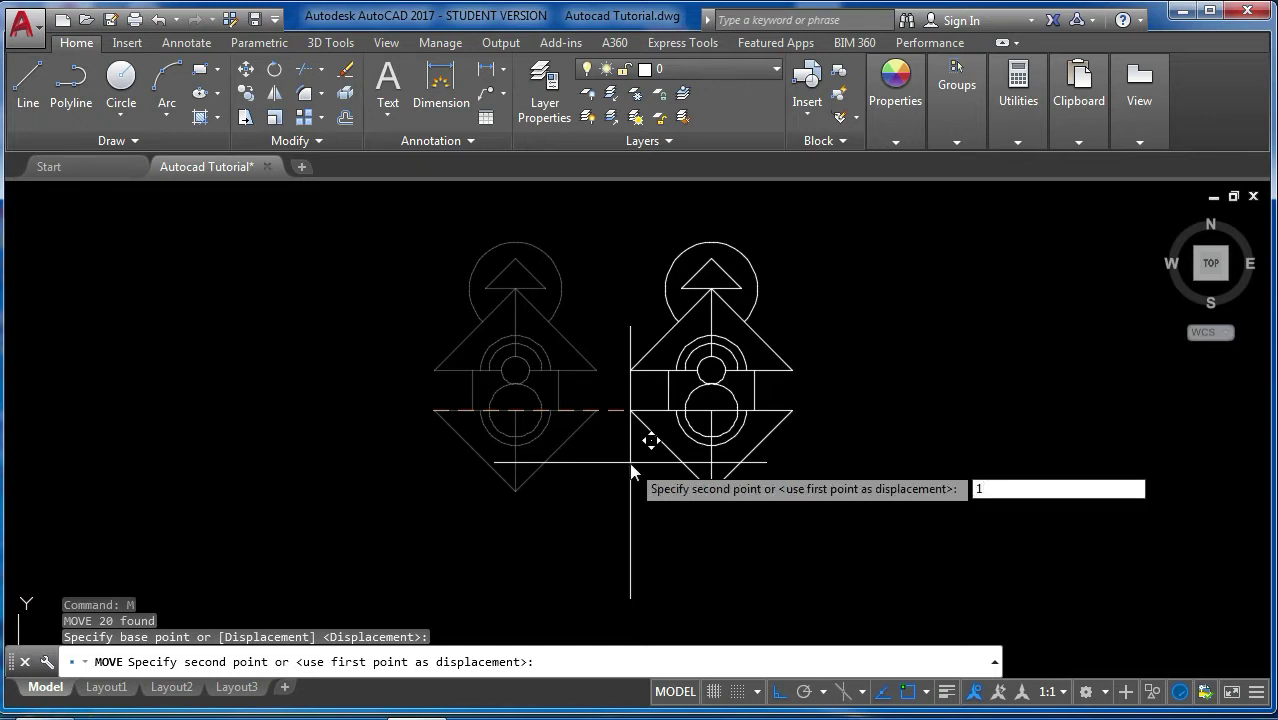
{"action": "key", "text": "Return"}
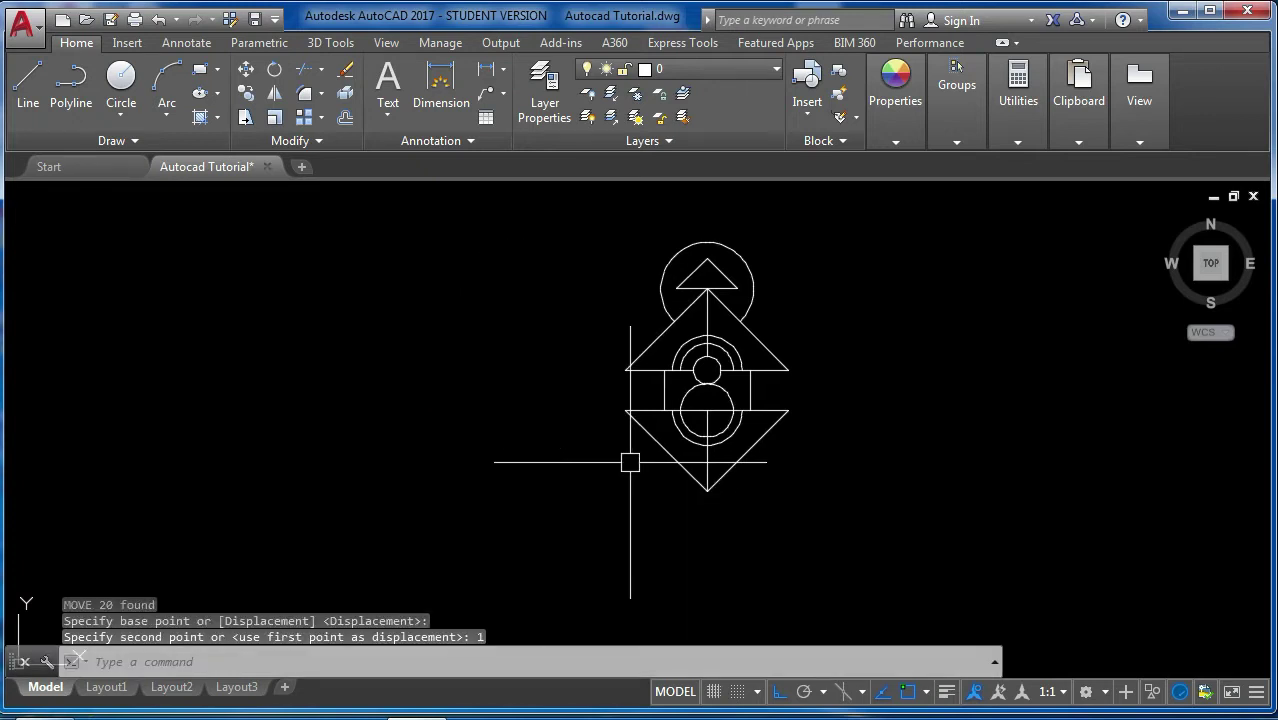
{"action": "scroll", "coordinate": [630, 462], "scroll_direction": "down", "scroll_amount": 3}
{"action": "left_click", "coordinate": [407, 302]}
{"action": "key", "text": "Escape"}
{"action": "scroll", "coordinate": [622, 462], "scroll_direction": "up", "scroll_amount": 4}
{"action": "scroll", "coordinate": [736, 428], "scroll_direction": "down", "scroll_amount": 3}
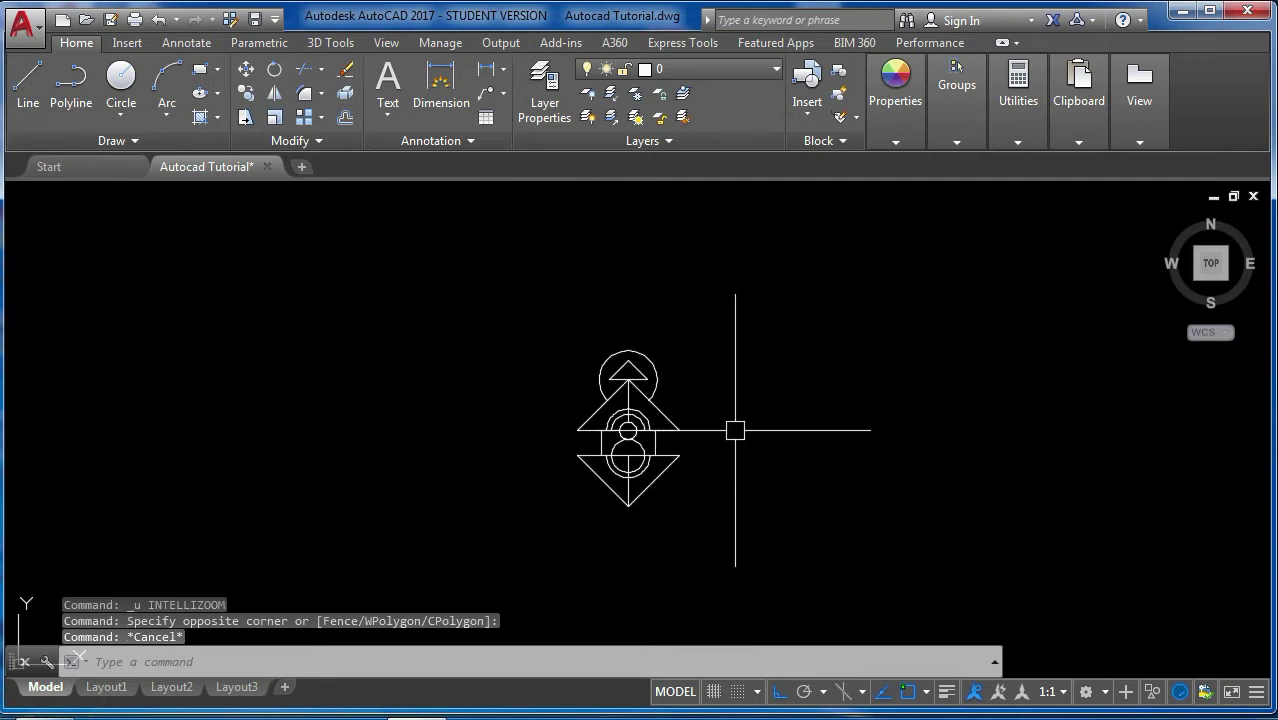
{"action": "scroll", "coordinate": [795, 484], "scroll_direction": "up", "scroll_amount": 2}
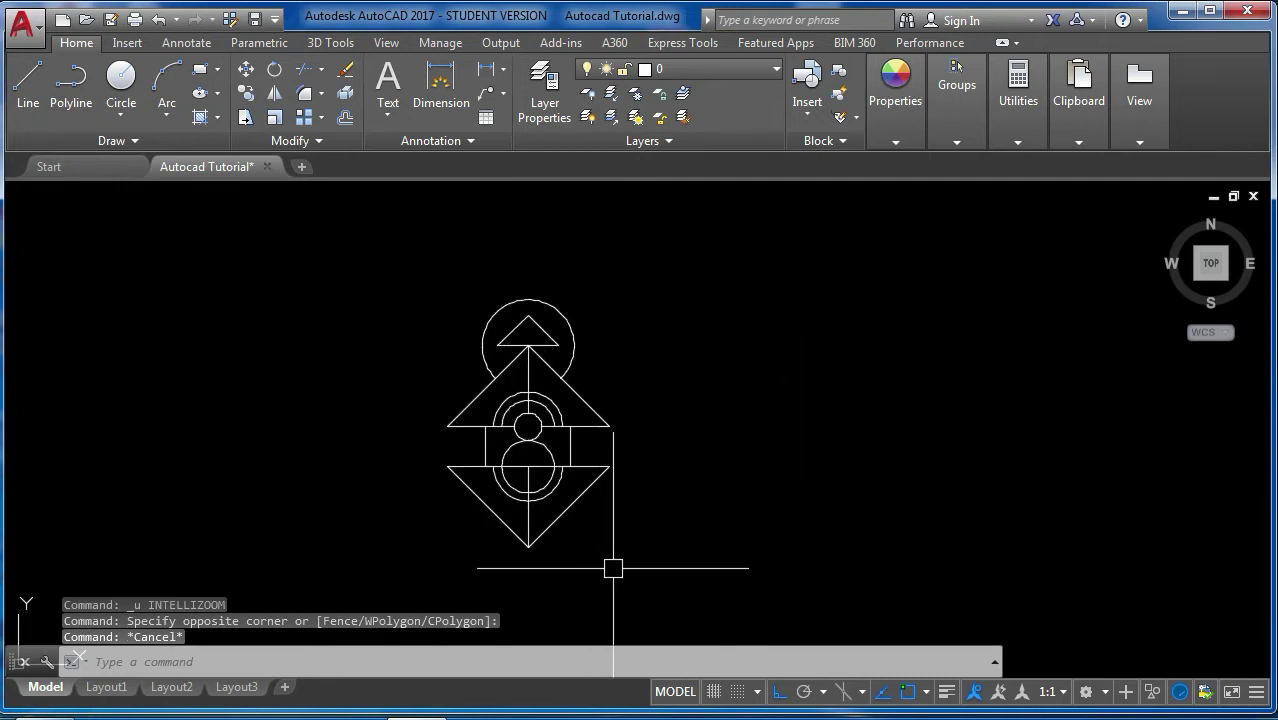
{"action": "left_click", "coordinate": [647, 568]}
{"action": "left_click", "coordinate": [407, 265]}
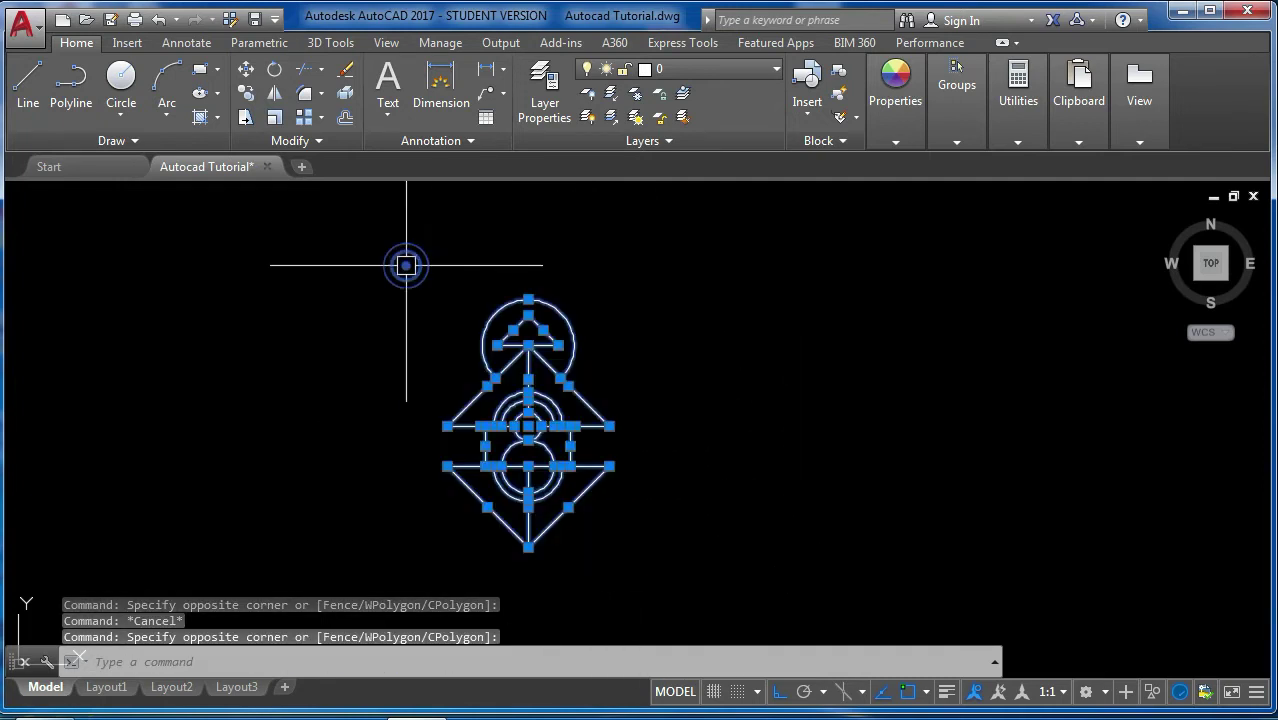
{"action": "type", "text": "co"}
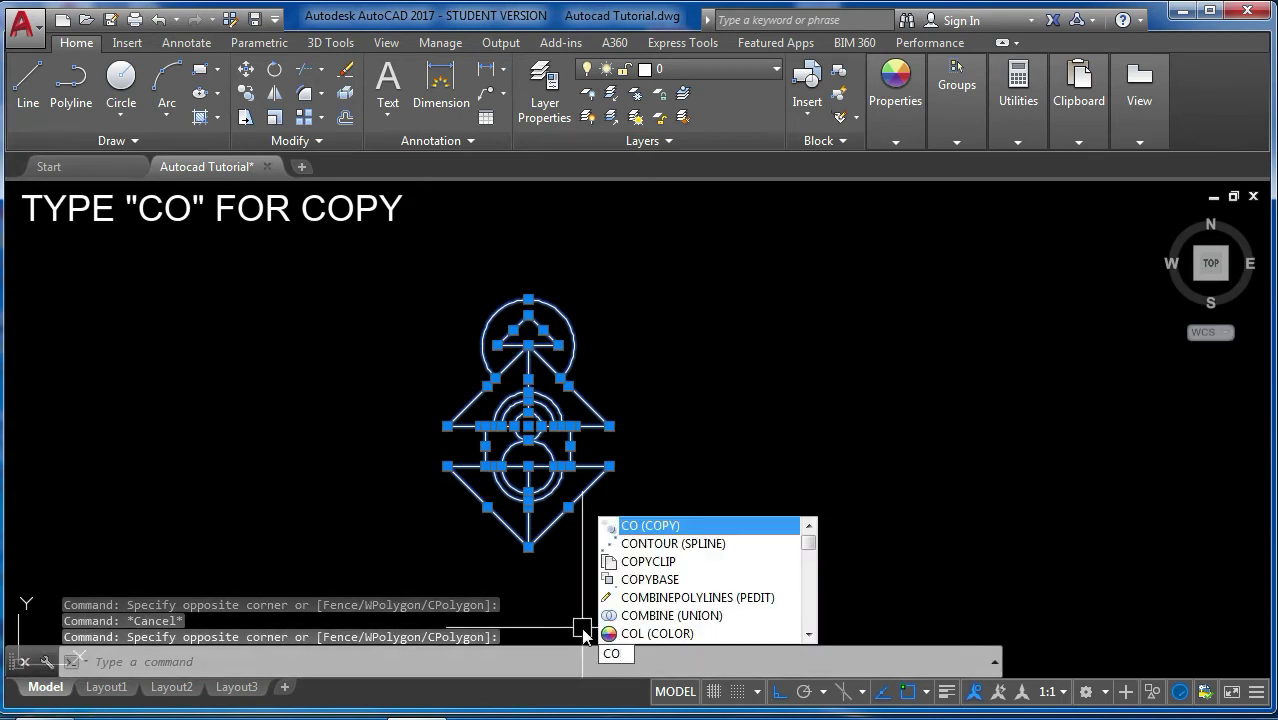
{"action": "key", "text": "Return"}
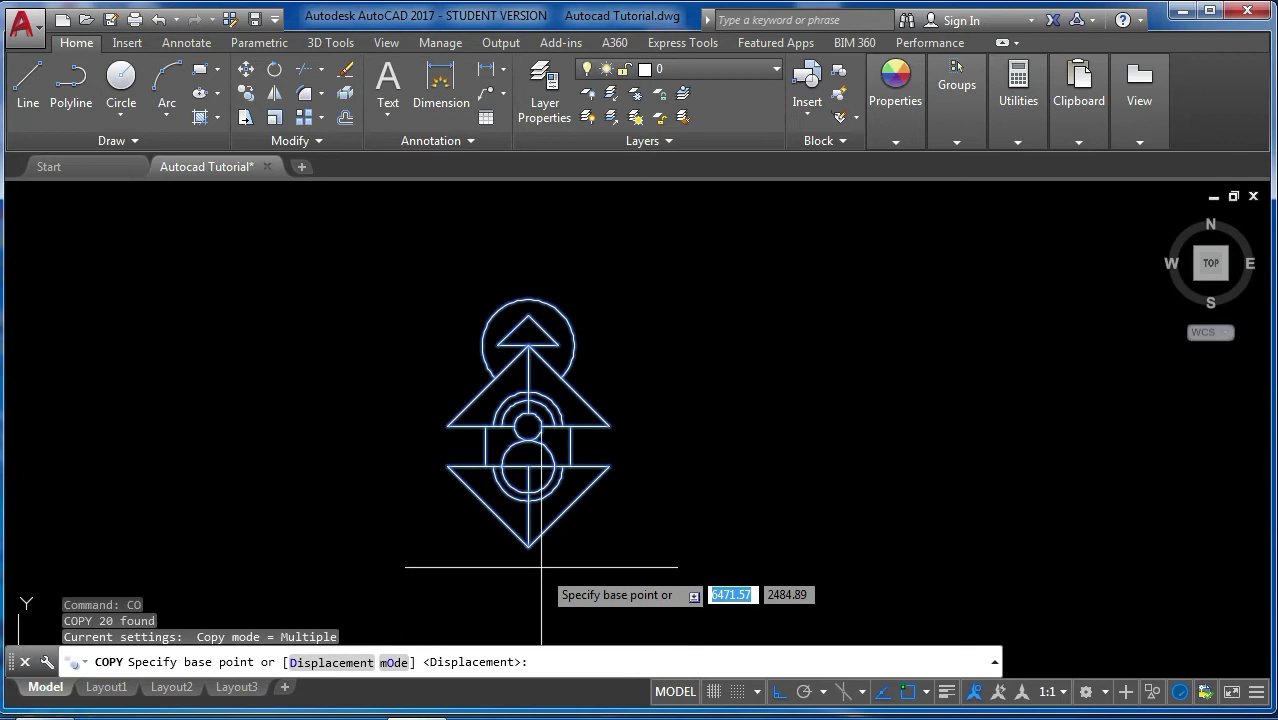
{"action": "left_click", "coordinate": [528, 546]}
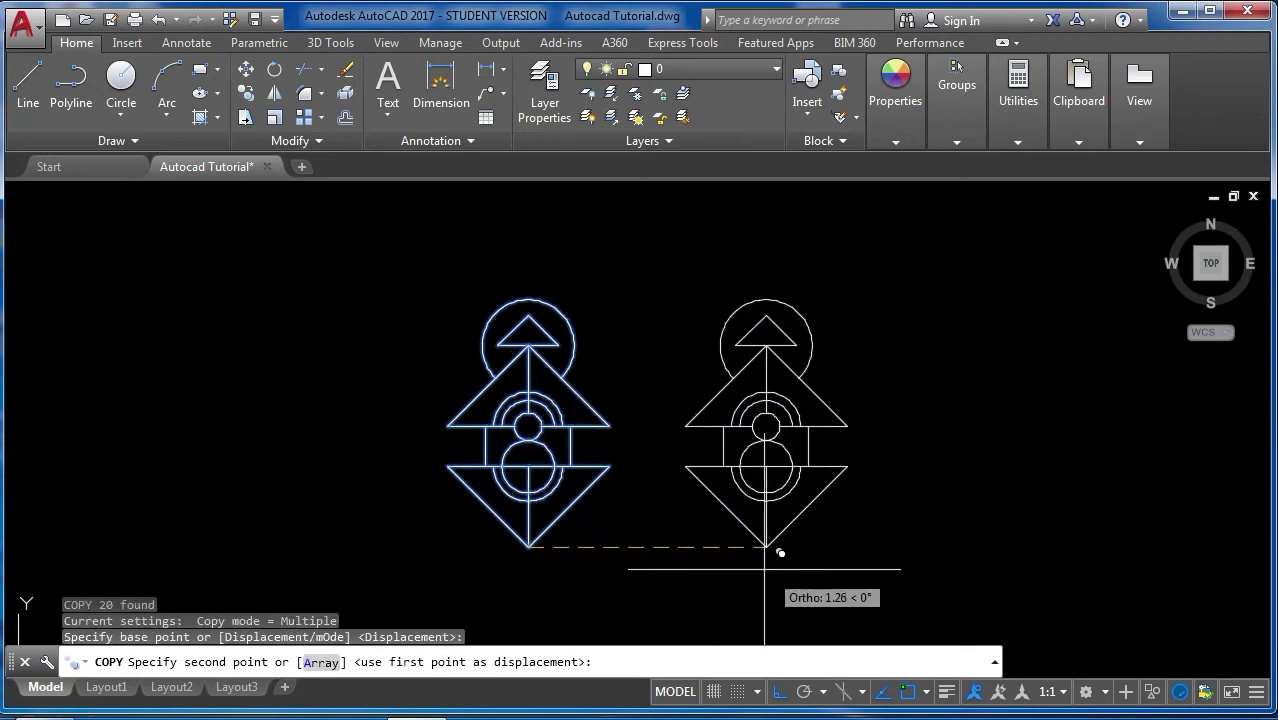
{"action": "left_click", "coordinate": [755, 570]}
{"action": "left_click", "coordinate": [969, 580]}
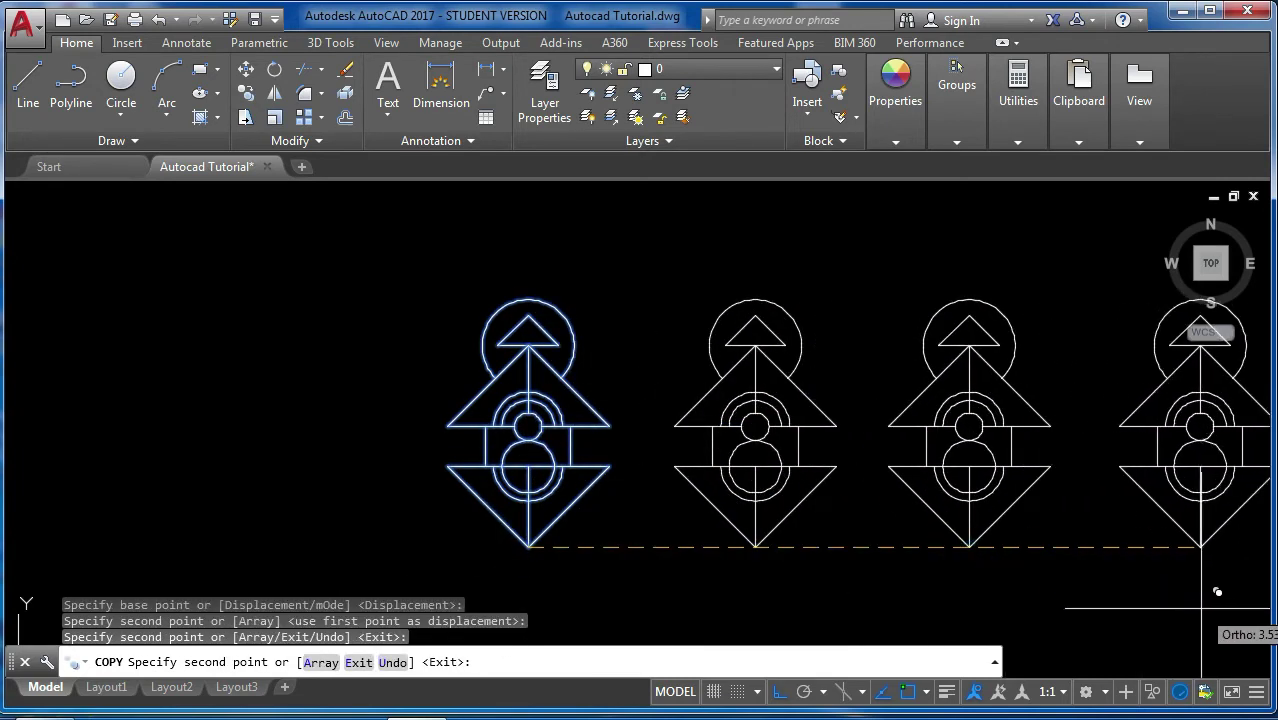
{"action": "left_click", "coordinate": [1217, 591]}
{"action": "scroll", "coordinate": [661, 262], "scroll_direction": "down", "scroll_amount": 5}
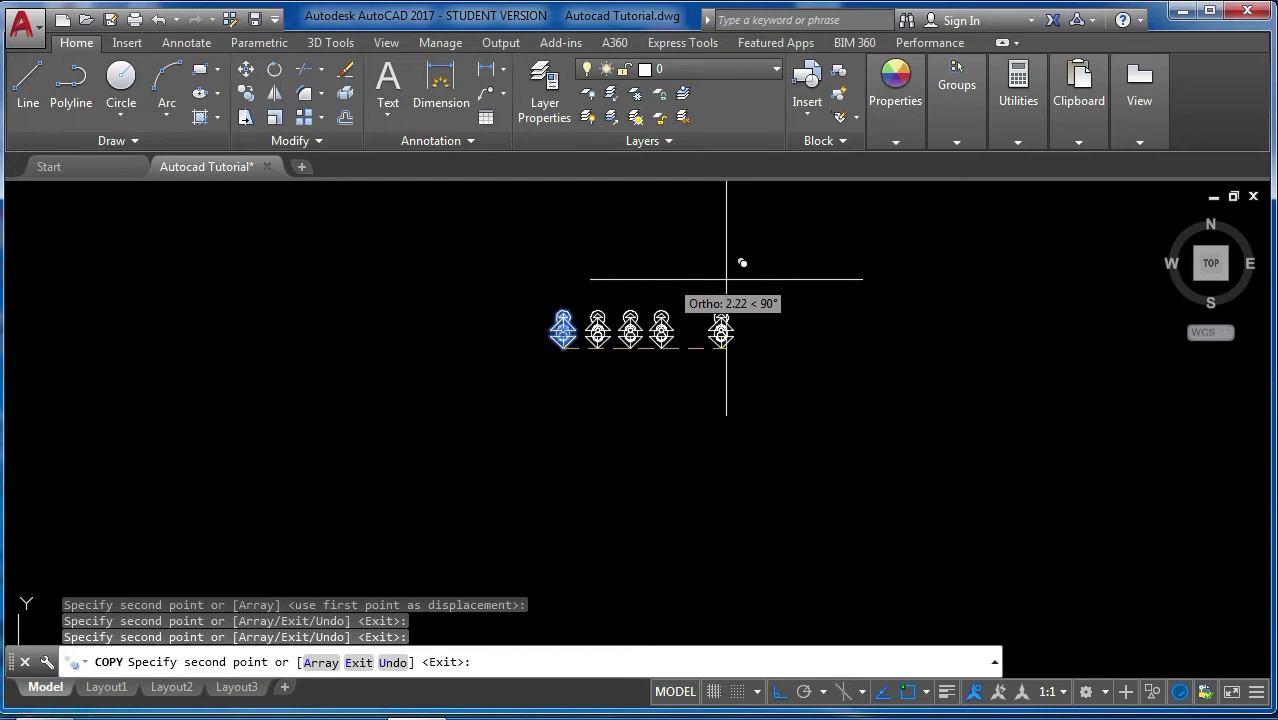
{"action": "left_click", "coordinate": [464, 457]}
{"action": "left_click", "coordinate": [228, 471]}
{"action": "left_click", "coordinate": [437, 225]}
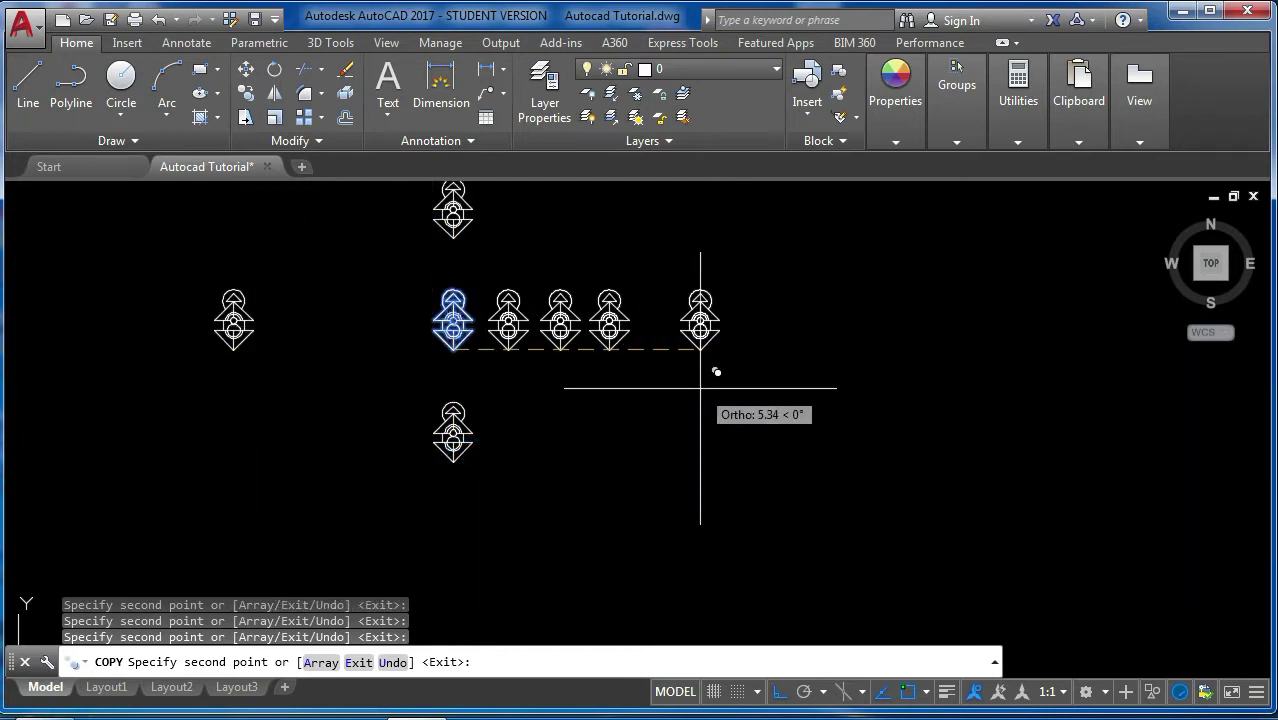
{"action": "type", "text": "co"}
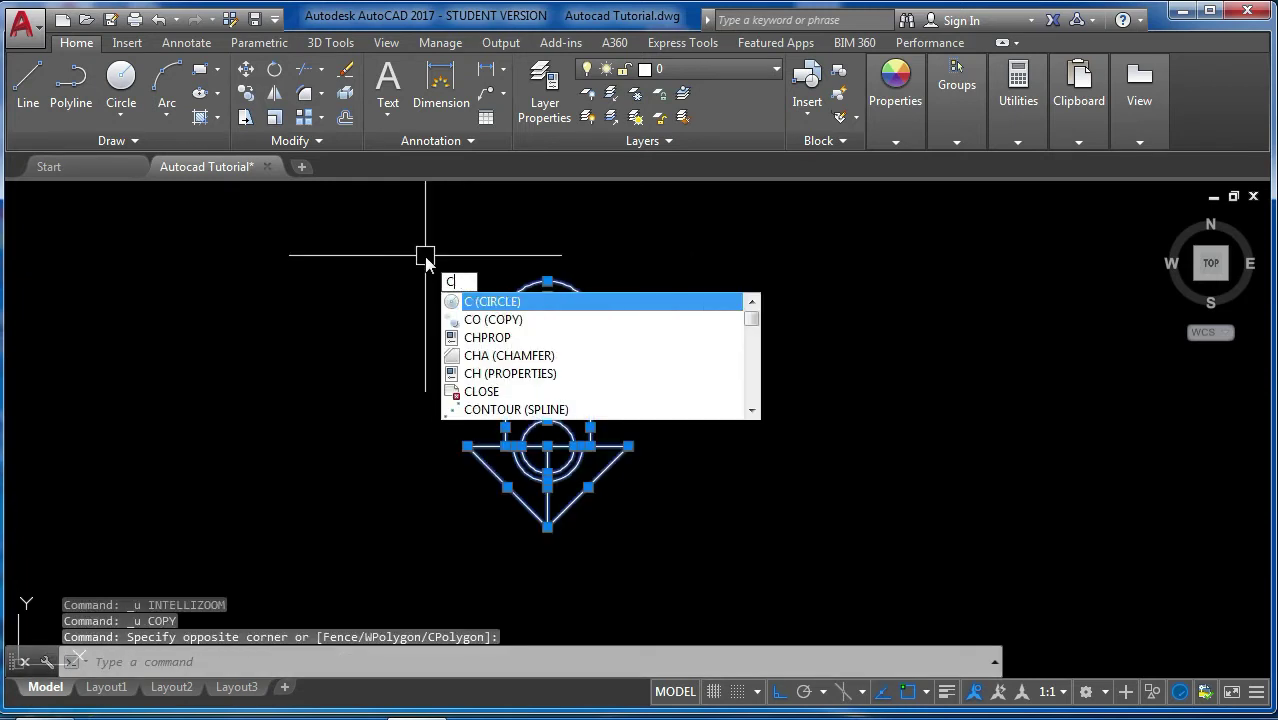
{"action": "key", "text": "Return"}
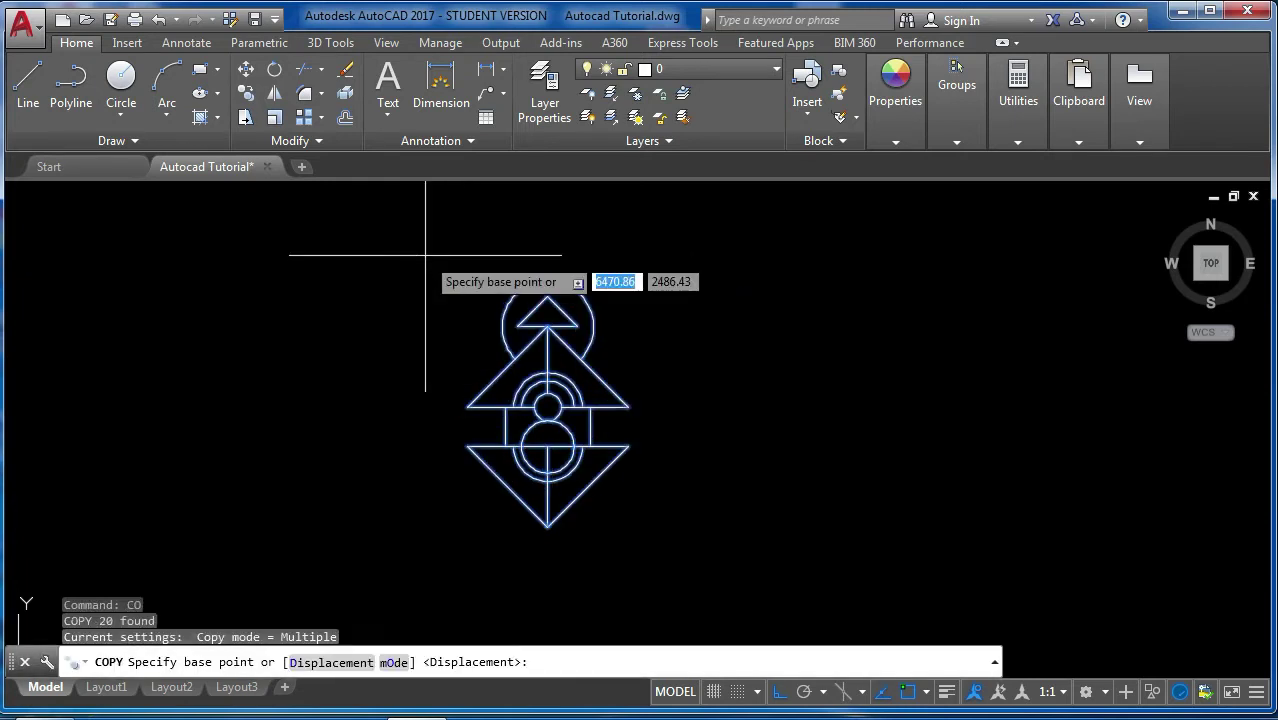
{"action": "left_click", "coordinate": [548, 526]}
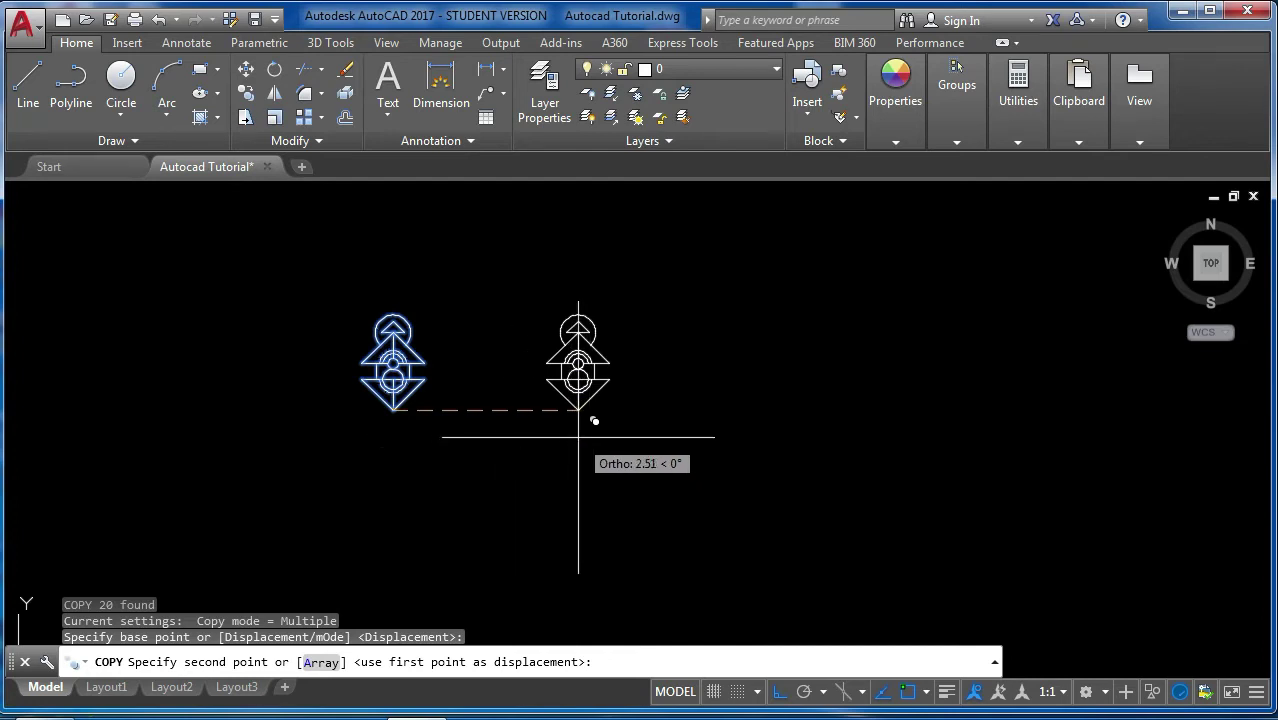
{"action": "type", "text": "2"}
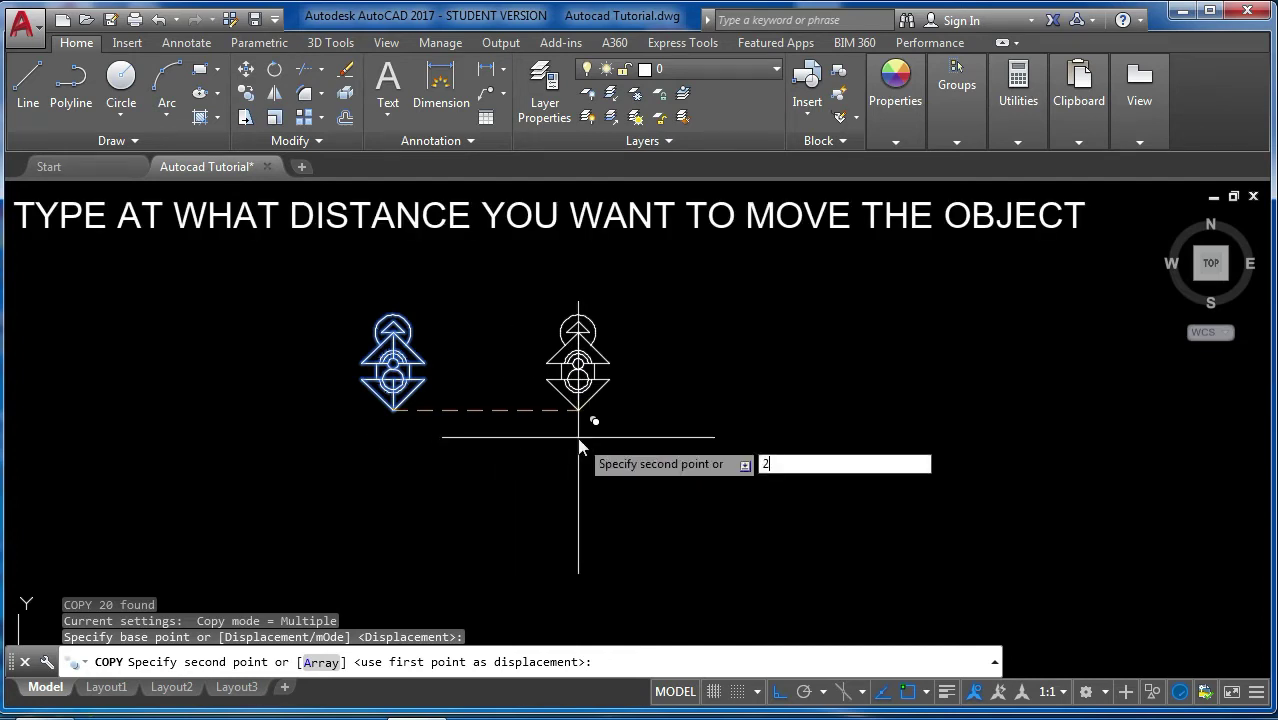
{"action": "key", "text": "Return"}
{"action": "key", "text": "Escape"}
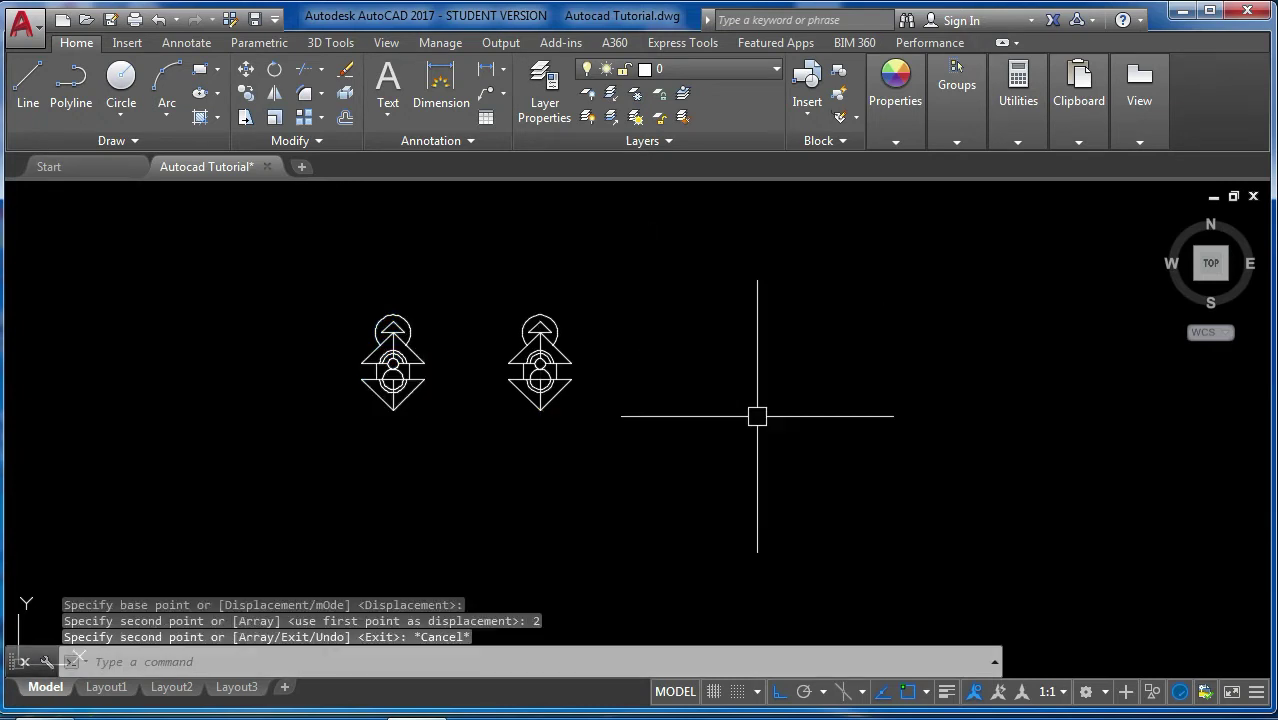
{"action": "left_click", "coordinate": [605, 456]}
{"action": "left_click", "coordinate": [490, 250]}
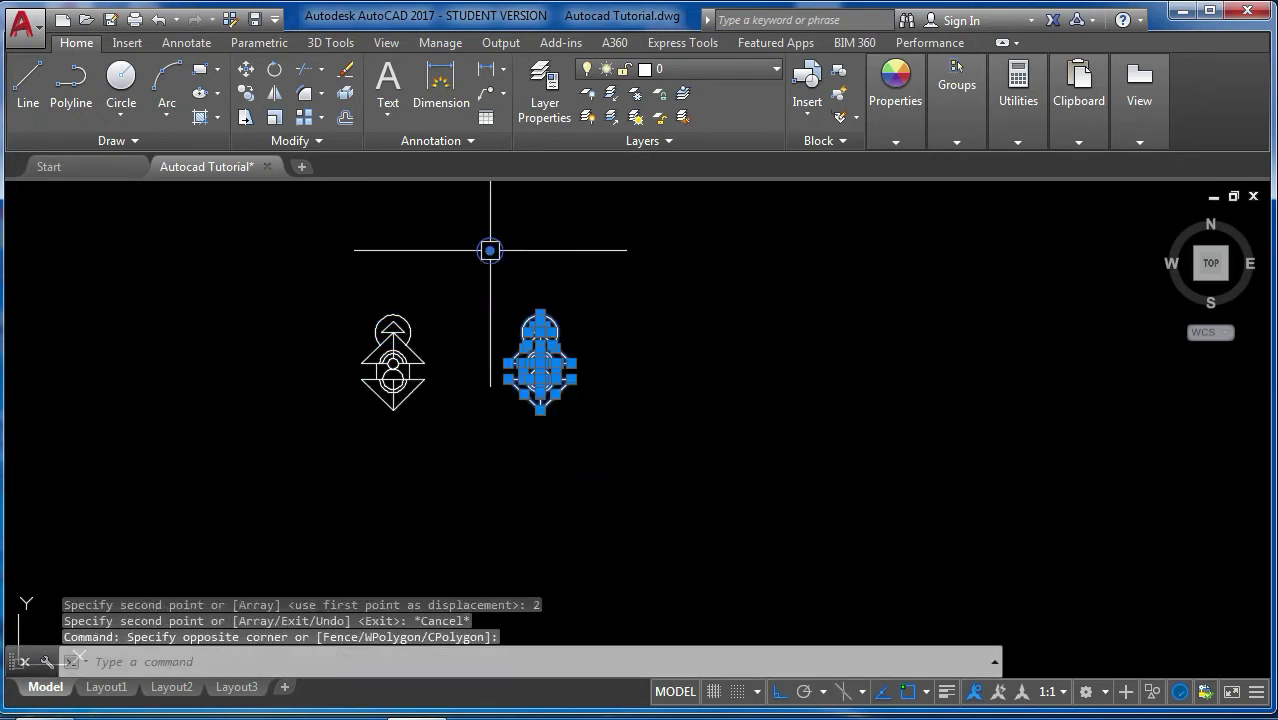
{"action": "type", "text": "cp"}
{"action": "key", "text": "Return"}
{"action": "left_click", "coordinate": [585, 458]}
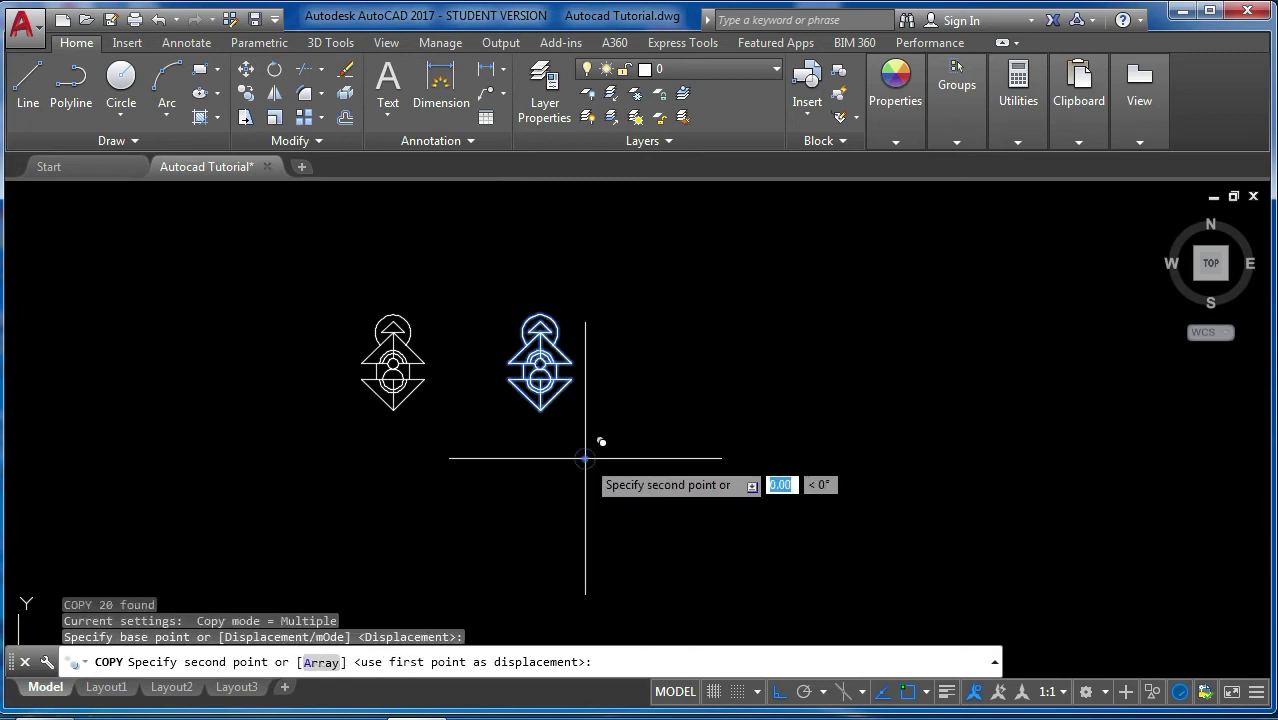
{"action": "type", "text": "2"}
{"action": "key", "text": "Return"}
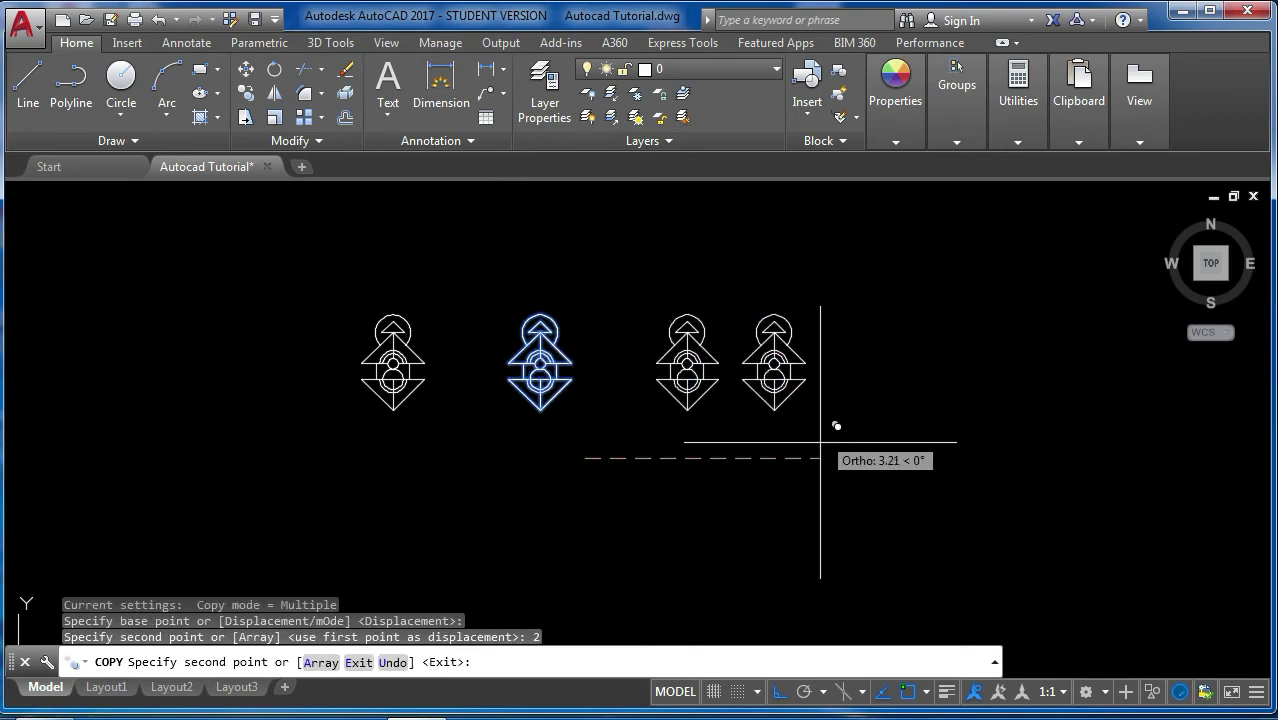
{"action": "key", "text": "Escape"}
{"action": "left_click", "coordinate": [790, 510]}
{"action": "left_click", "coordinate": [641, 277]}
{"action": "key", "text": "Return"}
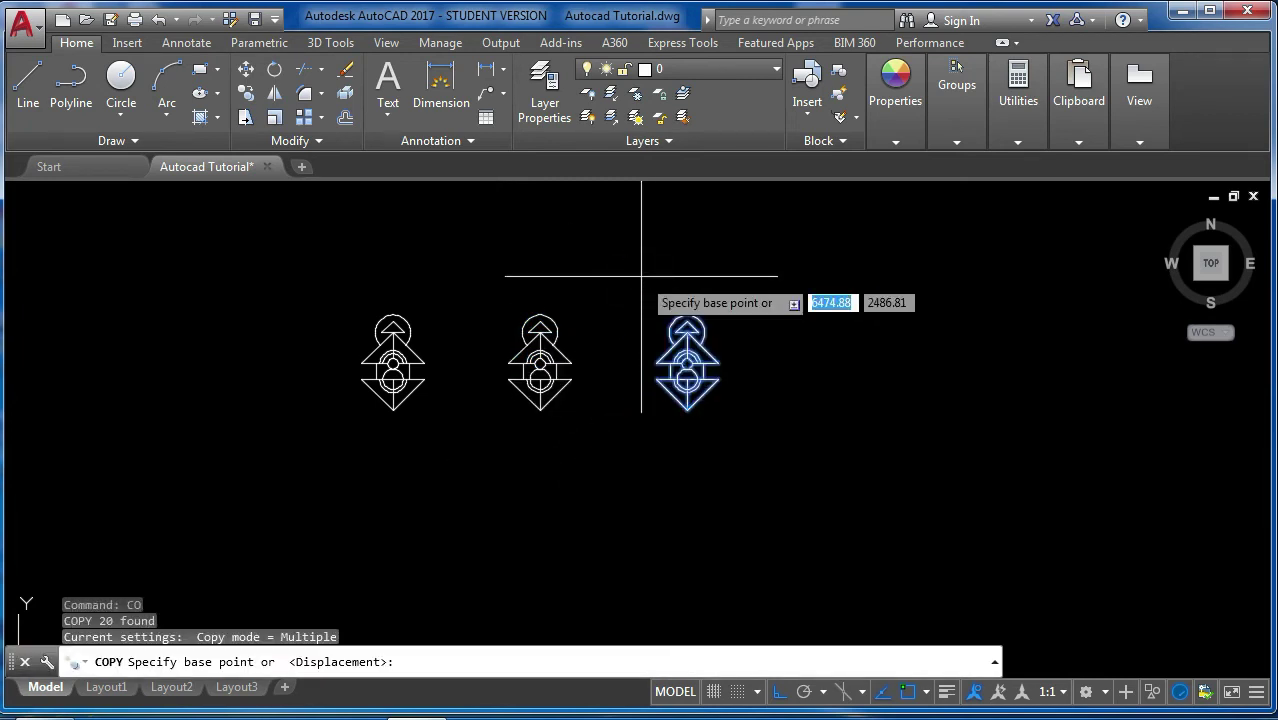
{"action": "left_click", "coordinate": [720, 462]}
{"action": "type", "text": "2"}
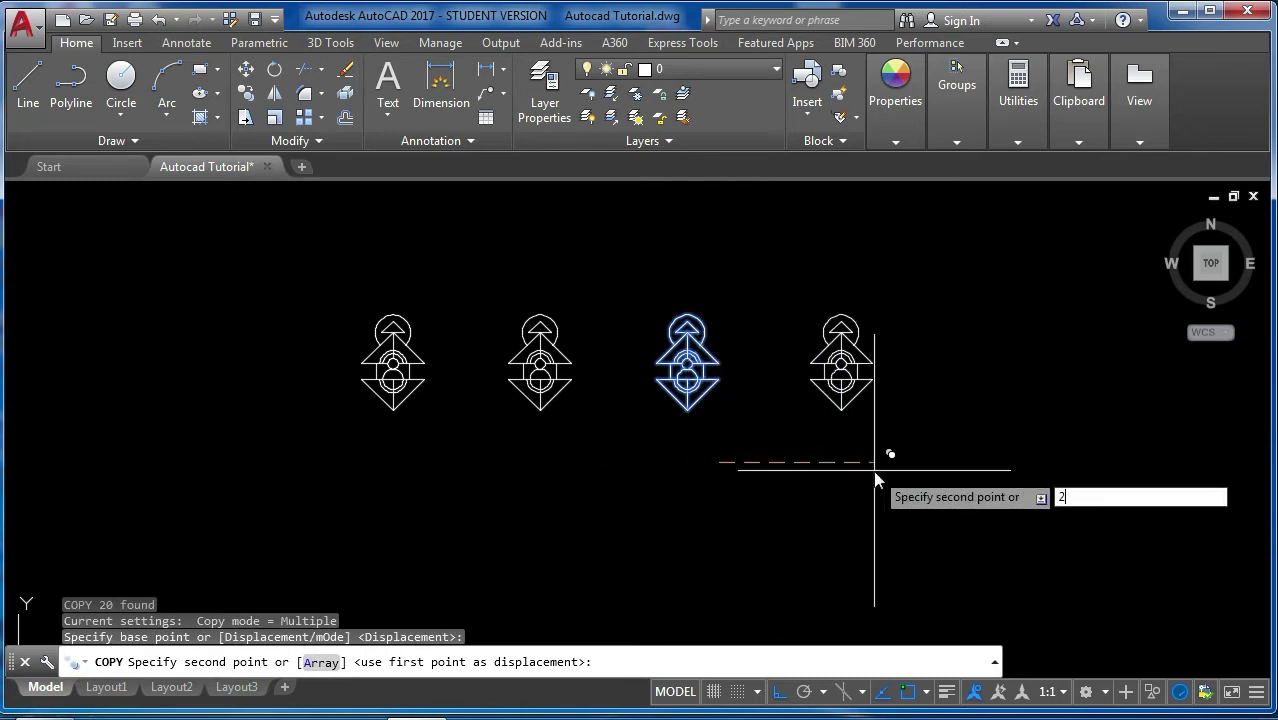
{"action": "key", "text": "Return"}
{"action": "key", "text": "Escape"}
{"action": "scroll", "coordinate": [876, 499], "scroll_direction": "down", "scroll_amount": 5}
{"action": "left_click", "coordinate": [881, 514]}
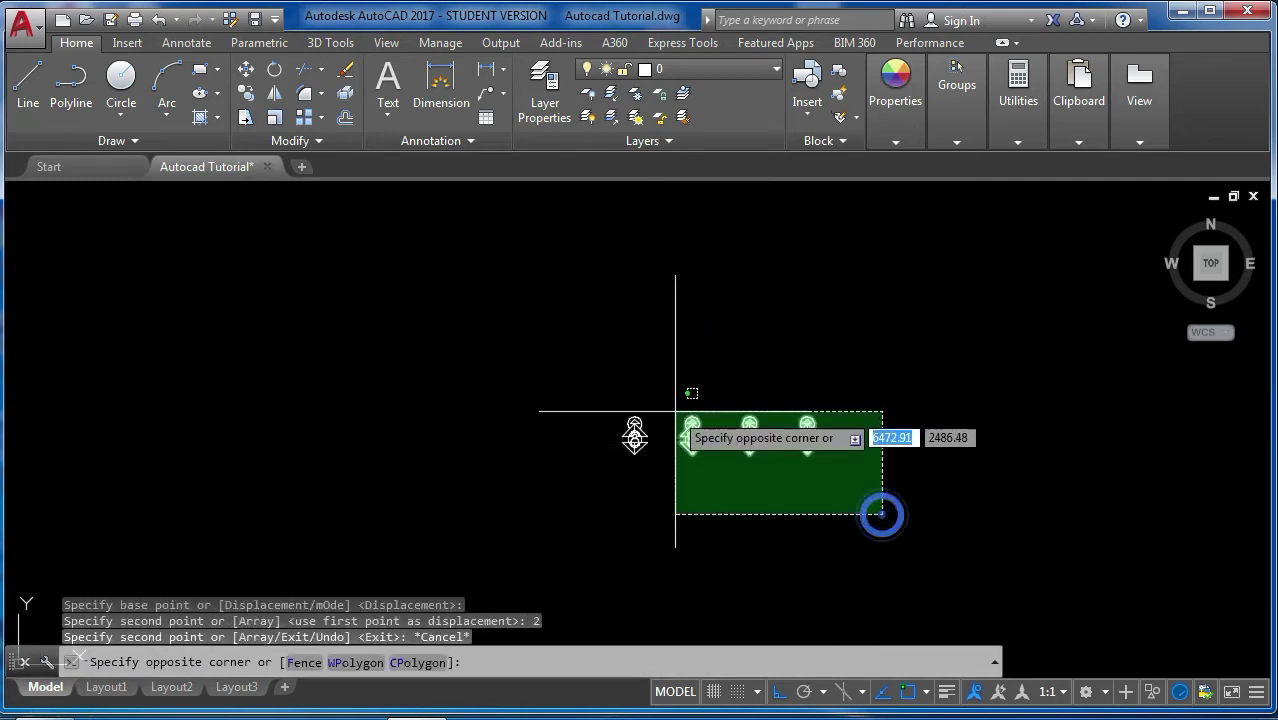
{"action": "left_click", "coordinate": [585, 394]}
{"action": "key", "text": "Delete"}
{"action": "scroll", "coordinate": [530, 331], "scroll_direction": "up", "scroll_amount": 5}
{"action": "scroll", "coordinate": [659, 402], "scroll_direction": "down", "scroll_amount": 2}
{"action": "scroll", "coordinate": [659, 402], "scroll_direction": "up", "scroll_amount": 2}
- Copy the symbol as an array of 5 items spaced 2 units apart
{"action": "left_click", "coordinate": [712, 512]}
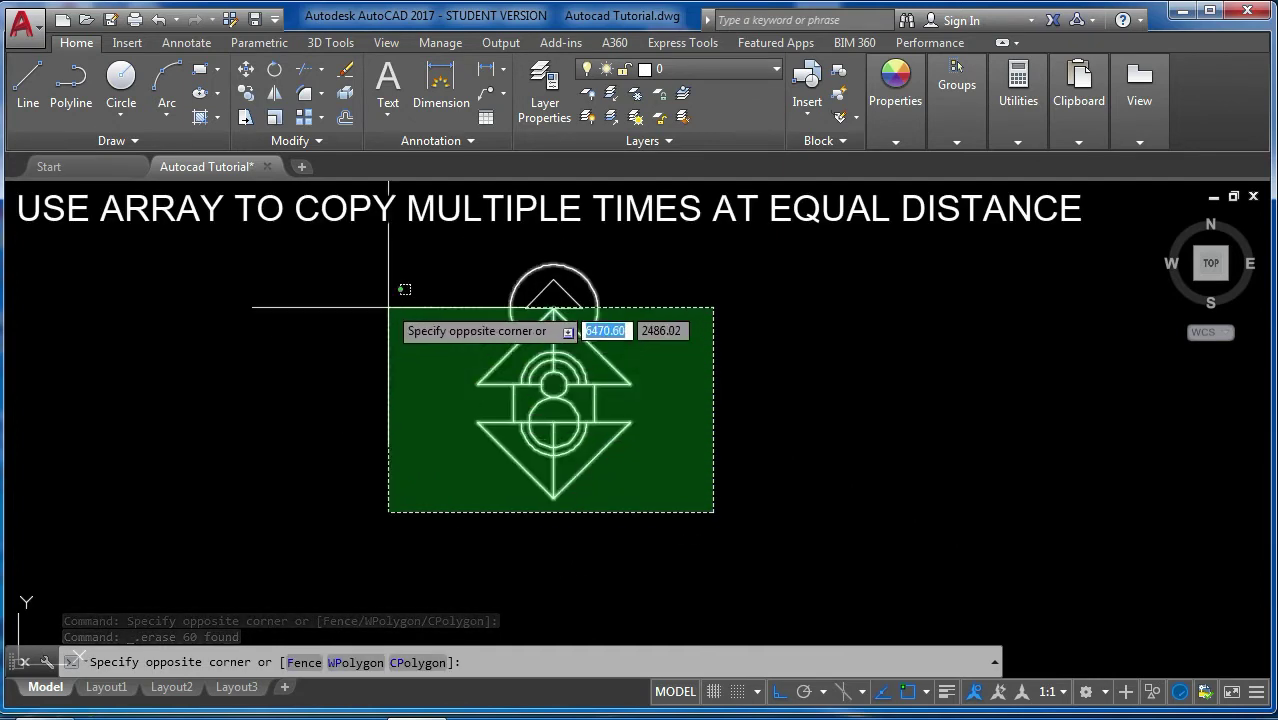
{"action": "left_click", "coordinate": [412, 238]}
{"action": "type", "text": "o"}
{"action": "key", "text": "Return"}
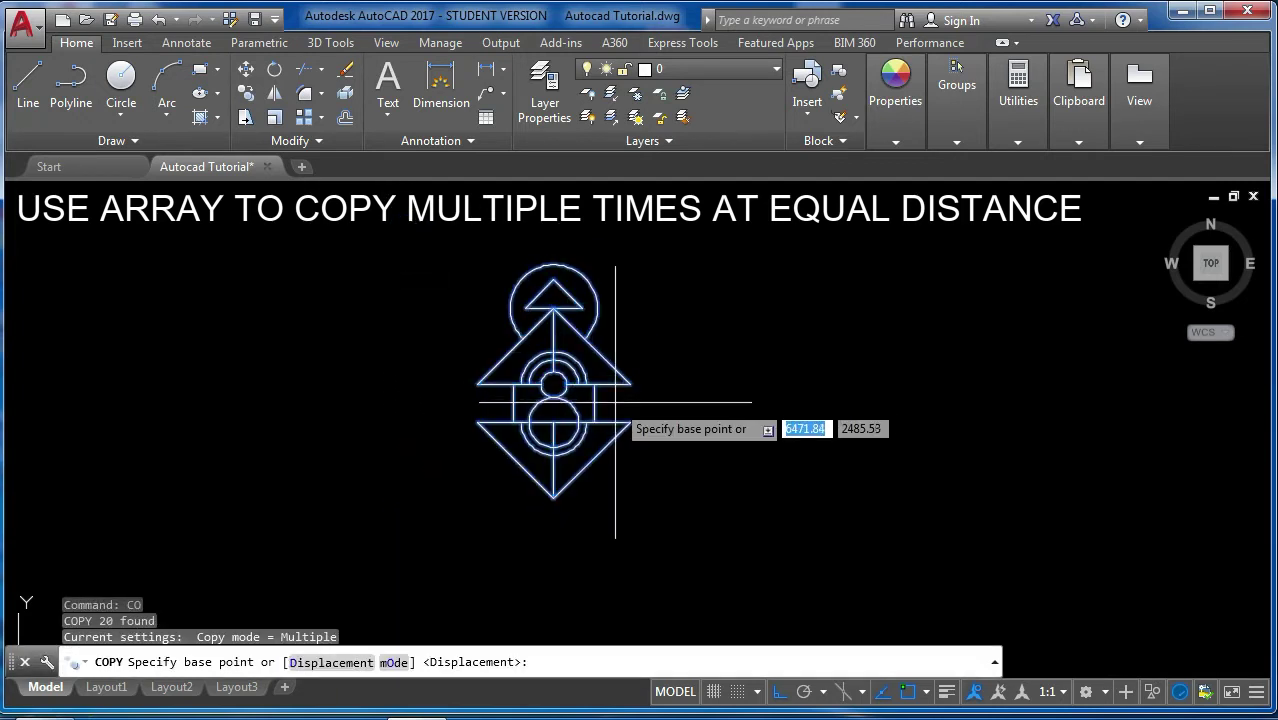
{"action": "left_click", "coordinate": [553, 497]}
{"action": "scroll", "coordinate": [552, 451], "scroll_direction": "down", "scroll_amount": 3}
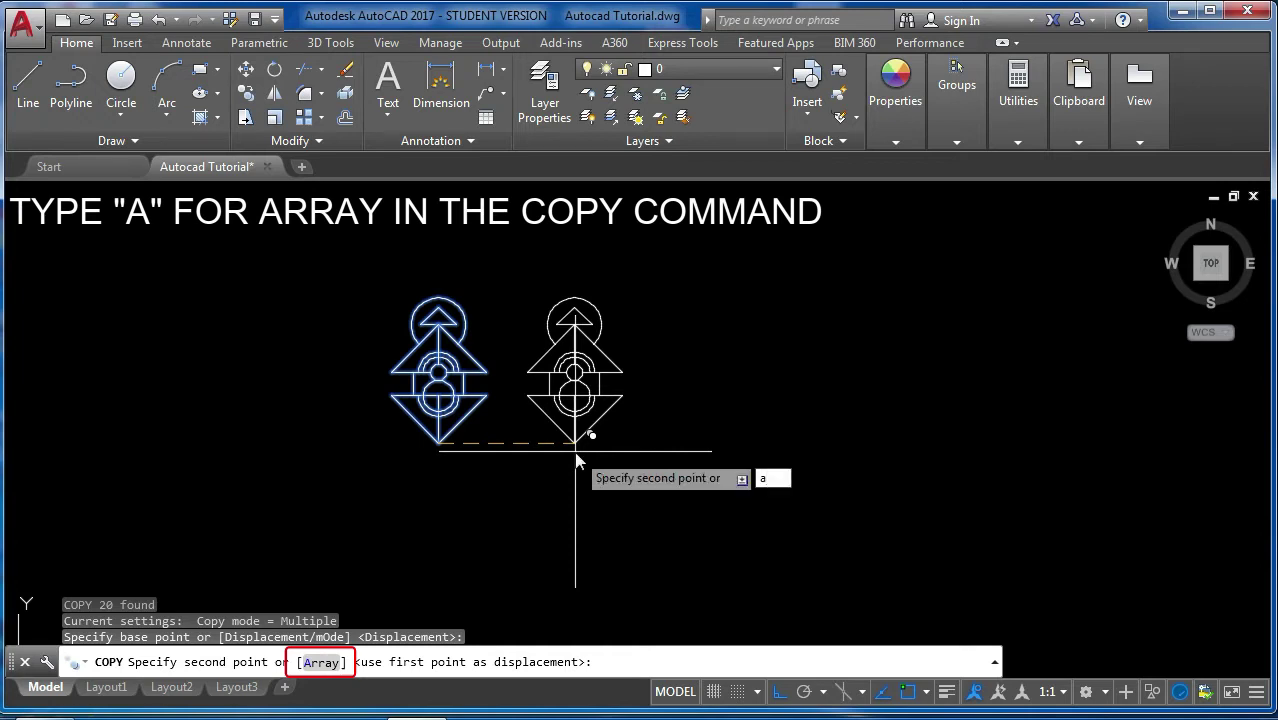
{"action": "key", "text": "Return"}
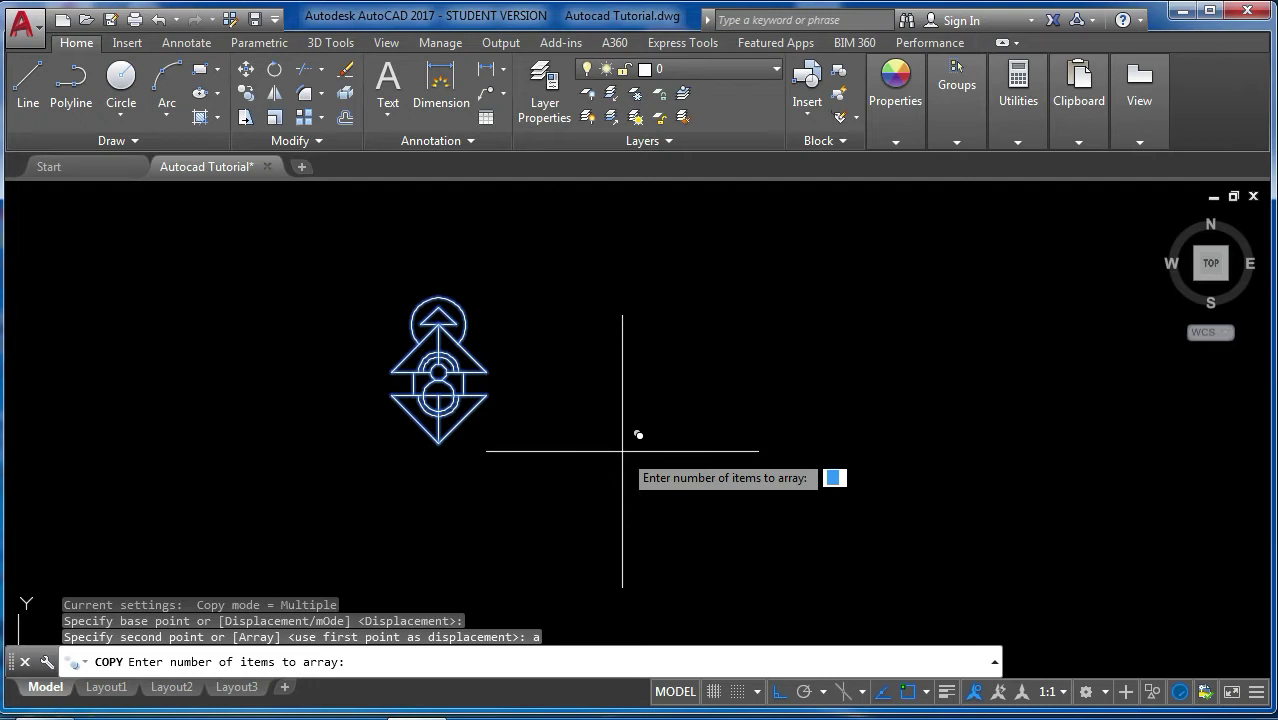
{"action": "type", "text": "5"}
{"action": "key", "text": "Return"}
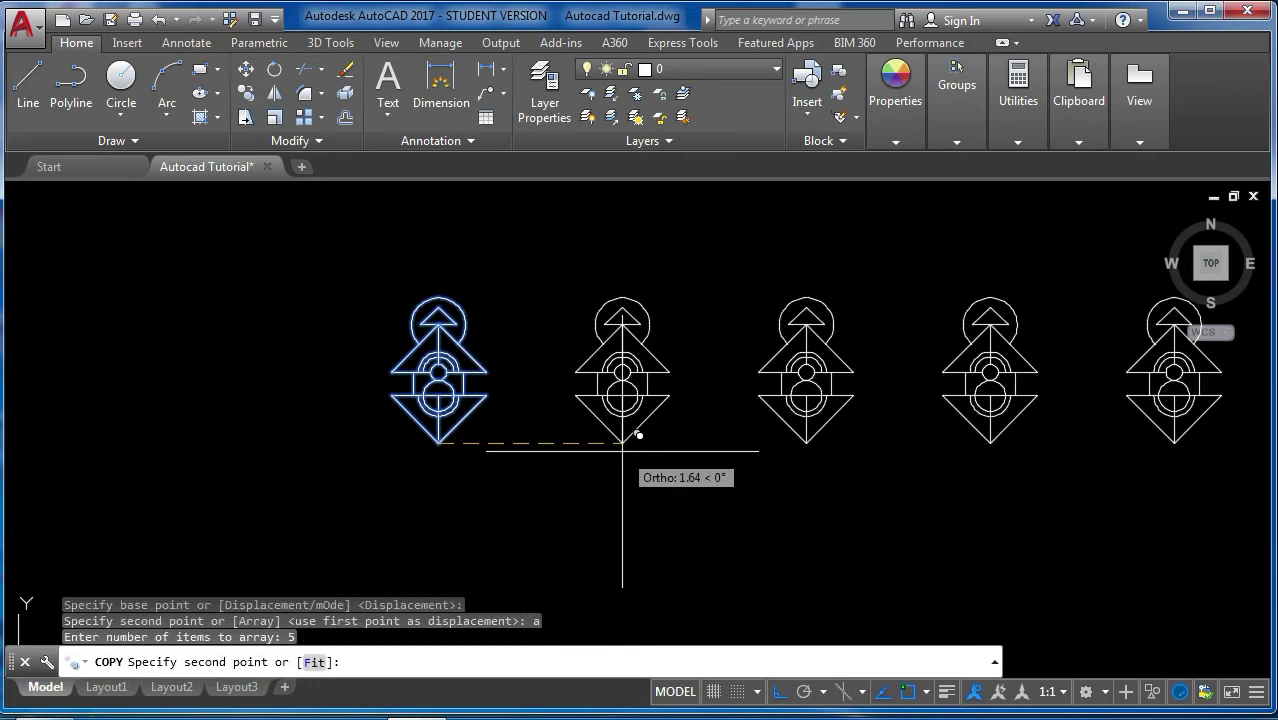
{"action": "scroll", "coordinate": [630, 468], "scroll_direction": "down", "scroll_amount": 2}
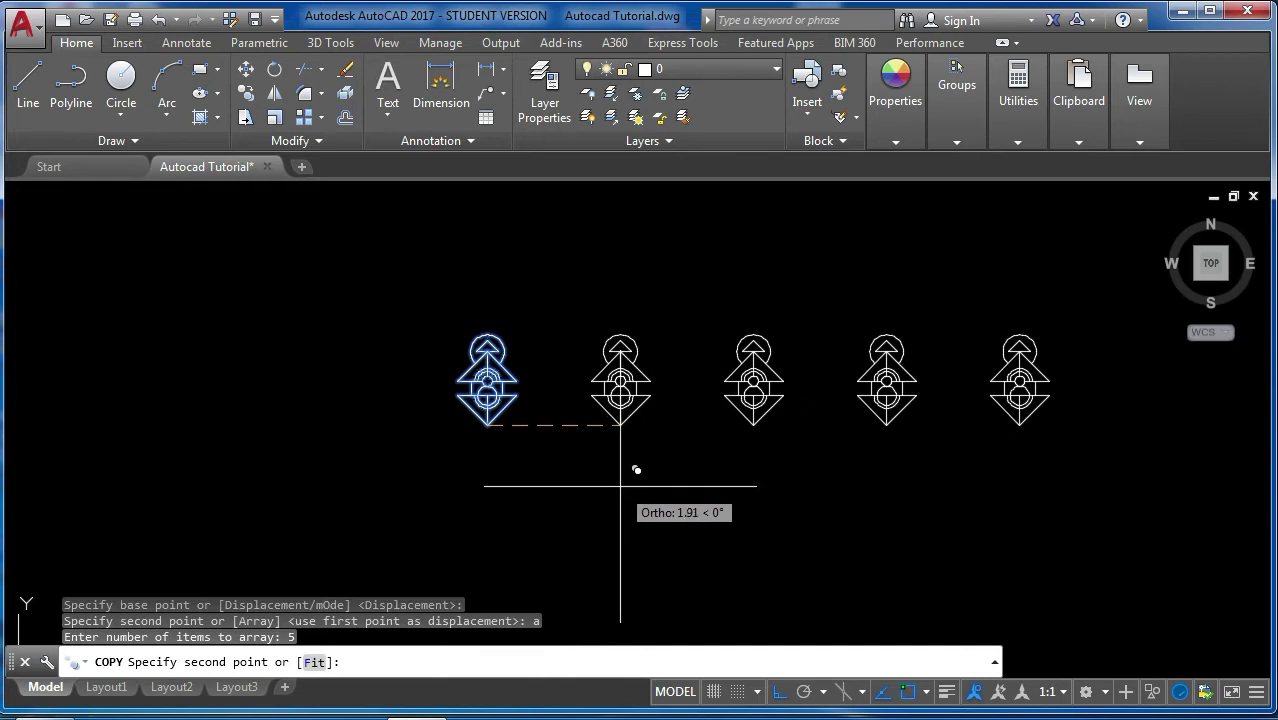
{"action": "scroll", "coordinate": [625, 450], "scroll_direction": "up", "scroll_amount": 2}
{"action": "scroll", "coordinate": [607, 437], "scroll_direction": "down", "scroll_amount": 2}
{"action": "type", "text": "2"}
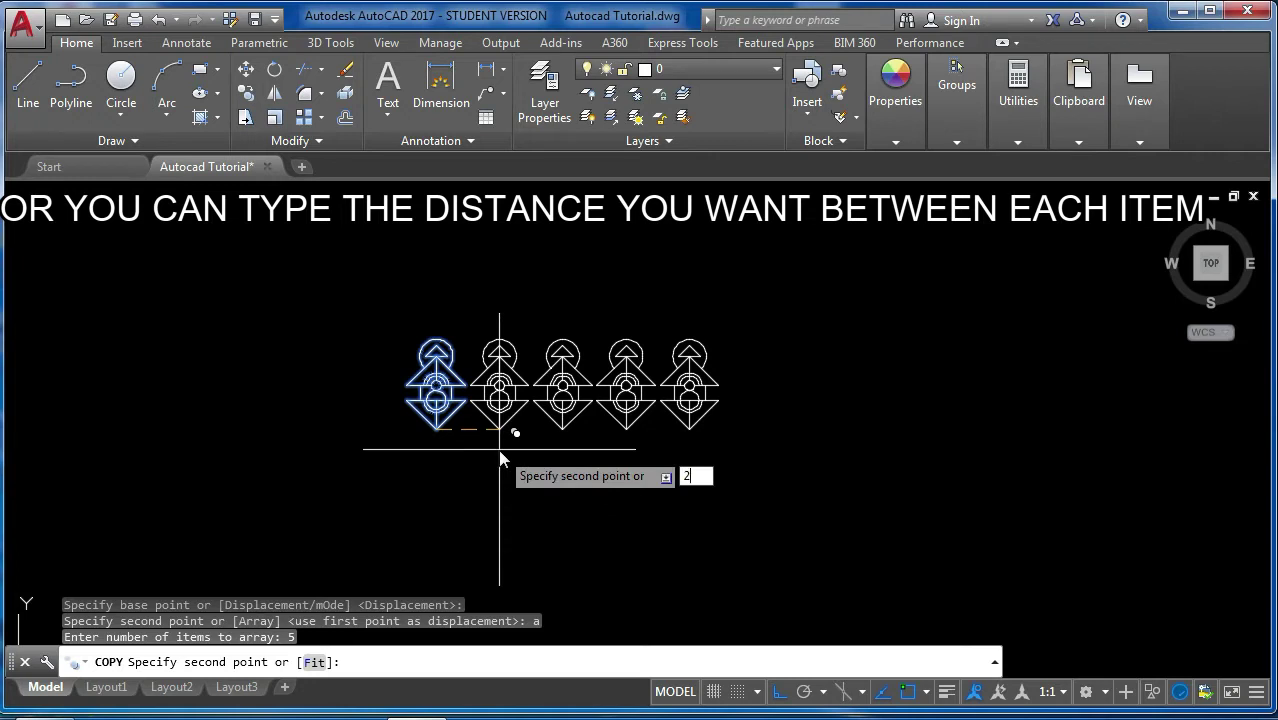
{"action": "key", "text": "Return"}
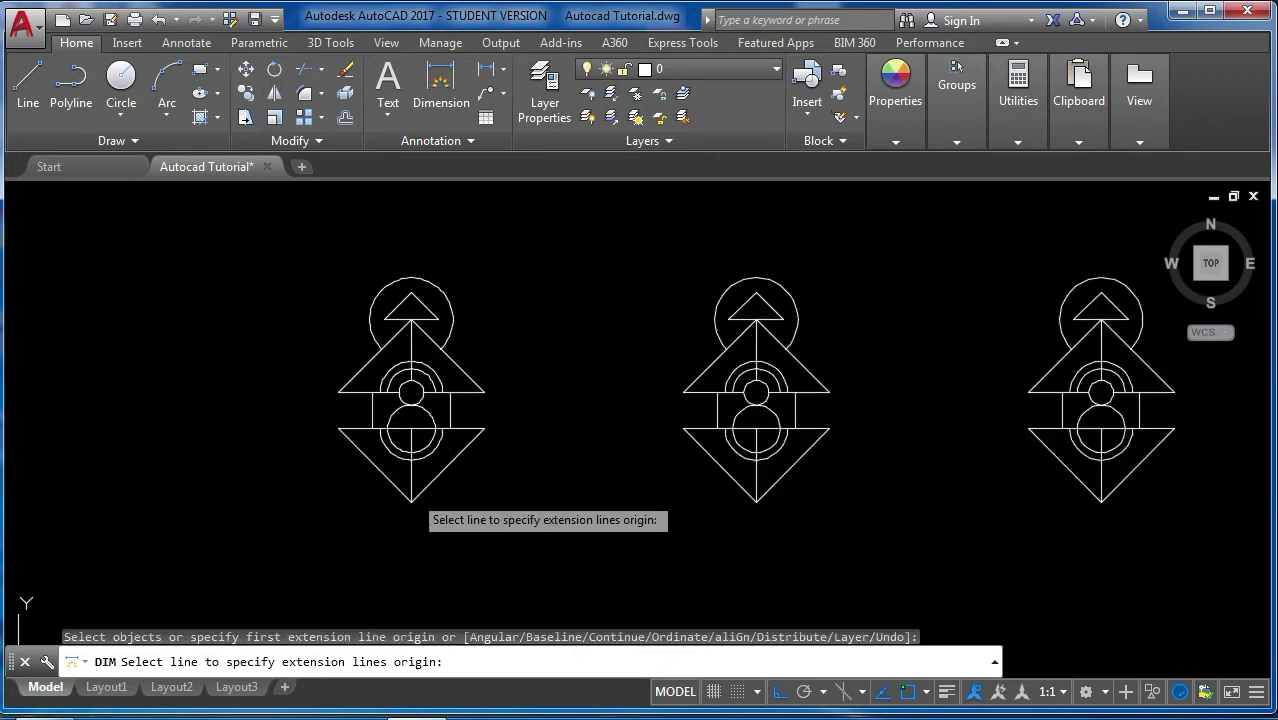
- Add two 2.00 dimensions measuring the gaps between adjacent symbols
{"action": "left_click", "coordinate": [405, 499]}
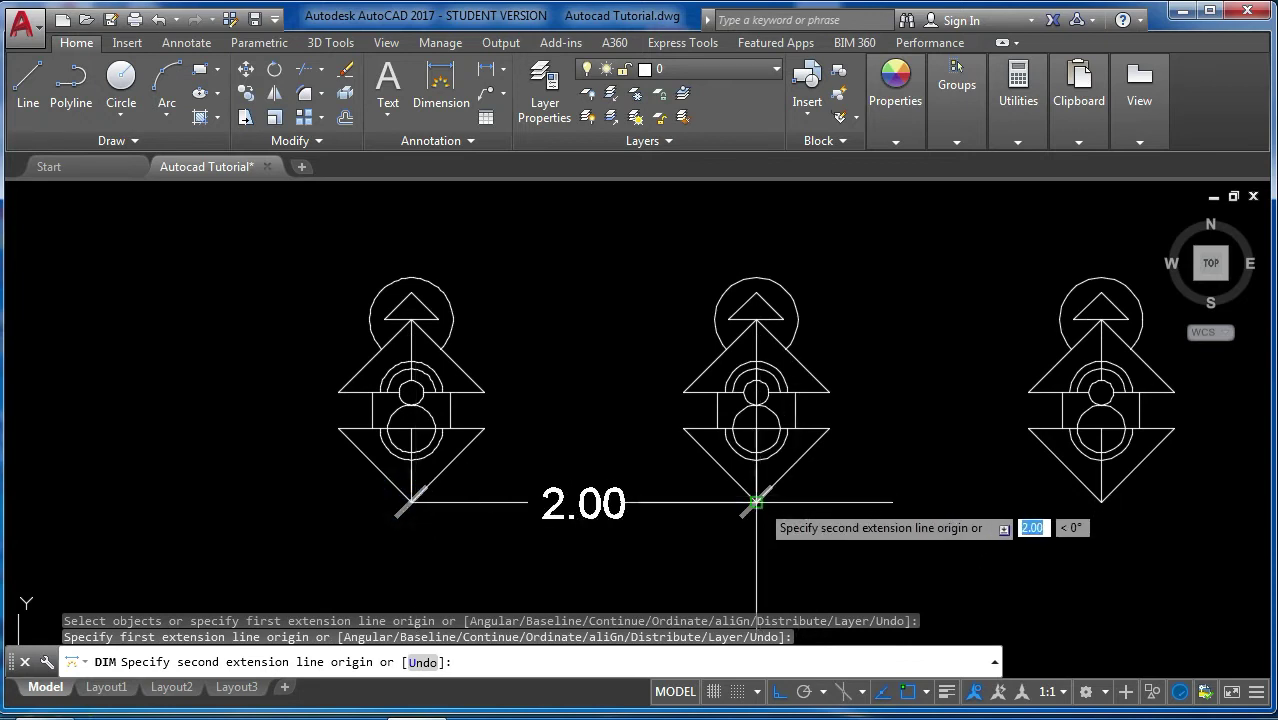
{"action": "left_click", "coordinate": [756, 503]}
{"action": "scroll", "coordinate": [533, 414], "scroll_direction": "down", "scroll_amount": 2}
{"action": "left_click", "coordinate": [540, 446]}
{"action": "left_click", "coordinate": [679, 425]}
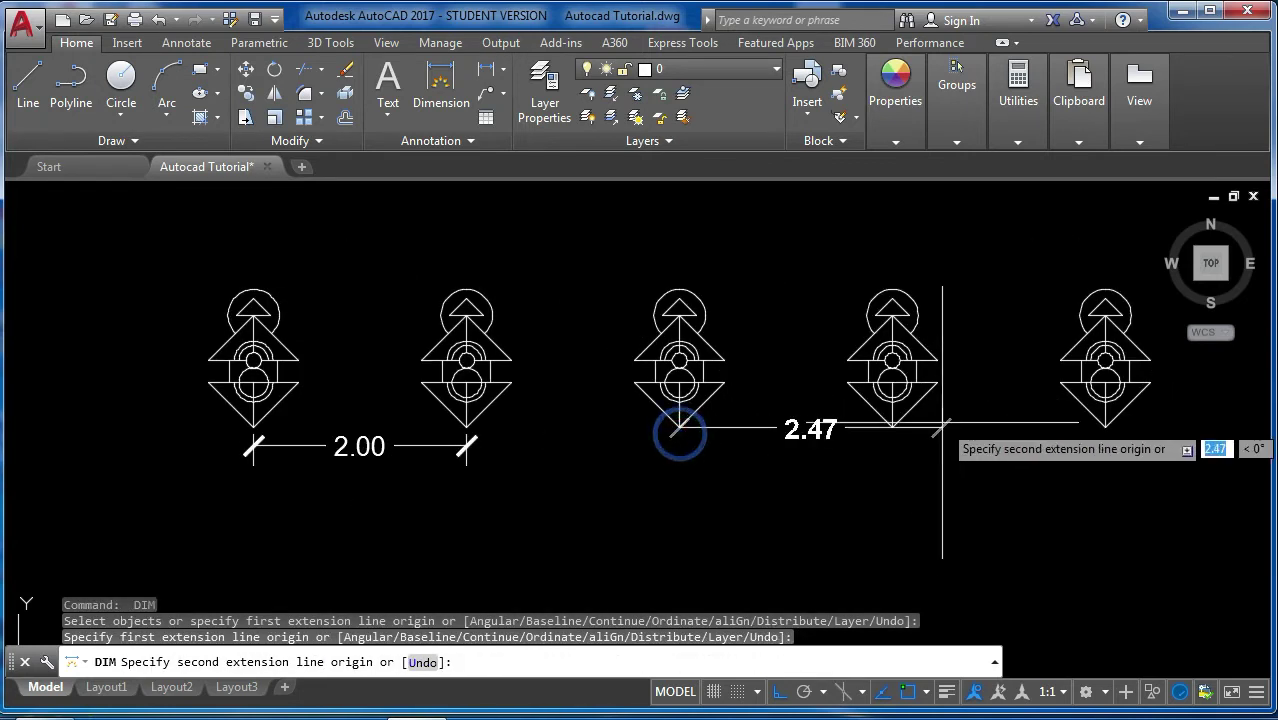
{"action": "left_click", "coordinate": [893, 425]}
{"action": "left_click", "coordinate": [898, 480]}
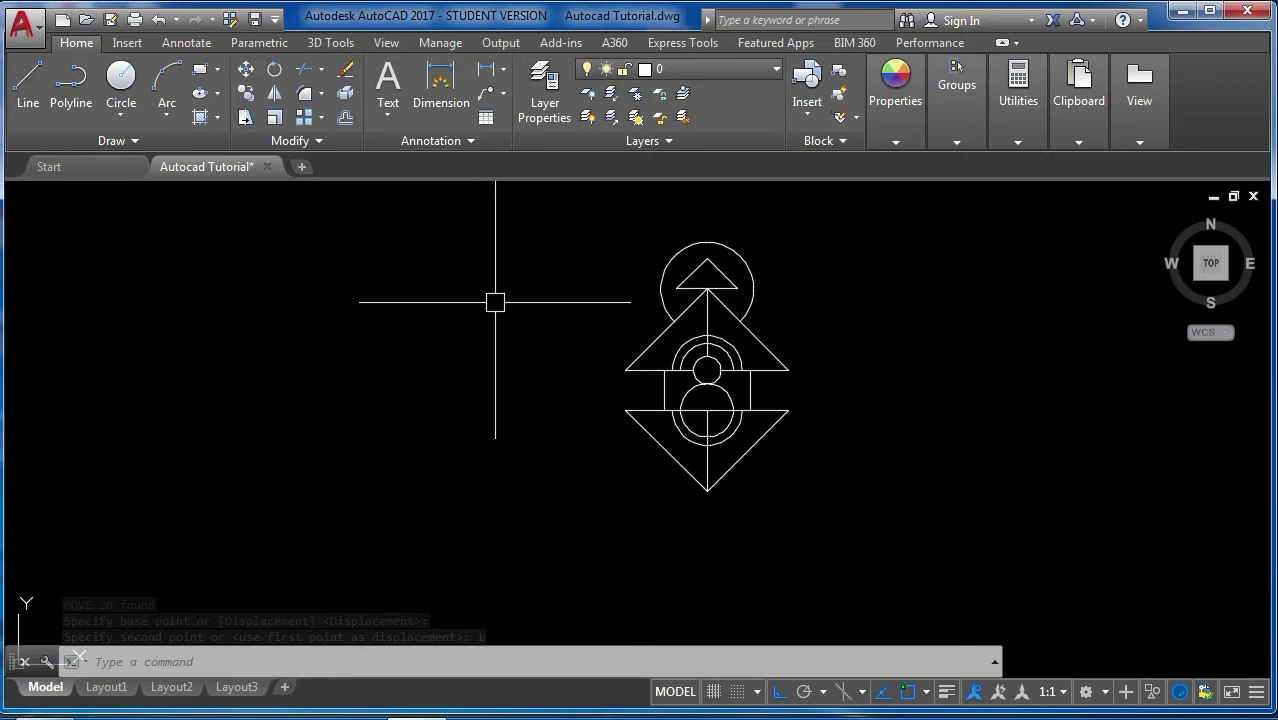
- Rotate the symbol freehand about 45° around its left corner with Ortho off
{"action": "left_click", "coordinate": [622, 522]}
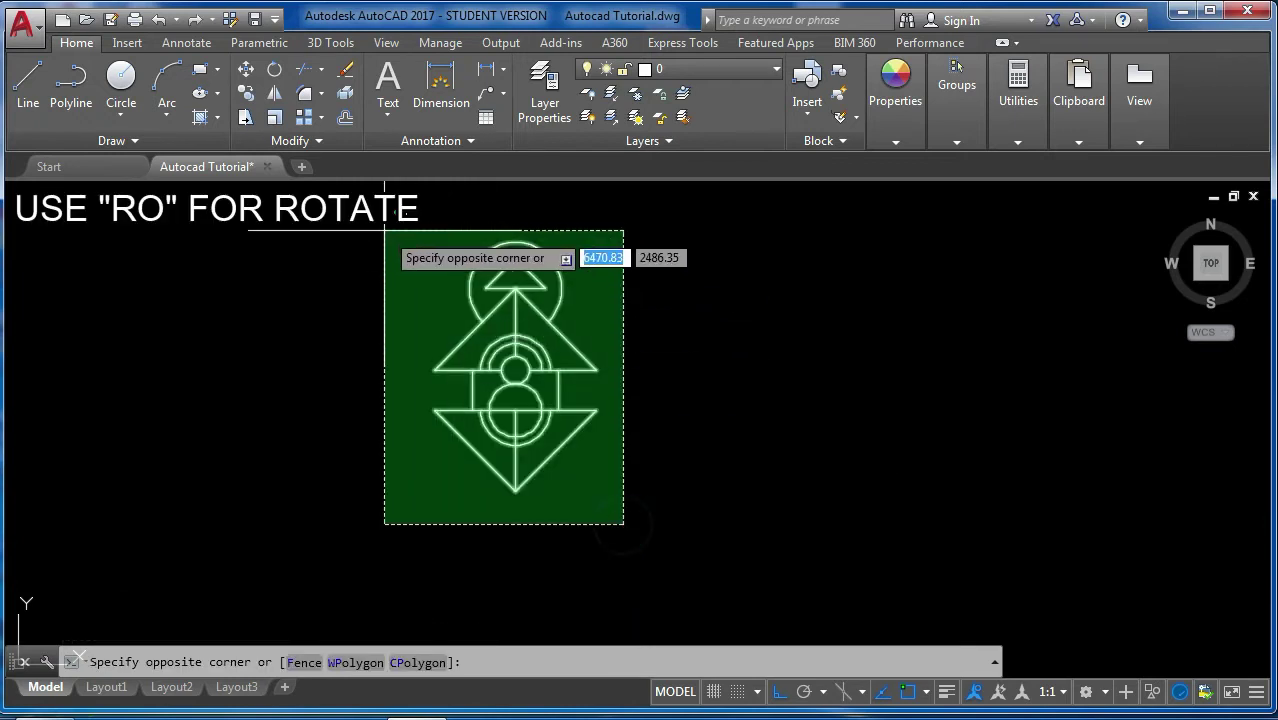
{"action": "left_click", "coordinate": [382, 232]}
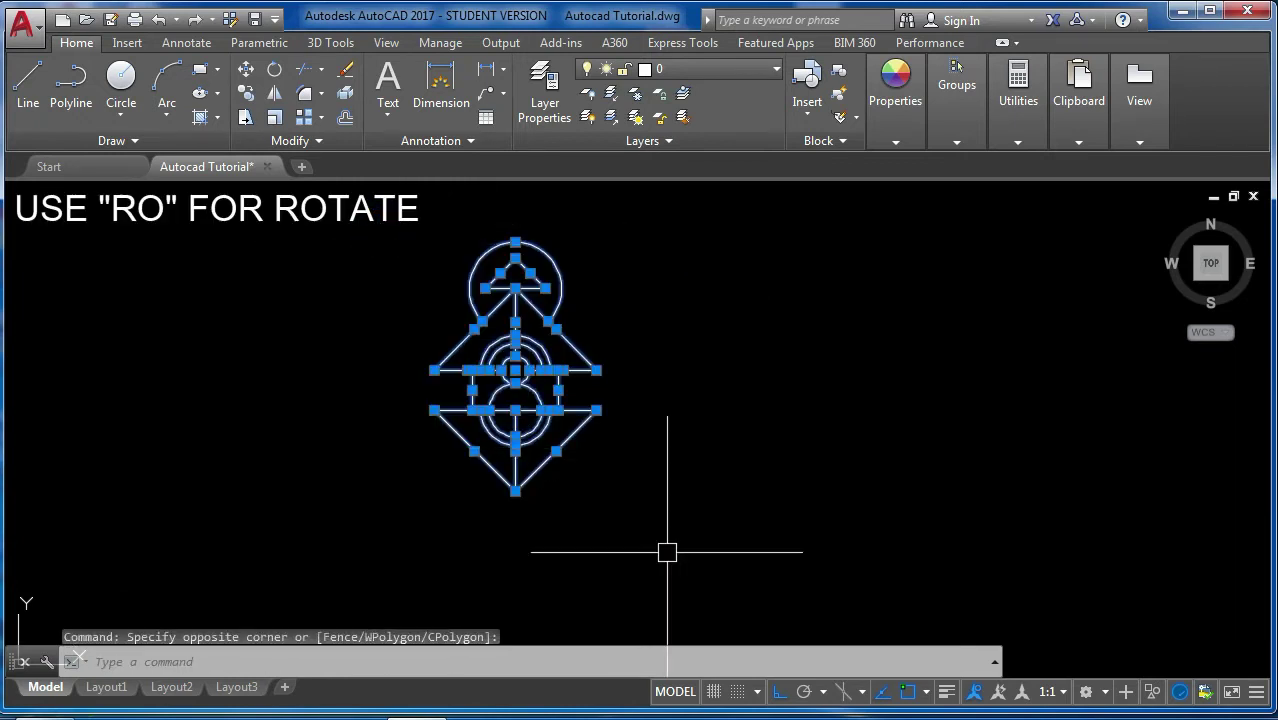
{"action": "type", "text": "ro"}
{"action": "key", "text": "Return"}
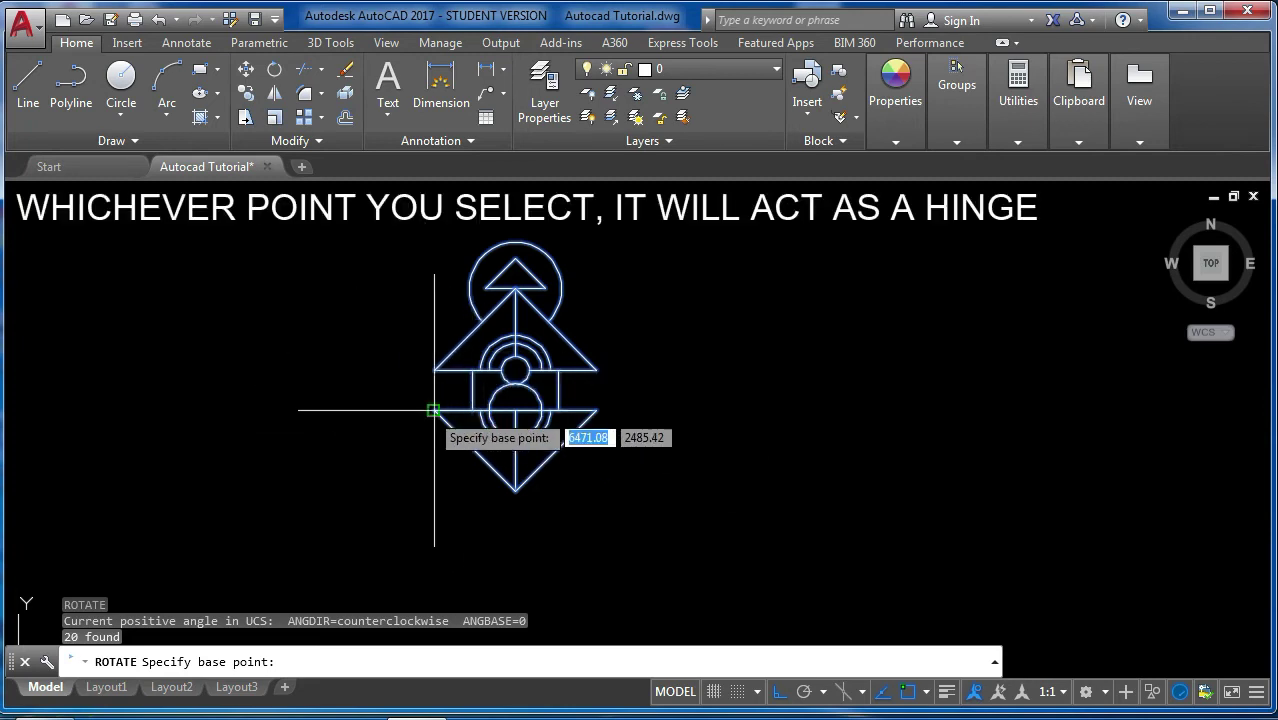
{"action": "left_click", "coordinate": [433, 410]}
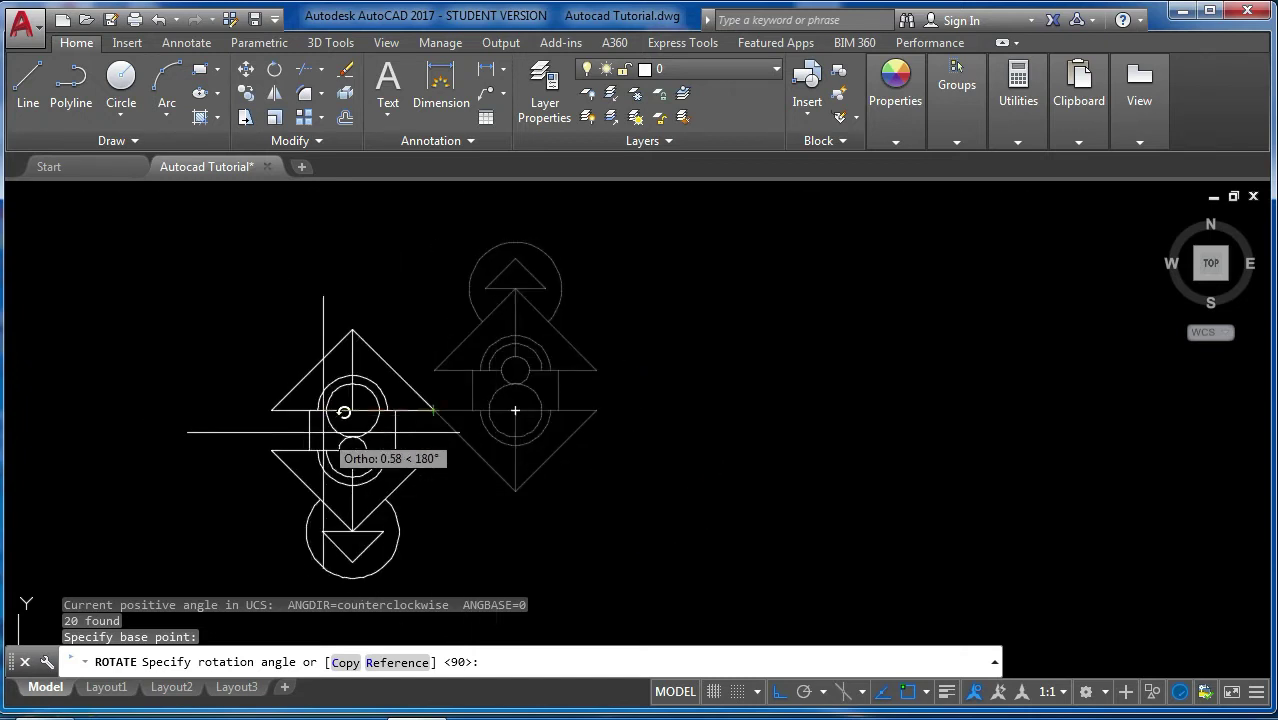
{"action": "key", "text": "F8"}
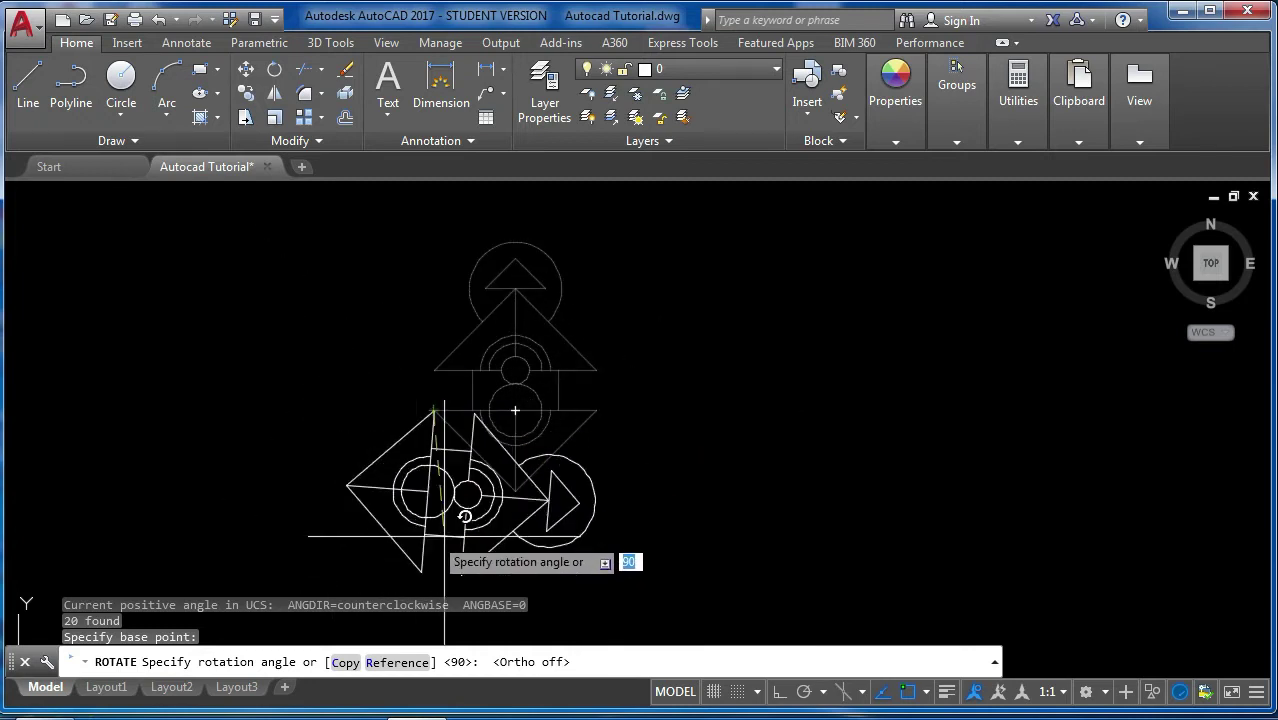
{"action": "left_click", "coordinate": [565, 550]}
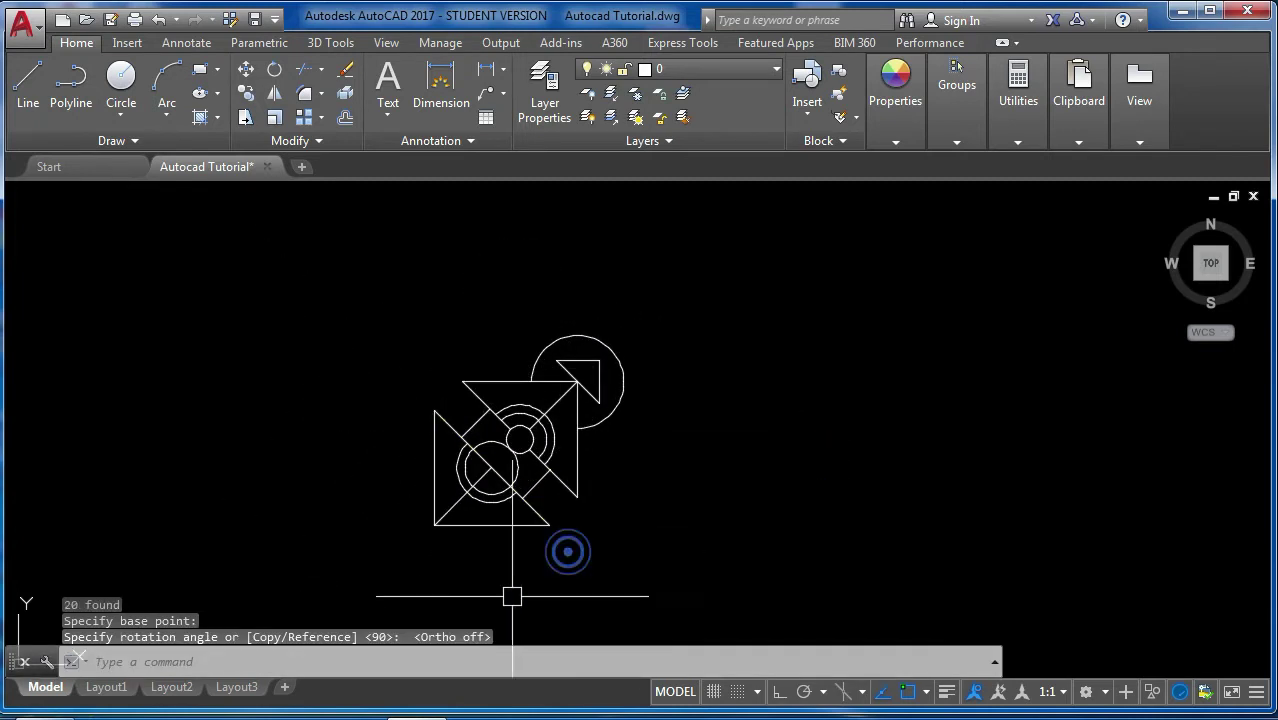
{"action": "left_click", "coordinate": [635, 287]}
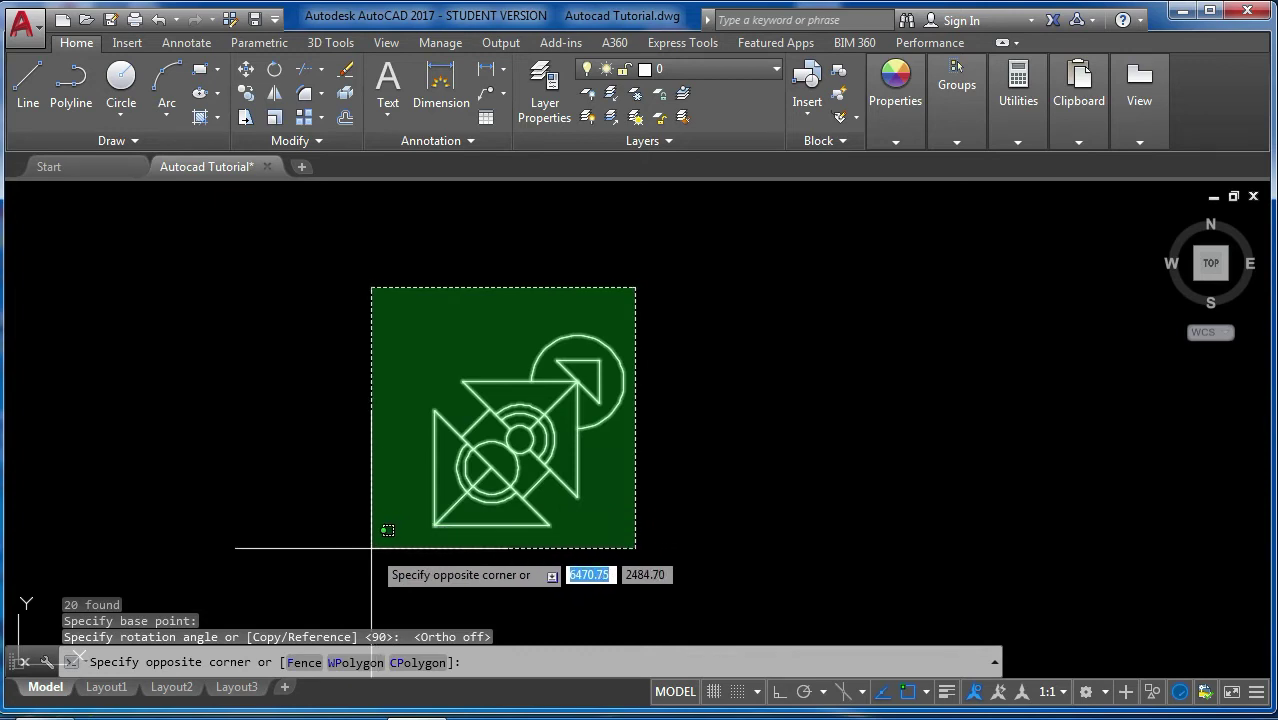
- Replace the freehand rotation with an exact typed 45° rotation about the hinge point
{"action": "left_click", "coordinate": [371, 548]}
{"action": "key", "text": "ctrl+z"}
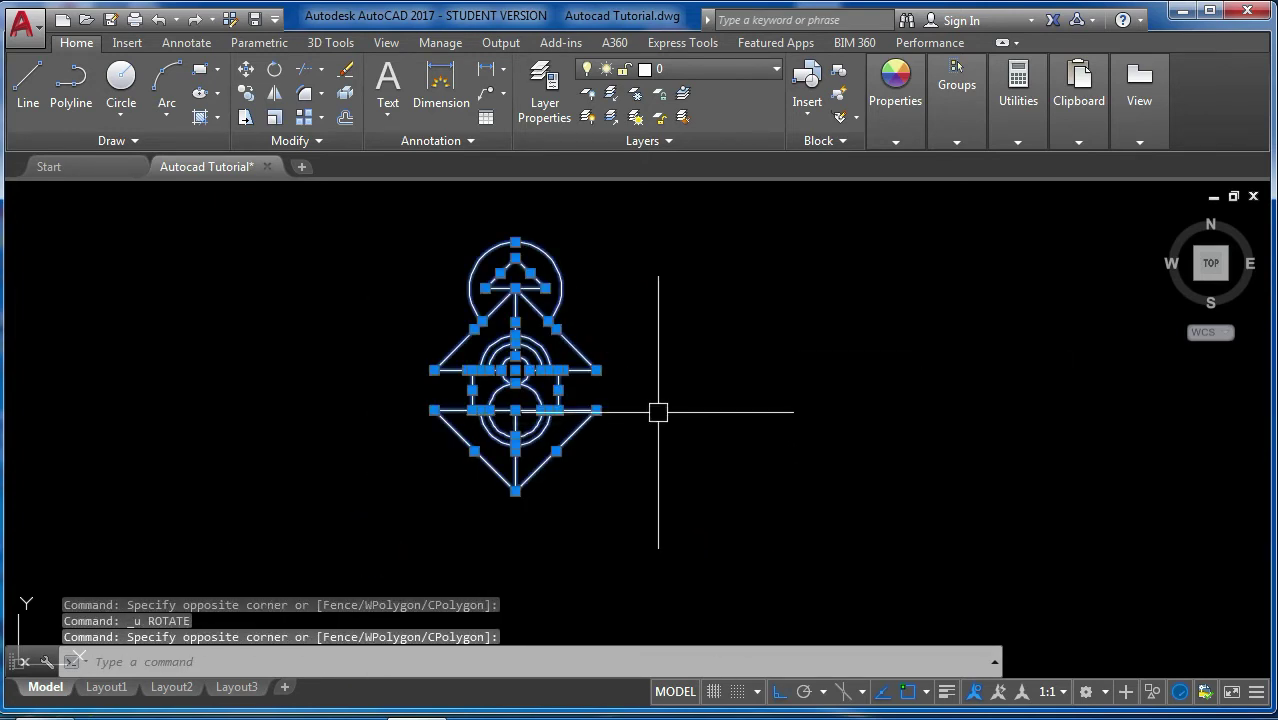
{"action": "type", "text": "ro"}
{"action": "key", "text": "Return"}
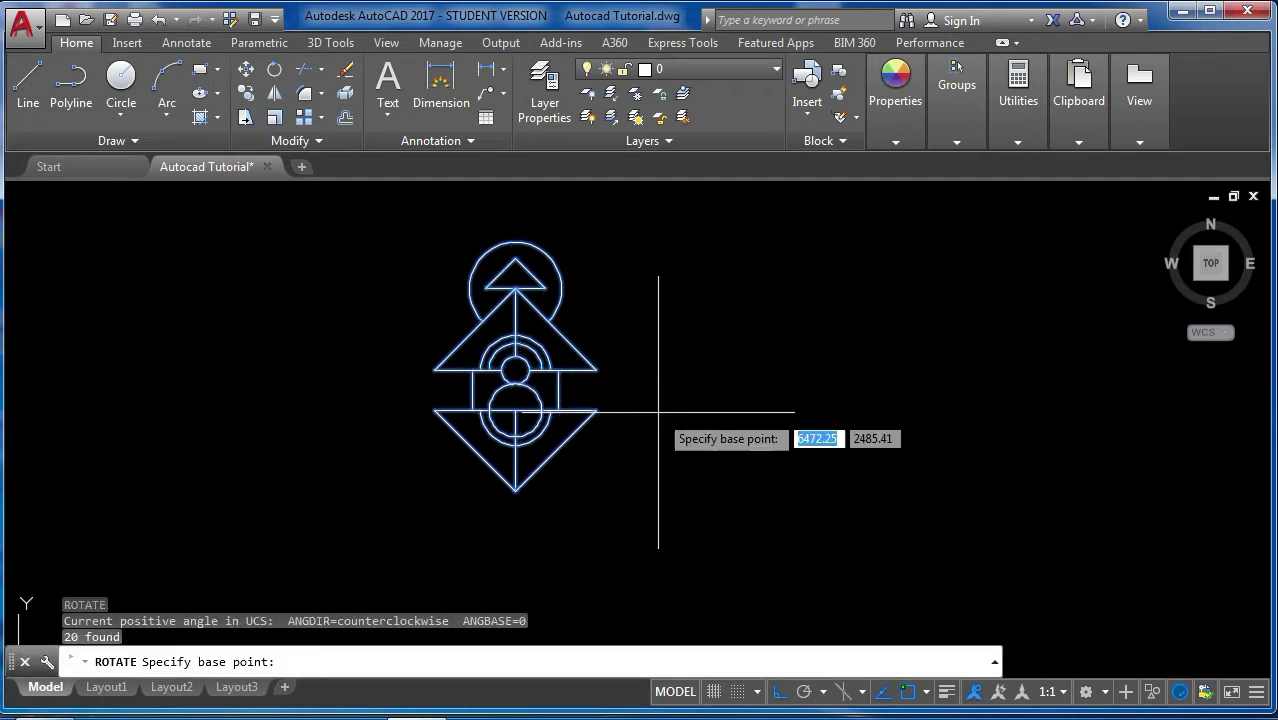
{"action": "left_click", "coordinate": [590, 413]}
{"action": "type", "text": "45"}
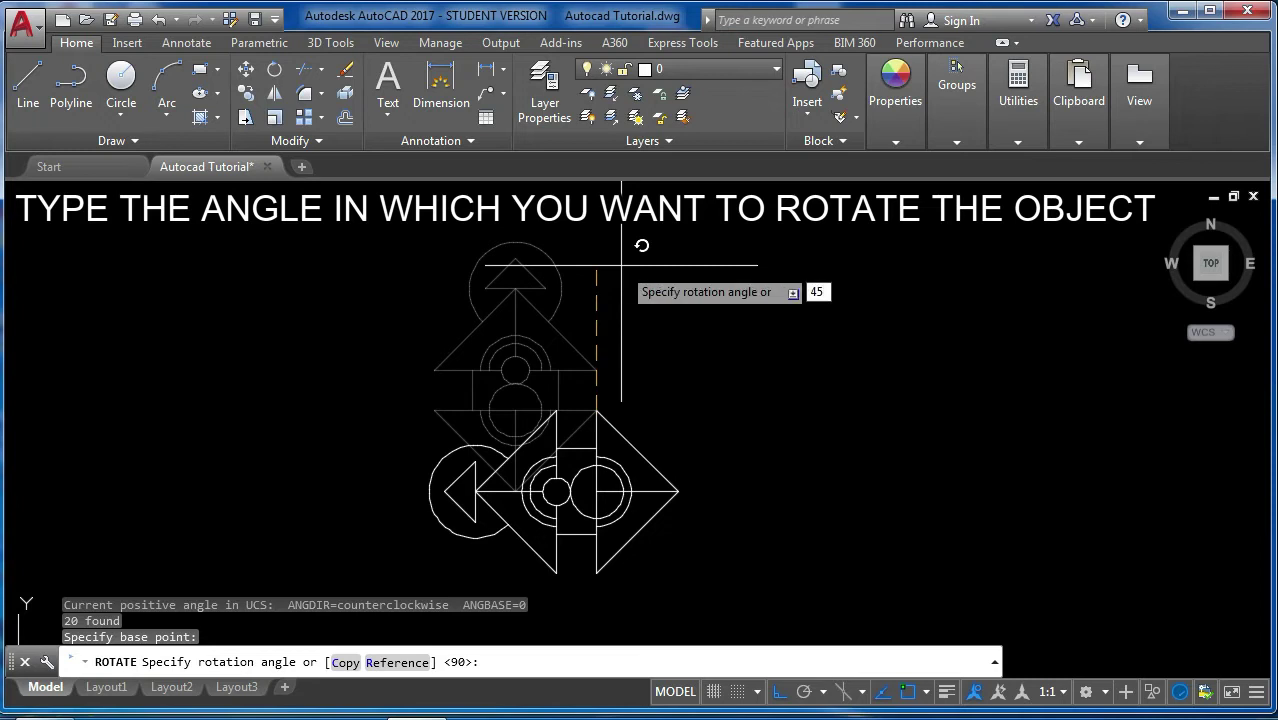
{"action": "key", "text": "Return"}
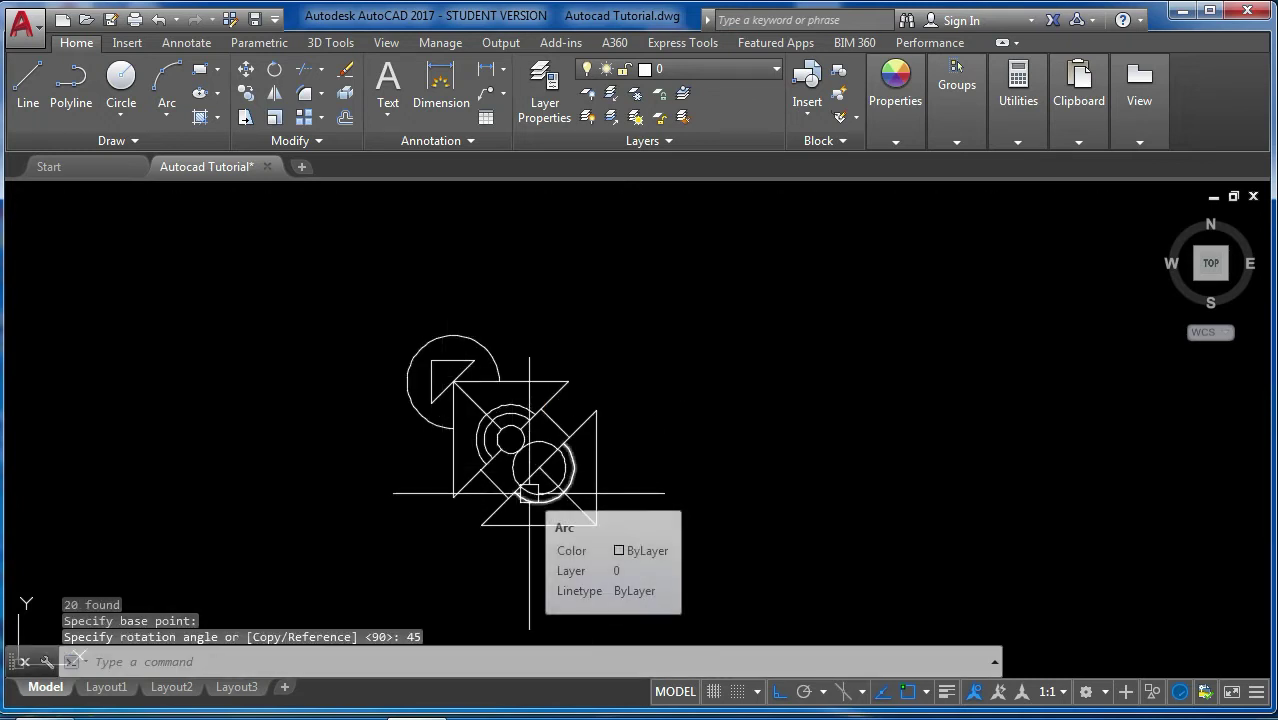
{"action": "key", "text": "ctrl+y"}
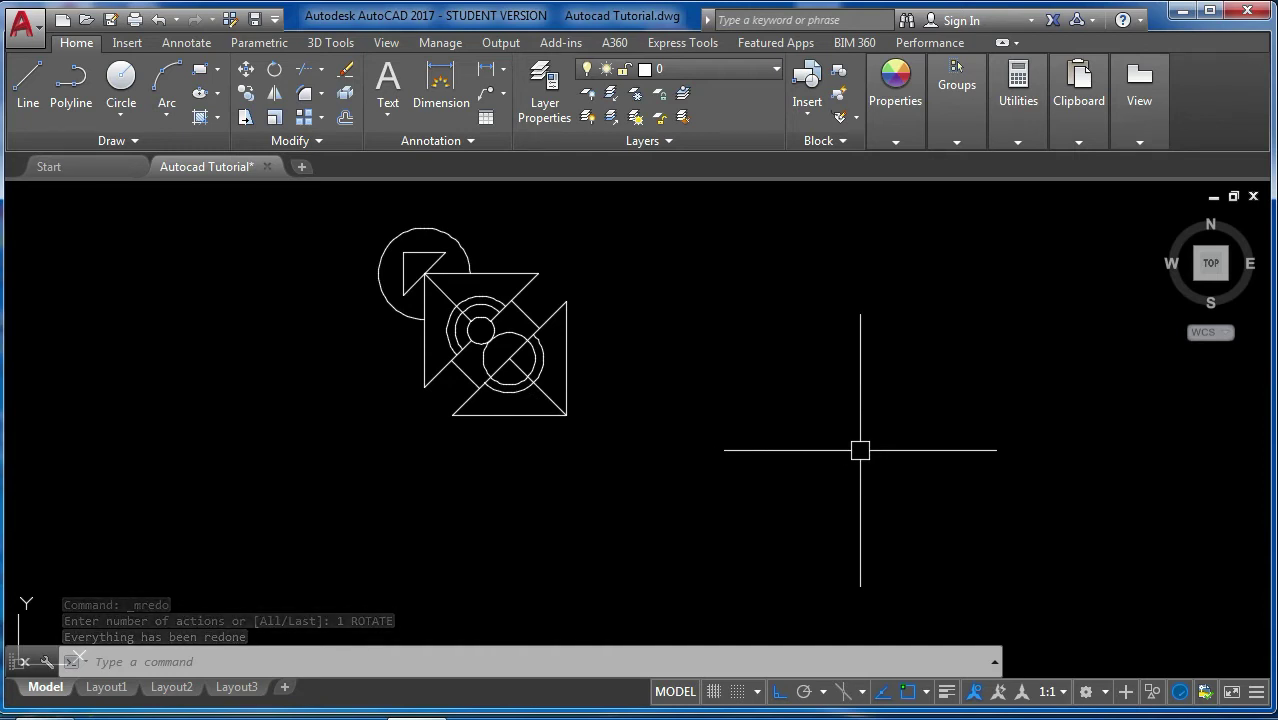
{"action": "scroll", "coordinate": [566, 334], "scroll_direction": "up", "scroll_amount": 2}
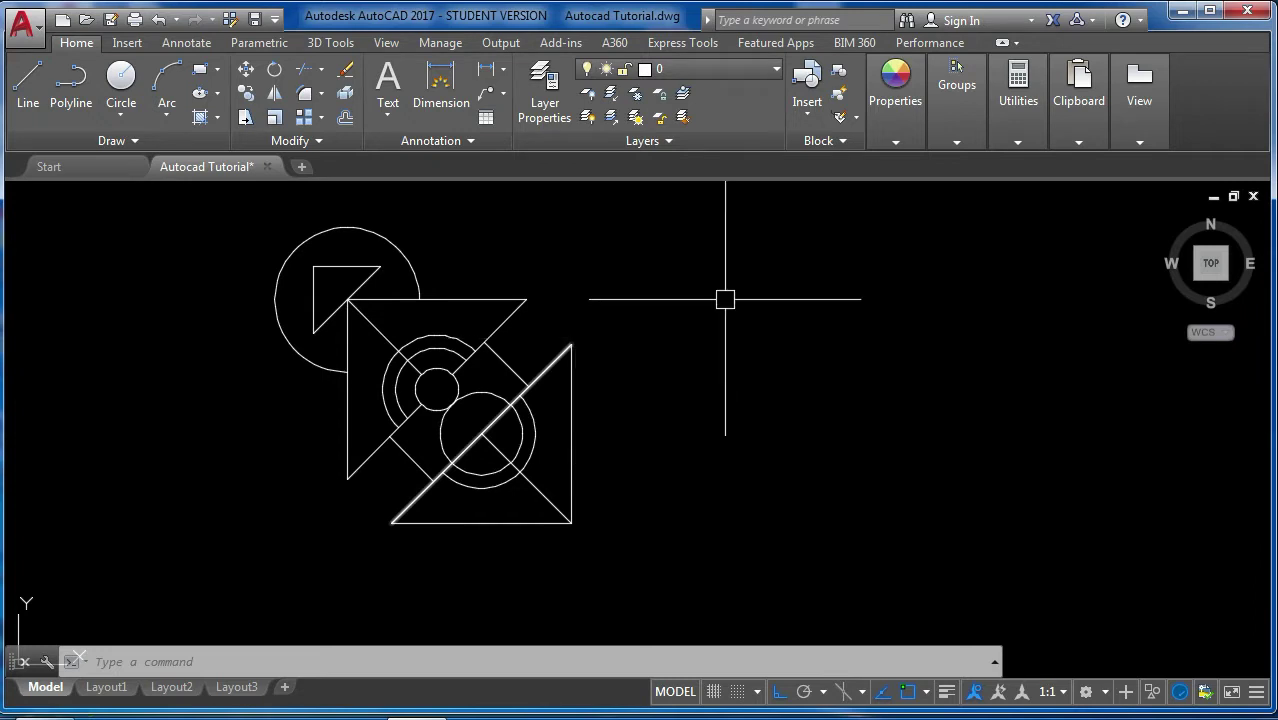
{"action": "scroll", "coordinate": [753, 285], "scroll_direction": "down", "scroll_amount": 3}
- Rotate the symbol about its top-right corner, referencing the diagonal line, with Polar on
{"action": "left_click", "coordinate": [812, 236]}
{"action": "left_click", "coordinate": [529, 417]}
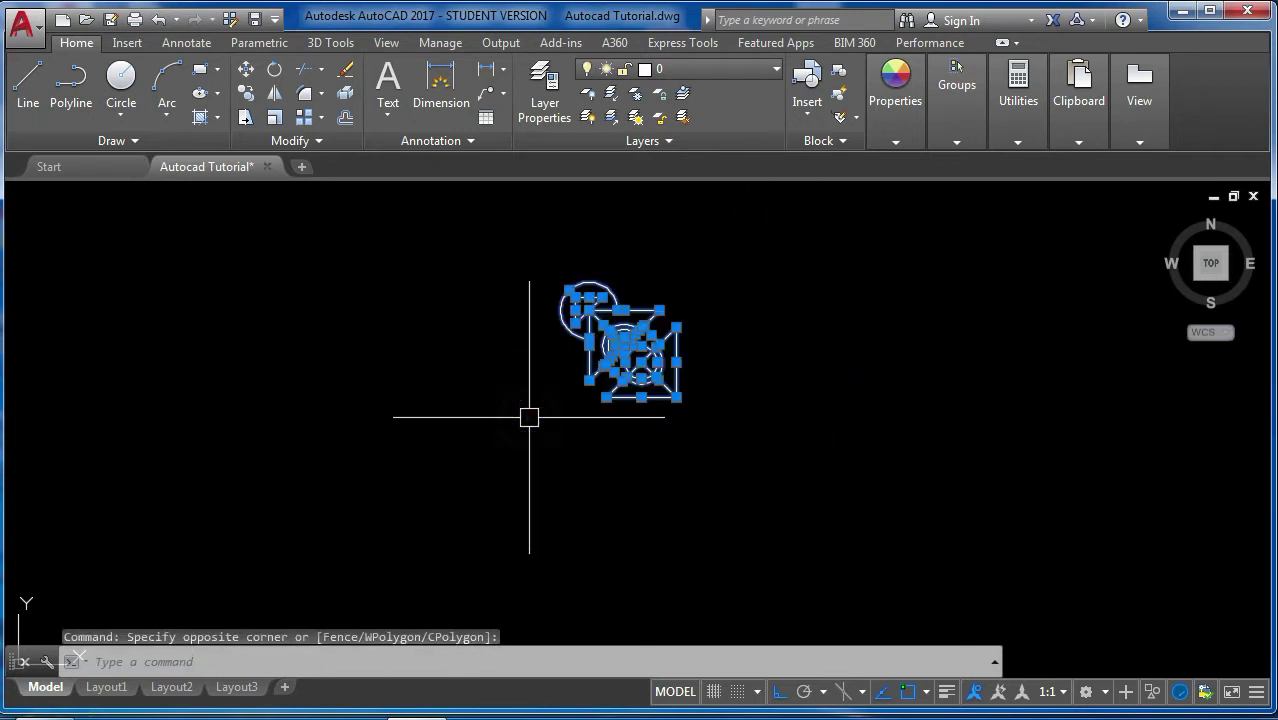
{"action": "type", "text": "ro"}
{"action": "key", "text": "Return"}
{"action": "scroll", "coordinate": [762, 346], "scroll_direction": "up", "scroll_amount": 3}
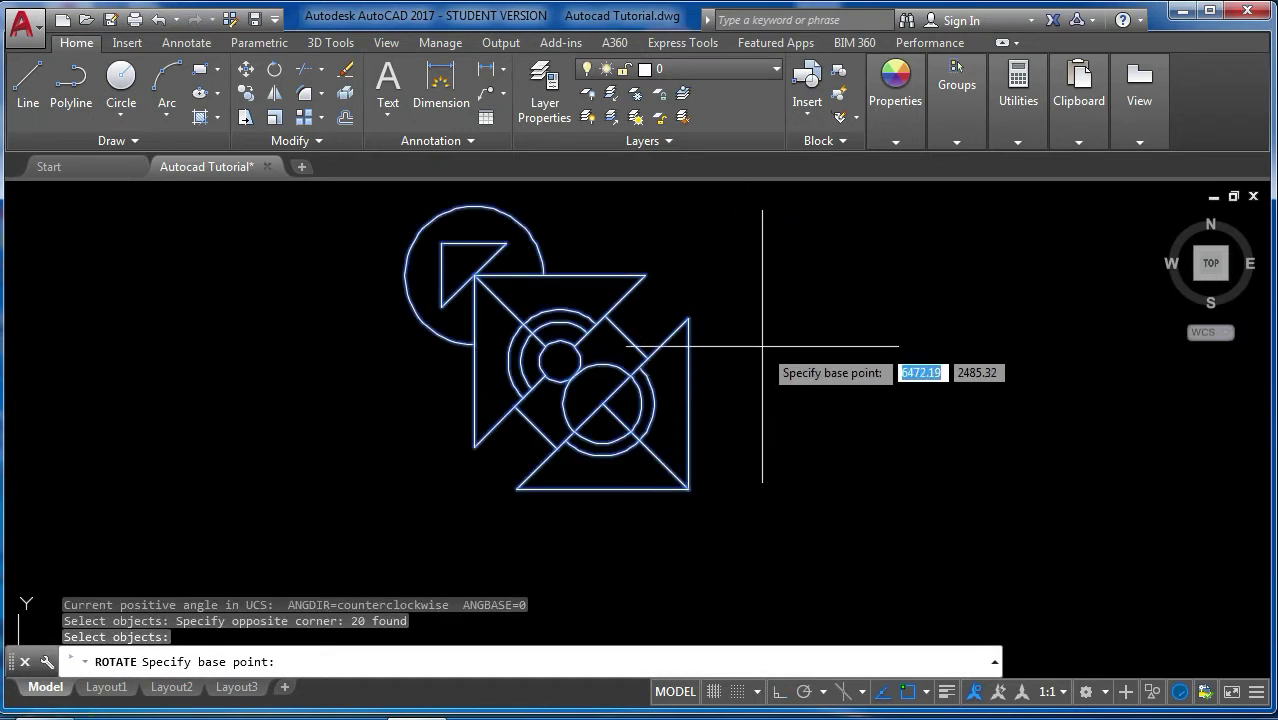
{"action": "left_click", "coordinate": [688, 318]}
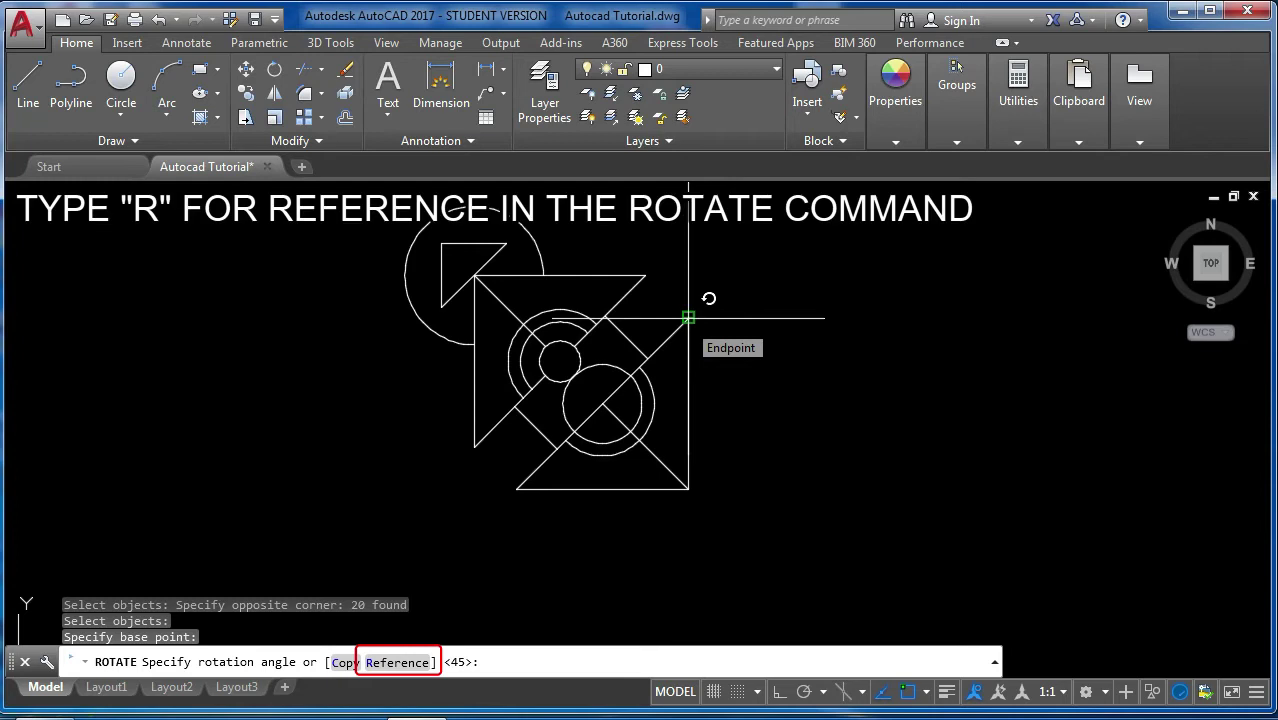
{"action": "type", "text": "r"}
{"action": "key", "text": "Return"}
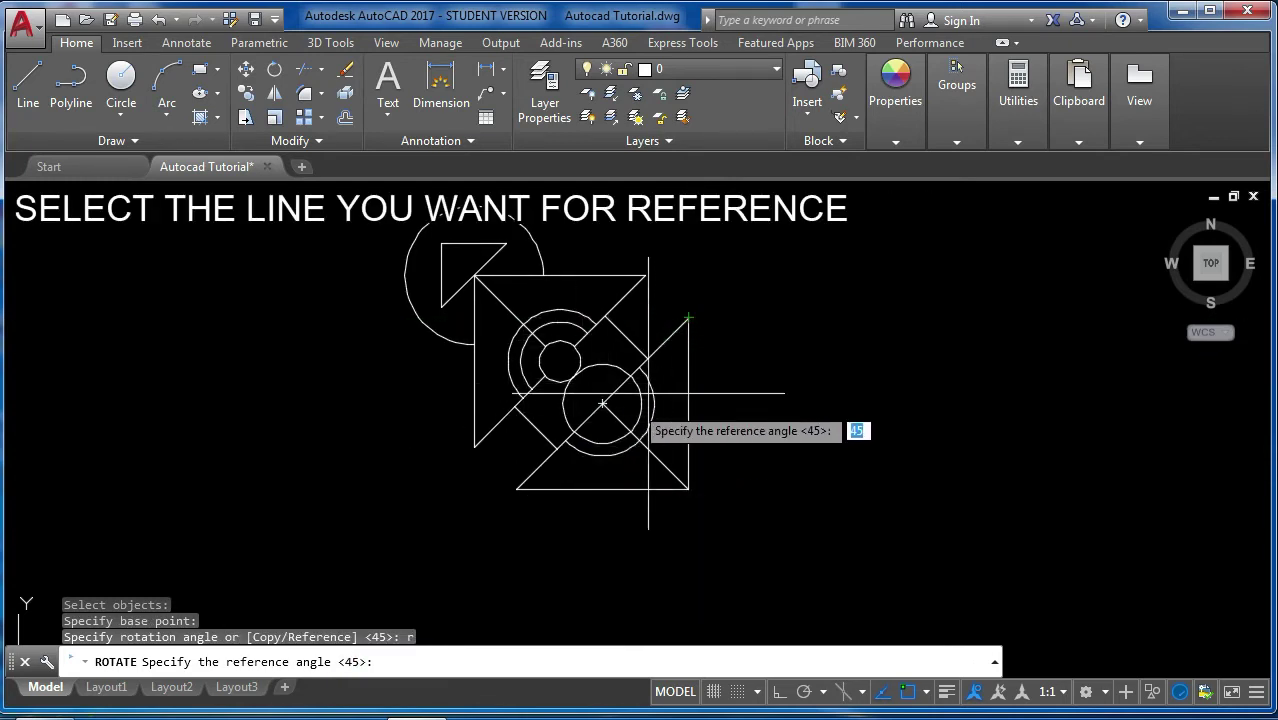
{"action": "left_click", "coordinate": [688, 317]}
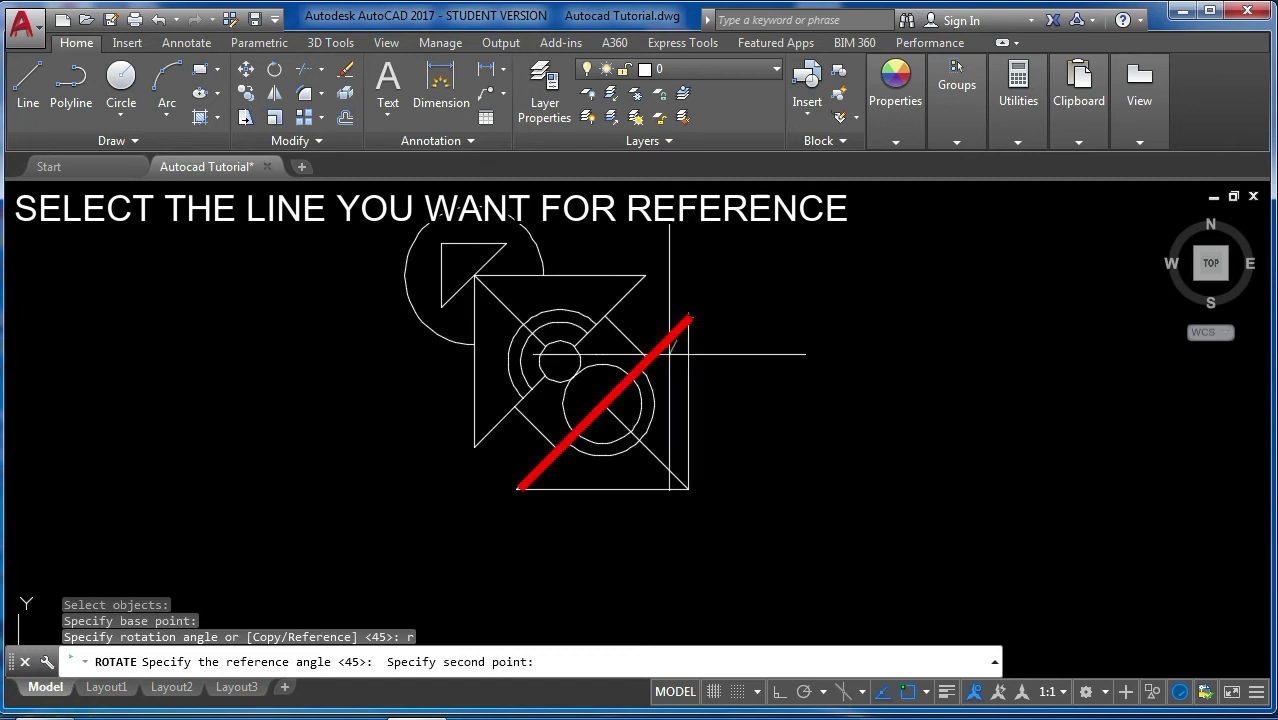
{"action": "left_click", "coordinate": [517, 487]}
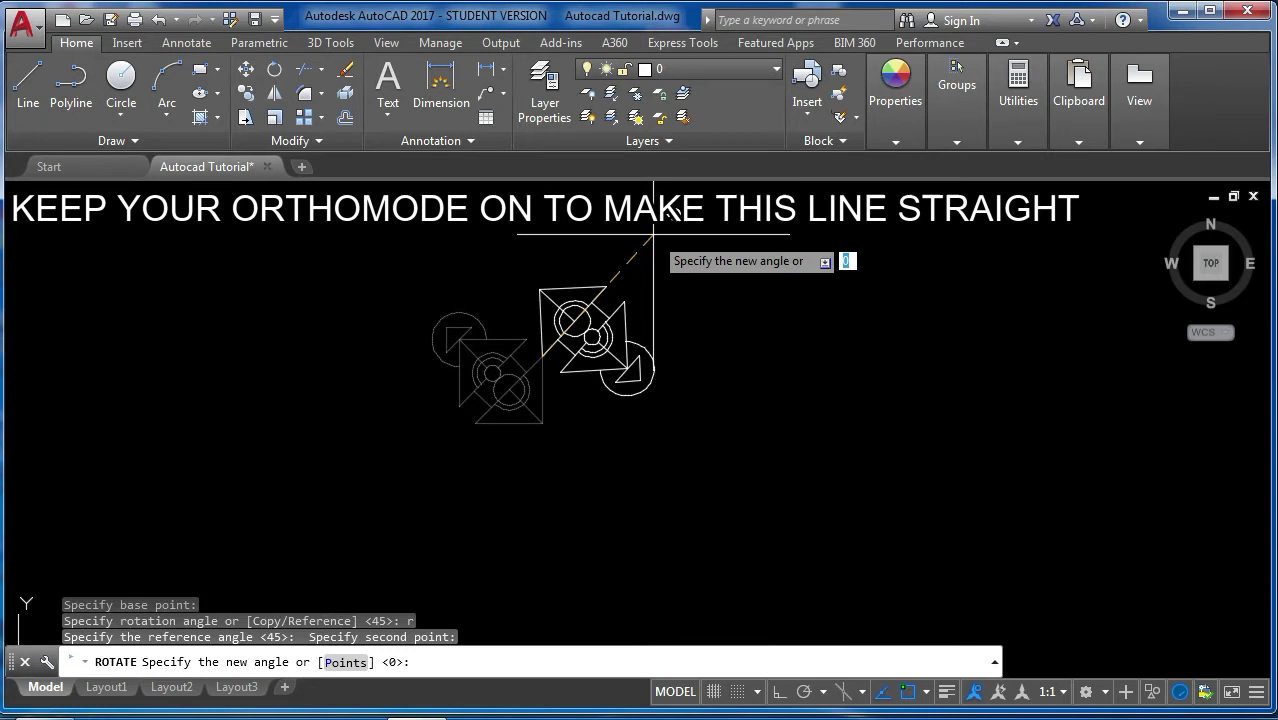
{"action": "left_click", "coordinate": [804, 692]}
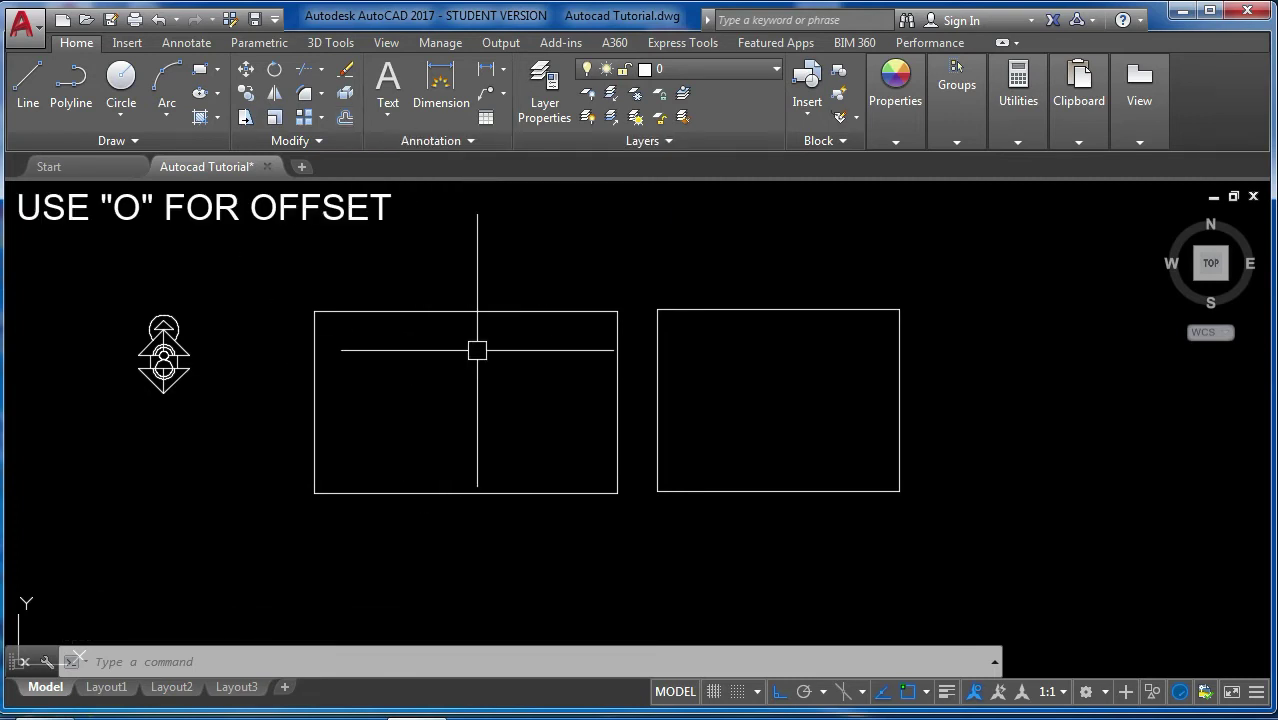
- Offset all four sides of the left rectangle 0.15 inward
{"action": "type", "text": "o"}
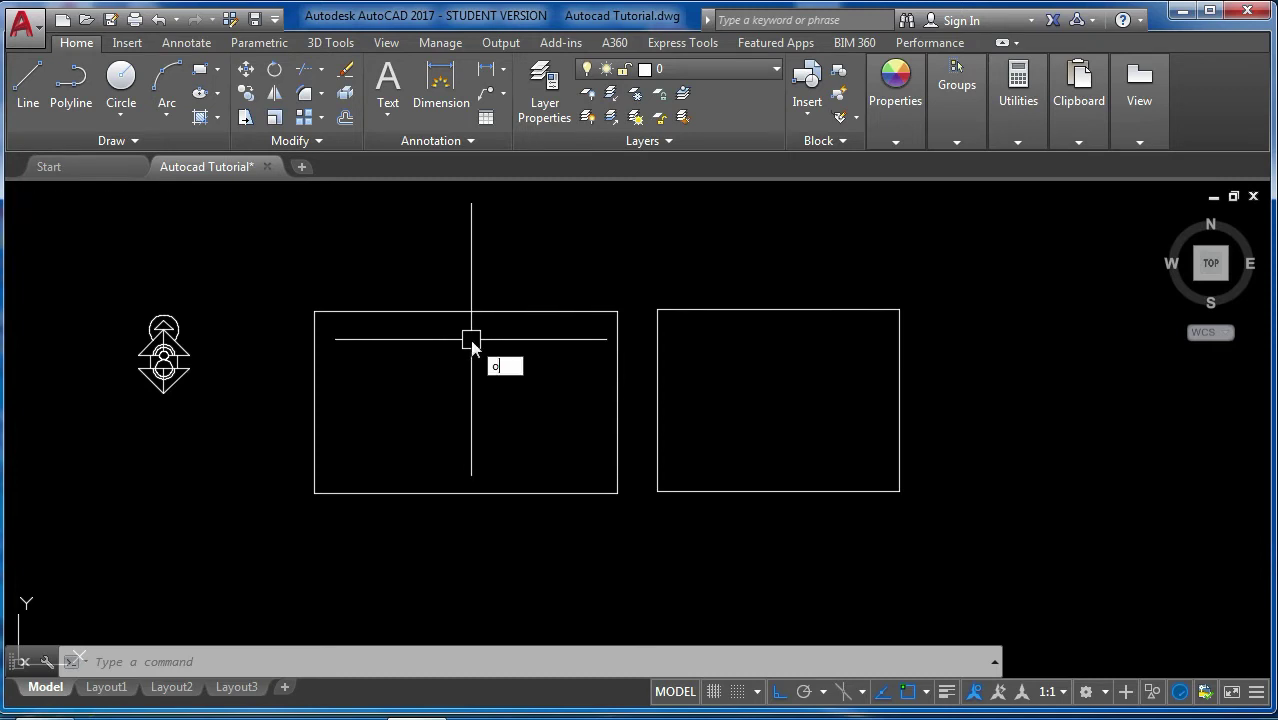
{"action": "key", "text": "Return"}
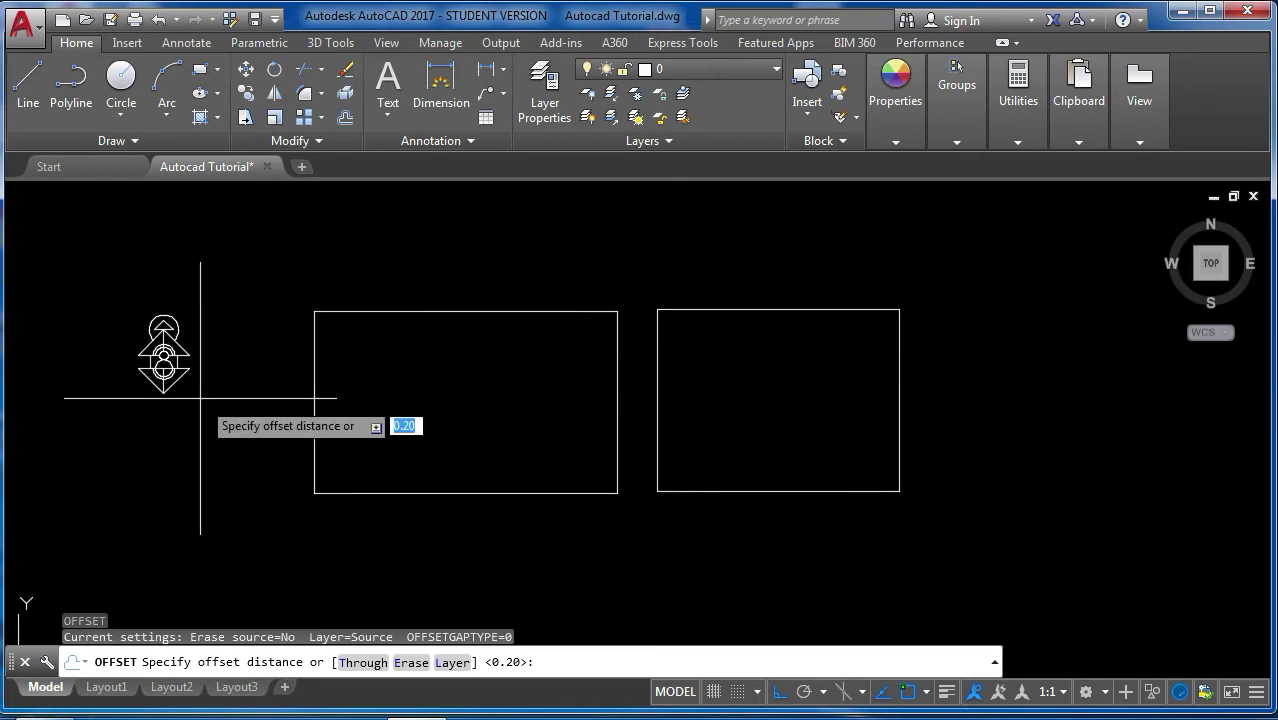
{"action": "scroll", "coordinate": [317, 351], "scroll_direction": "up", "scroll_amount": 2}
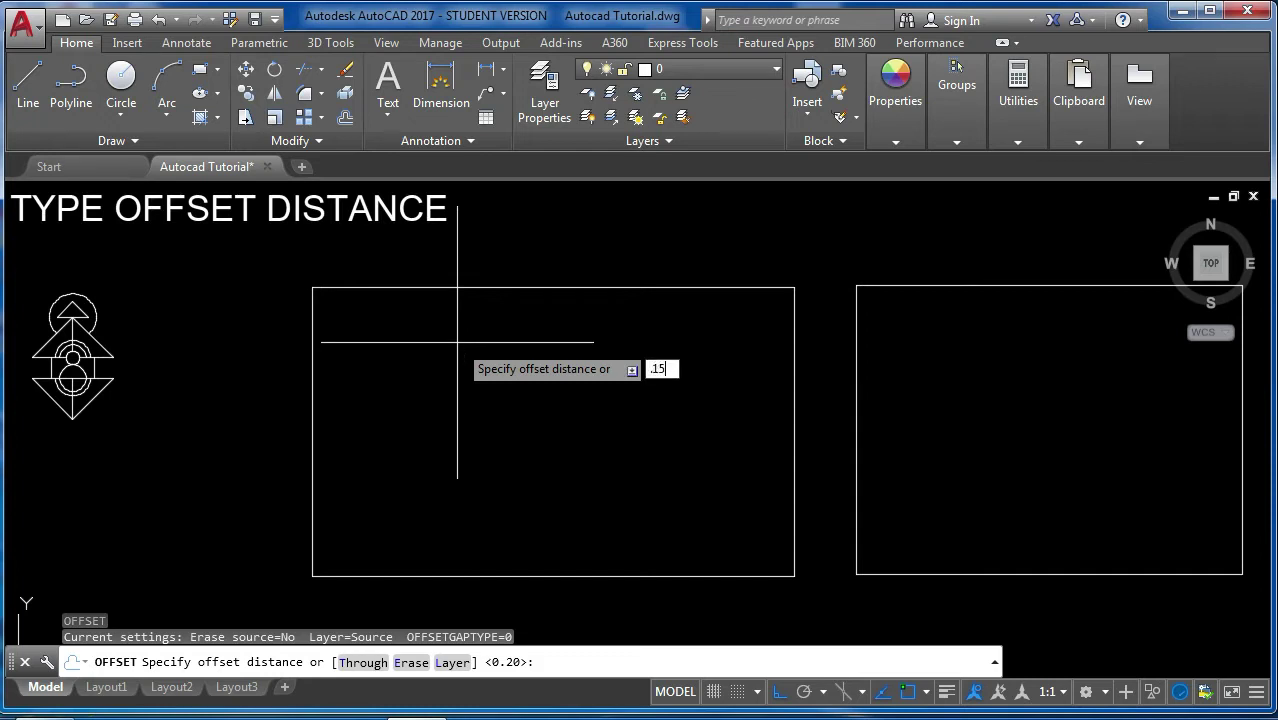
{"action": "key", "text": "Return"}
{"action": "left_click", "coordinate": [455, 288]}
{"action": "left_click", "coordinate": [471, 330]}
{"action": "left_click", "coordinate": [794, 416]}
{"action": "left_click", "coordinate": [740, 417]}
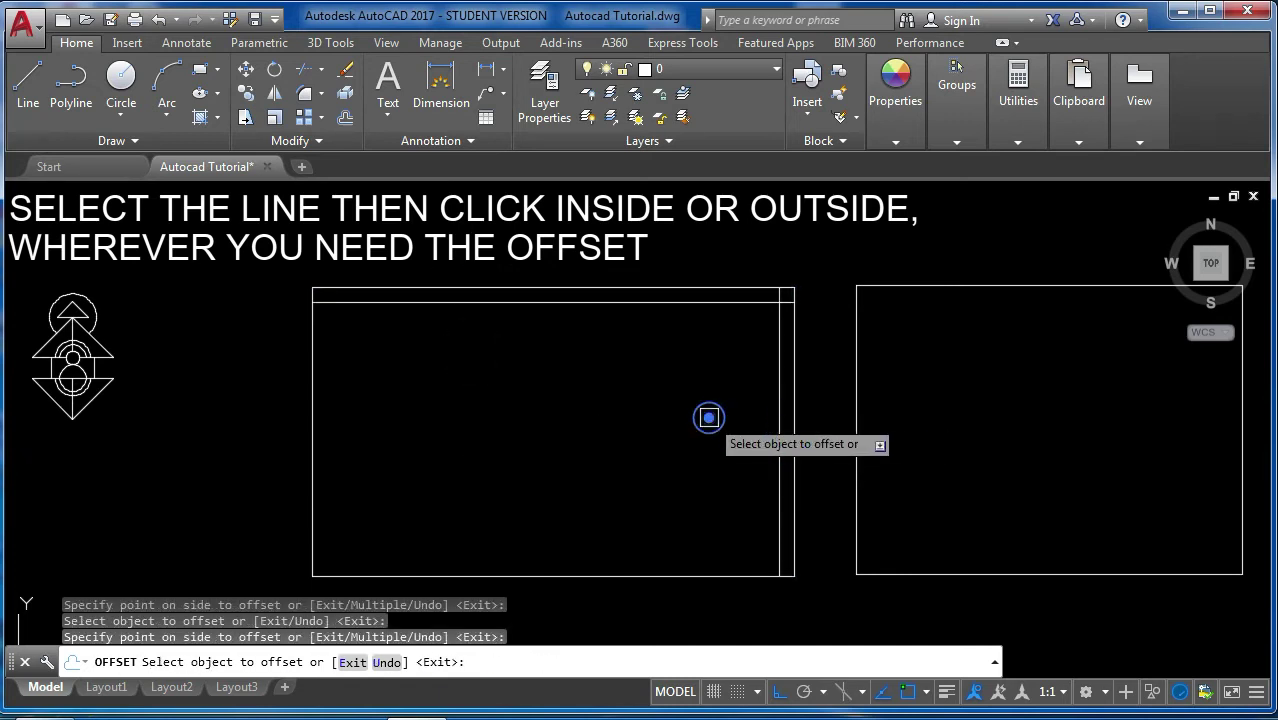
{"action": "left_click", "coordinate": [692, 575]}
{"action": "left_click", "coordinate": [670, 540]}
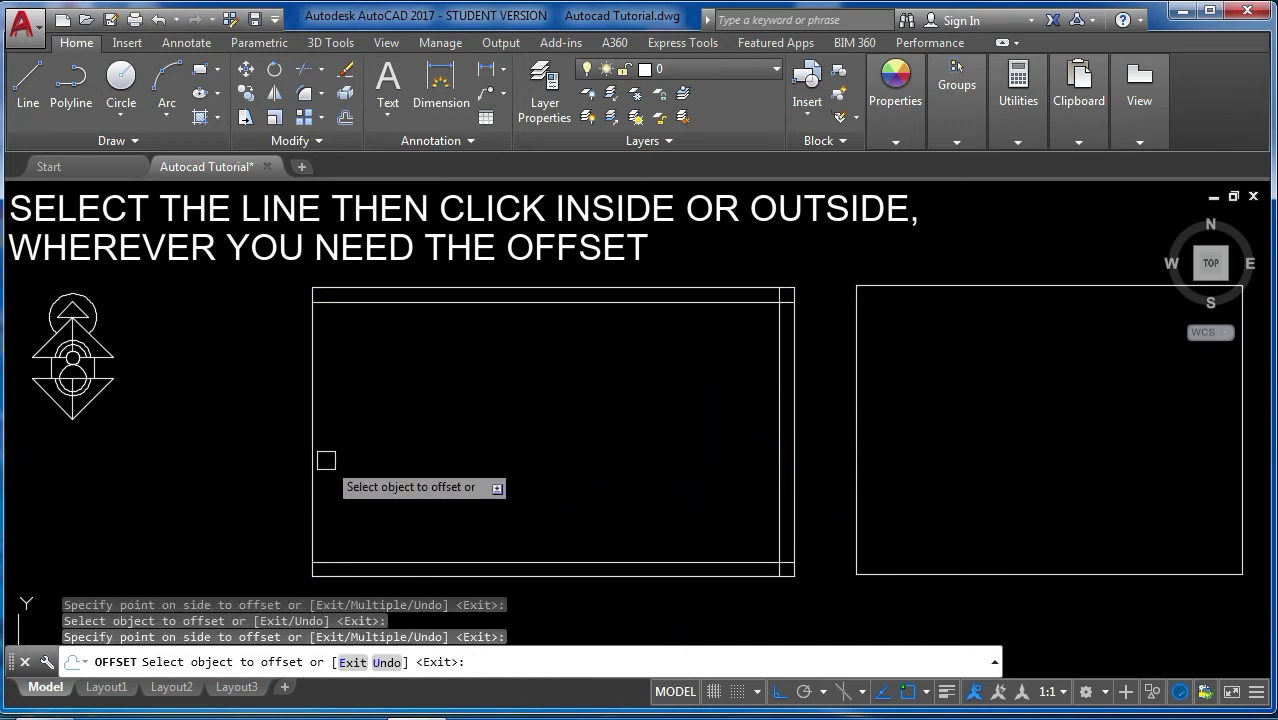
{"action": "left_click", "coordinate": [317, 459]}
{"action": "left_click", "coordinate": [557, 448]}
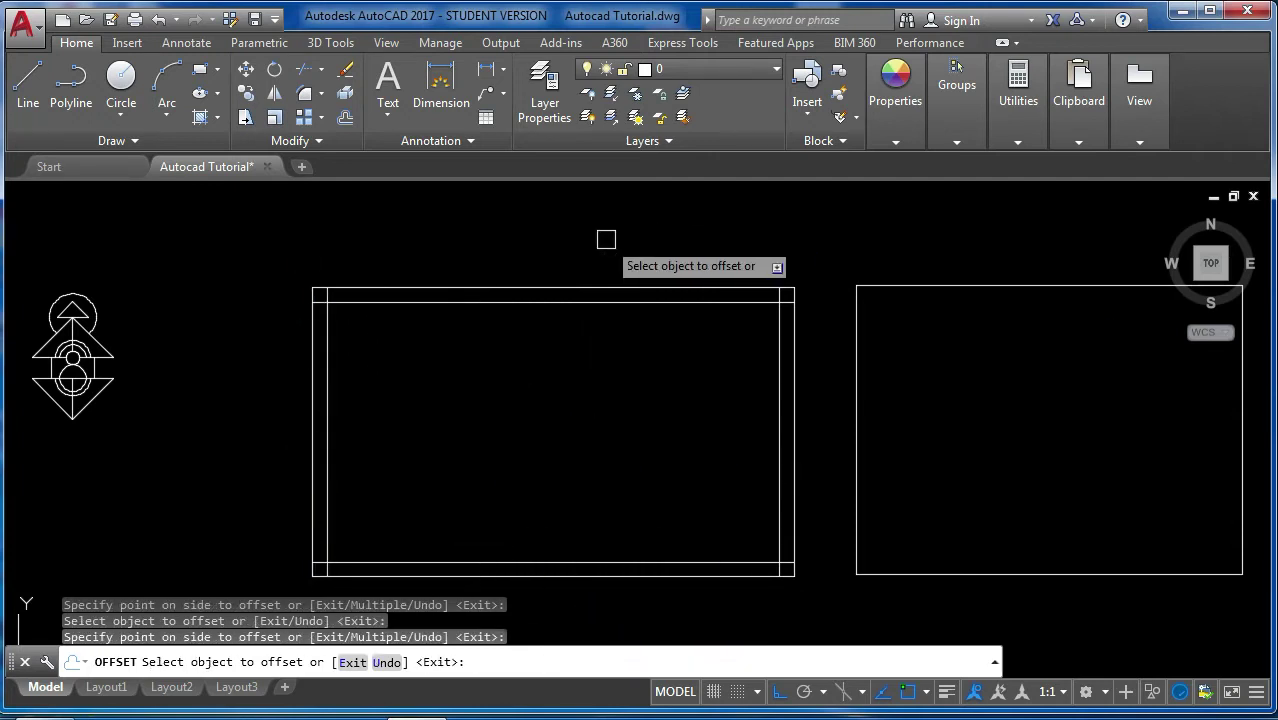
- Offset the right polyline rectangle 0.15 inward to make an inner outline
{"action": "scroll", "coordinate": [410, 243], "scroll_direction": "down", "scroll_amount": 4}
{"action": "scroll", "coordinate": [486, 240], "scroll_direction": "up", "scroll_amount": 2}
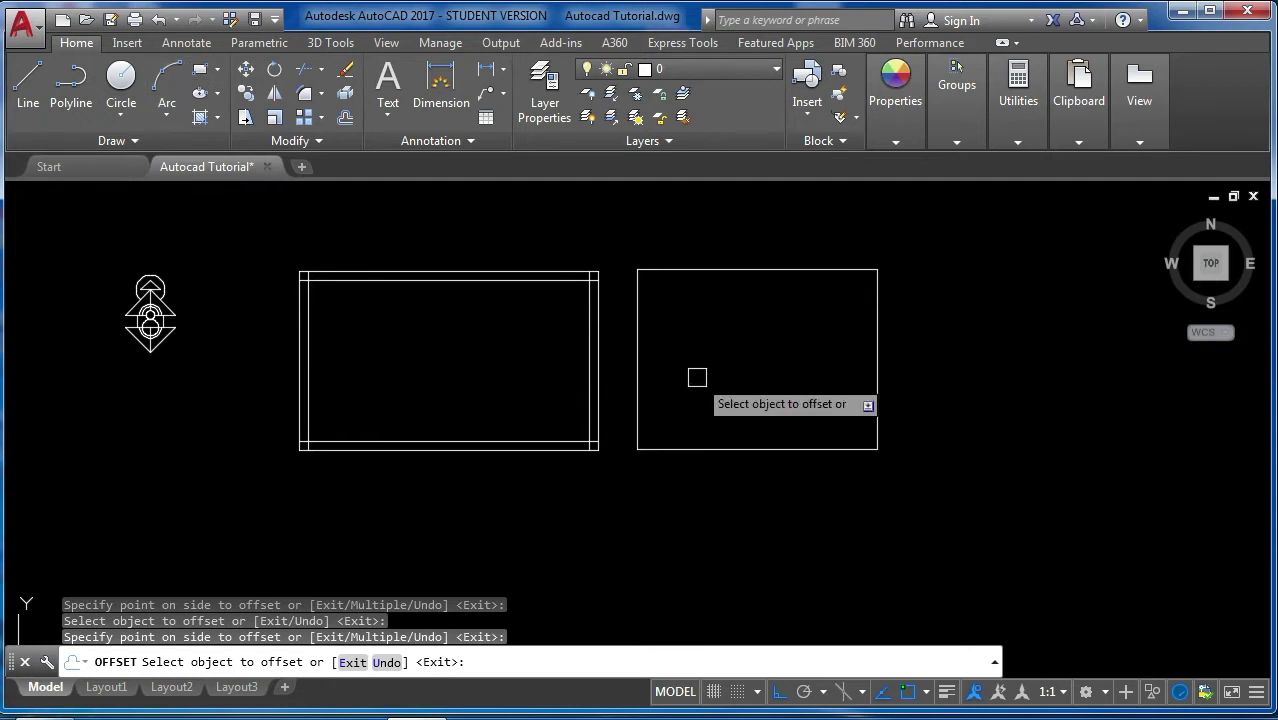
{"action": "scroll", "coordinate": [711, 360], "scroll_direction": "up", "scroll_amount": 2}
{"action": "scroll", "coordinate": [515, 355], "scroll_direction": "down", "scroll_amount": 2}
{"action": "scroll", "coordinate": [759, 265], "scroll_direction": "up", "scroll_amount": 2}
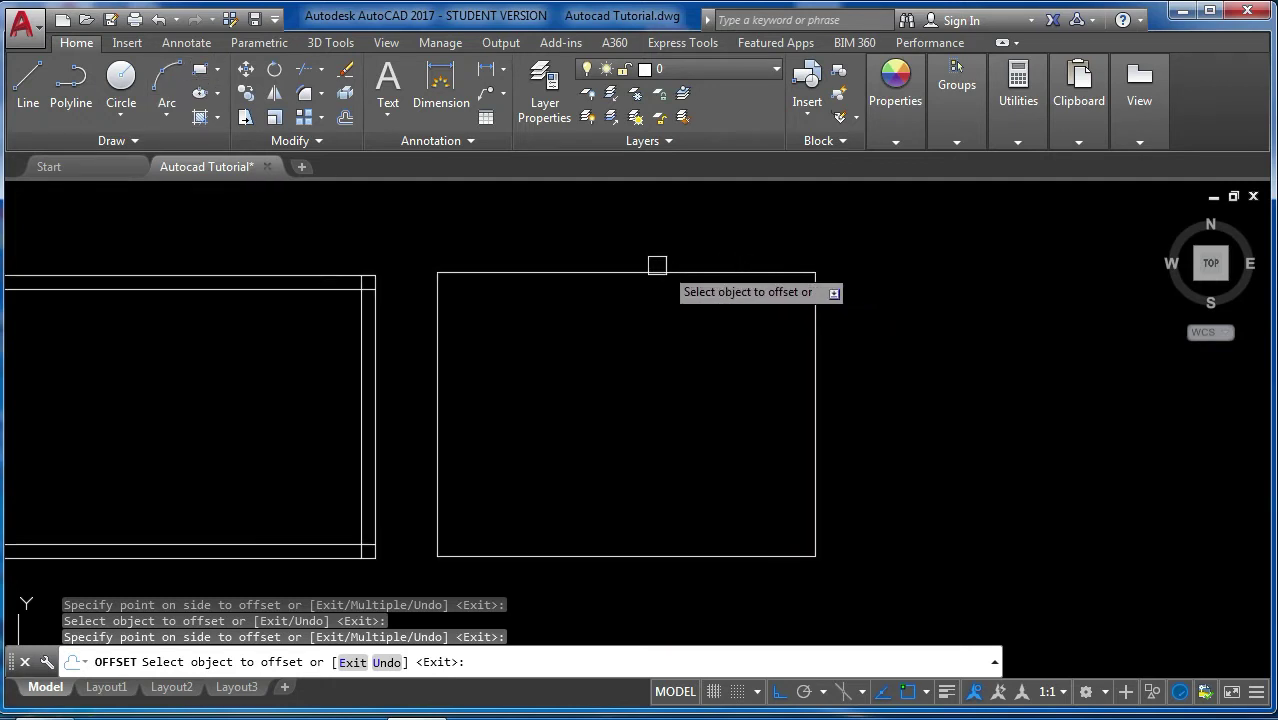
{"action": "left_click", "coordinate": [657, 268]}
{"action": "left_click", "coordinate": [641, 320]}
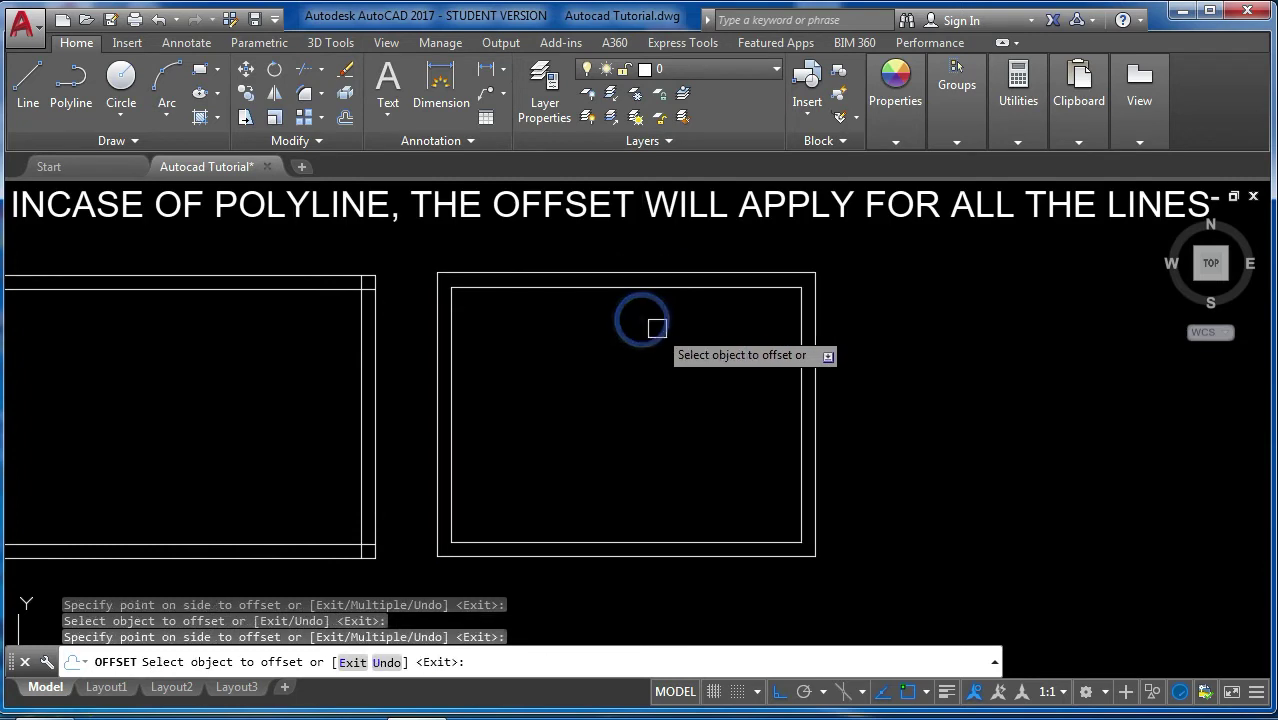
{"action": "scroll", "coordinate": [657, 328], "scroll_direction": "down", "scroll_amount": 3}
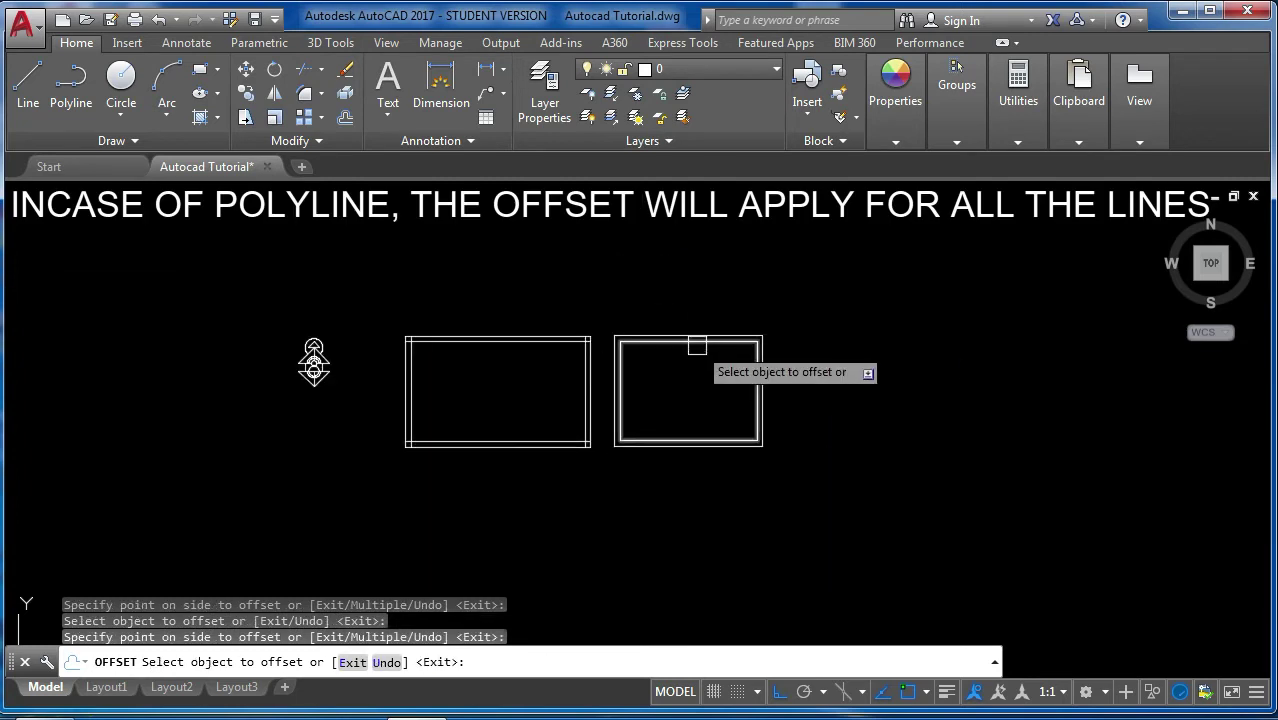
{"action": "scroll", "coordinate": [697, 345], "scroll_direction": "up", "scroll_amount": 2}
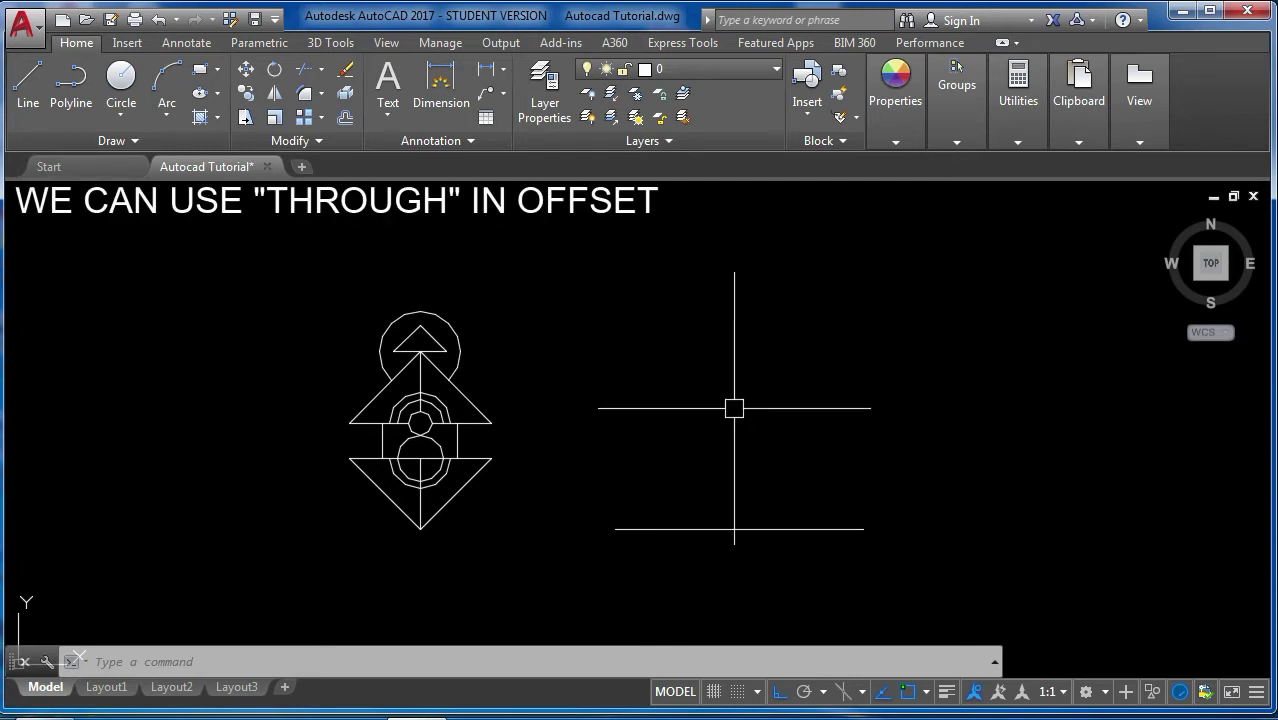
{"action": "type", "text": "o"}
{"action": "key", "text": "Return"}
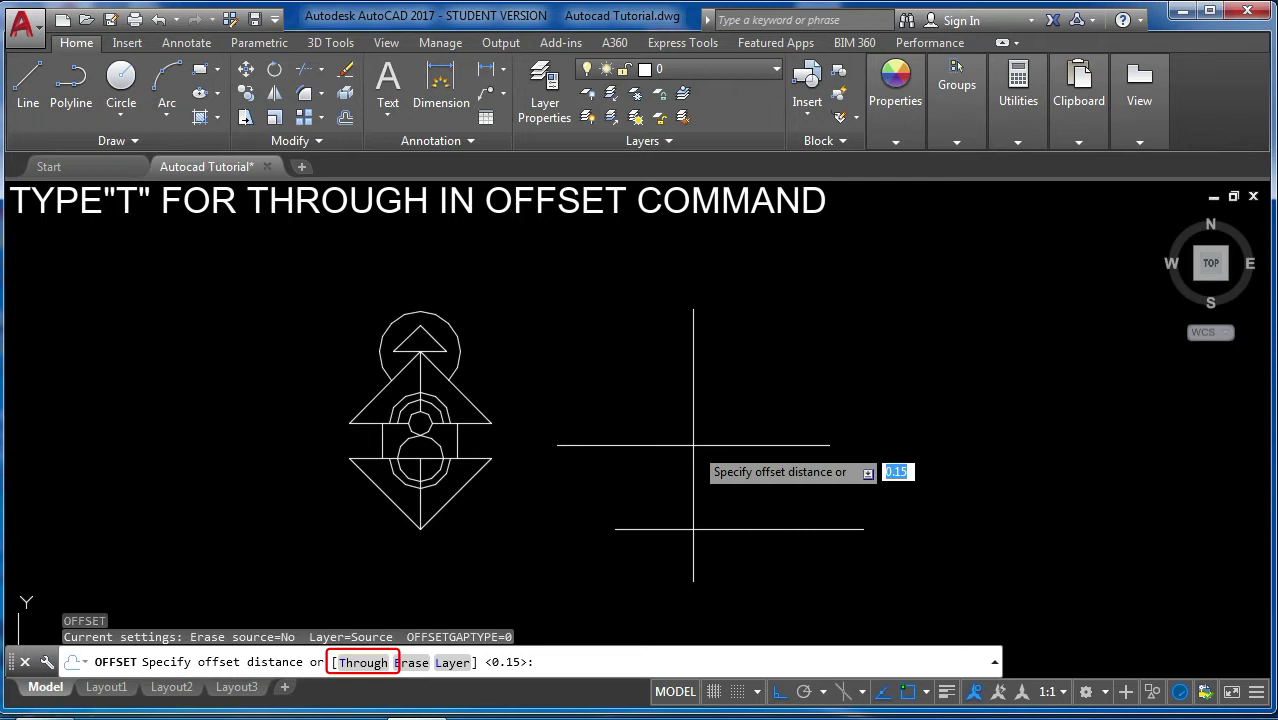
{"action": "key", "text": "Return"}
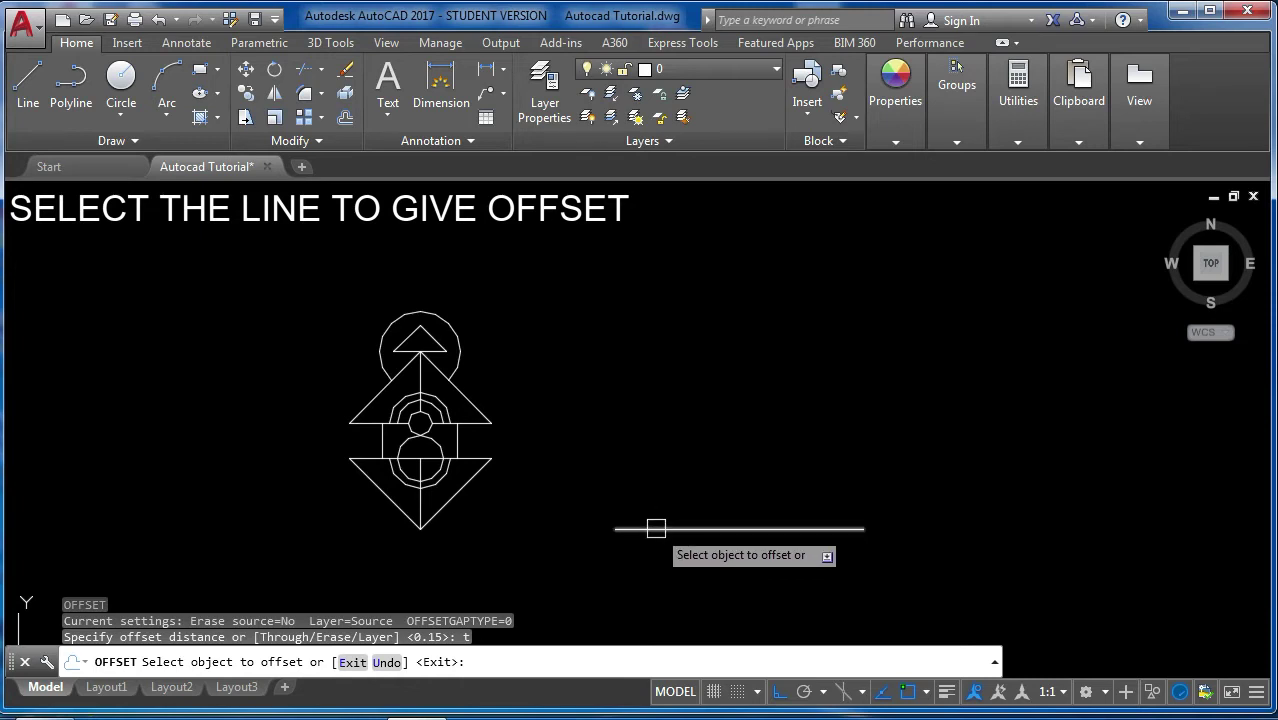
{"action": "left_click", "coordinate": [656, 528]}
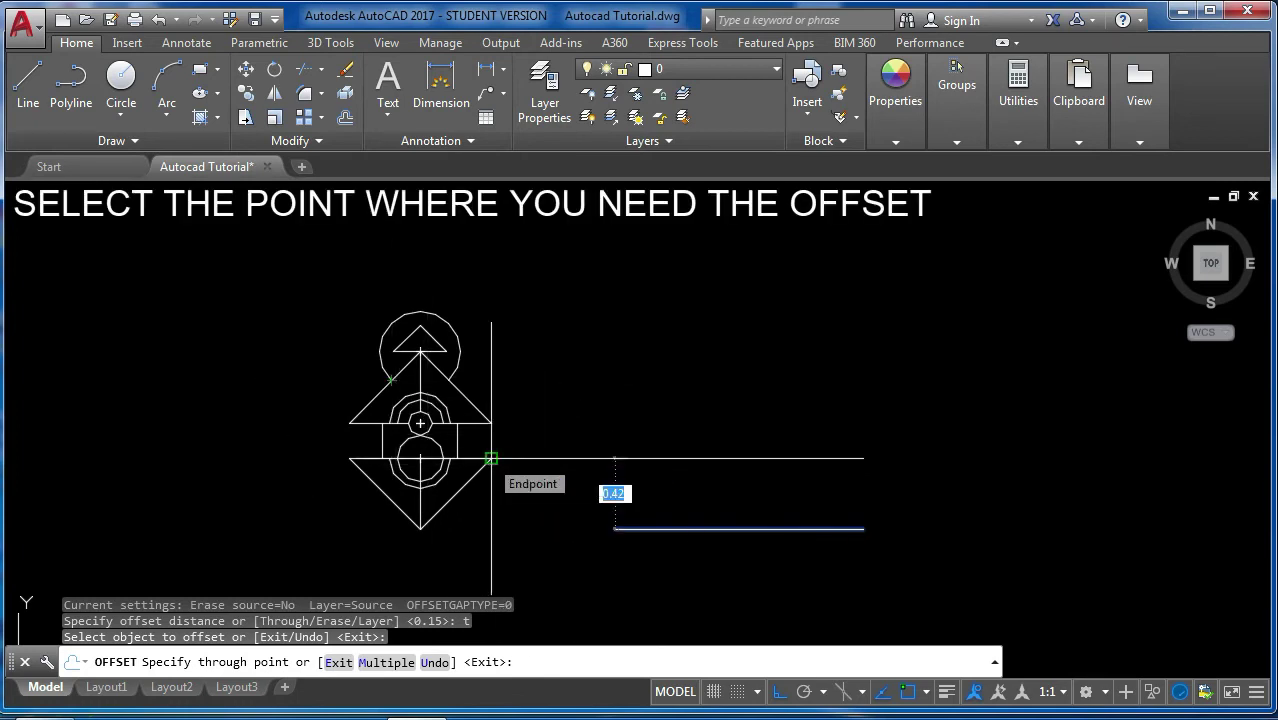
{"action": "left_click", "coordinate": [615, 458]}
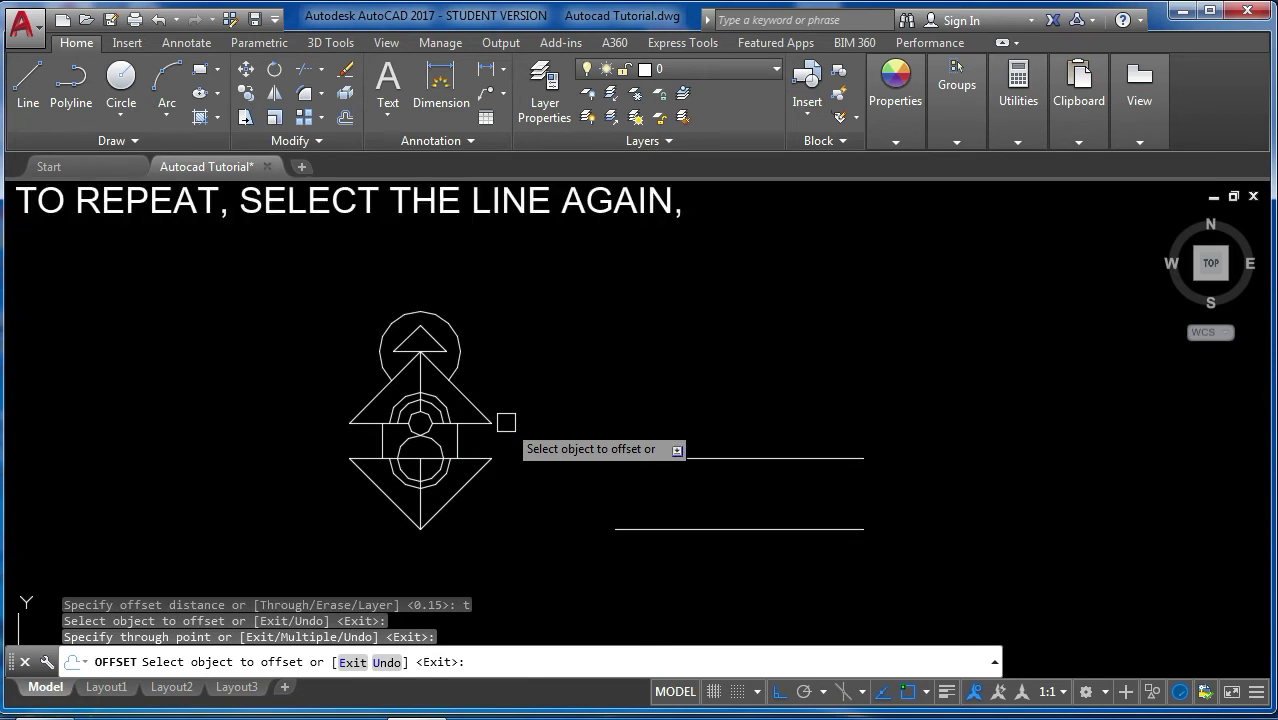
{"action": "left_click", "coordinate": [665, 459]}
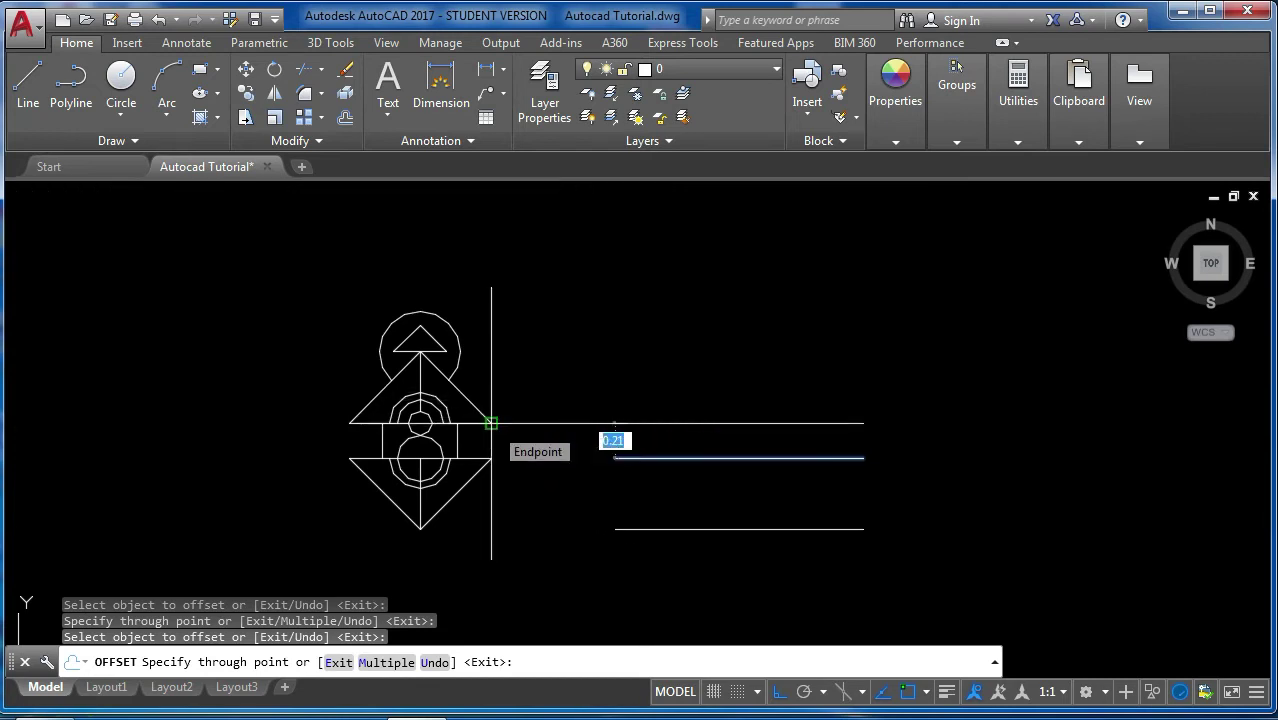
{"action": "left_click", "coordinate": [491, 423]}
{"action": "left_click", "coordinate": [680, 423]}
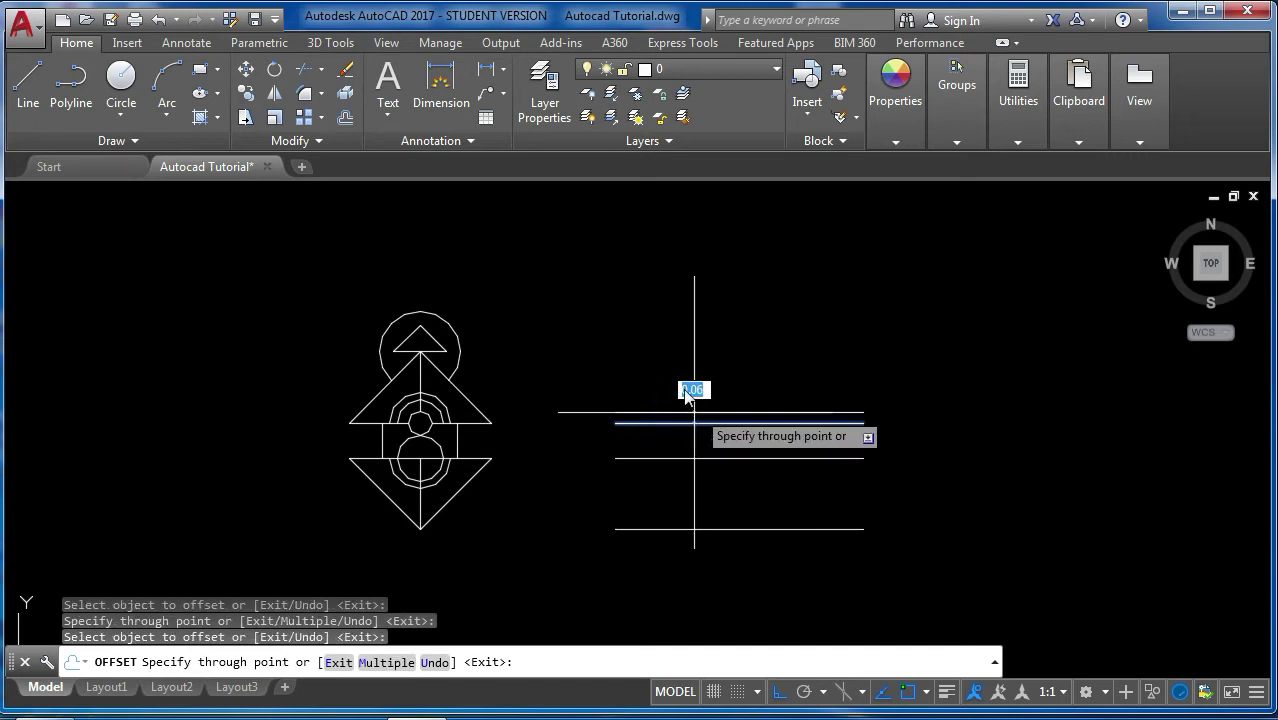
{"action": "left_click", "coordinate": [440, 349]}
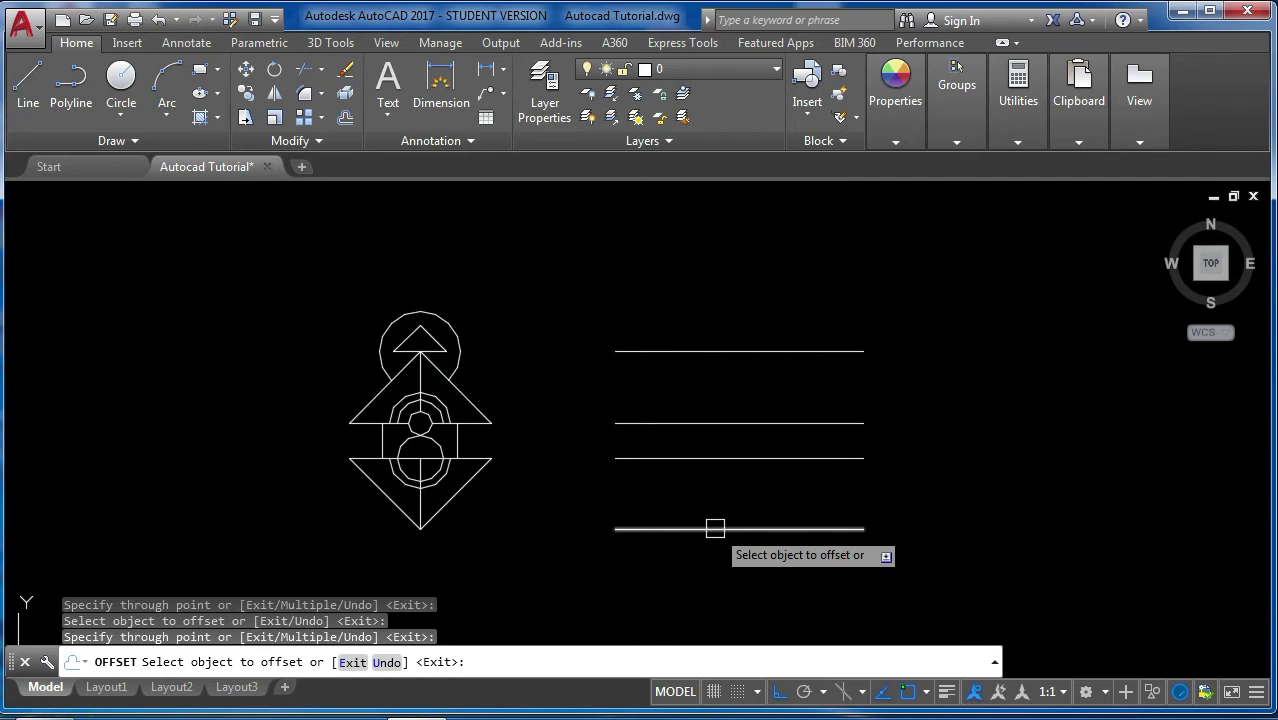
- Undo, then offset the bottom horizontal line through several picked points up the symbol
{"action": "key", "text": "ctrl+z"}
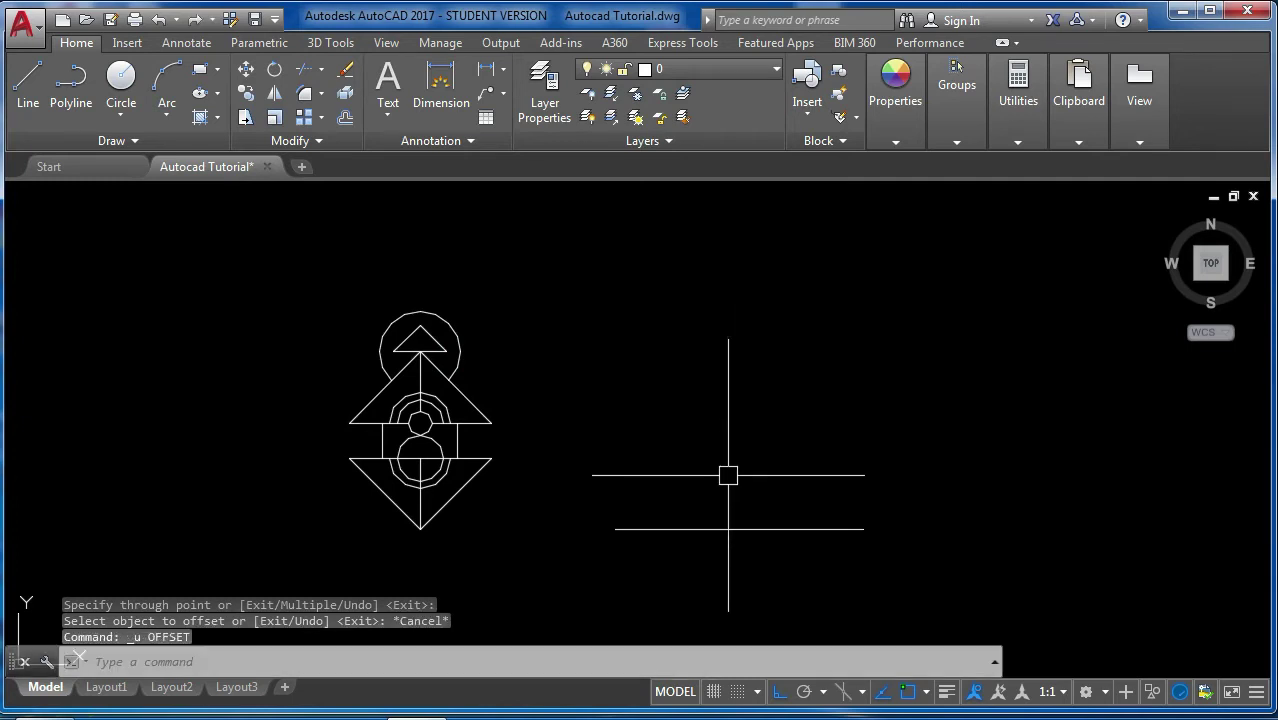
{"action": "type", "text": "o"}
{"action": "key", "text": "Return"}
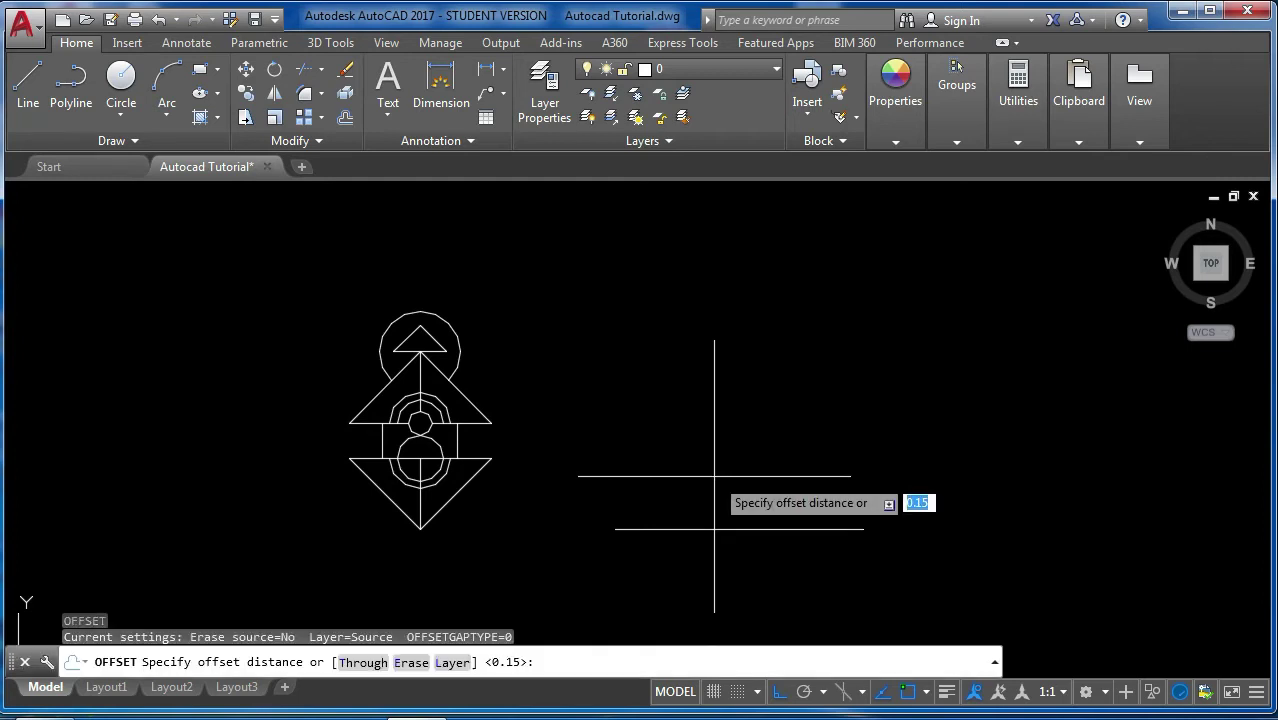
{"action": "key", "text": "Return"}
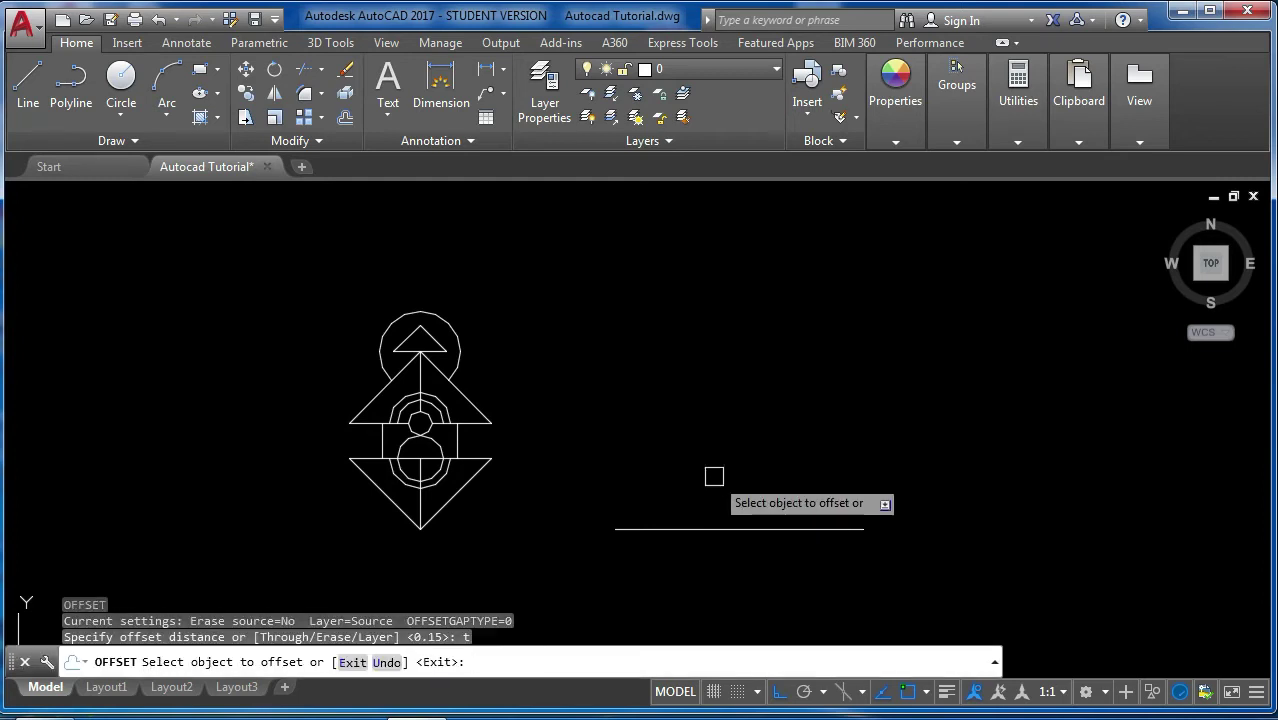
{"action": "left_click", "coordinate": [695, 527]}
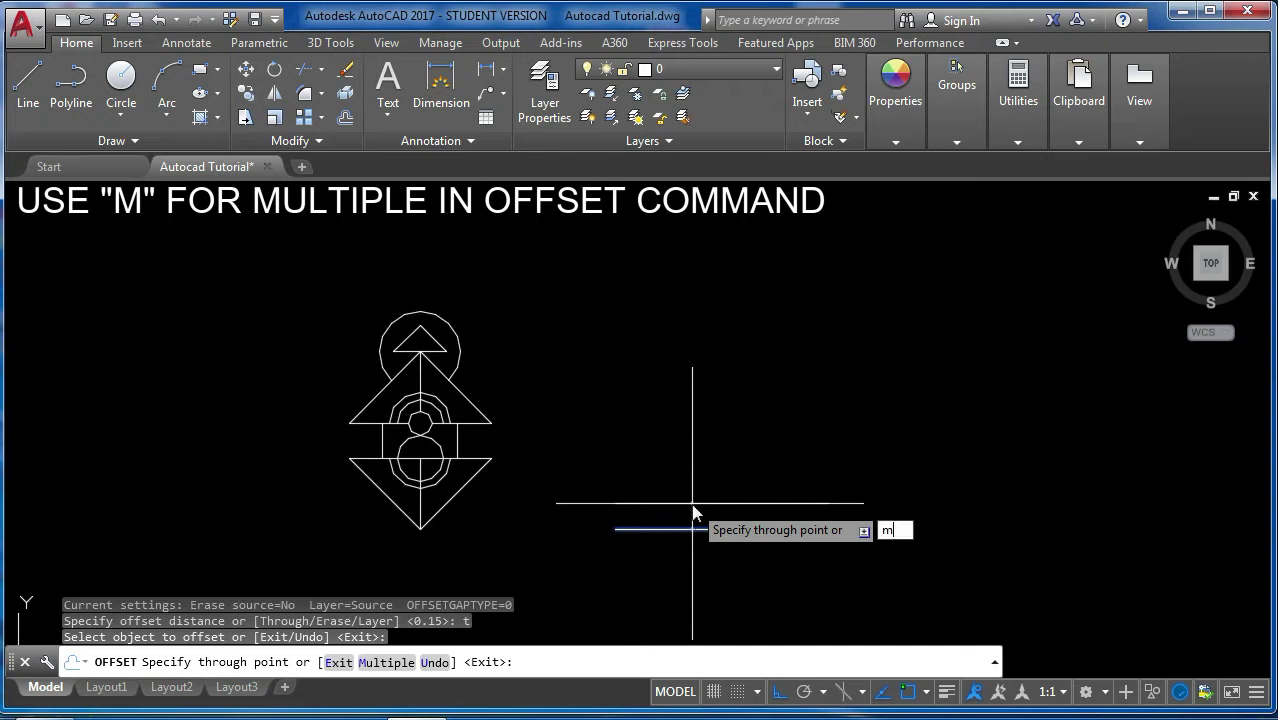
{"action": "key", "text": "Return"}
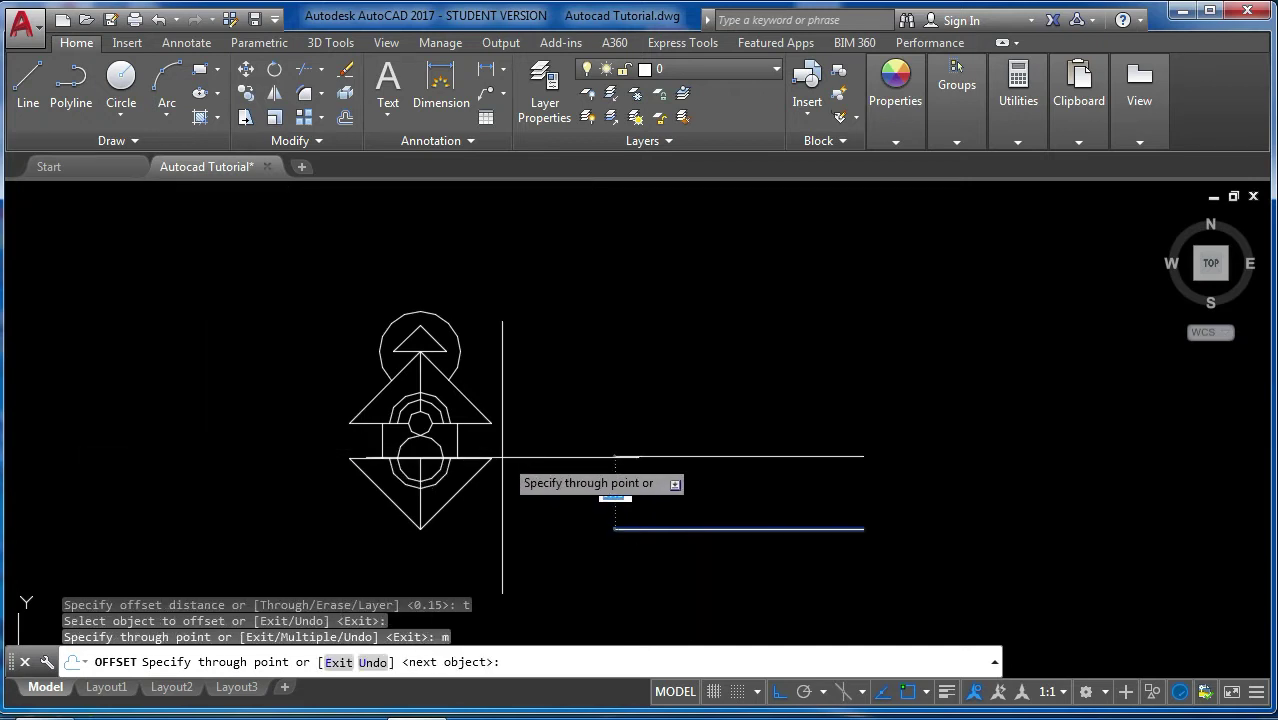
{"action": "left_click", "coordinate": [491, 457]}
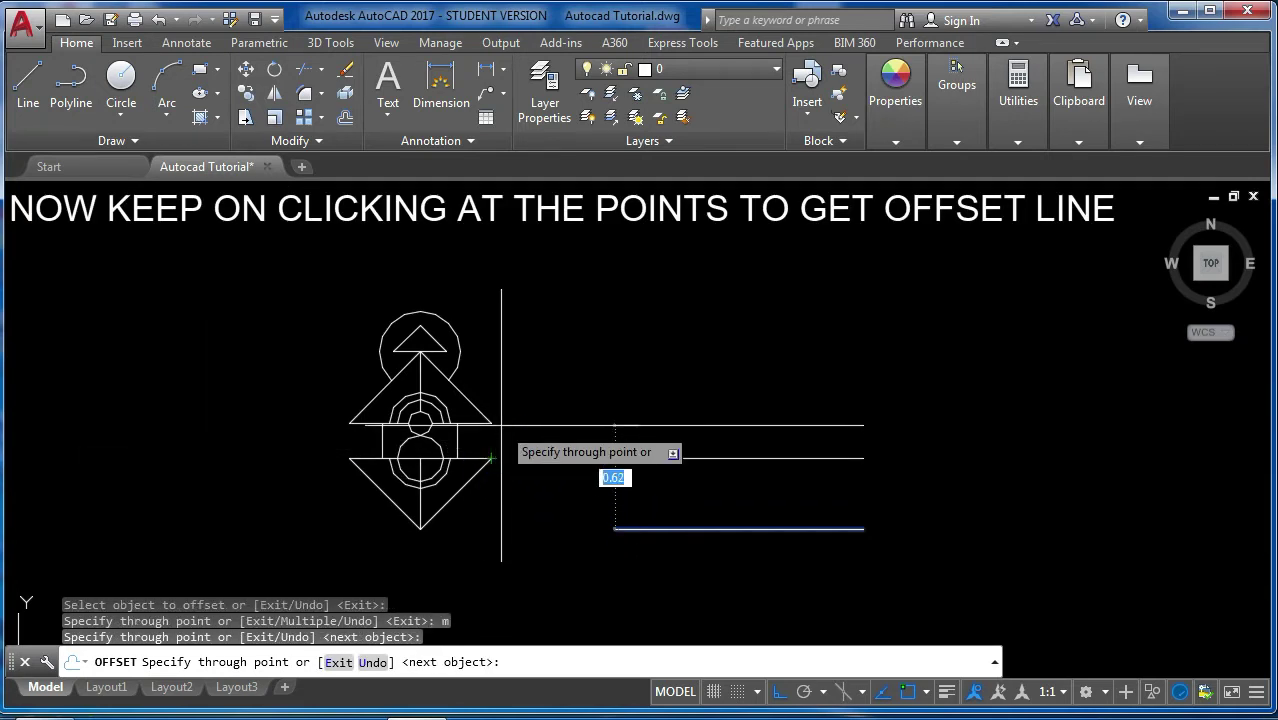
{"action": "left_click", "coordinate": [493, 424]}
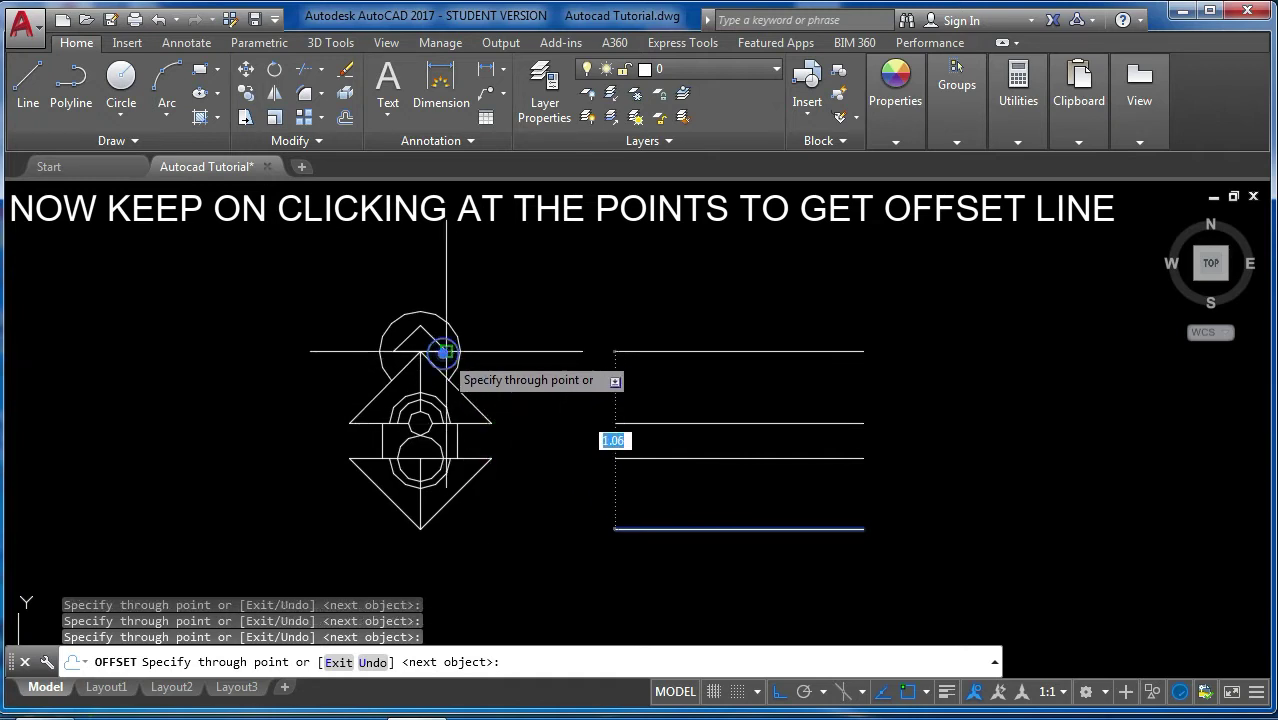
{"action": "left_click", "coordinate": [446, 351]}
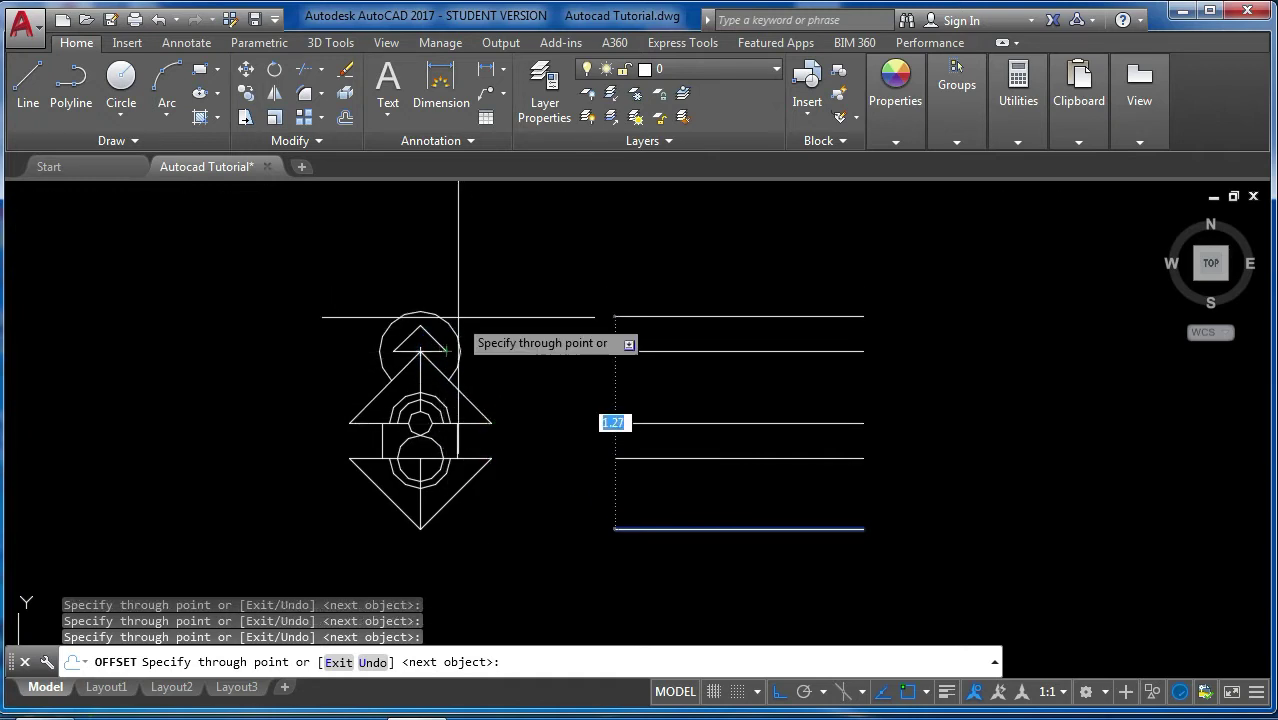
{"action": "left_click", "coordinate": [506, 302]}
{"action": "left_click", "coordinate": [503, 269]}
{"action": "left_click", "coordinate": [502, 228]}
{"action": "left_click", "coordinate": [502, 216]}
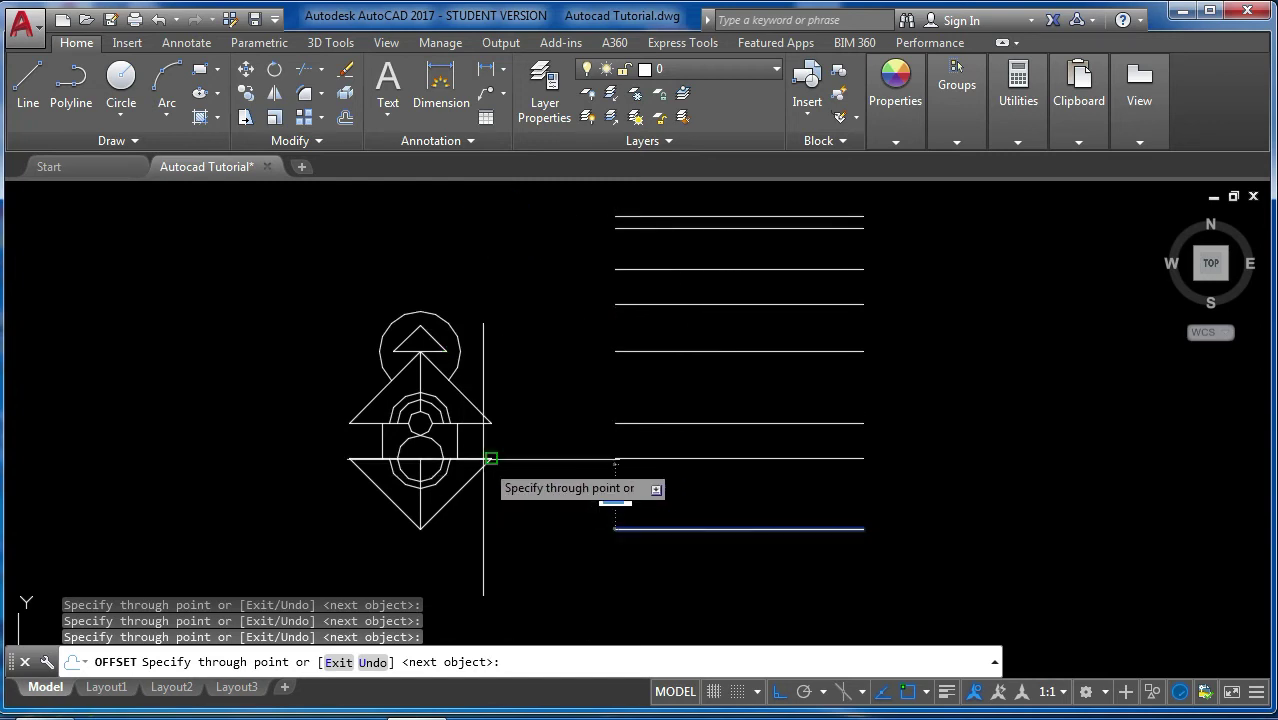
{"action": "key", "text": "Escape"}
- Offset the outer polyline 0.15 inward three times using Multiple
{"action": "scroll", "coordinate": [434, 363], "scroll_direction": "down", "scroll_amount": 3}
{"action": "scroll", "coordinate": [483, 364], "scroll_direction": "down", "scroll_amount": 2}
{"action": "scroll", "coordinate": [483, 364], "scroll_direction": "up", "scroll_amount": 2}
{"action": "scroll", "coordinate": [602, 395], "scroll_direction": "up", "scroll_amount": 2}
{"action": "scroll", "coordinate": [534, 419], "scroll_direction": "up", "scroll_amount": 2}
{"action": "key", "text": "Return"}
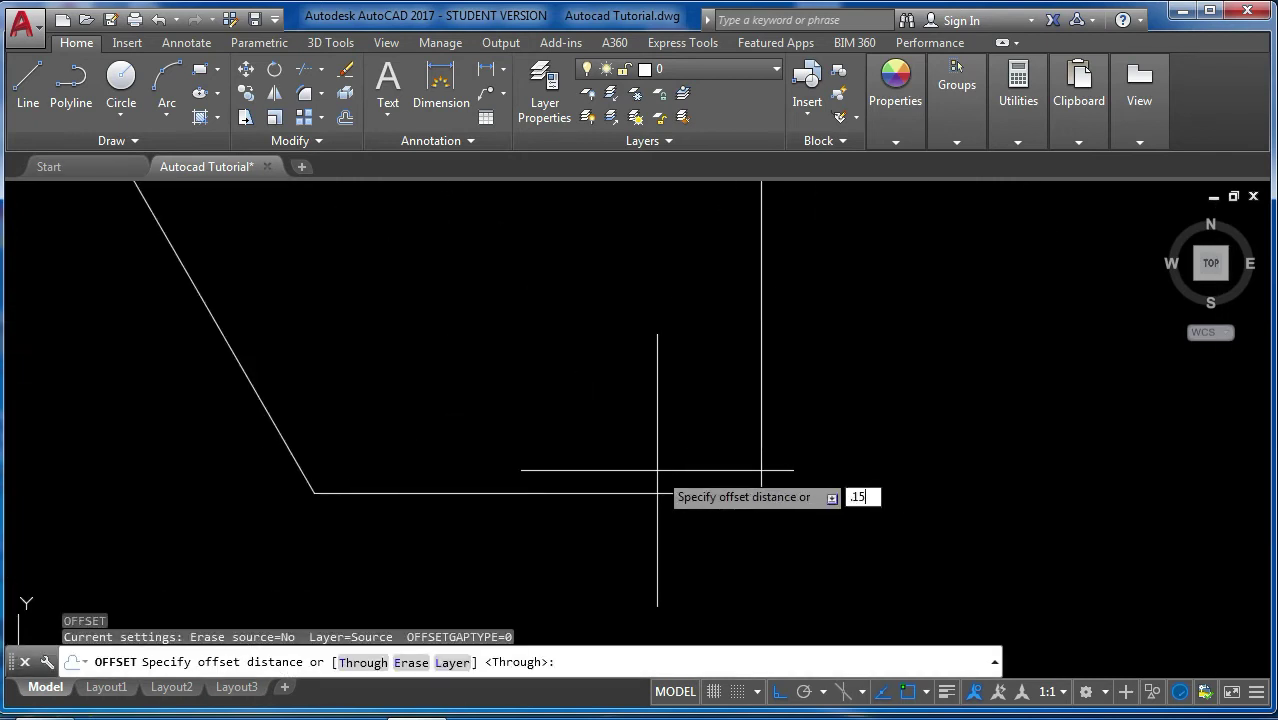
{"action": "key", "text": "Return"}
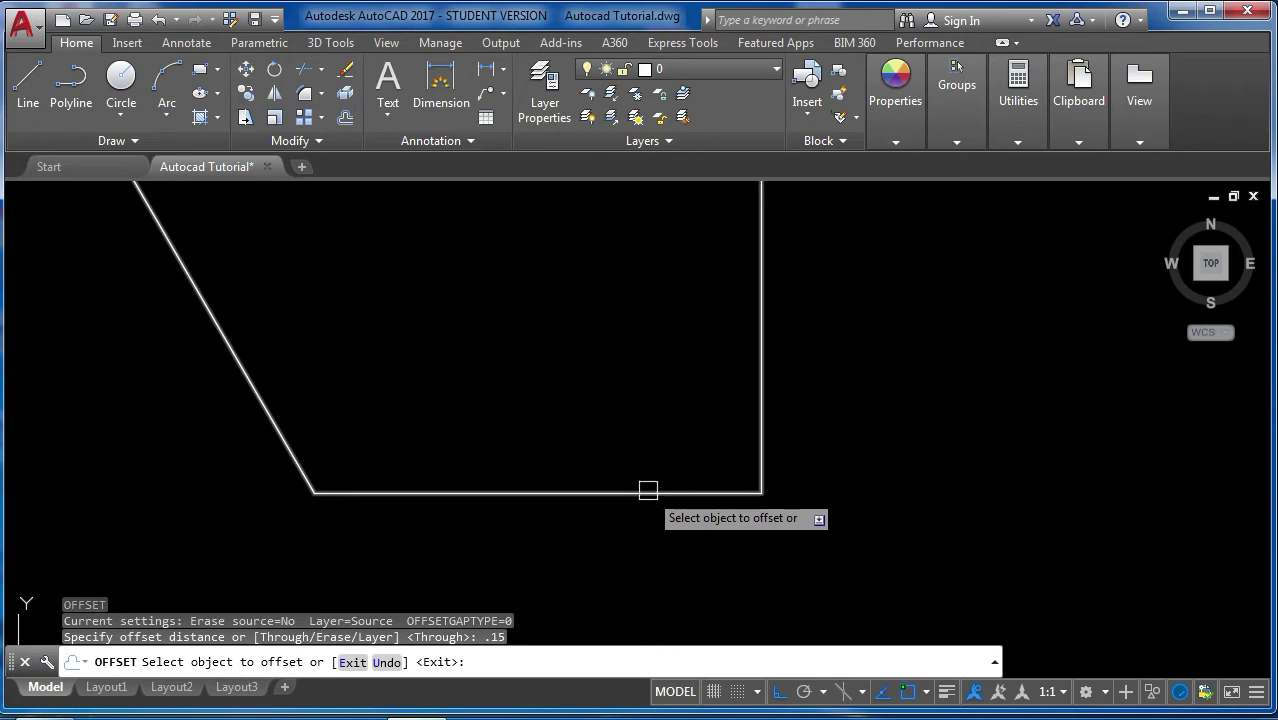
{"action": "left_click", "coordinate": [647, 490]}
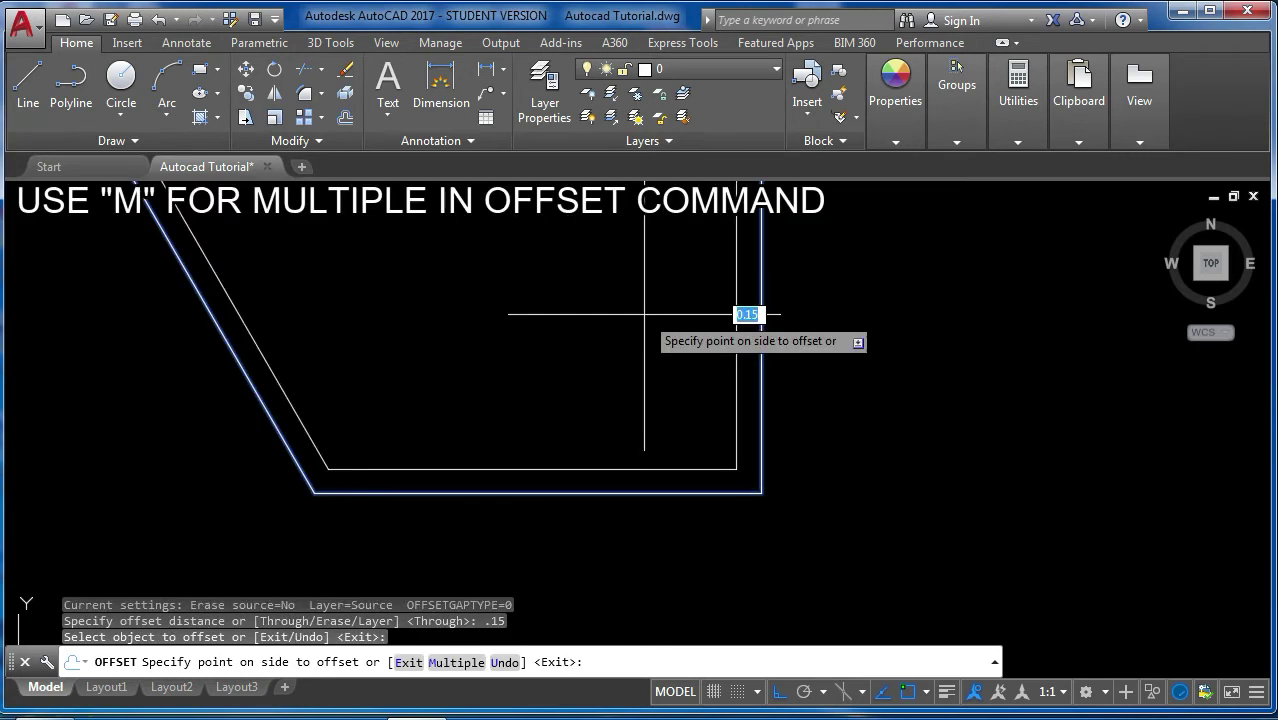
{"action": "type", "text": "M"}
{"action": "key", "text": "Return"}
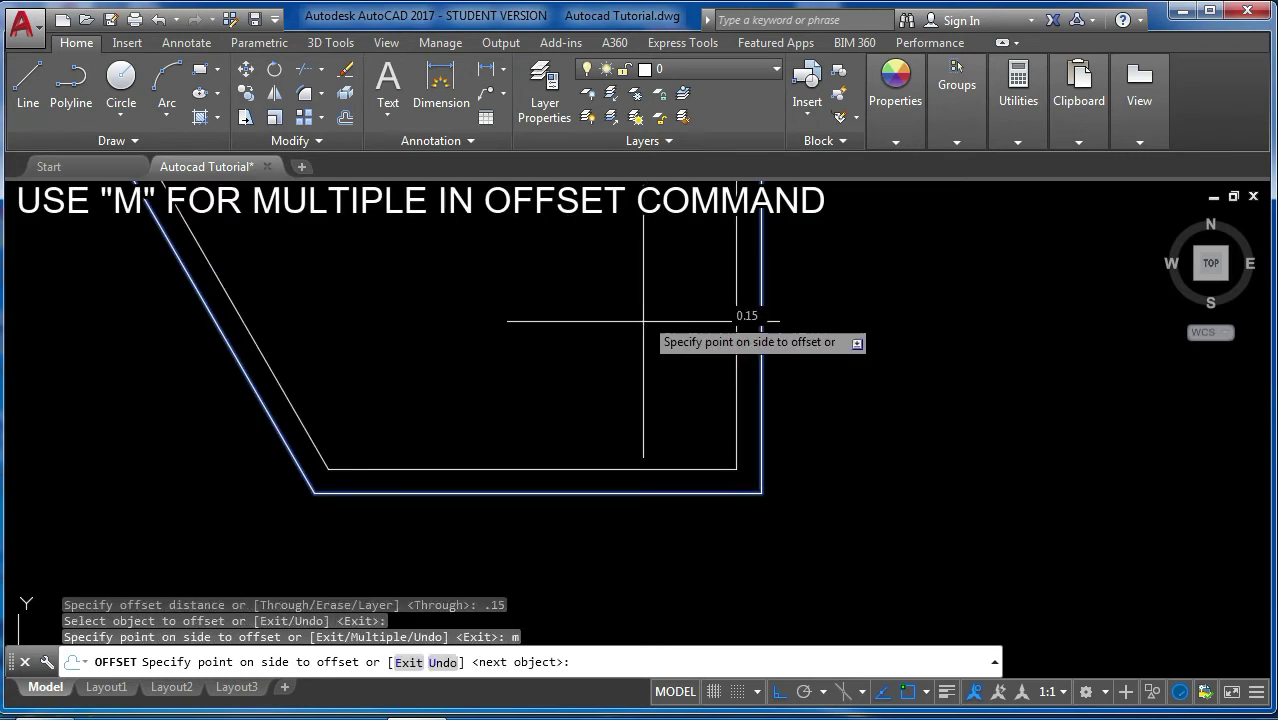
{"action": "left_click", "coordinate": [600, 330]}
{"action": "left_click", "coordinate": [593, 302]}
{"action": "left_click", "coordinate": [581, 262]}
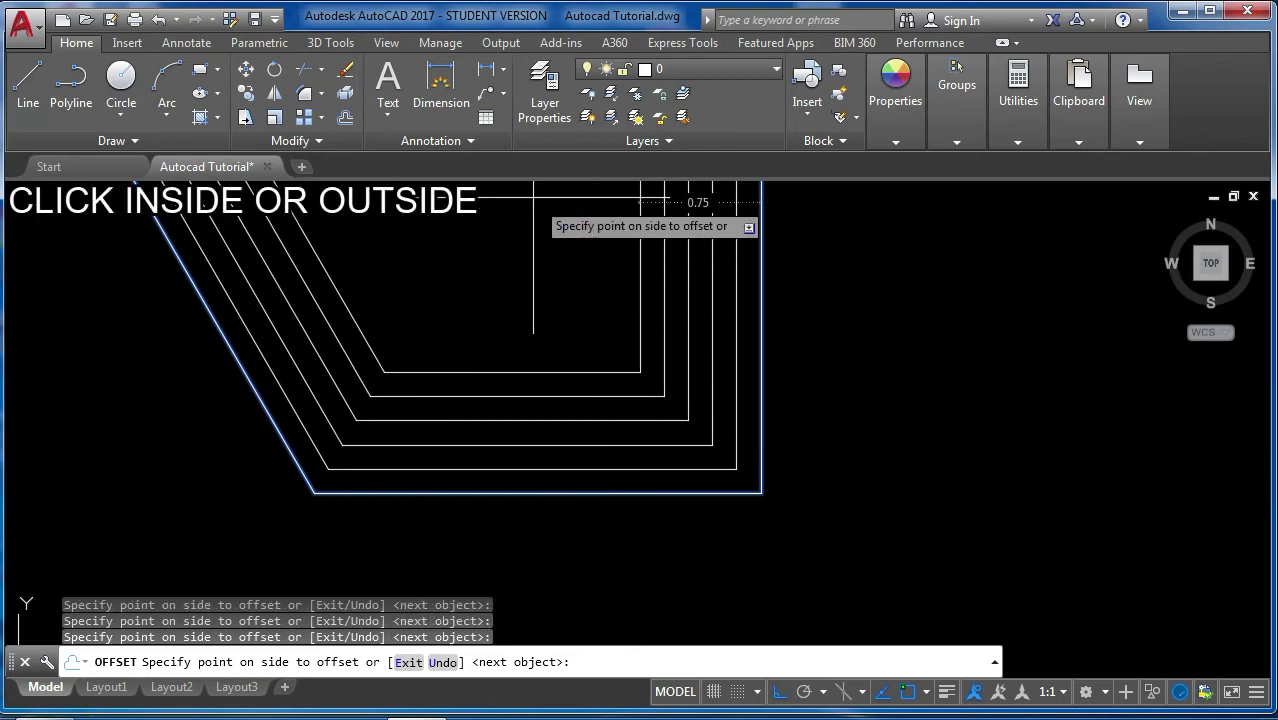
{"action": "scroll", "coordinate": [610, 250], "scroll_direction": "down", "scroll_amount": 3}
{"action": "scroll", "coordinate": [590, 330], "scroll_direction": "down", "scroll_amount": 3}
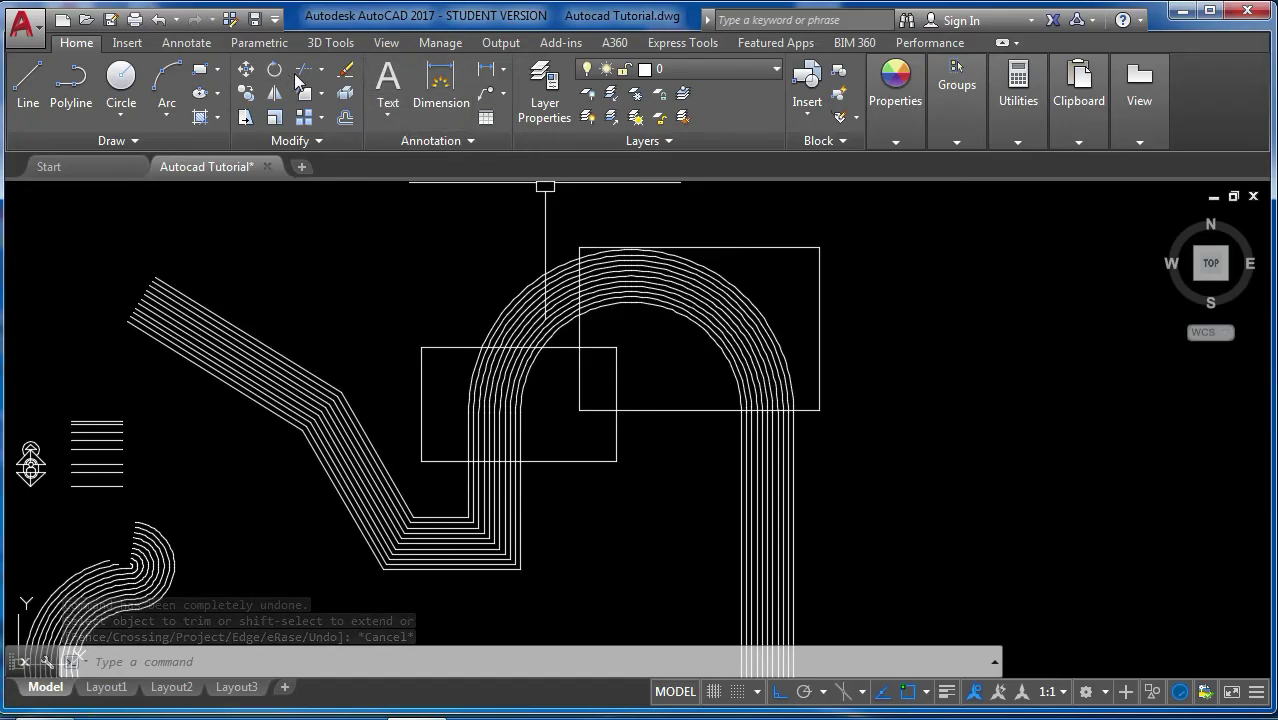
{"action": "left_click", "coordinate": [925, 80]}
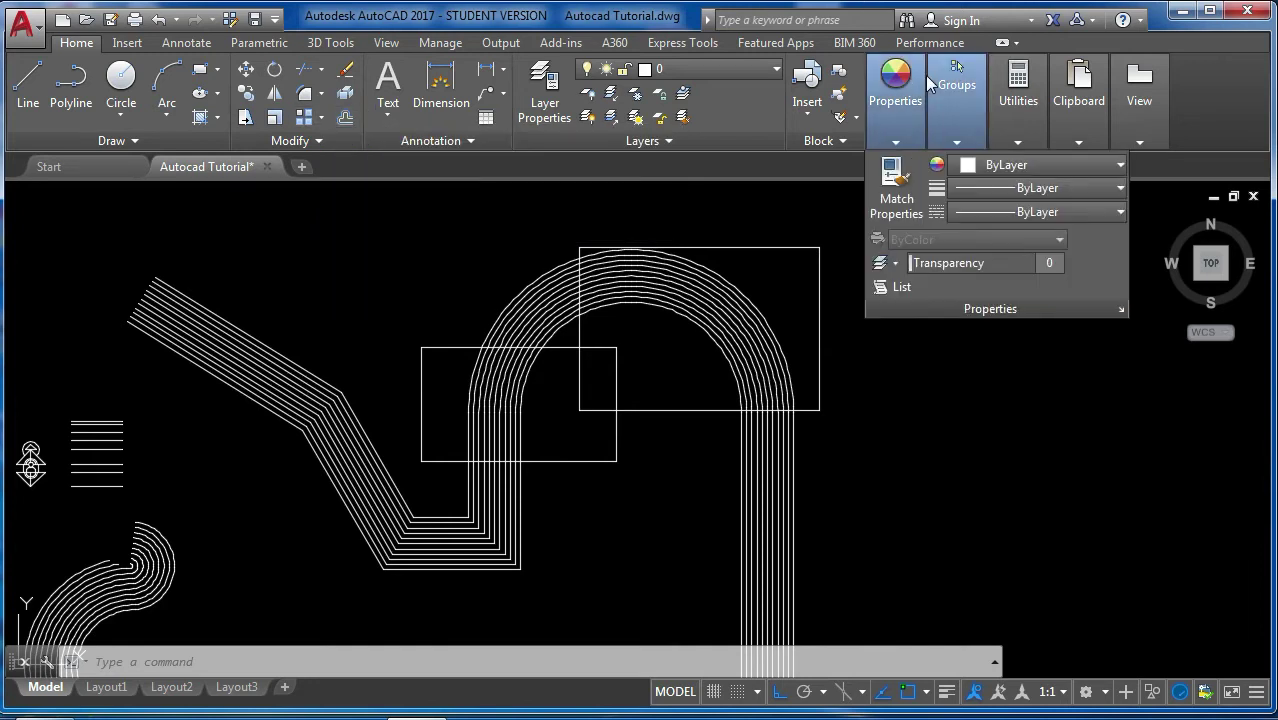
{"action": "middle_click_drag", "start_coordinate": [485, 640], "coordinate": [448, 598]}
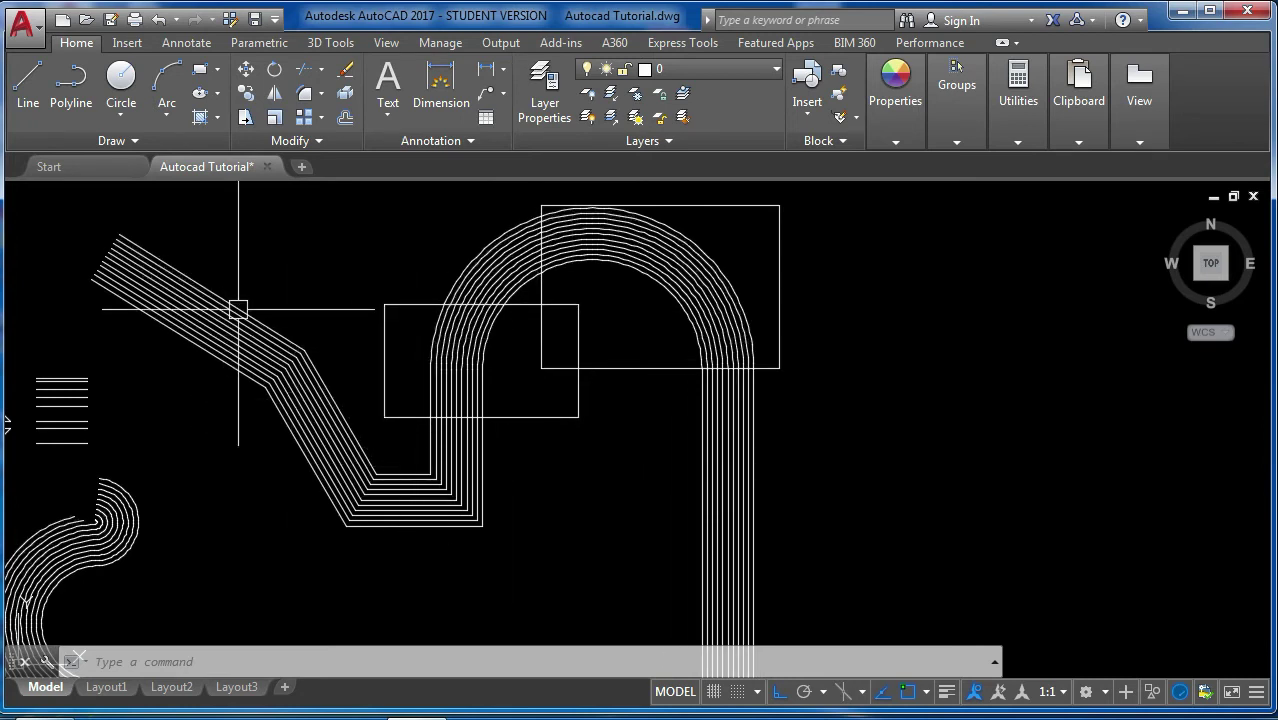
{"action": "type", "text": "t"}
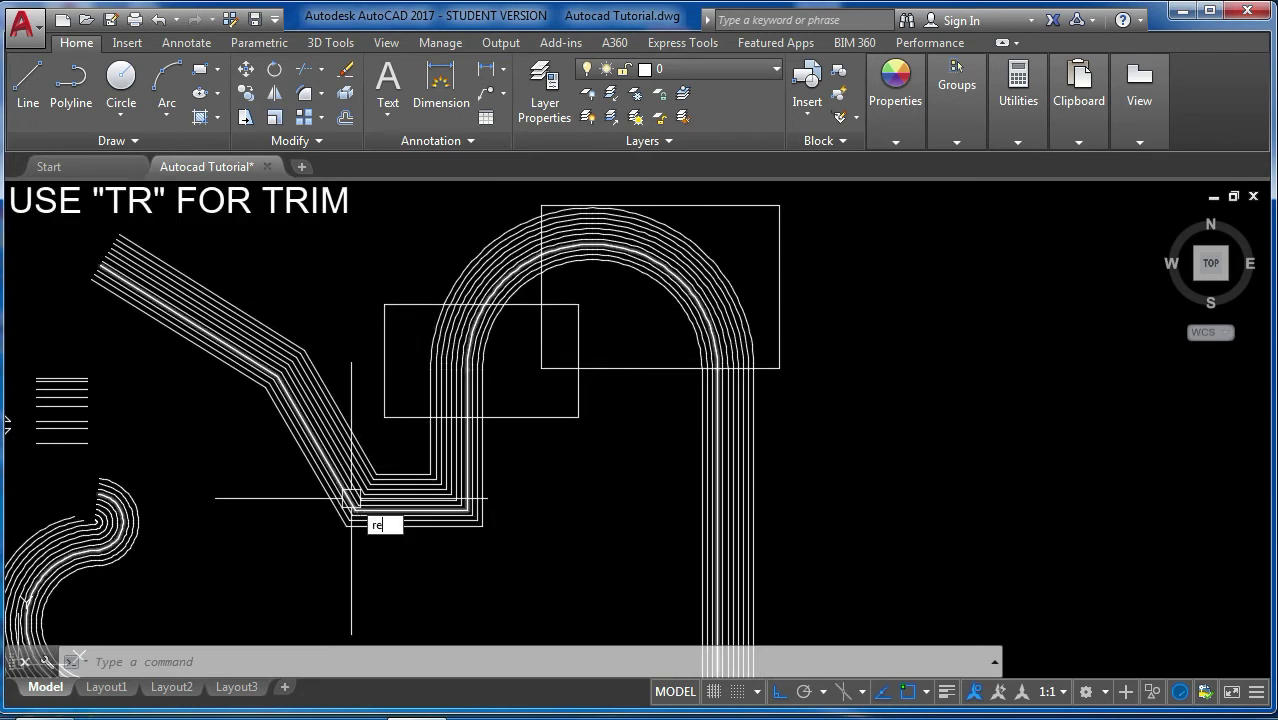
{"action": "key", "text": "Escape"}
{"action": "key", "text": "Escape"}
{"action": "type", "text": "TR"}
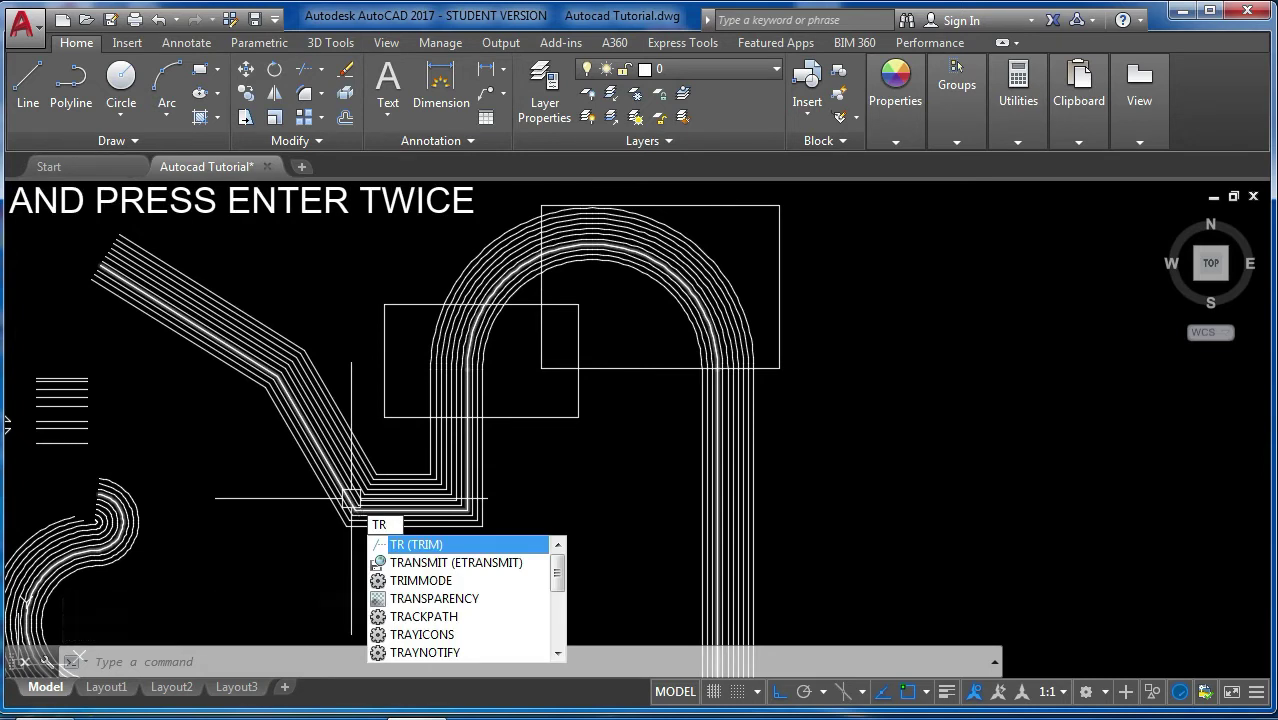
{"action": "key", "text": "Escape"}
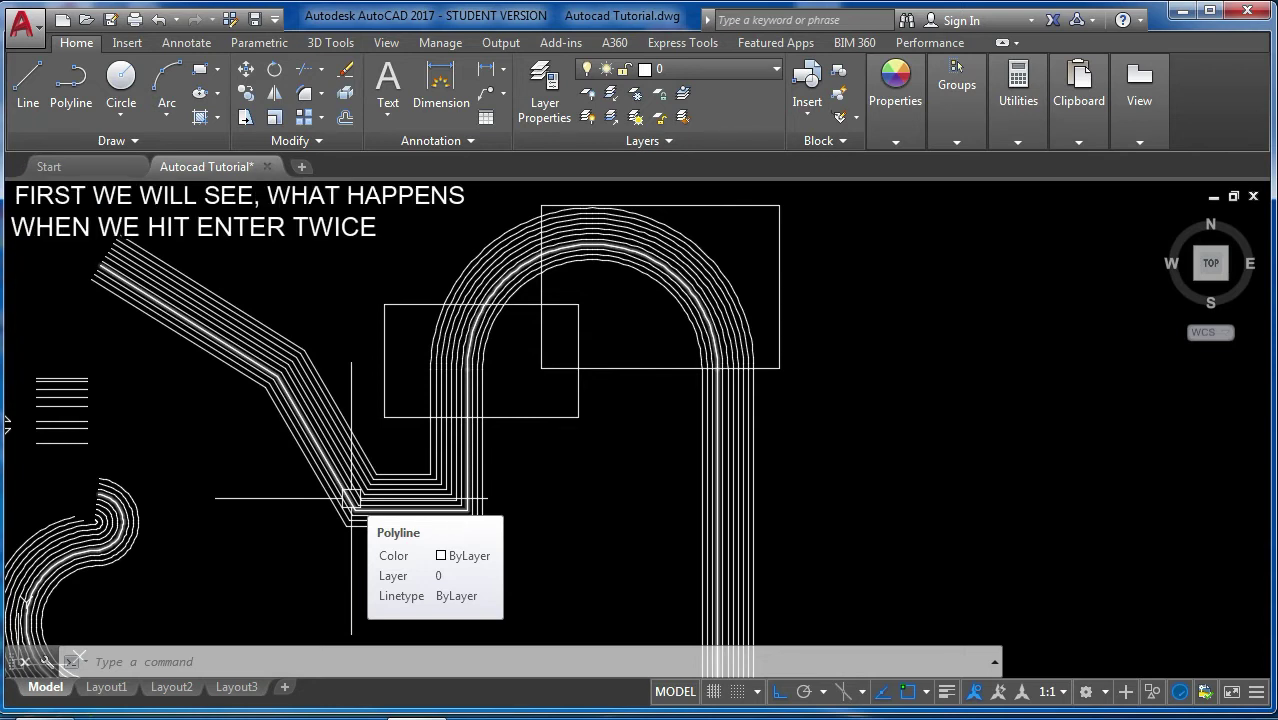
{"action": "key", "text": "Escape"}
{"action": "key", "text": "Return"}
{"action": "key", "text": "Return"}
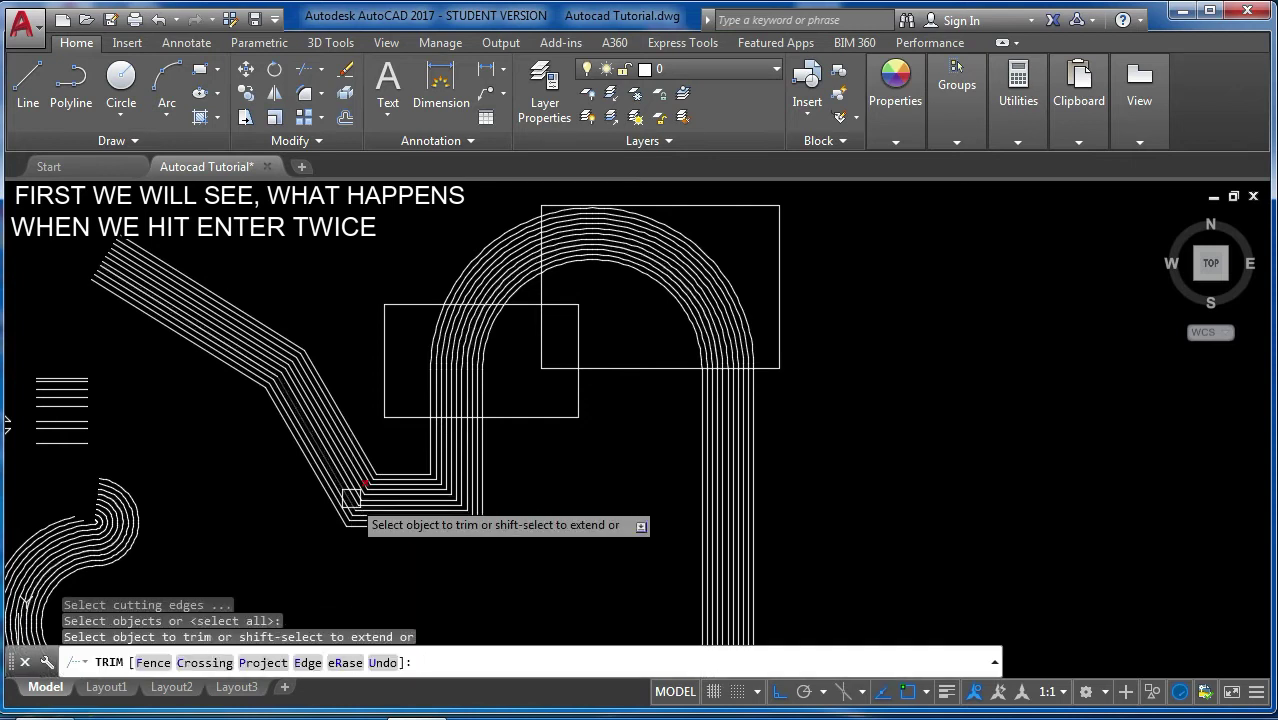
{"action": "scroll", "coordinate": [393, 525], "scroll_direction": "up", "scroll_amount": 3}
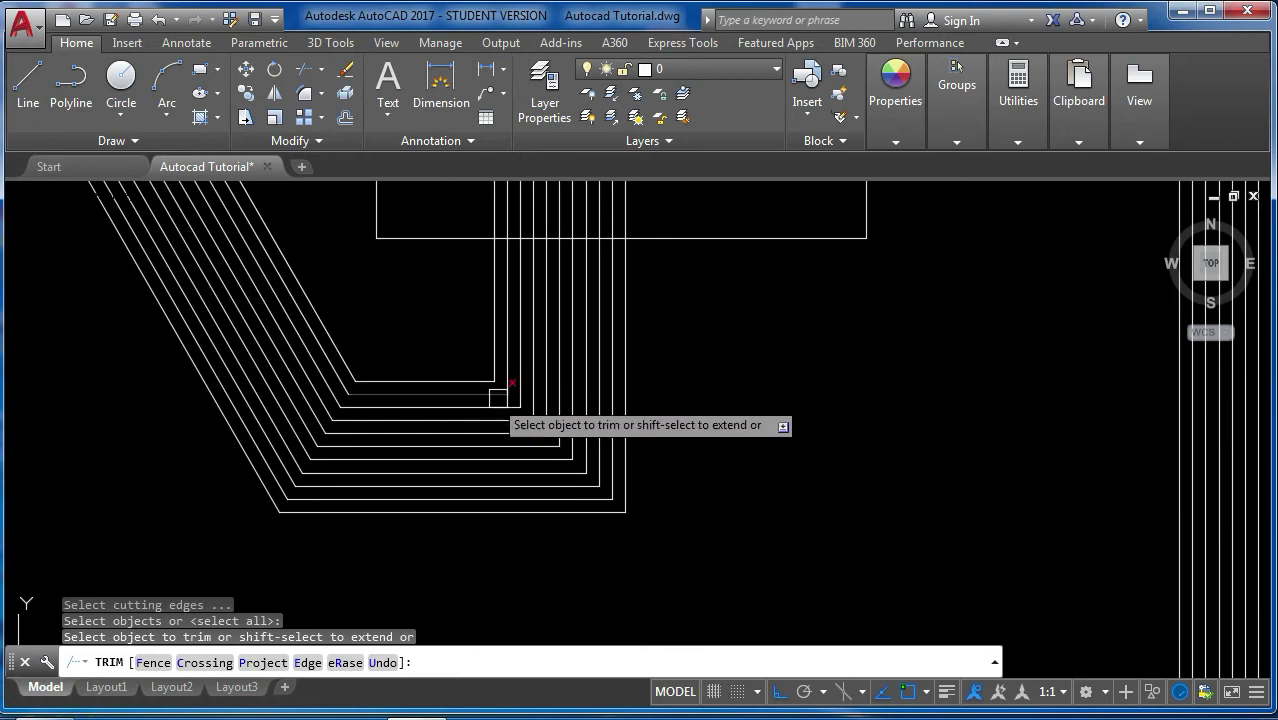
{"action": "scroll", "coordinate": [571, 371], "scroll_direction": "down", "scroll_amount": 3}
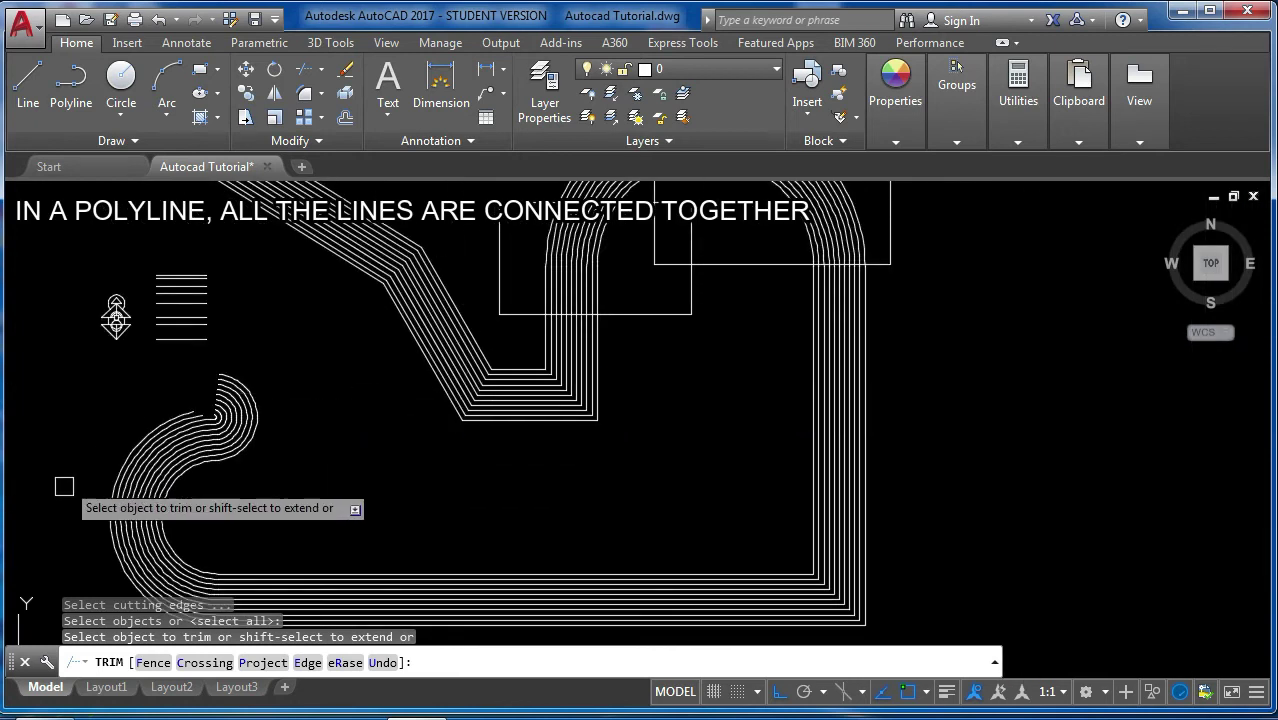
{"action": "scroll", "coordinate": [140, 437], "scroll_direction": "up", "scroll_amount": 3}
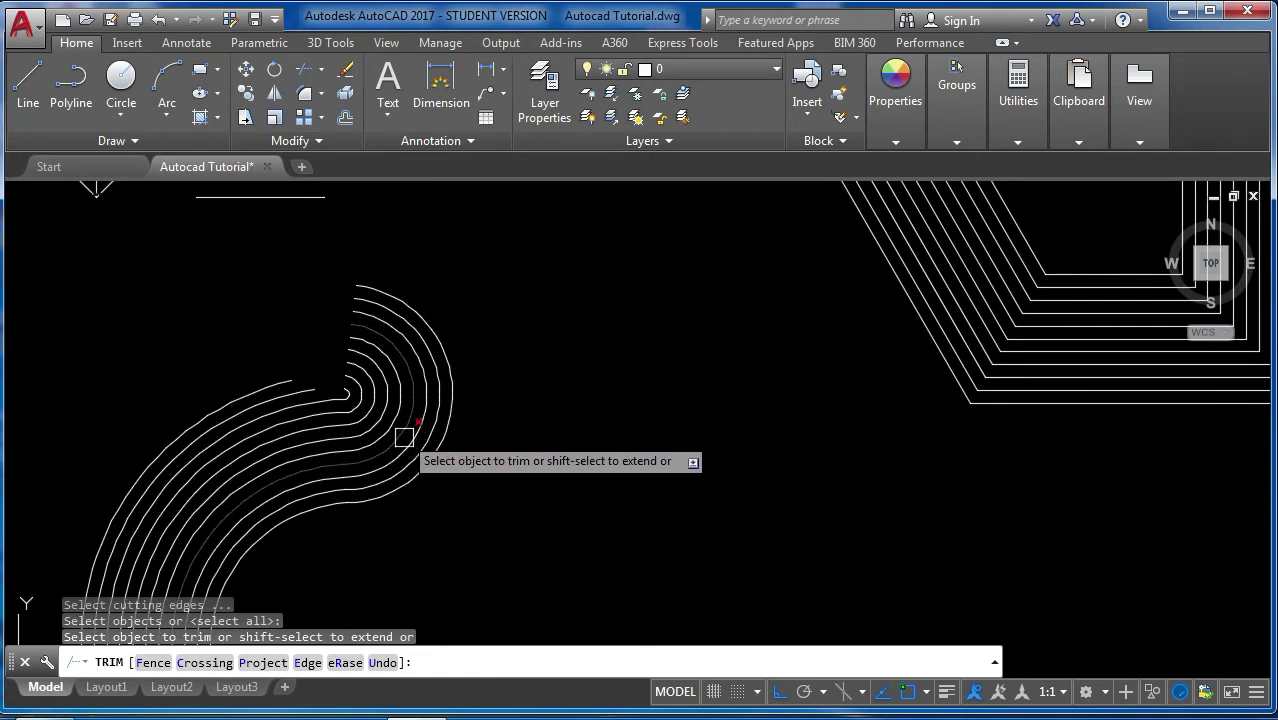
{"action": "scroll", "coordinate": [404, 437], "scroll_direction": "down", "scroll_amount": 3}
{"action": "scroll", "coordinate": [478, 330], "scroll_direction": "up", "scroll_amount": 2}
{"action": "scroll", "coordinate": [314, 460], "scroll_direction": "up", "scroll_amount": 2}
{"action": "scroll", "coordinate": [420, 430], "scroll_direction": "down", "scroll_amount": 2}
{"action": "scroll", "coordinate": [727, 200], "scroll_direction": "up", "scroll_amount": 2}
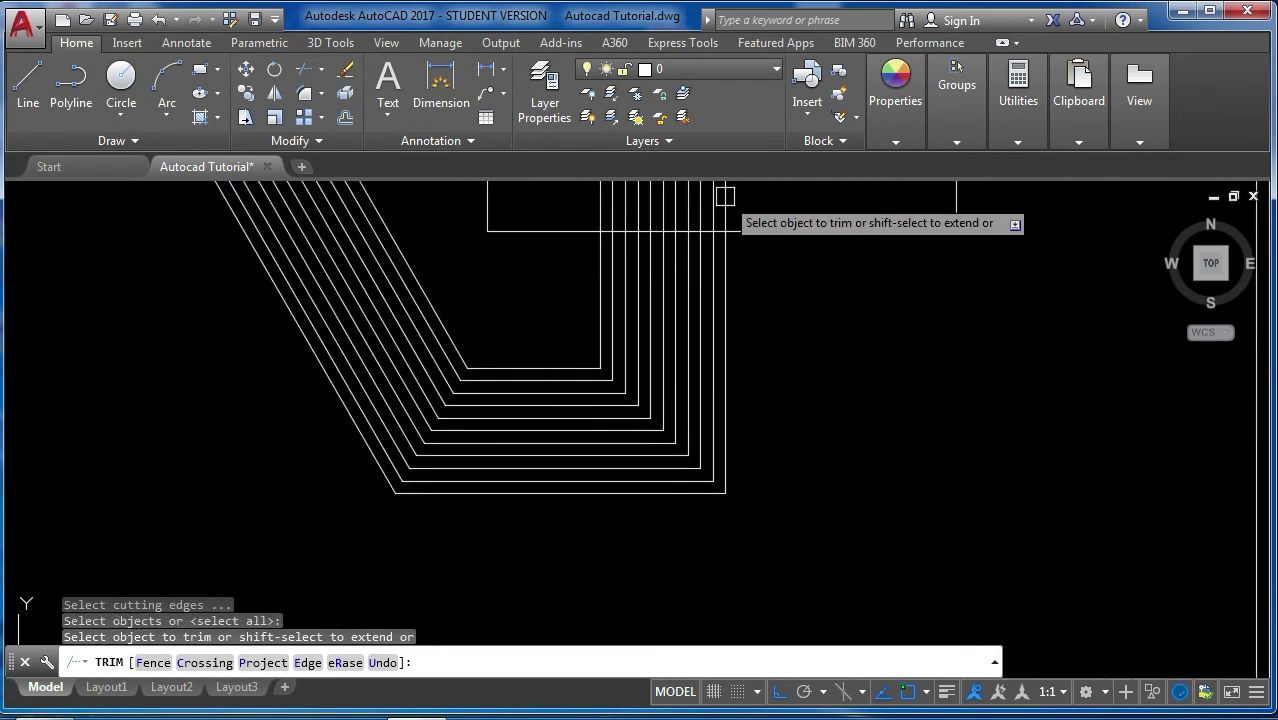
{"action": "left_click", "coordinate": [520, 381]}
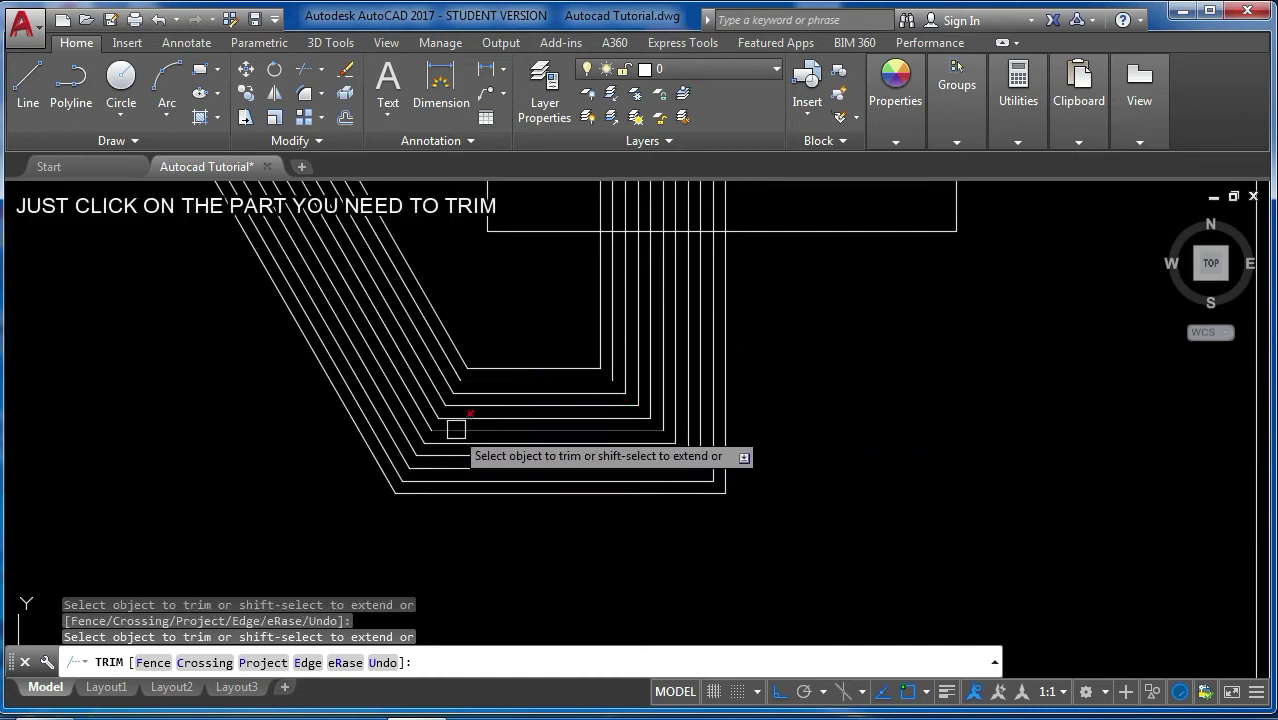
{"action": "left_click", "coordinate": [422, 391]}
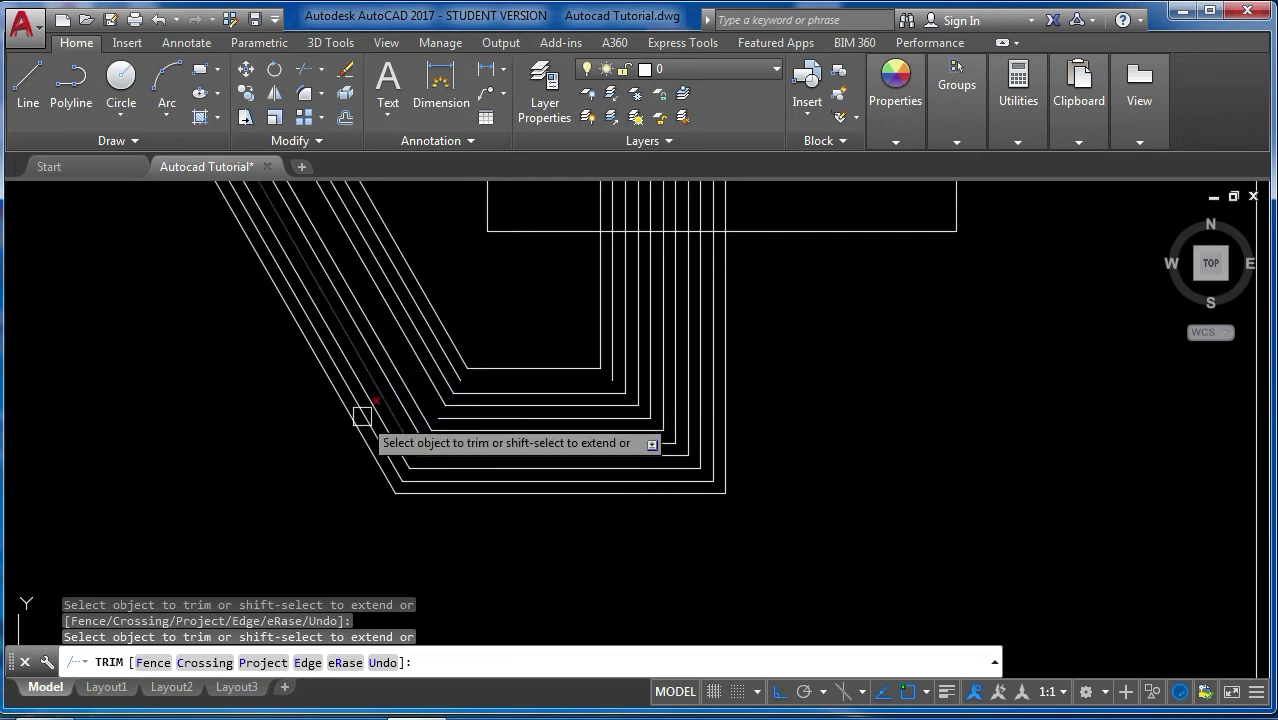
{"action": "scroll", "coordinate": [420, 500], "scroll_direction": "down", "scroll_amount": 3}
{"action": "scroll", "coordinate": [558, 312], "scroll_direction": "up", "scroll_amount": 3}
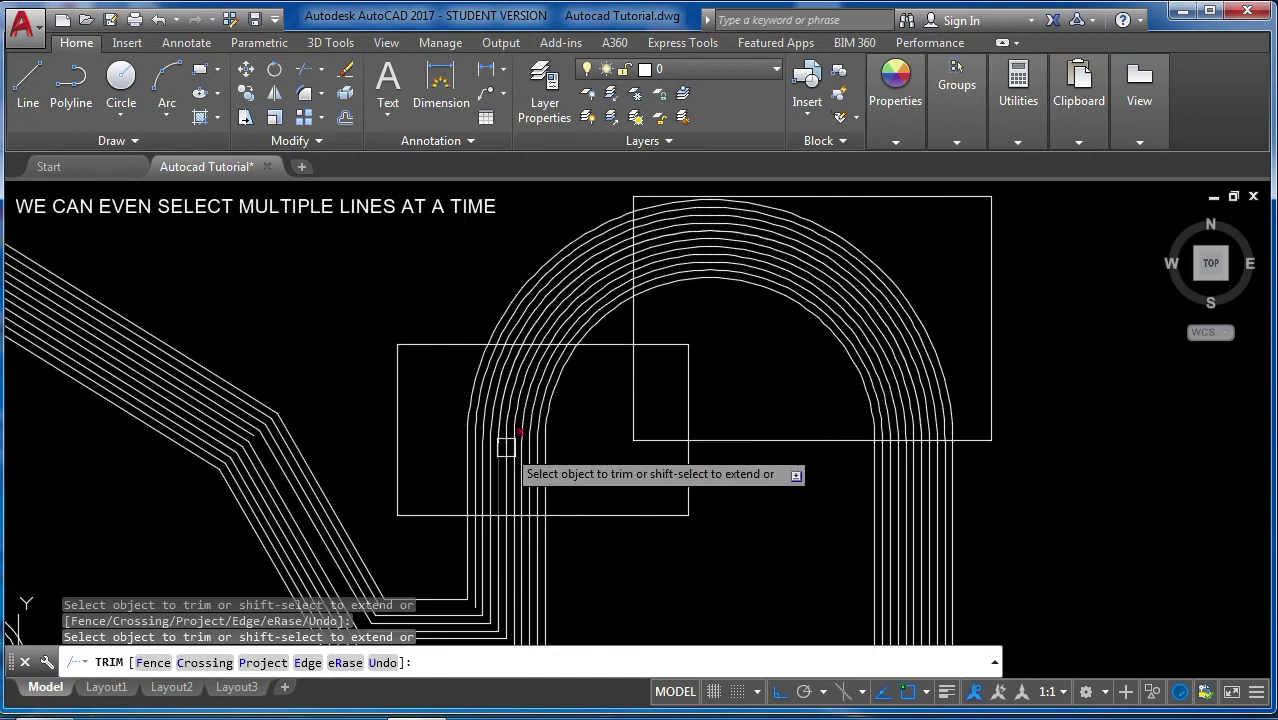
{"action": "left_click", "coordinate": [581, 430]}
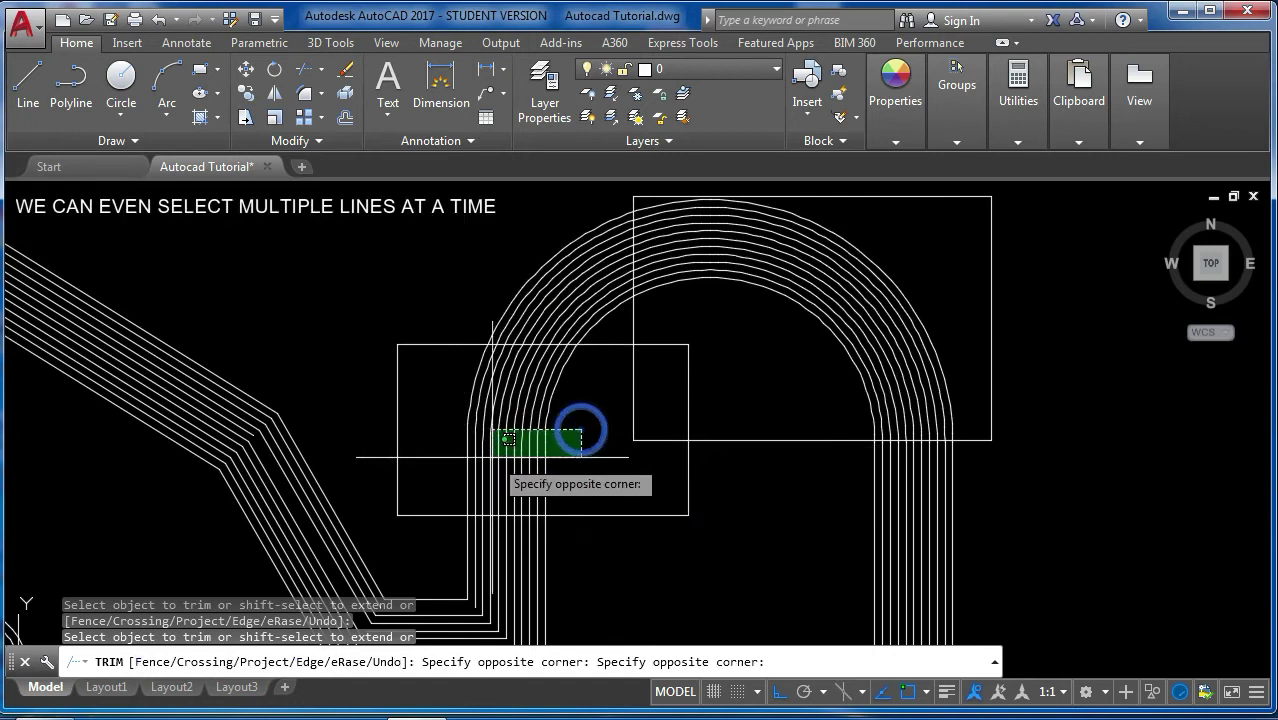
{"action": "left_click", "coordinate": [446, 457]}
{"action": "left_click", "coordinate": [430, 475]}
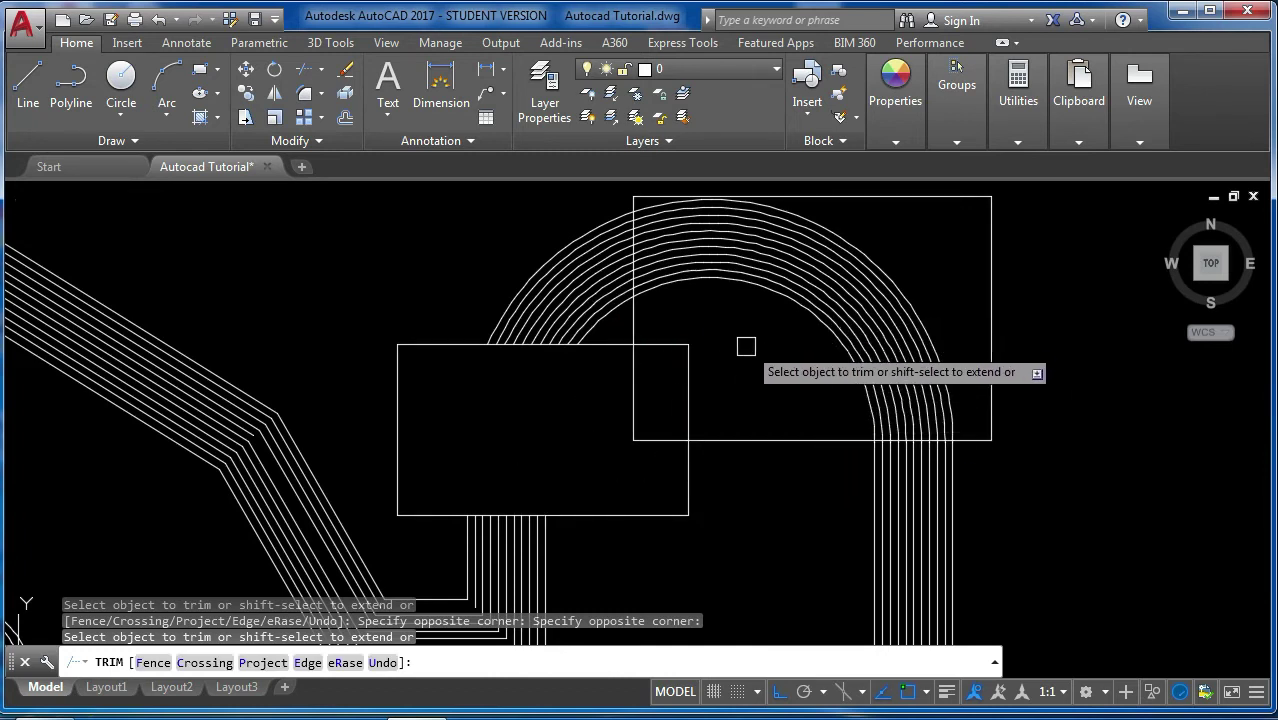
{"action": "left_click", "coordinate": [658, 343]}
{"action": "left_click", "coordinate": [690, 388]}
{"action": "left_click", "coordinate": [670, 434]}
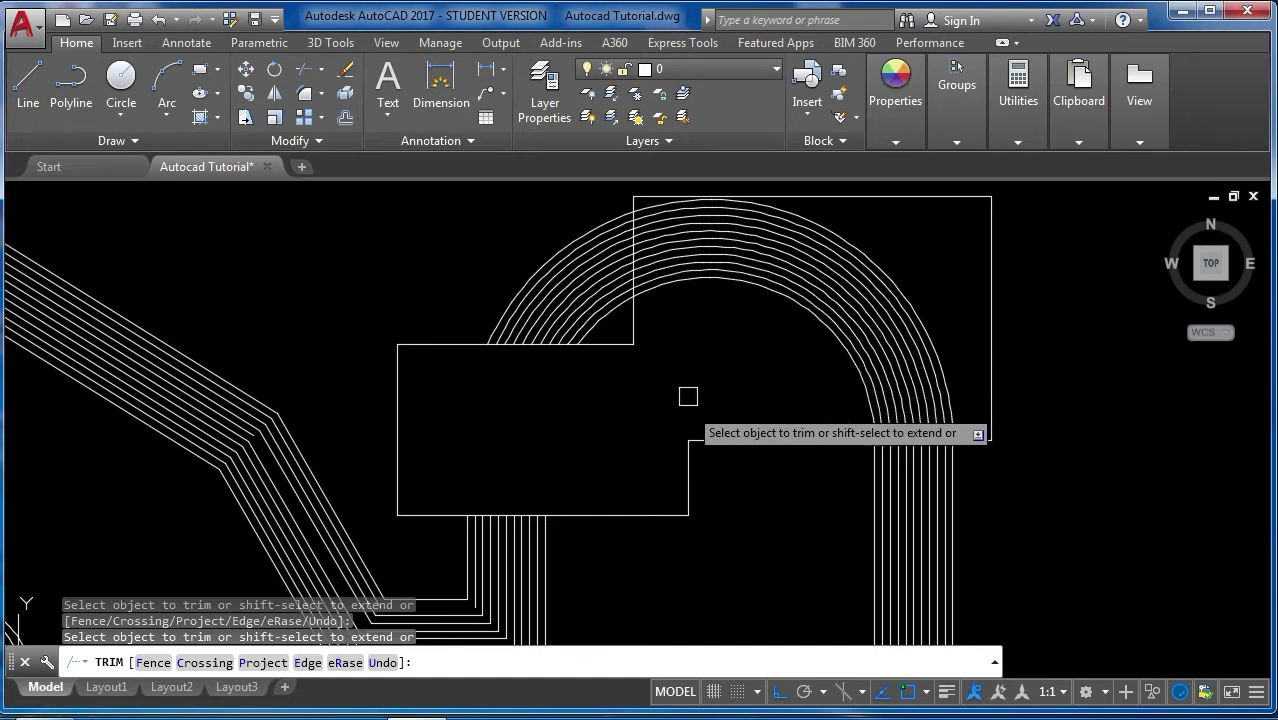
{"action": "scroll", "coordinate": [633, 380], "scroll_direction": "down", "scroll_amount": 2}
- Undo the last round of trimming and the zoom change
{"action": "key", "text": "Escape"}
{"action": "key", "text": "ctrl+z"}
{"action": "key", "text": "ctrl+z"}
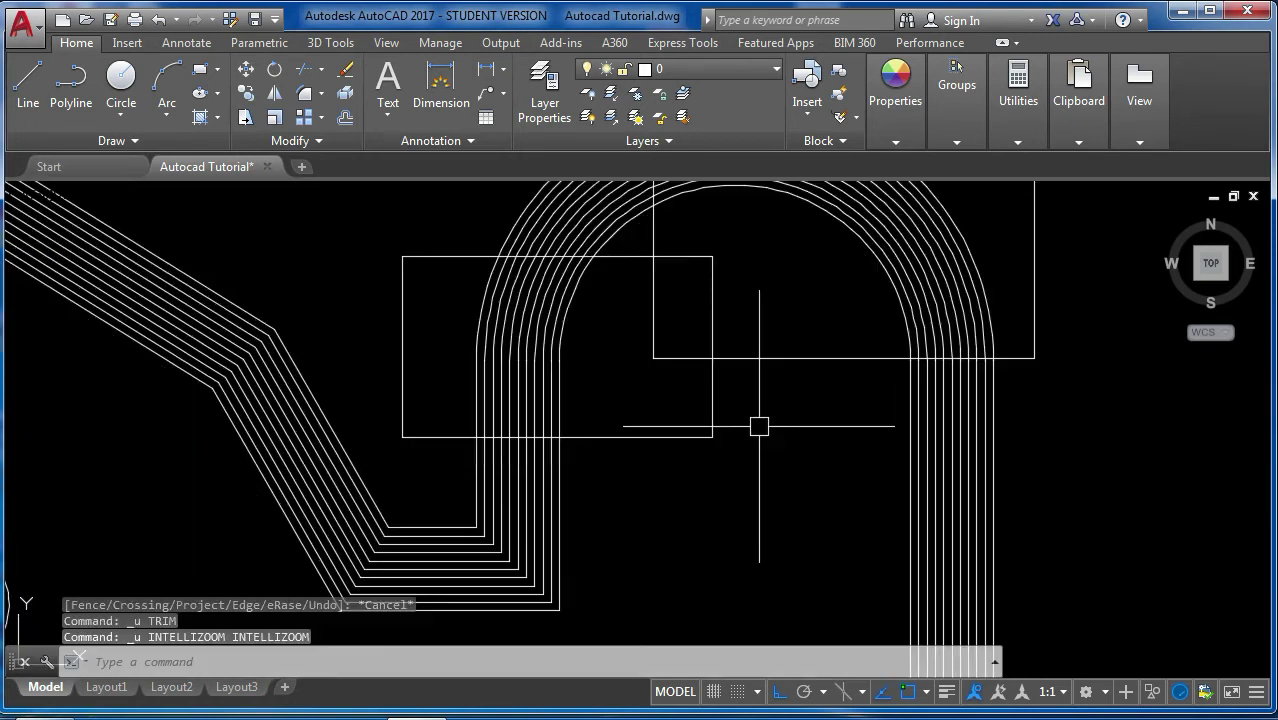
{"action": "type", "text": "tri"}
{"action": "key", "text": "Return"}
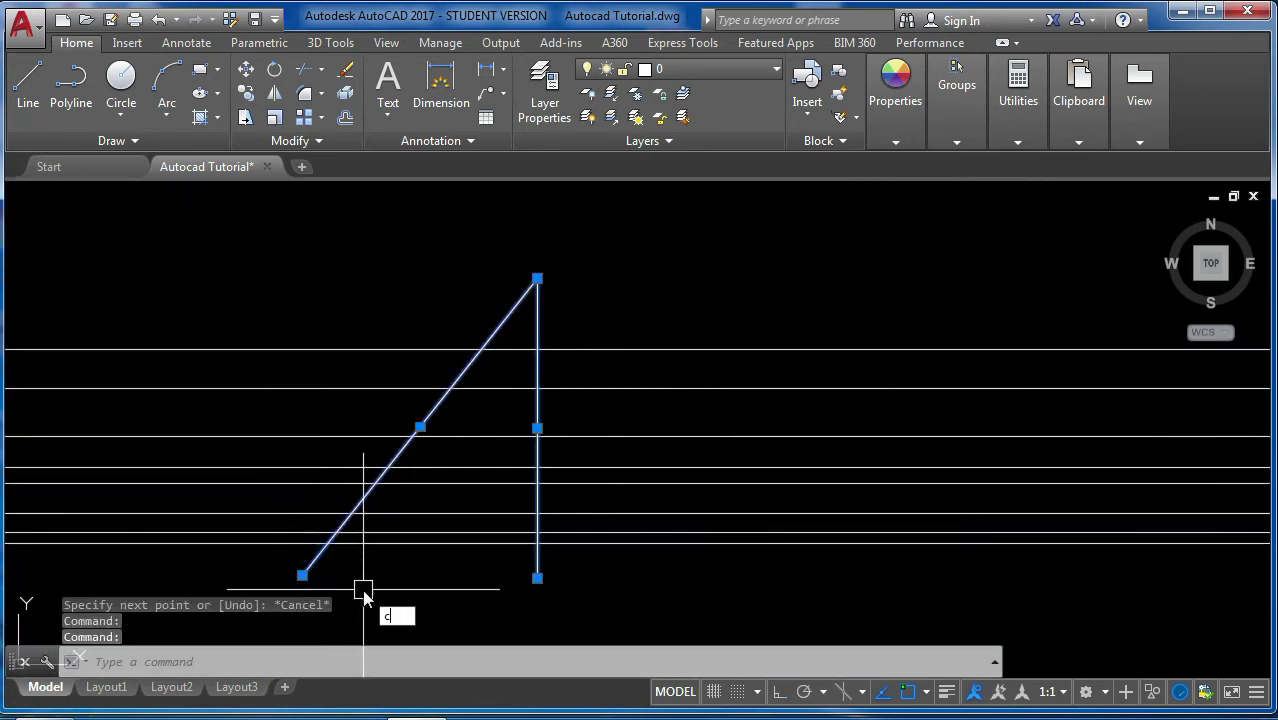
- Copy the triangle three times along the lines from its lower-left corner to form four sawtooth shapes
{"action": "type", "text": "o"}
{"action": "key", "text": "Return"}
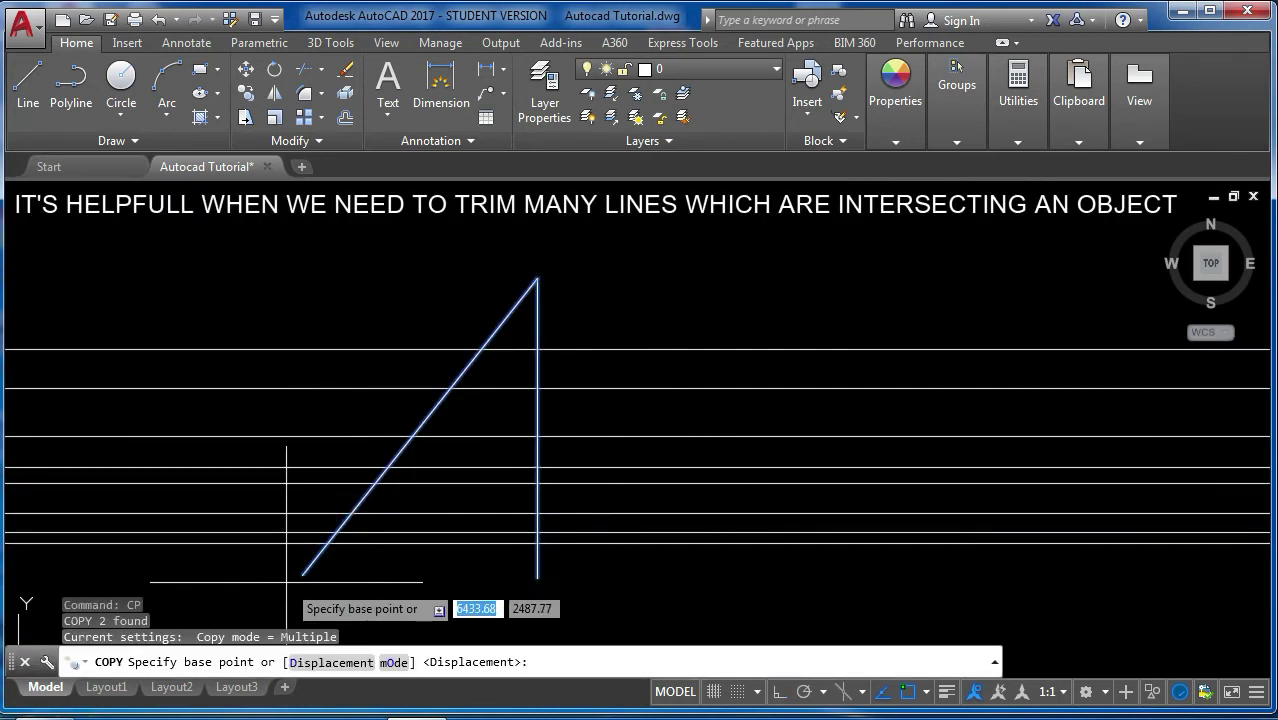
{"action": "left_click", "coordinate": [303, 574]}
{"action": "left_click", "coordinate": [538, 580]}
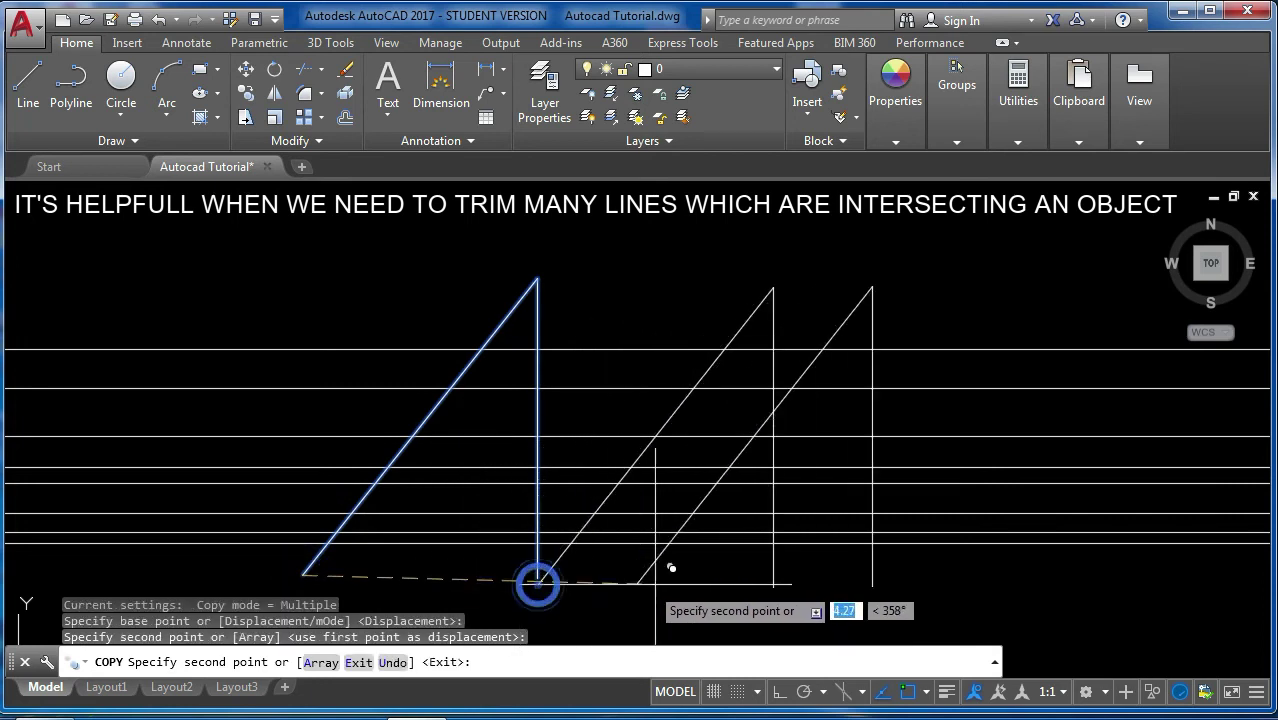
{"action": "left_click", "coordinate": [776, 585]}
{"action": "left_click", "coordinate": [1018, 580]}
{"action": "key", "text": "Escape"}
{"action": "scroll", "coordinate": [461, 488], "scroll_direction": "down", "scroll_amount": 2}
{"action": "scroll", "coordinate": [630, 510], "scroll_direction": "up", "scroll_amount": 2}
{"action": "key", "text": "Escape"}
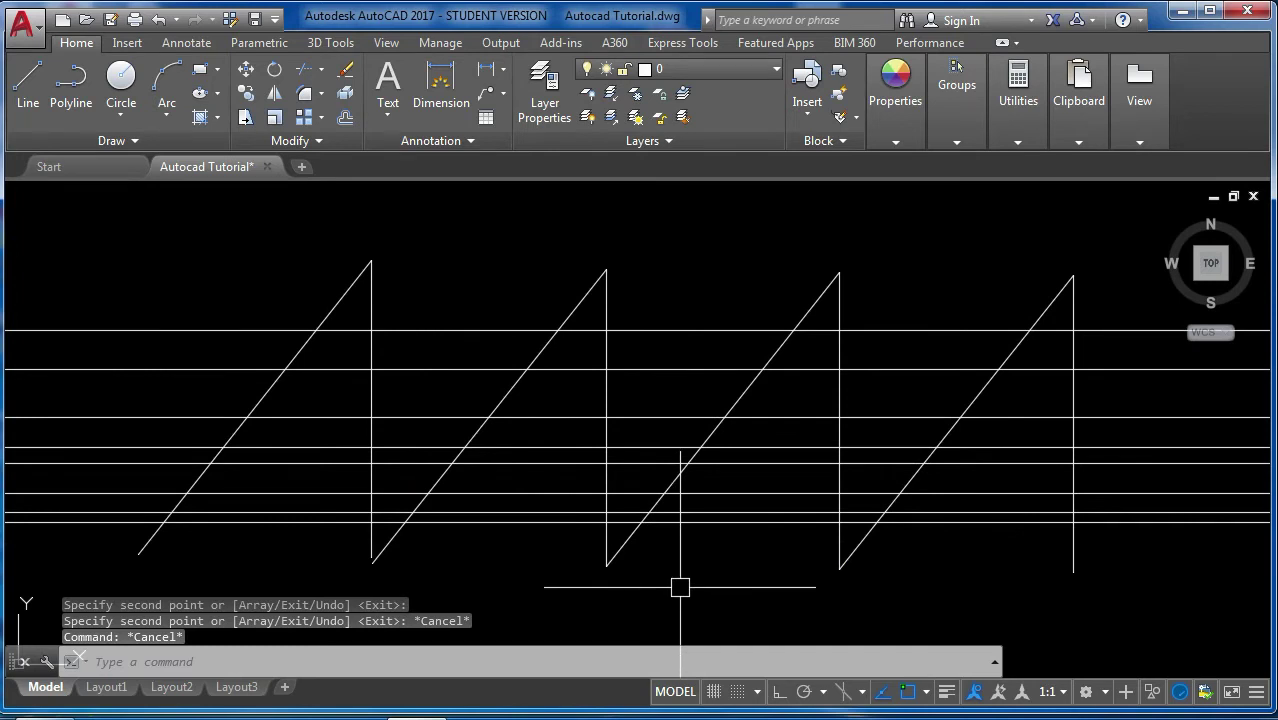
{"action": "left_click", "coordinate": [663, 491]}
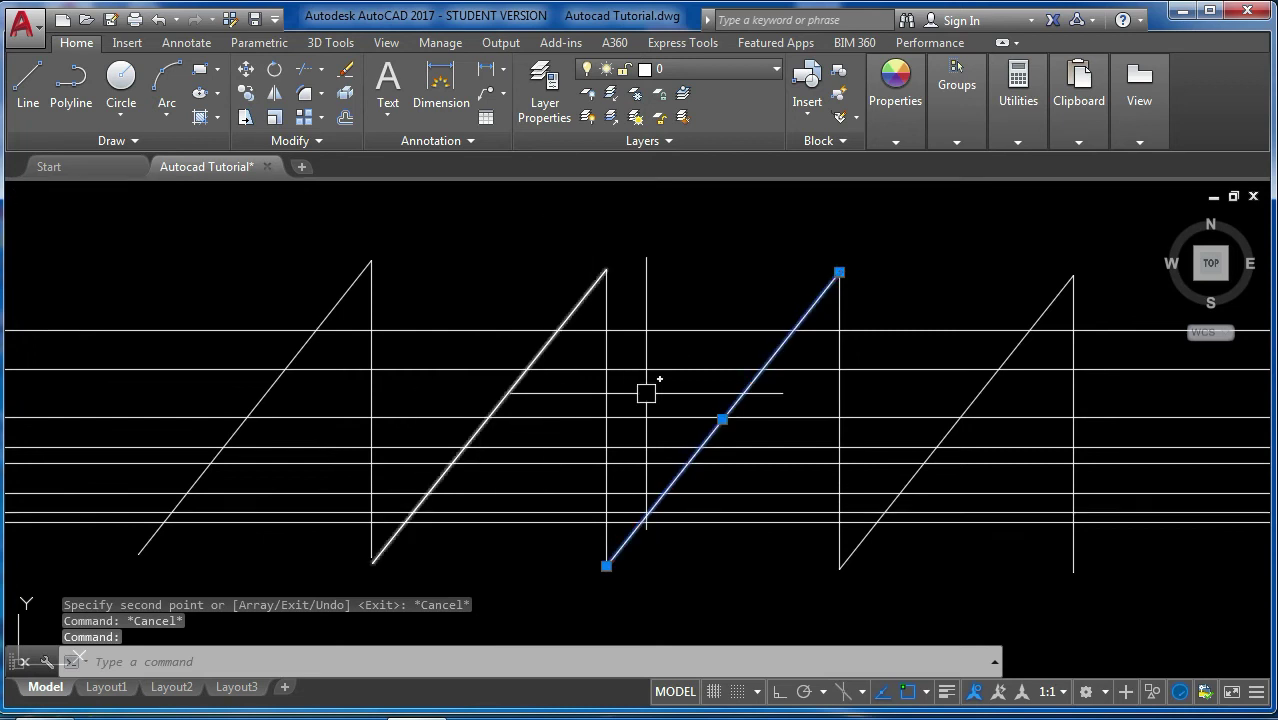
{"action": "key", "text": "Escape"}
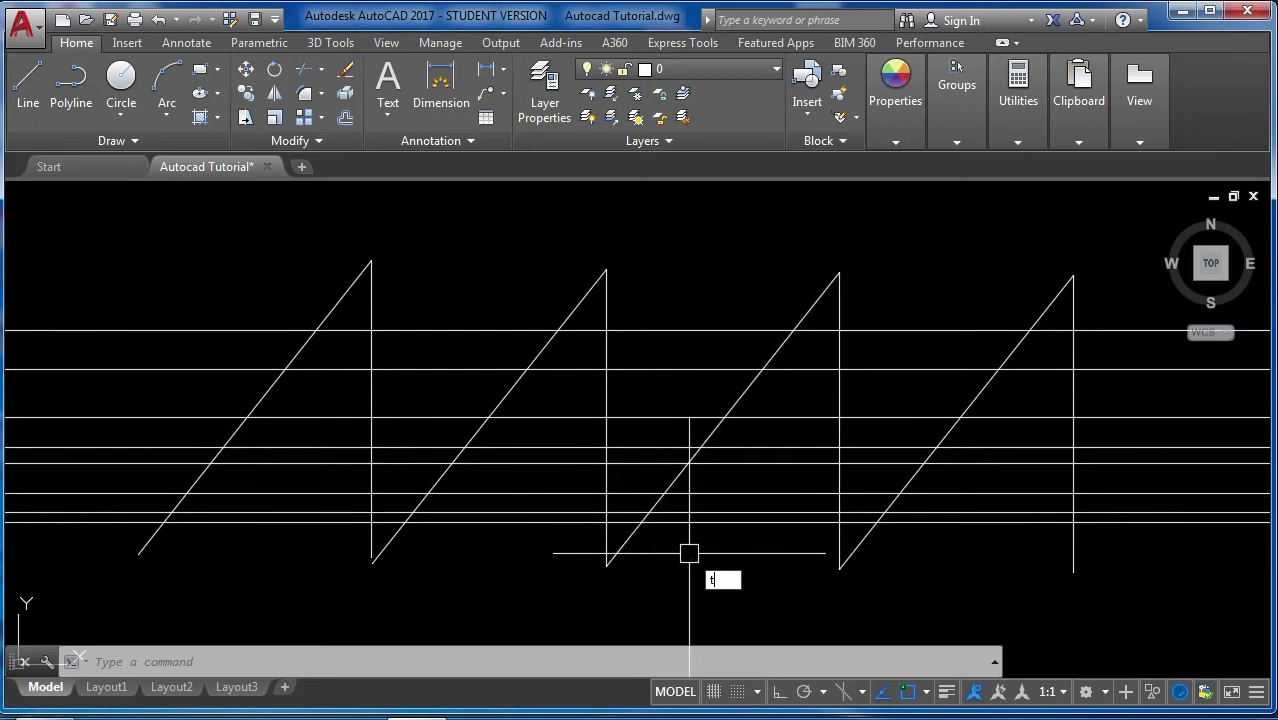
- Trim four horizontal lines back to the third diagonal line as the cutting edge
{"action": "type", "text": "r"}
{"action": "key", "text": "Return"}
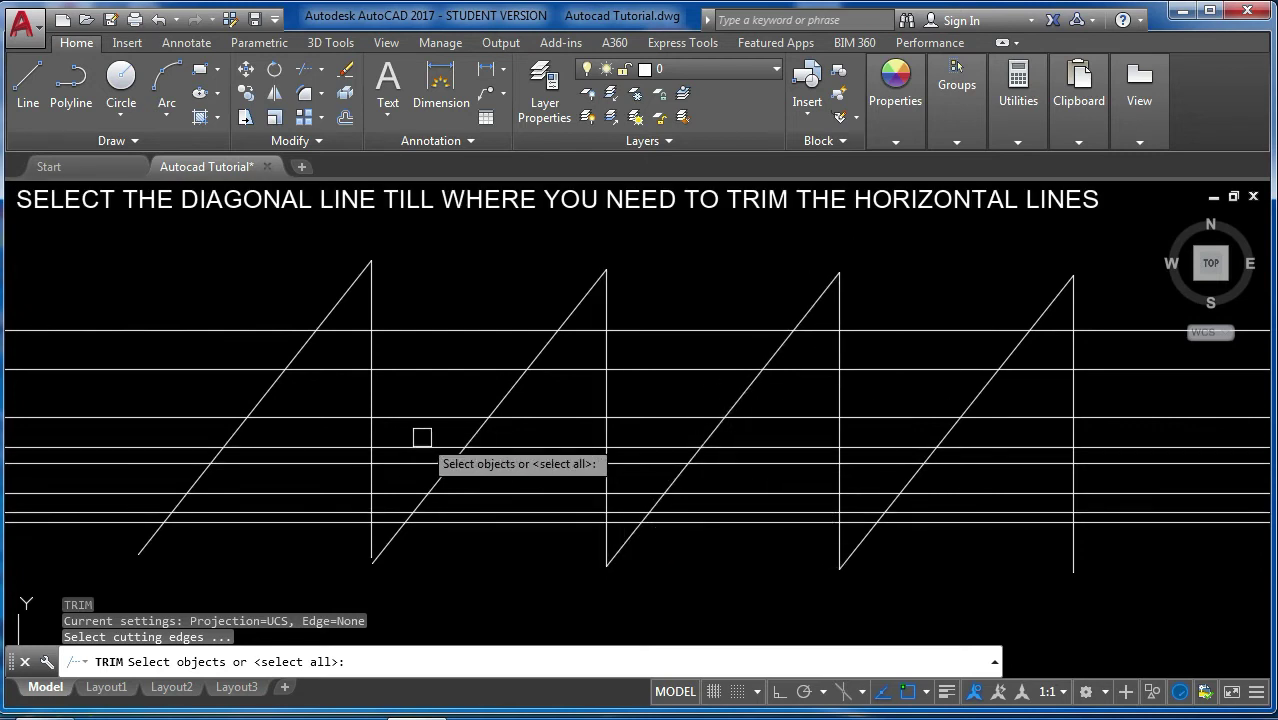
{"action": "left_click", "coordinate": [741, 393]}
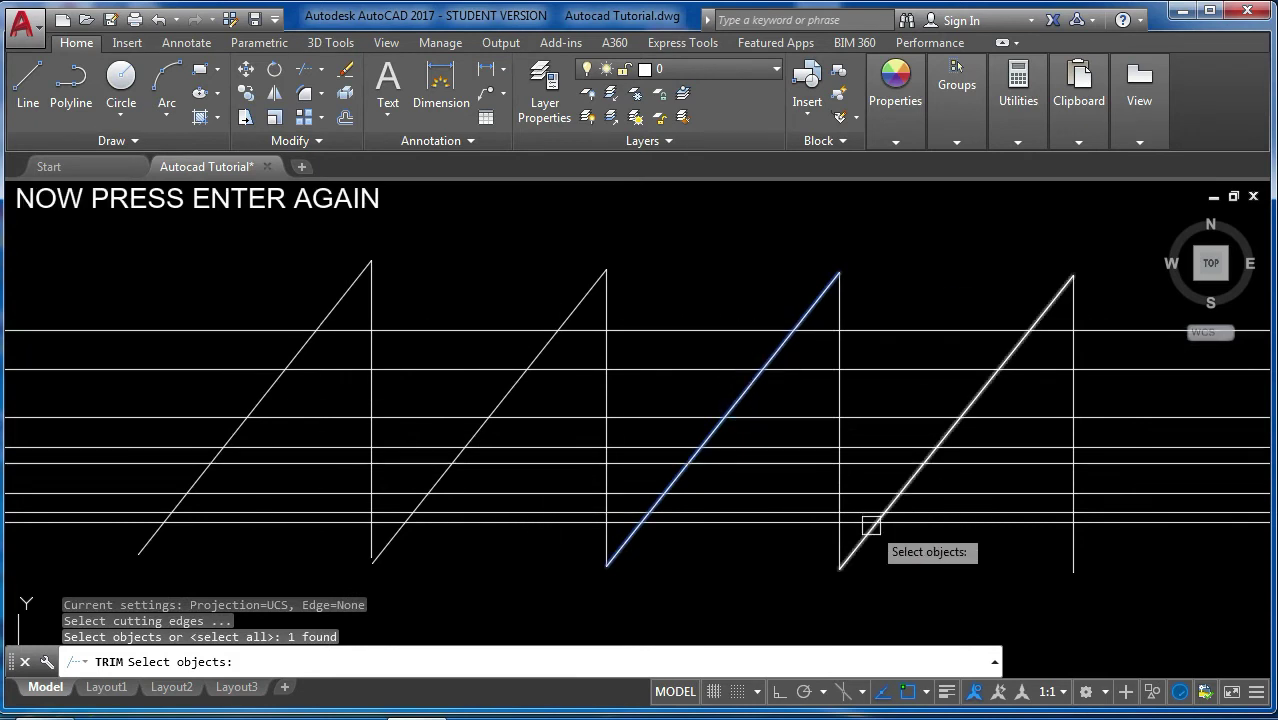
{"action": "key", "text": "Return"}
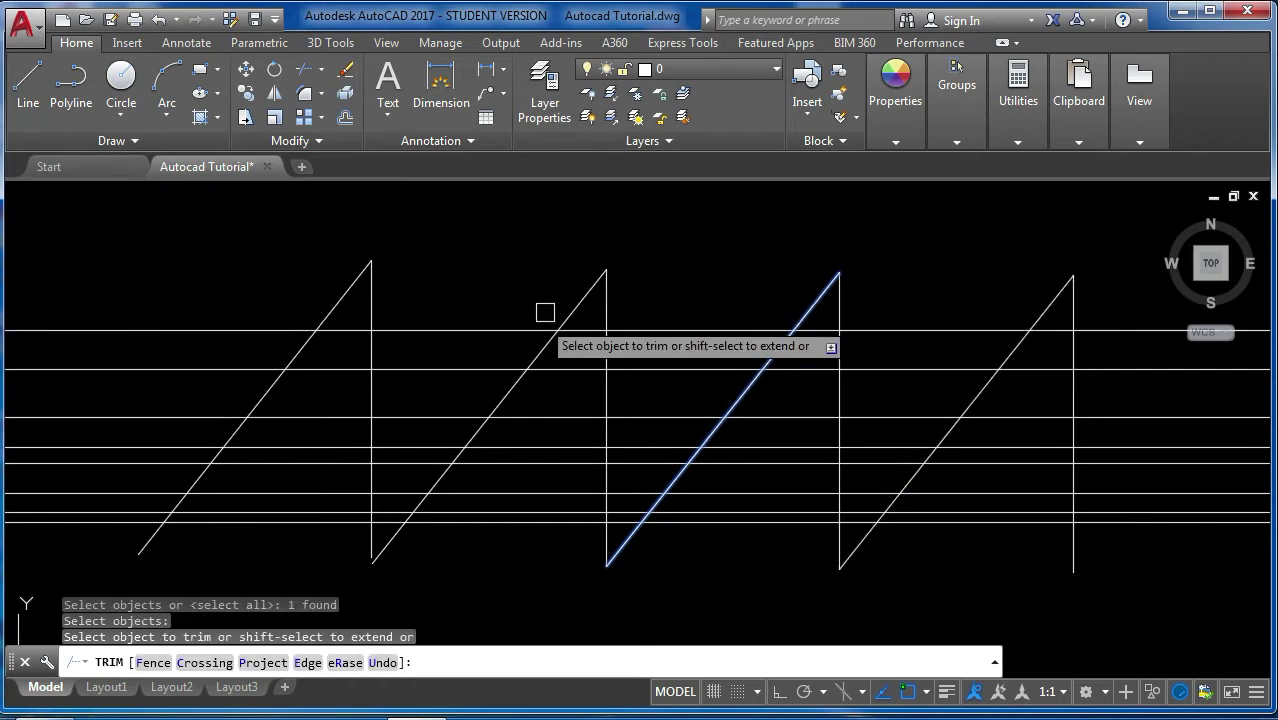
{"action": "left_click", "coordinate": [652, 330]}
{"action": "left_click", "coordinate": [578, 369]}
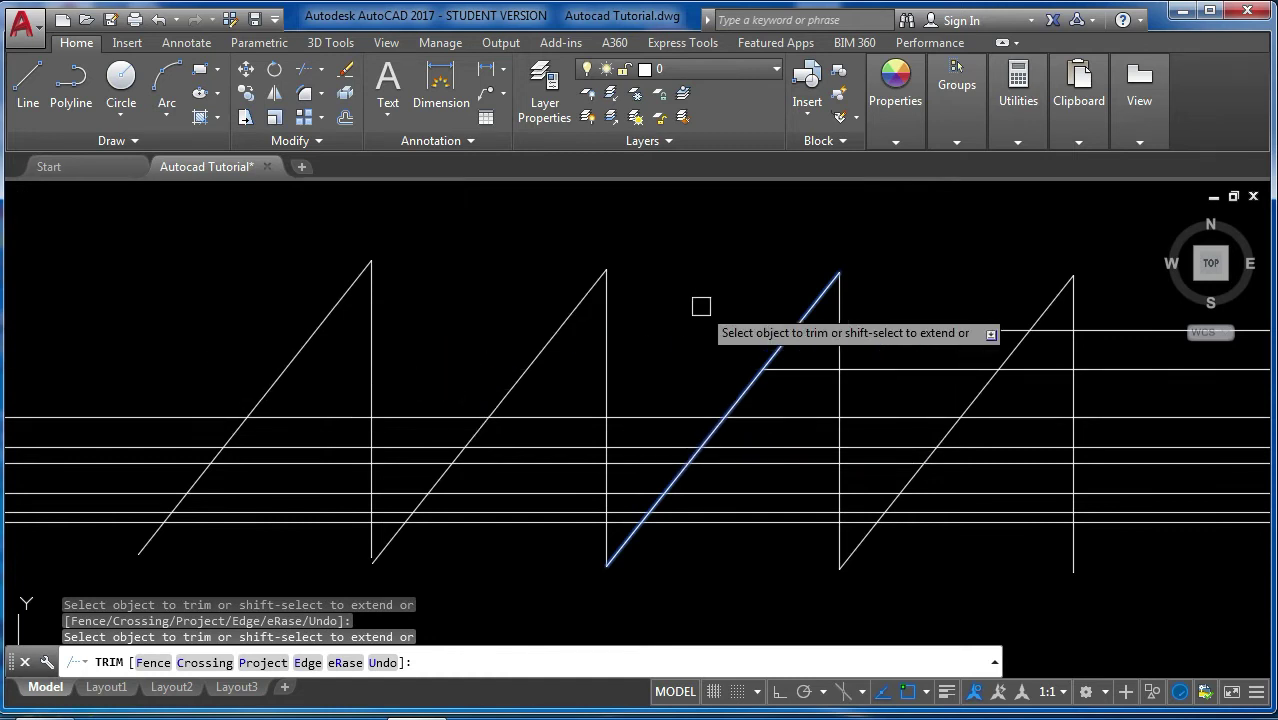
{"action": "left_click", "coordinate": [776, 447]}
{"action": "left_click", "coordinate": [782, 463]}
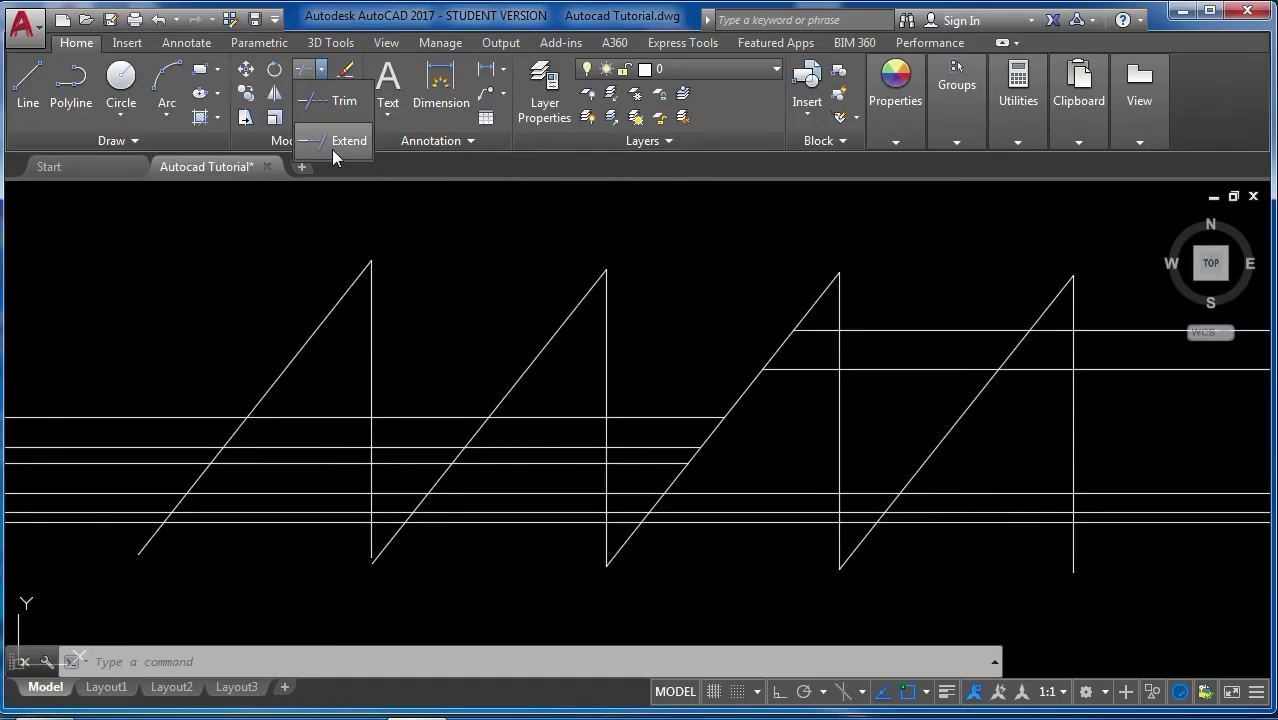
- Extend the two upper horizontal lines left to the first vertical, using all objects as boundaries
{"action": "left_click", "coordinate": [331, 149]}
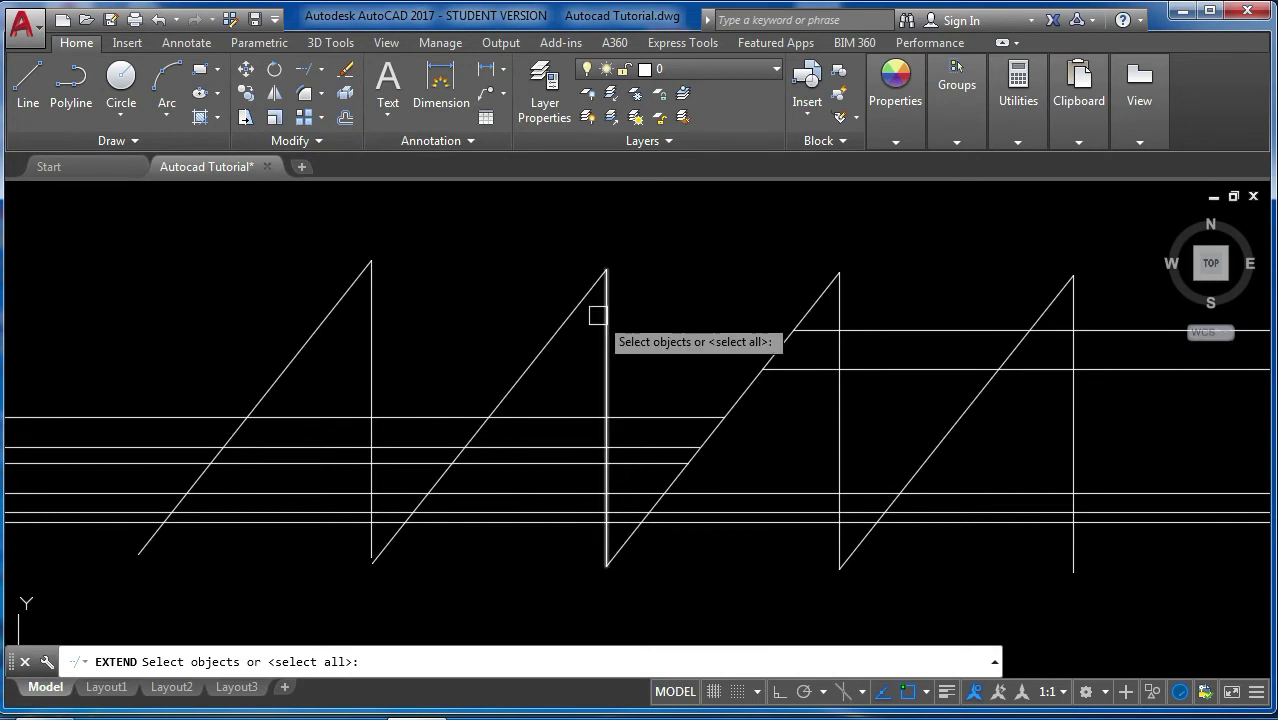
{"action": "key", "text": "Escape"}
{"action": "key", "text": "Return"}
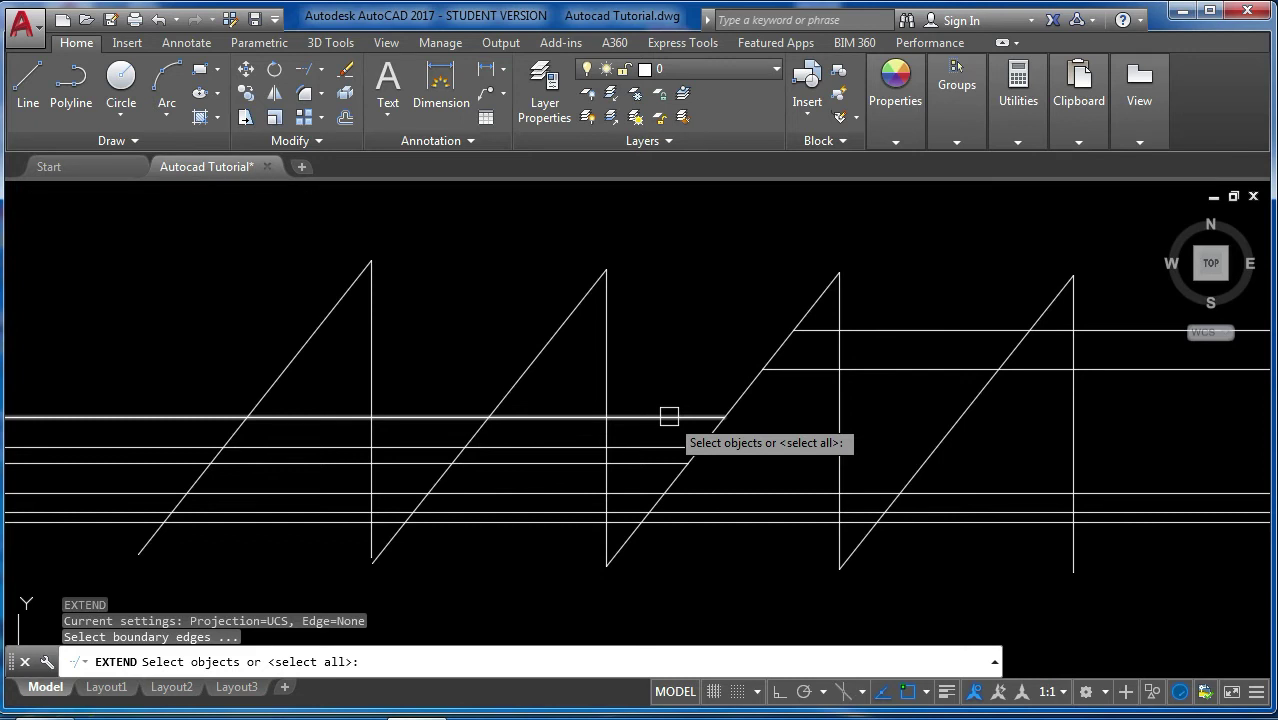
{"action": "key", "text": "Return"}
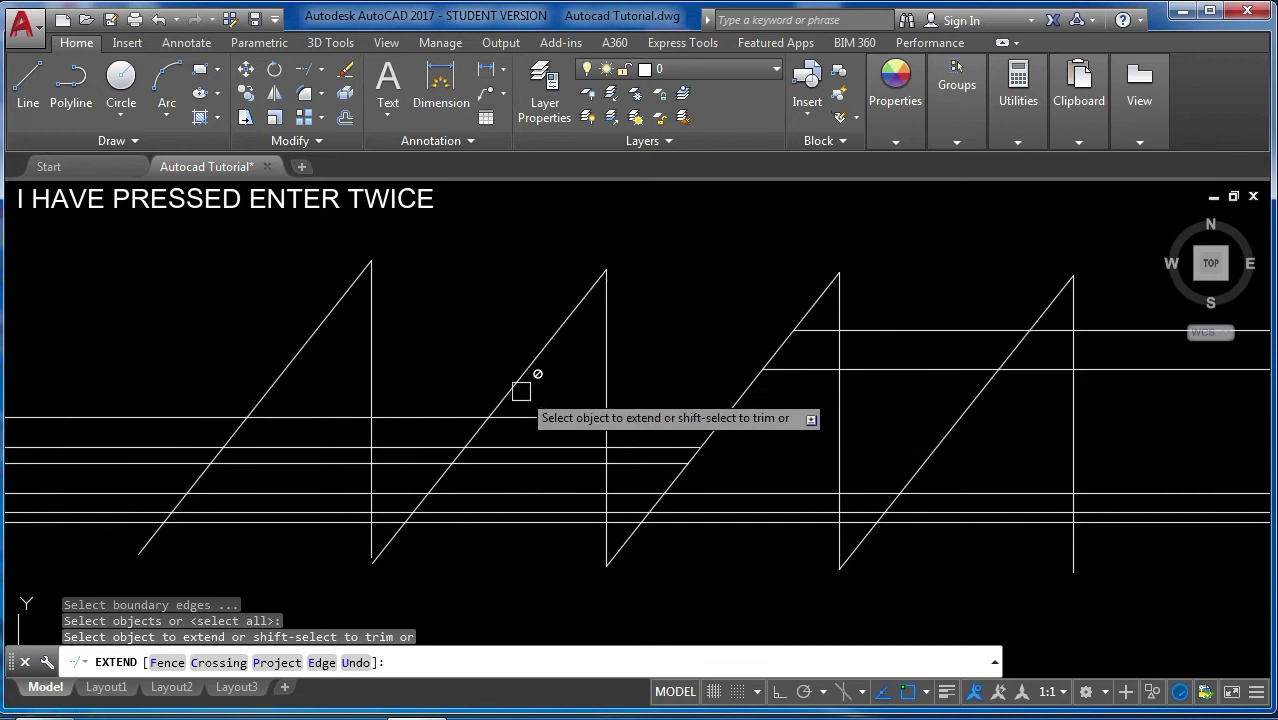
{"action": "left_click", "coordinate": [790, 369]}
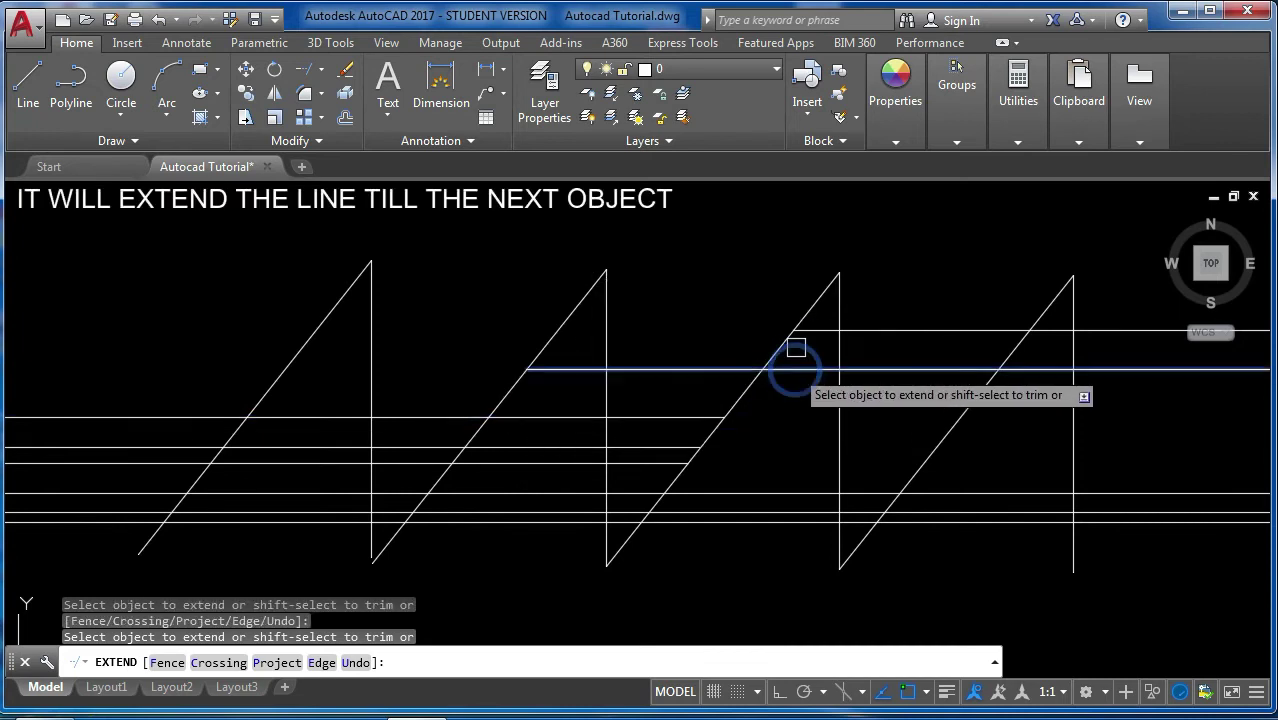
{"action": "left_click", "coordinate": [819, 335]}
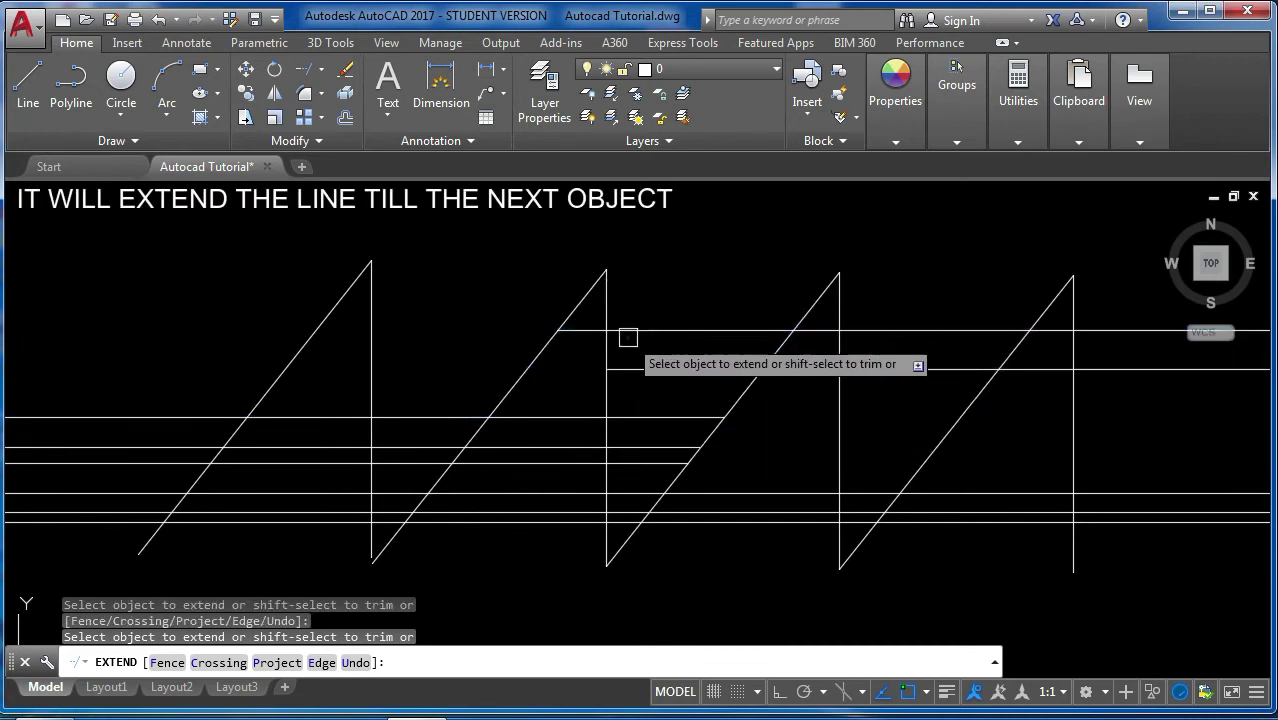
{"action": "left_click", "coordinate": [632, 368]}
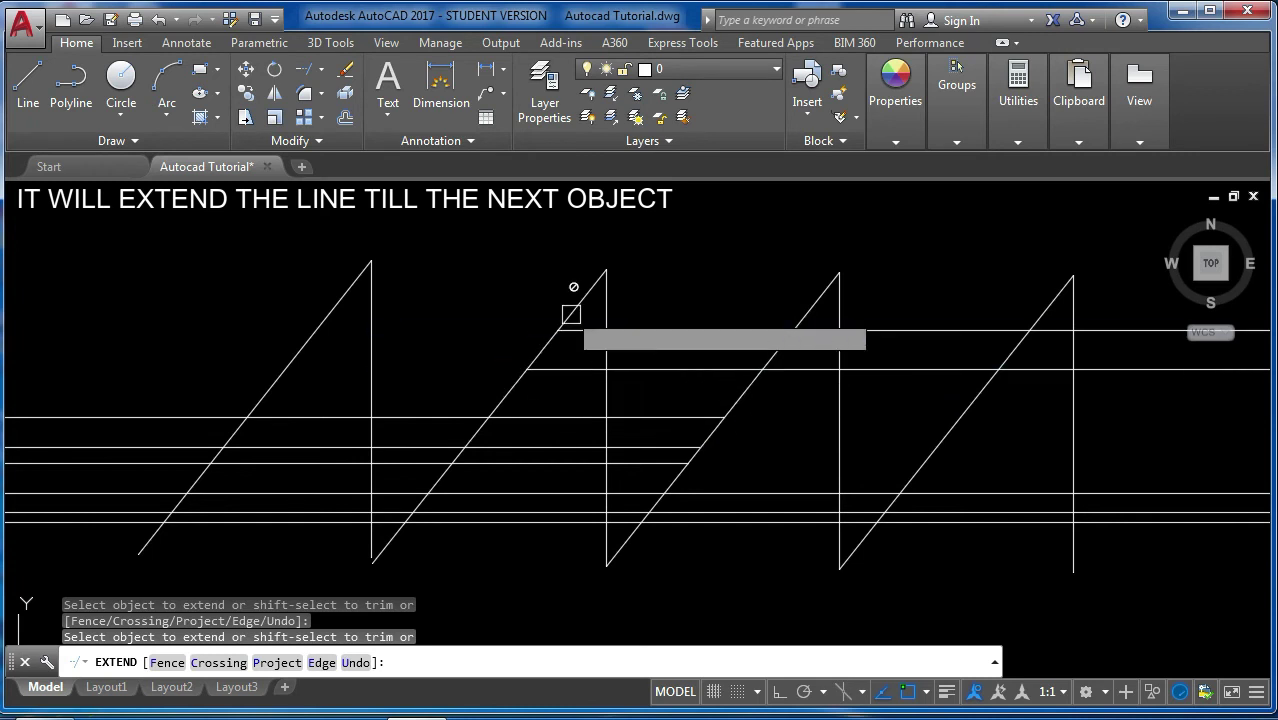
{"action": "left_click", "coordinate": [580, 372]}
{"action": "left_click", "coordinate": [585, 332]}
- Extend one lower horizontal line right to the last vertical line
{"action": "left_click", "coordinate": [666, 446]}
{"action": "left_click", "coordinate": [750, 444]}
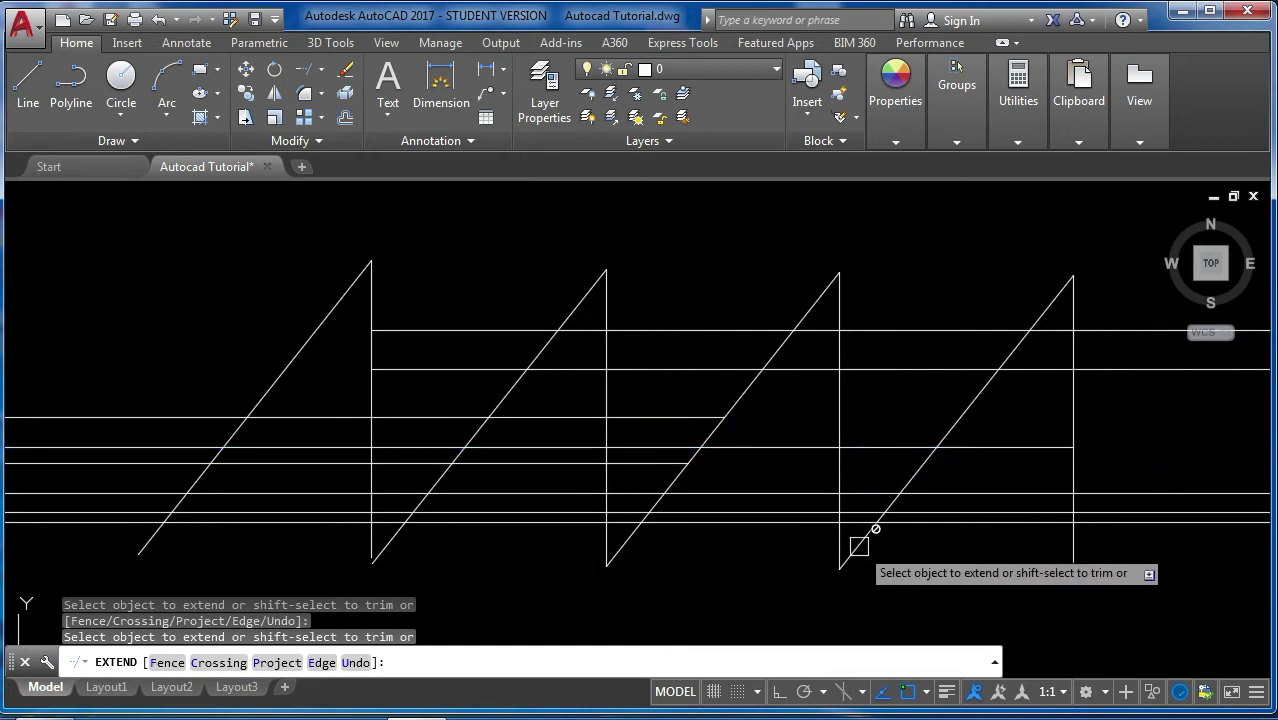
{"action": "key", "text": "Escape"}
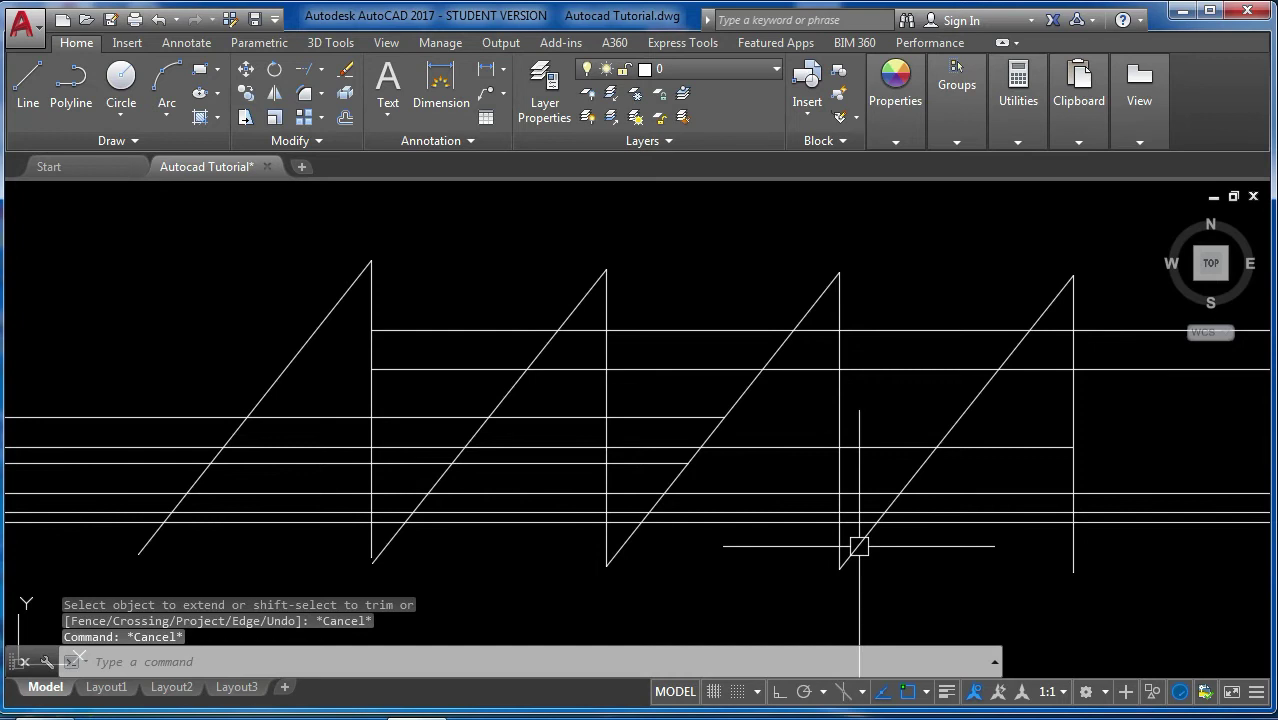
{"action": "type", "text": "ex"}
- Extend three middle horizontal lines to the rightmost vertical line picked as the boundary edge
{"action": "key", "text": "Return"}
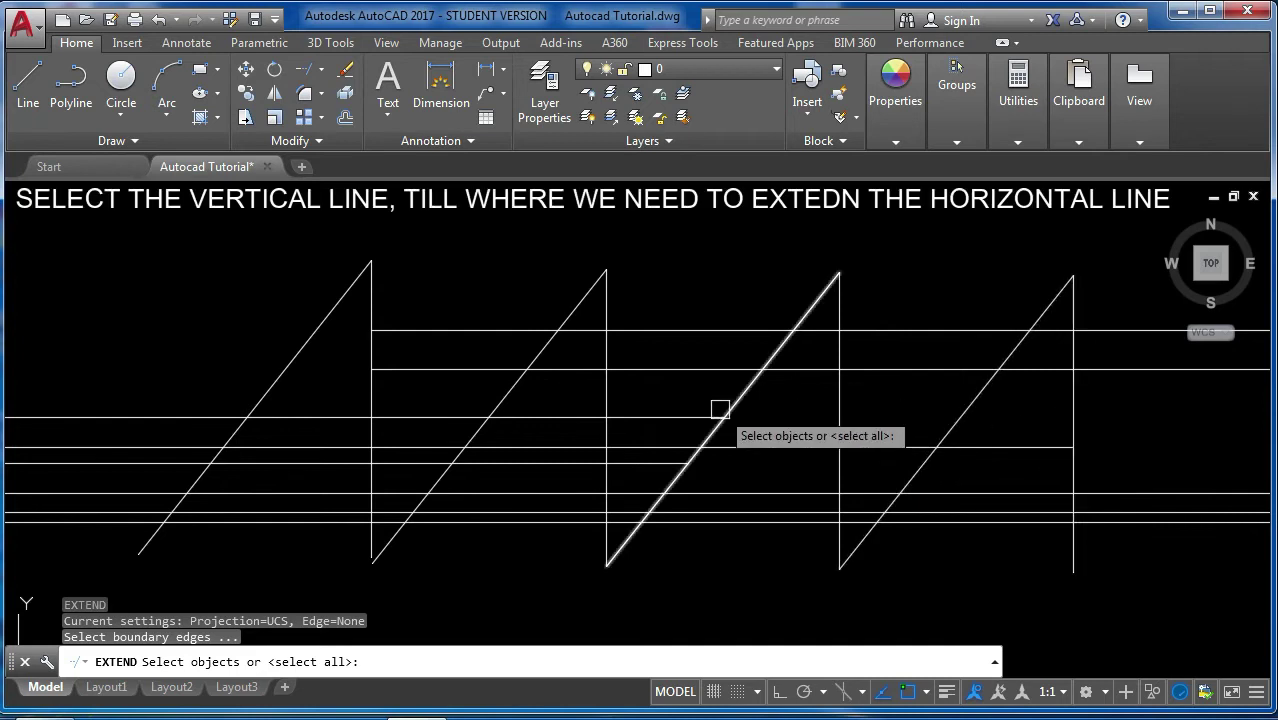
{"action": "left_click", "coordinate": [1071, 417]}
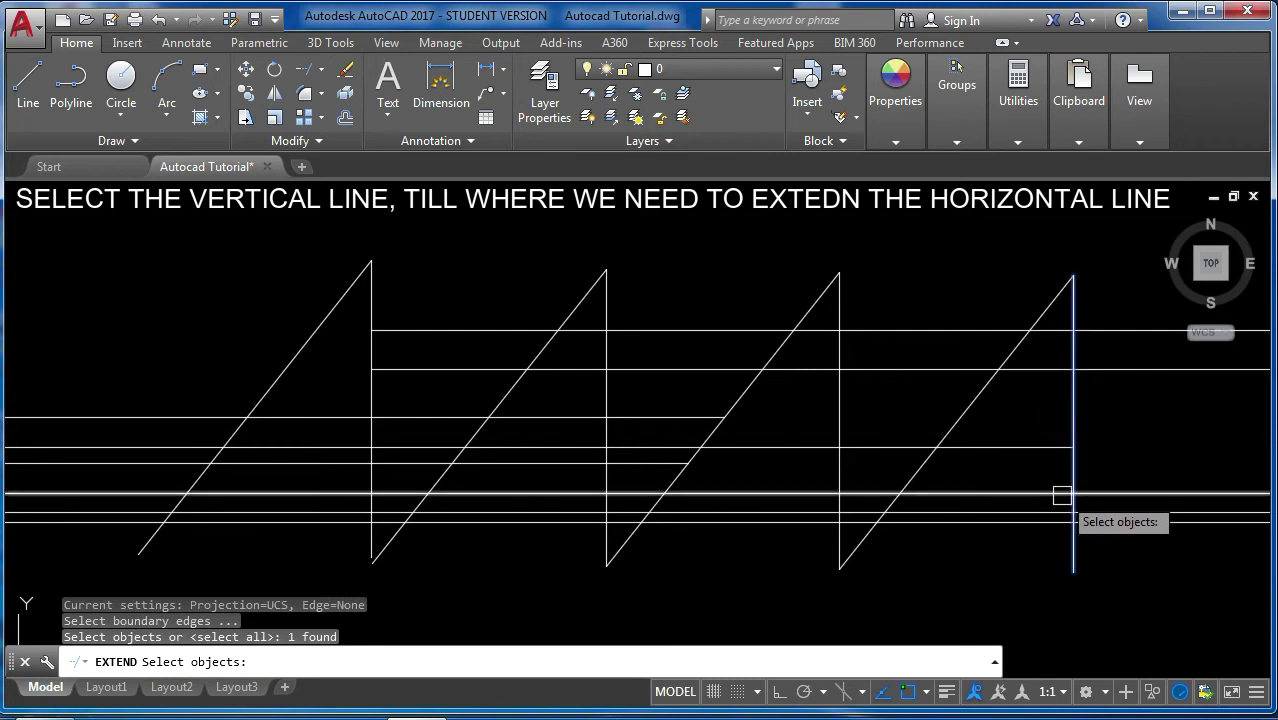
{"action": "key", "text": "Return"}
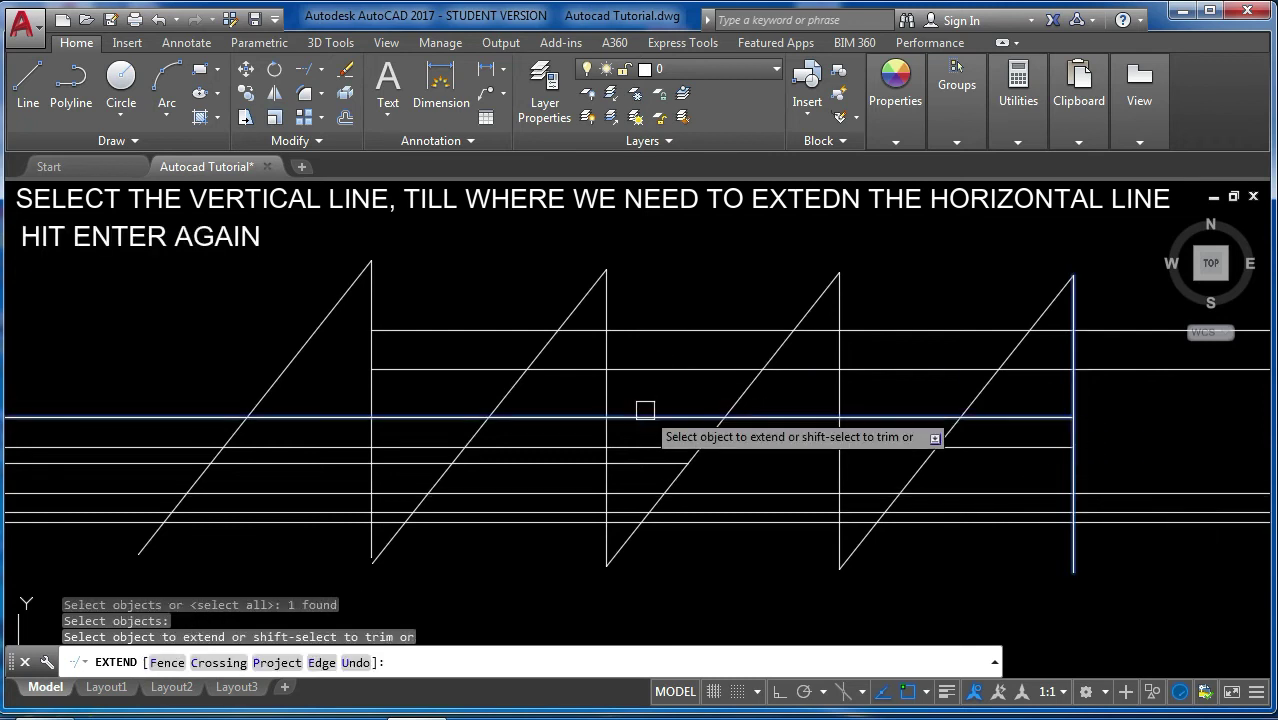
{"action": "left_click", "coordinate": [667, 419]}
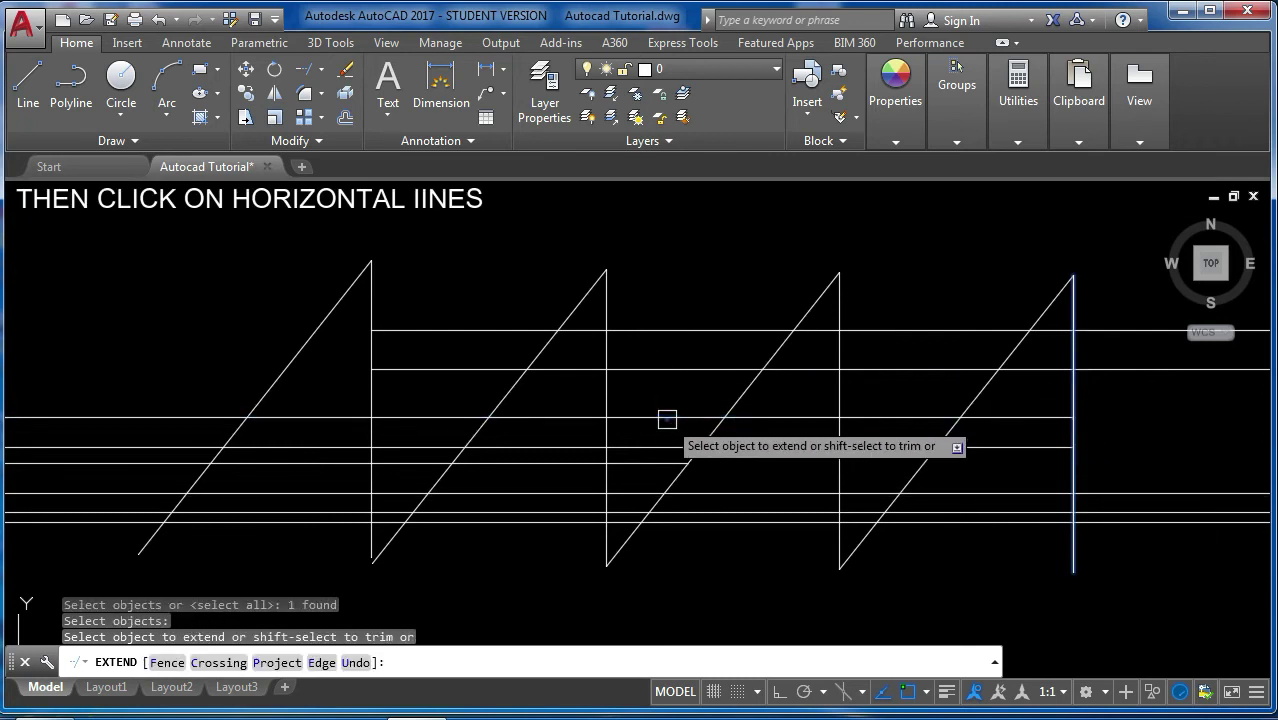
{"action": "left_click", "coordinate": [665, 449]}
{"action": "left_click", "coordinate": [663, 462]}
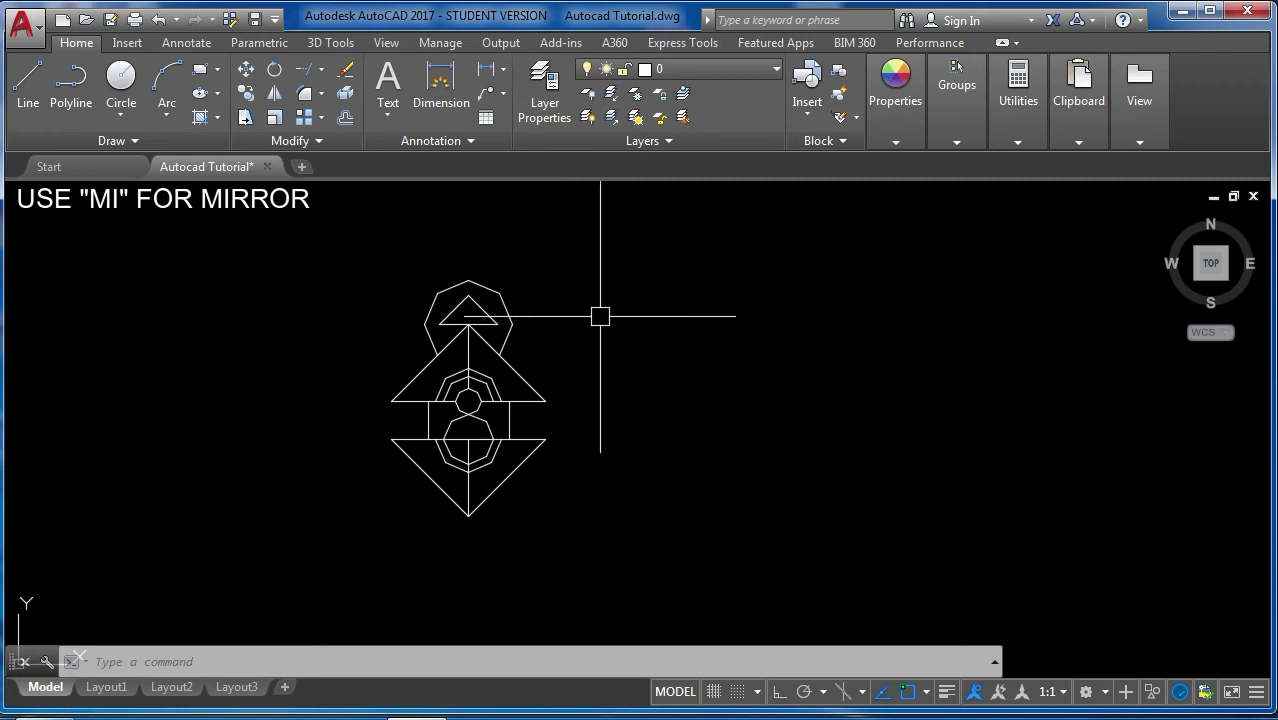
- Mirror the window-selected ornament across a vertical line to its right, keeping the original
{"action": "type", "text": "mi"}
{"action": "key", "text": "Return"}
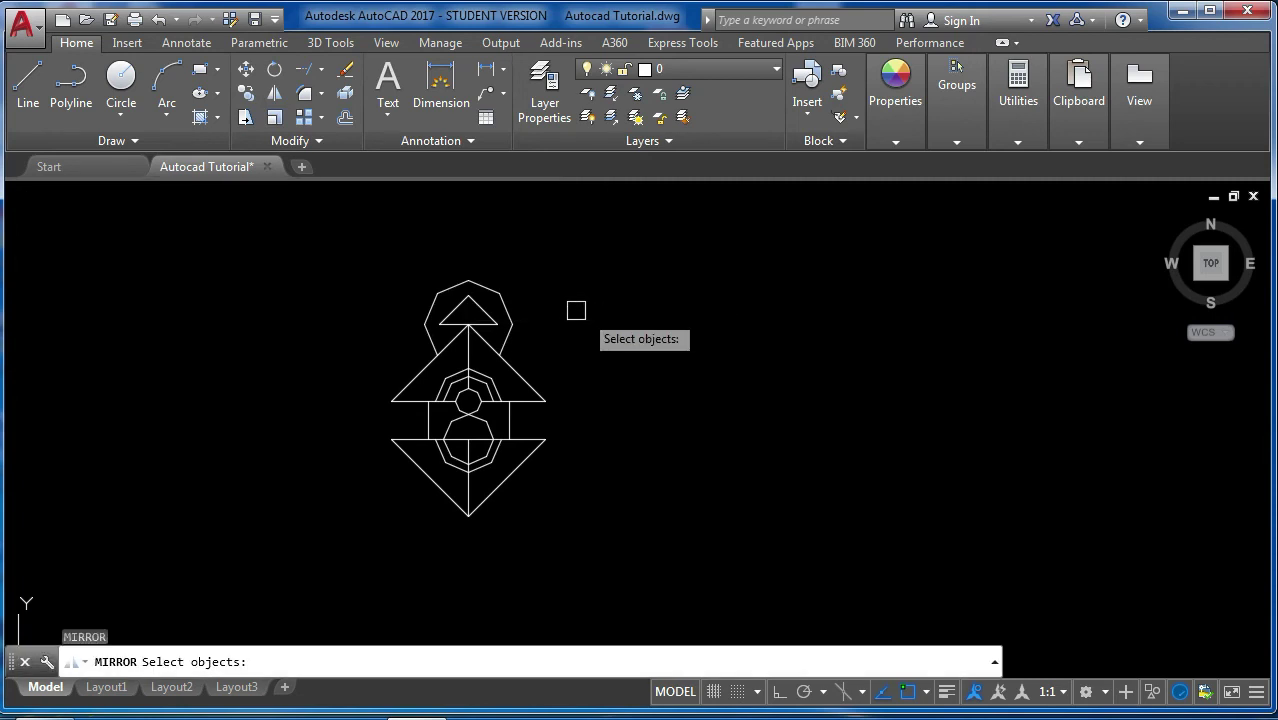
{"action": "left_click", "coordinate": [358, 253]}
{"action": "left_click", "coordinate": [531, 514]}
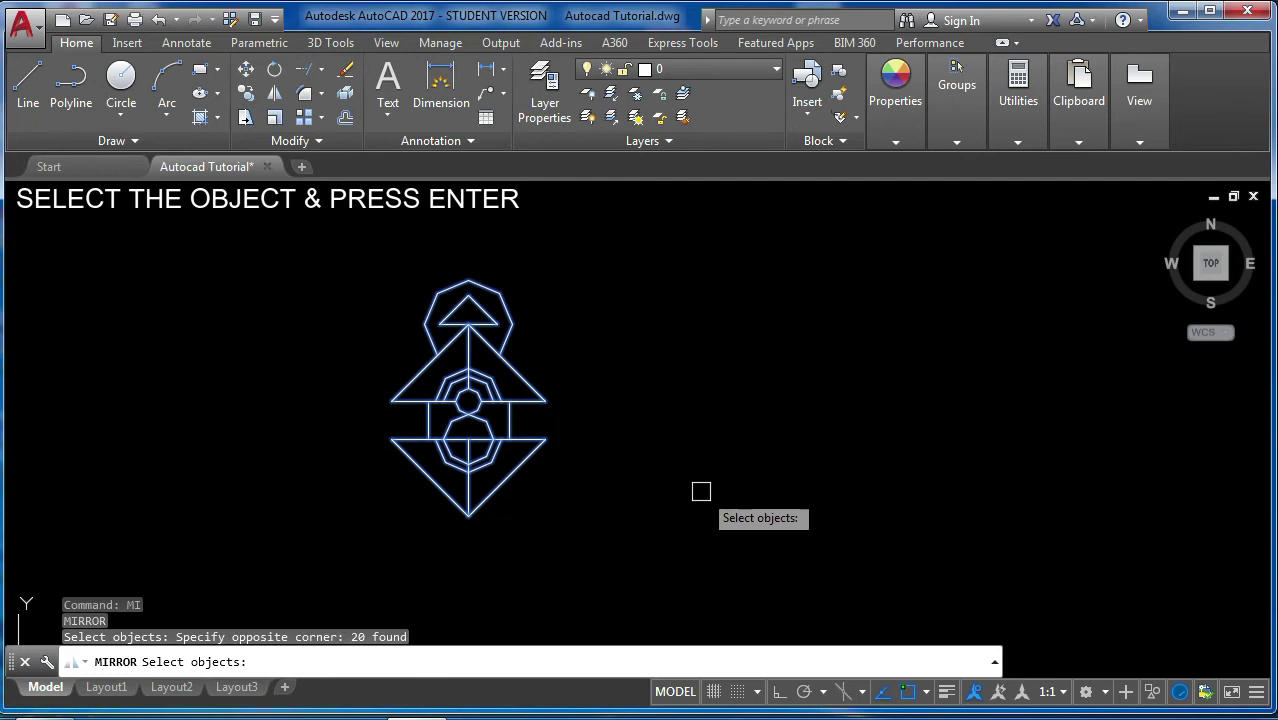
{"action": "key", "text": "Return"}
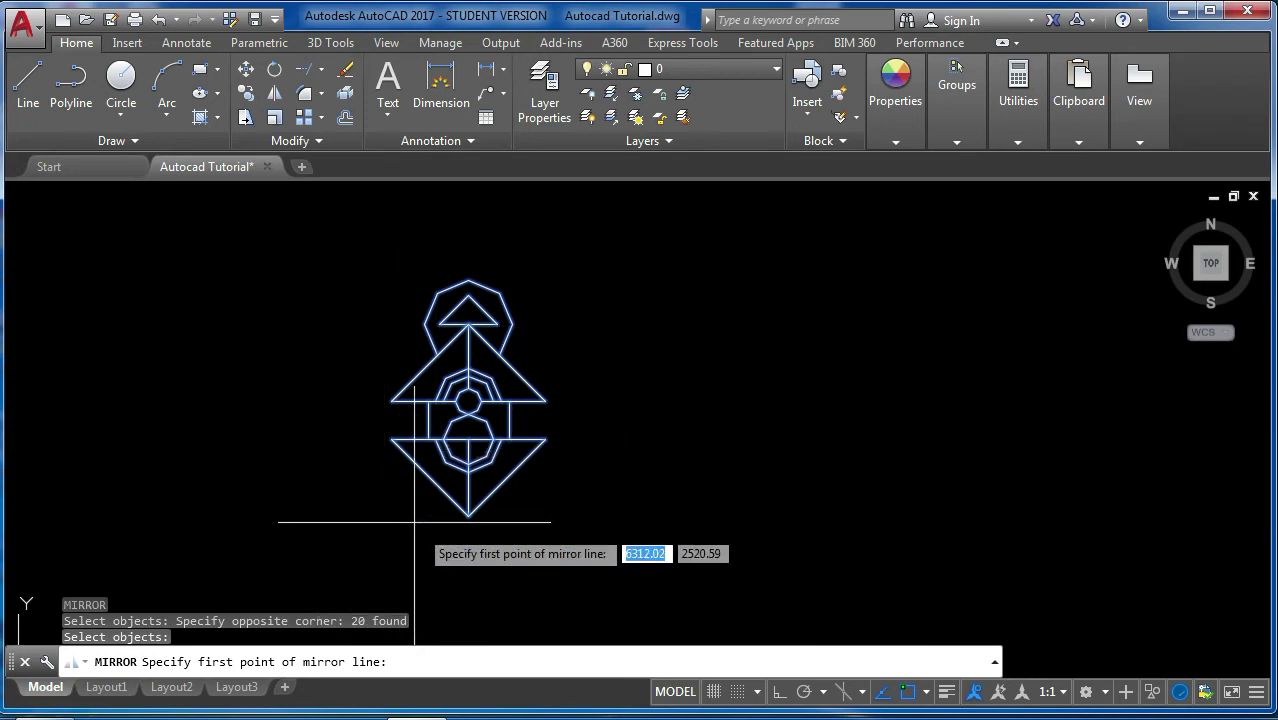
{"action": "left_click", "coordinate": [631, 252]}
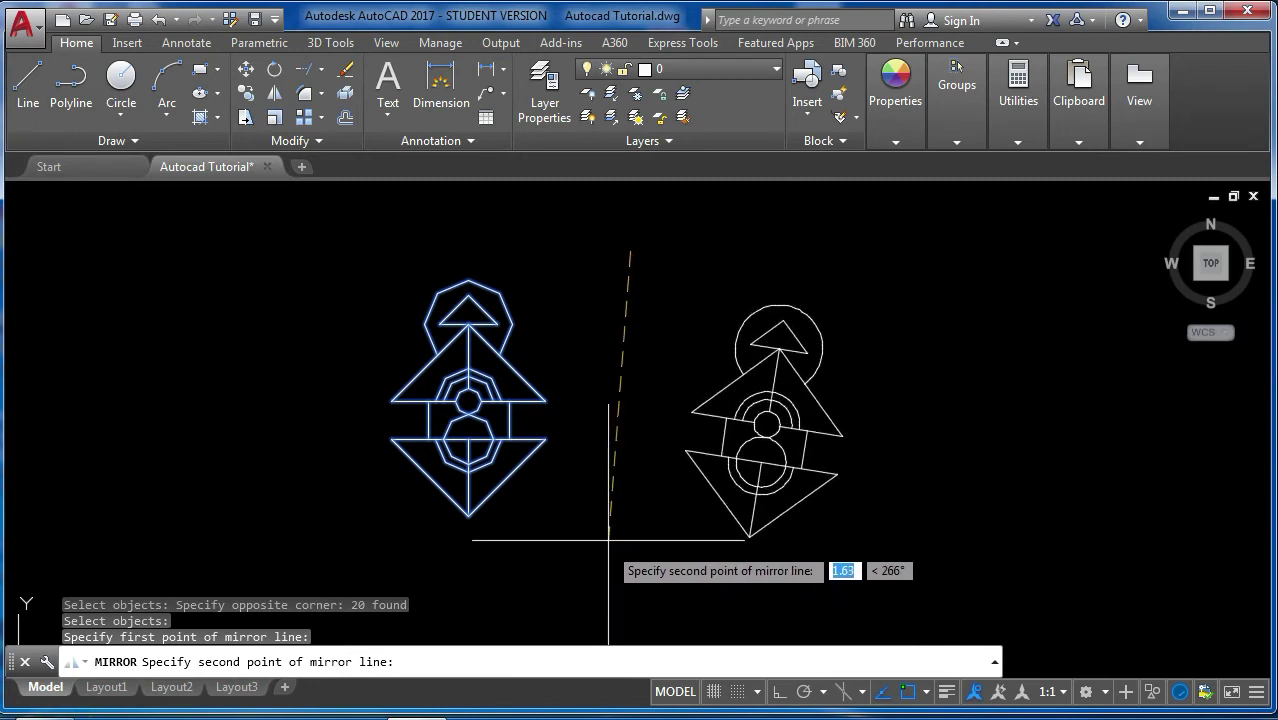
{"action": "left_click", "coordinate": [778, 691]}
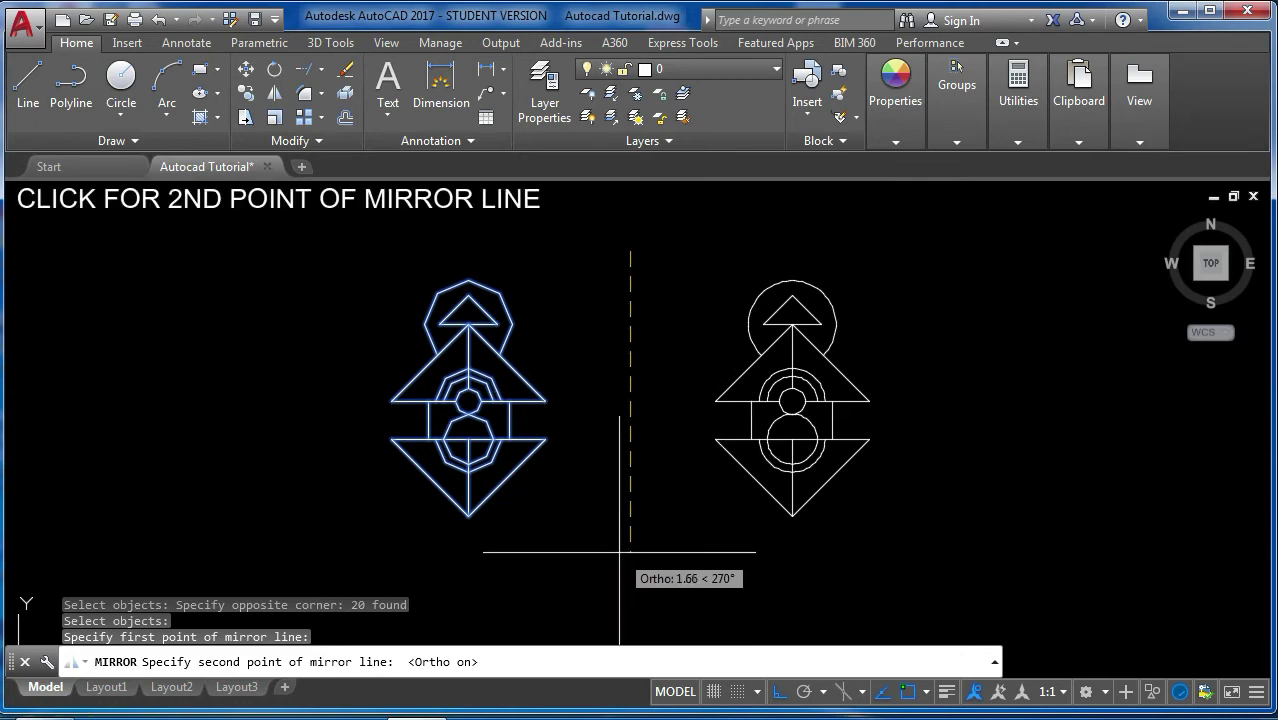
{"action": "left_click", "coordinate": [620, 551]}
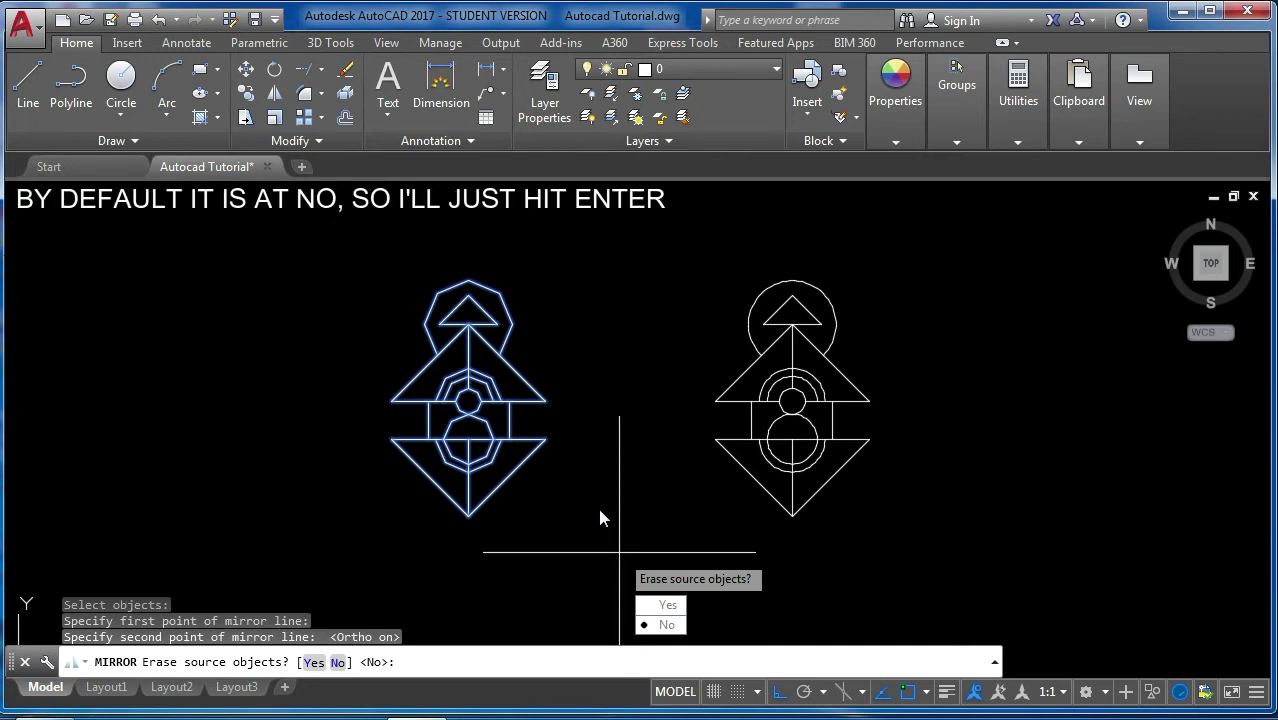
{"action": "key", "text": "Return"}
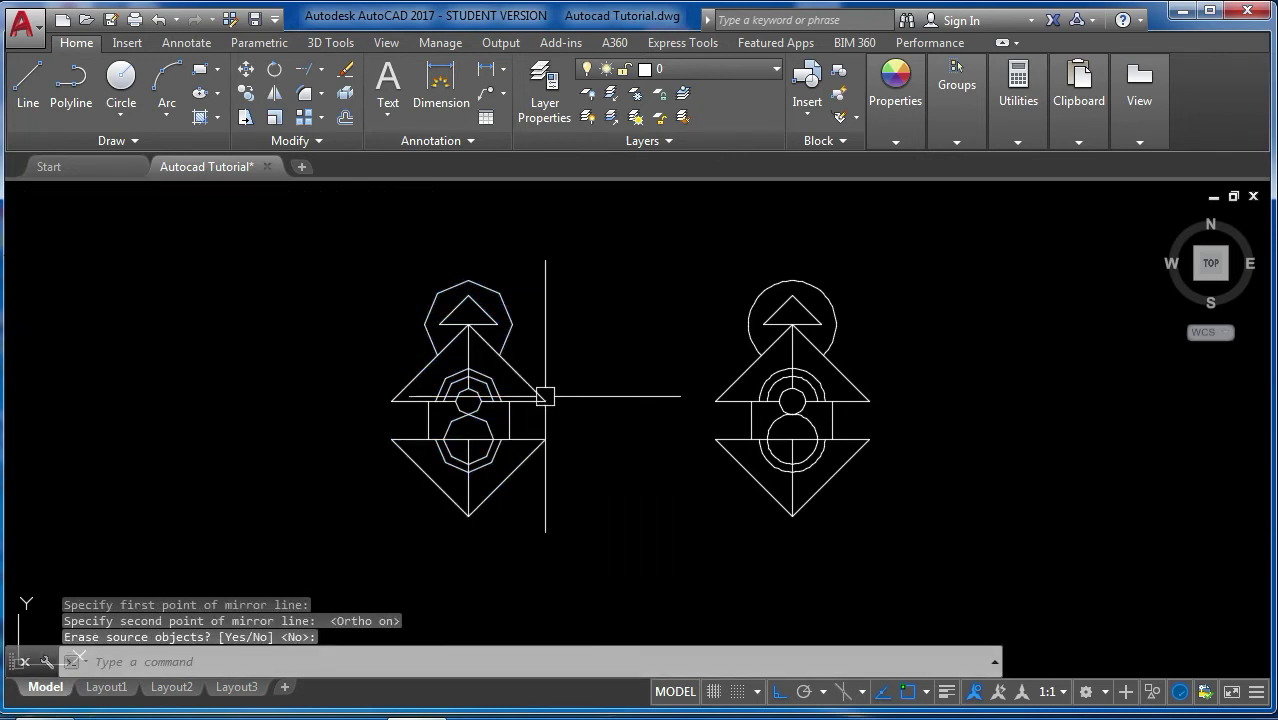
- Mirror the left ornament across a two-point line, keeping the original
{"action": "scroll", "coordinate": [733, 400], "scroll_direction": "down", "scroll_amount": 2}
{"action": "left_click", "coordinate": [650, 285]}
{"action": "left_click", "coordinate": [451, 503]}
{"action": "type", "text": "mi"}
{"action": "key", "text": "Return"}
{"action": "left_click", "coordinate": [513, 488]}
{"action": "left_click", "coordinate": [671, 478]}
{"action": "key", "text": "Return"}
- Delete the right ornament and the lower mirrored copy
{"action": "scroll", "coordinate": [690, 440], "scroll_direction": "down", "scroll_amount": 3}
{"action": "scroll", "coordinate": [707, 365], "scroll_direction": "up", "scroll_amount": 6}
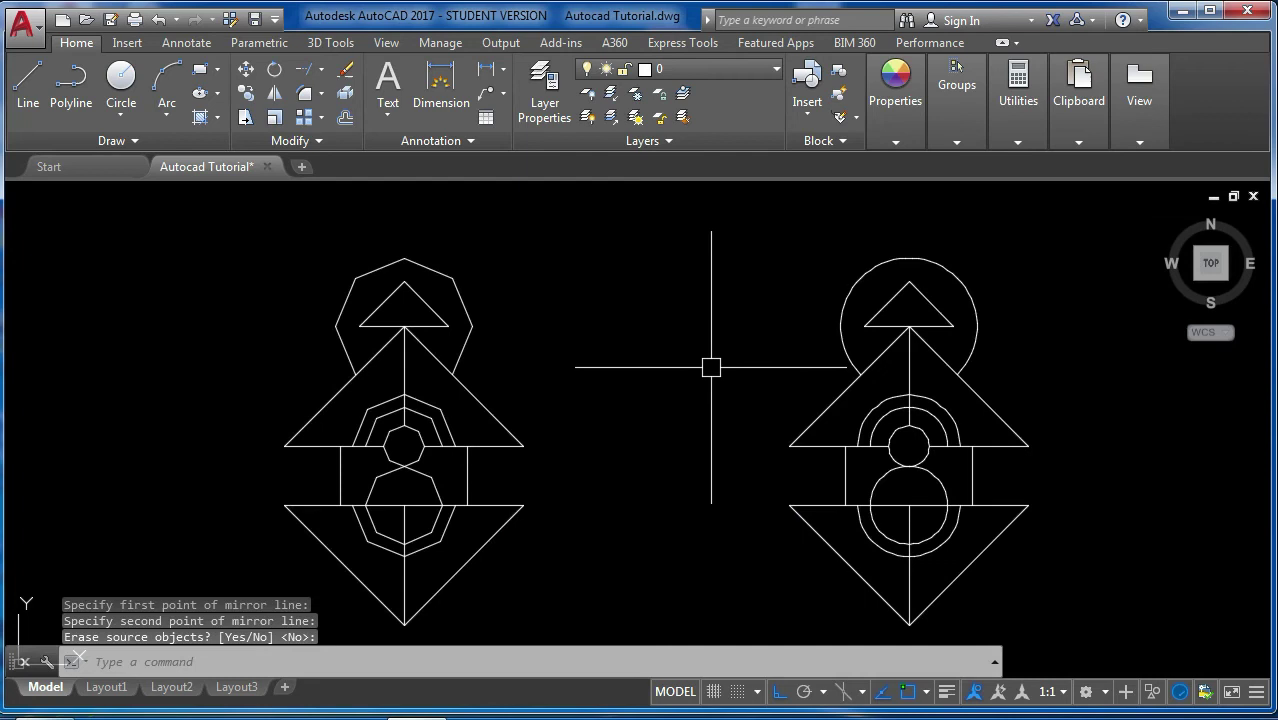
{"action": "scroll", "coordinate": [966, 214], "scroll_direction": "down", "scroll_amount": 3}
{"action": "left_click", "coordinate": [964, 214]}
{"action": "scroll", "coordinate": [962, 216], "scroll_direction": "down", "scroll_amount": 2}
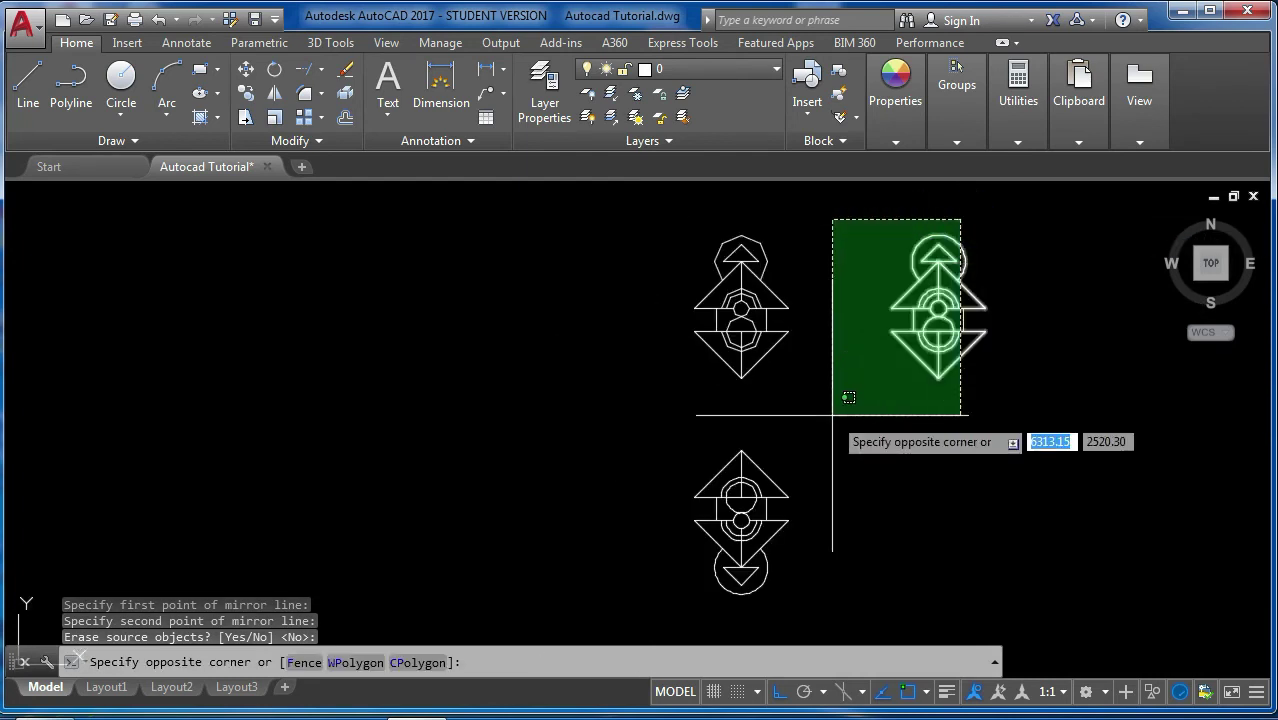
{"action": "left_click", "coordinate": [832, 415]}
{"action": "key", "text": "Delete"}
{"action": "left_click", "coordinate": [886, 438]}
{"action": "left_click", "coordinate": [651, 513]}
{"action": "key", "text": "Delete"}
- Mirror the remaining ornament across a vertical line 1 unit away, keeping the original
{"action": "scroll", "coordinate": [822, 262], "scroll_direction": "up", "scroll_amount": 5}
{"action": "scroll", "coordinate": [700, 320], "scroll_direction": "down", "scroll_amount": 1}
{"action": "scroll", "coordinate": [656, 257], "scroll_direction": "down", "scroll_amount": 1}
{"action": "left_click", "coordinate": [679, 240]}
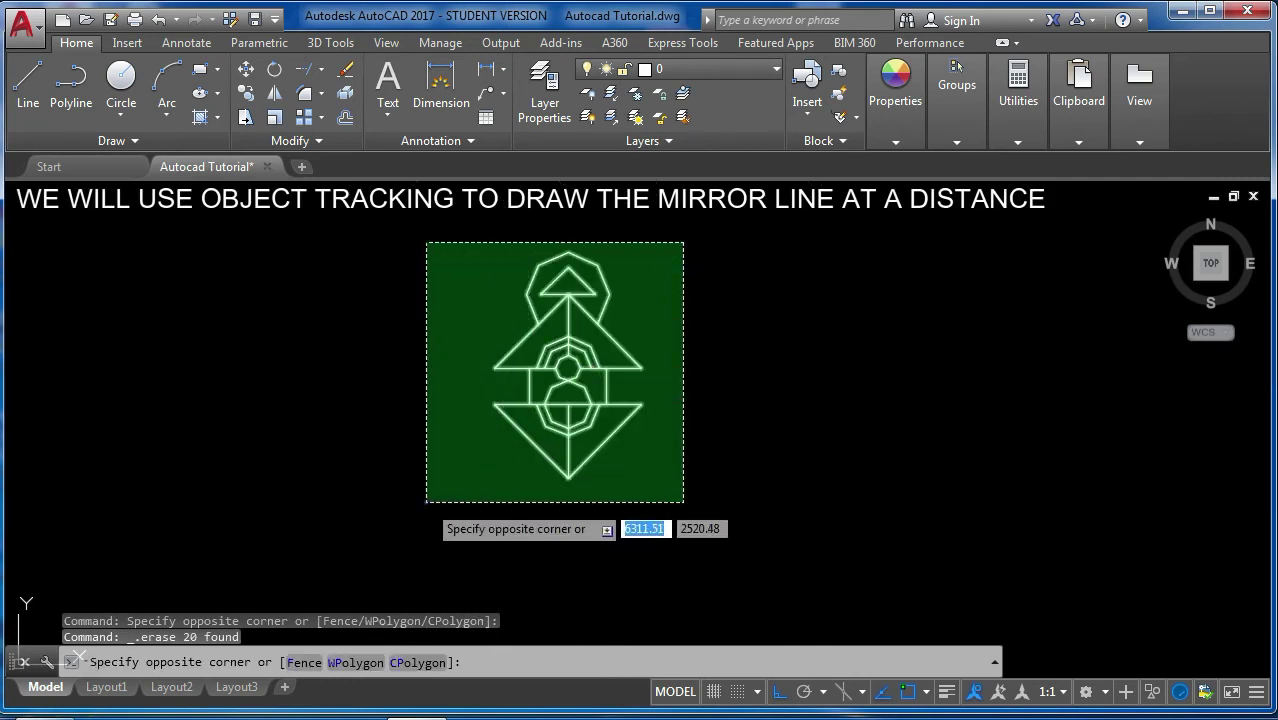
{"action": "left_click", "coordinate": [430, 497]}
{"action": "type", "text": "mi"}
{"action": "key", "text": "Return"}
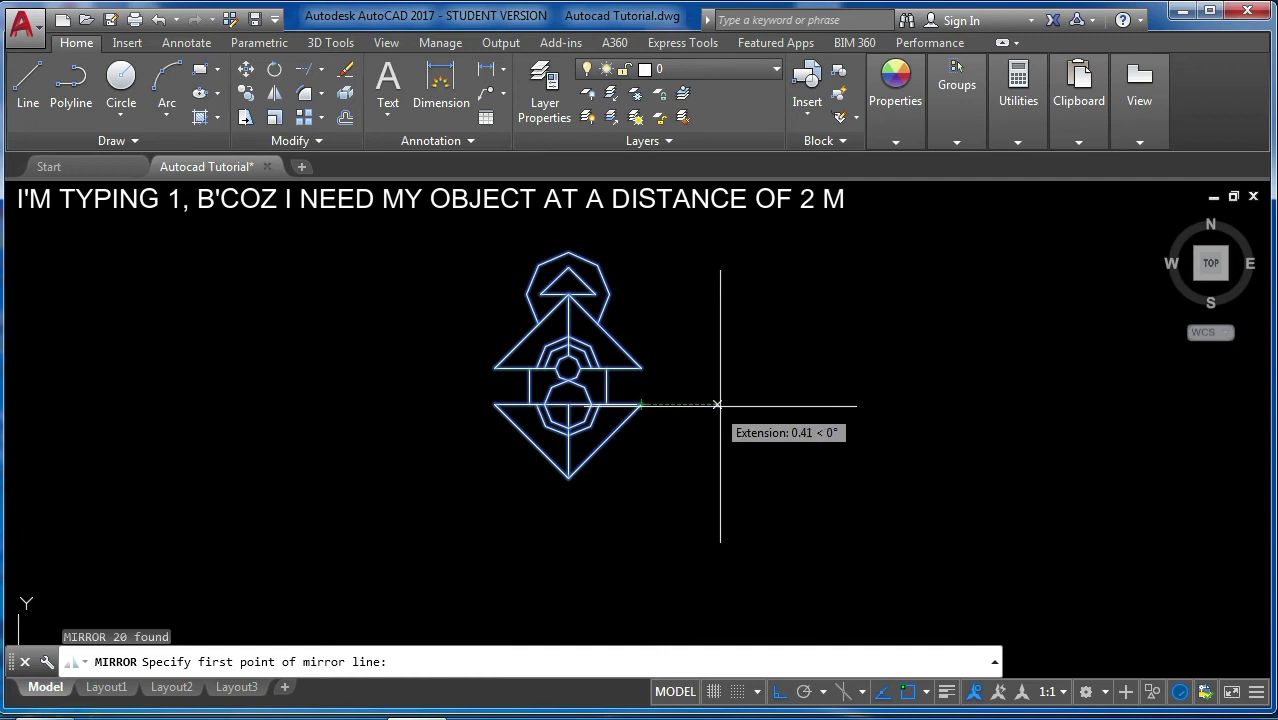
{"action": "type", "text": "1"}
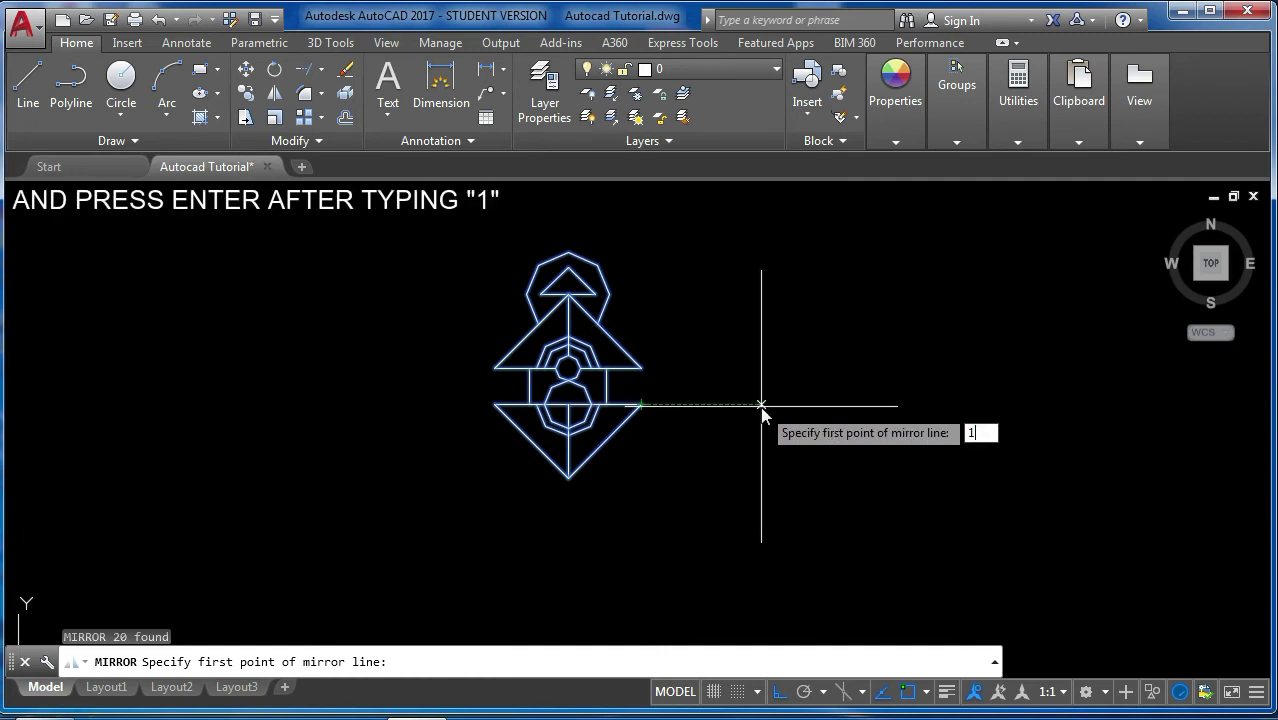
{"action": "key", "text": "Return"}
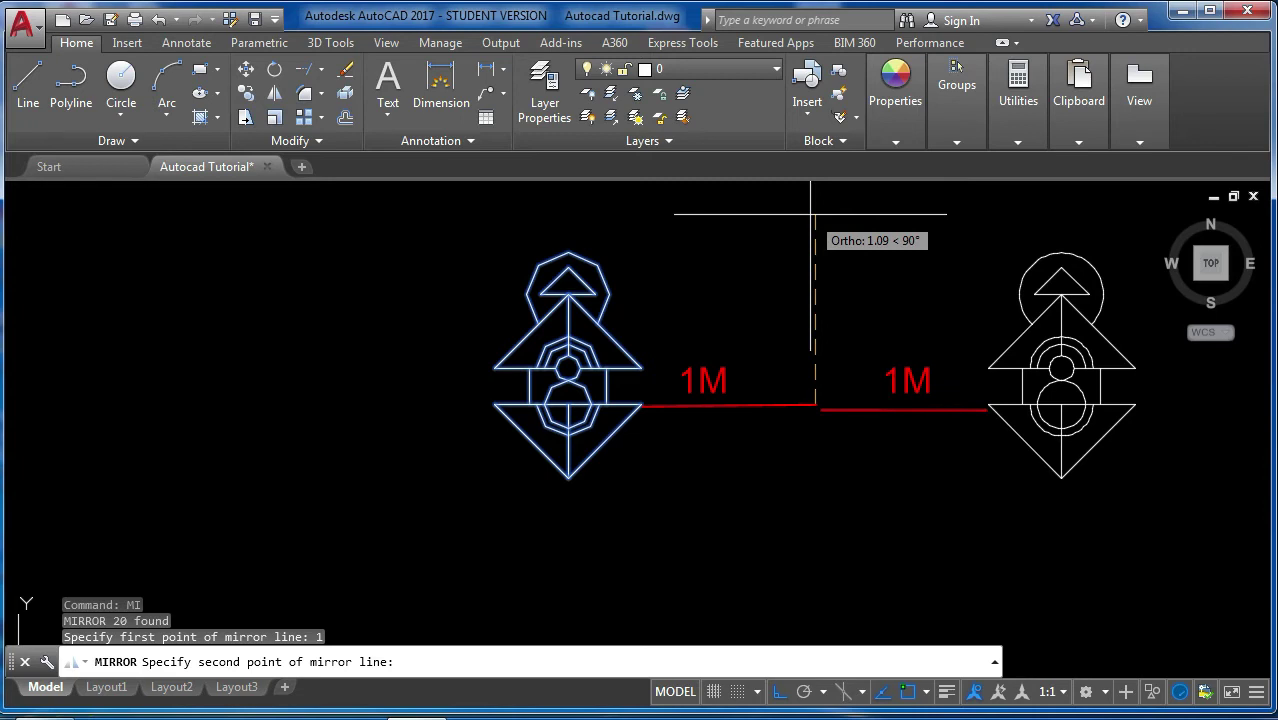
{"action": "left_click", "coordinate": [811, 213]}
{"action": "key", "text": "Return"}
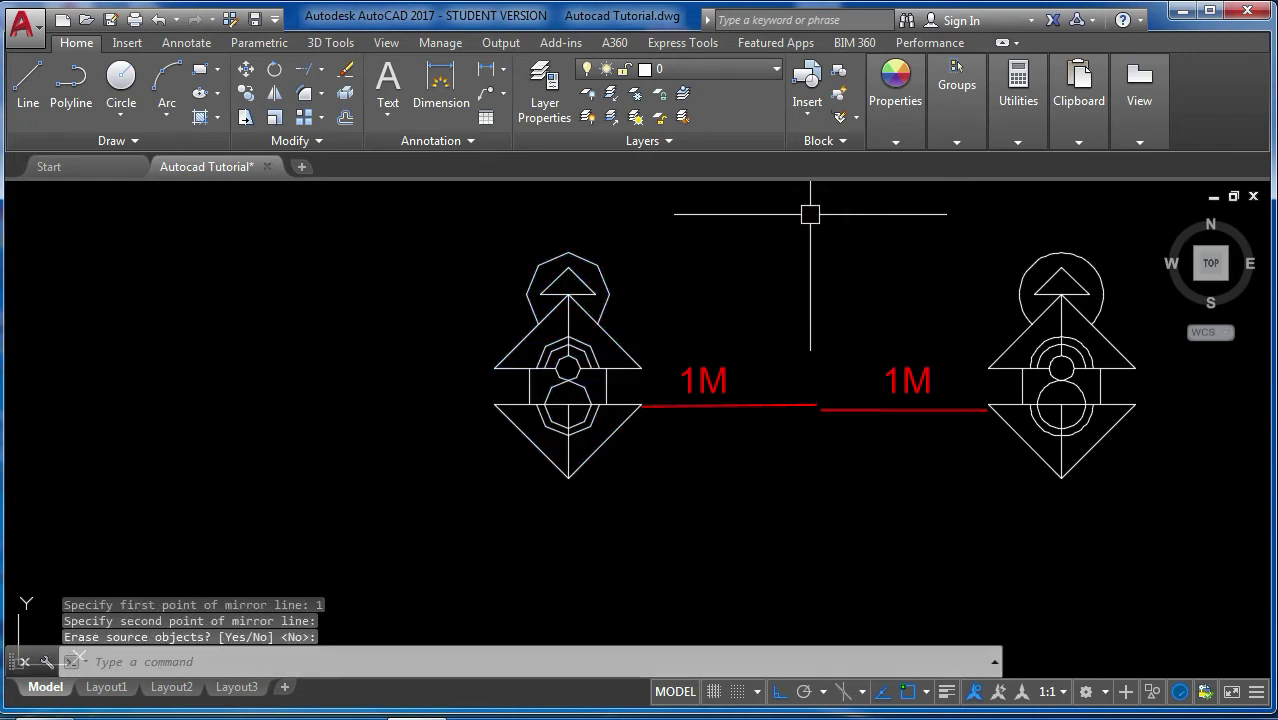
- Add a 2.00 linear dimension between the two figures' corners
{"action": "left_click", "coordinate": [490, 78]}
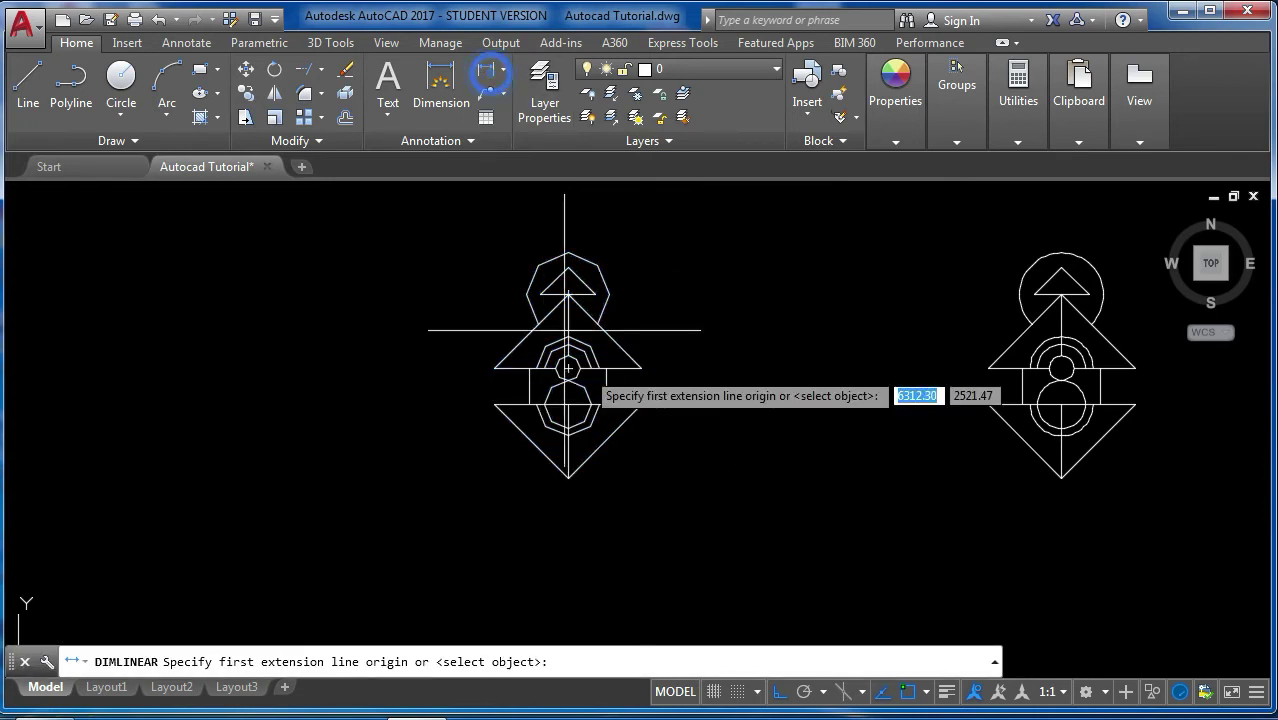
{"action": "left_click", "coordinate": [643, 406]}
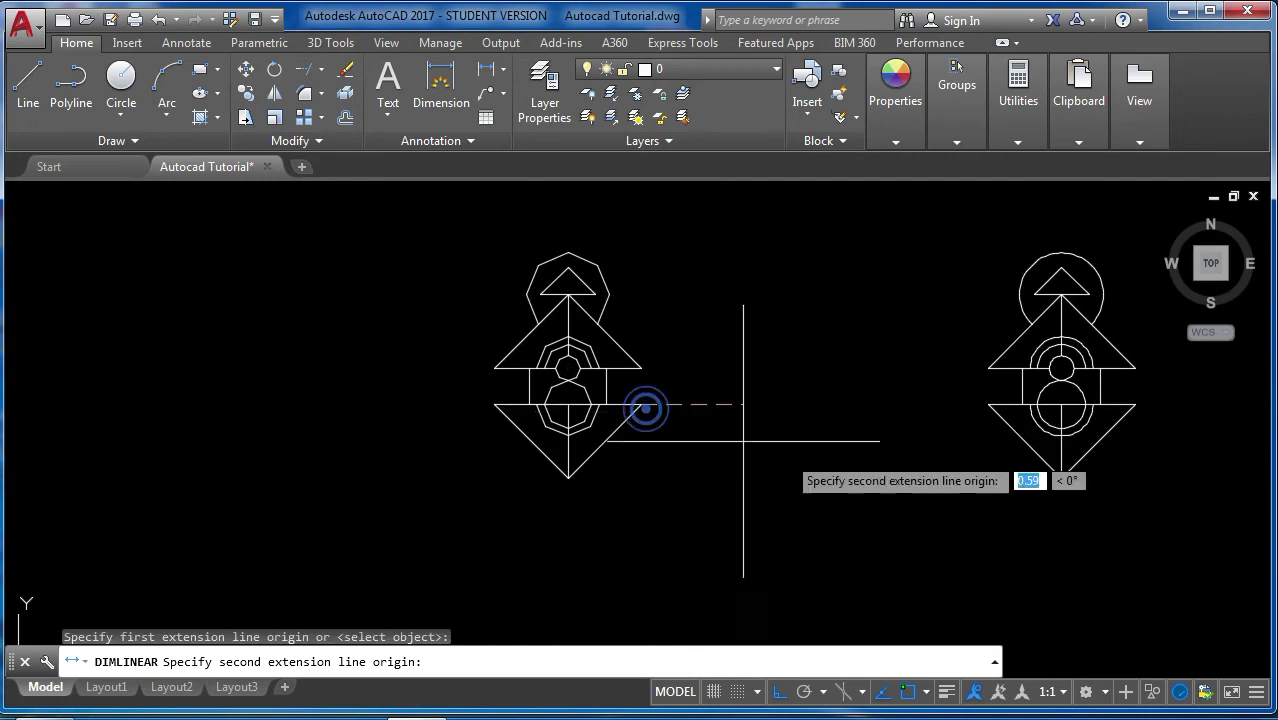
{"action": "left_click", "coordinate": [988, 404]}
{"action": "left_click", "coordinate": [889, 325]}
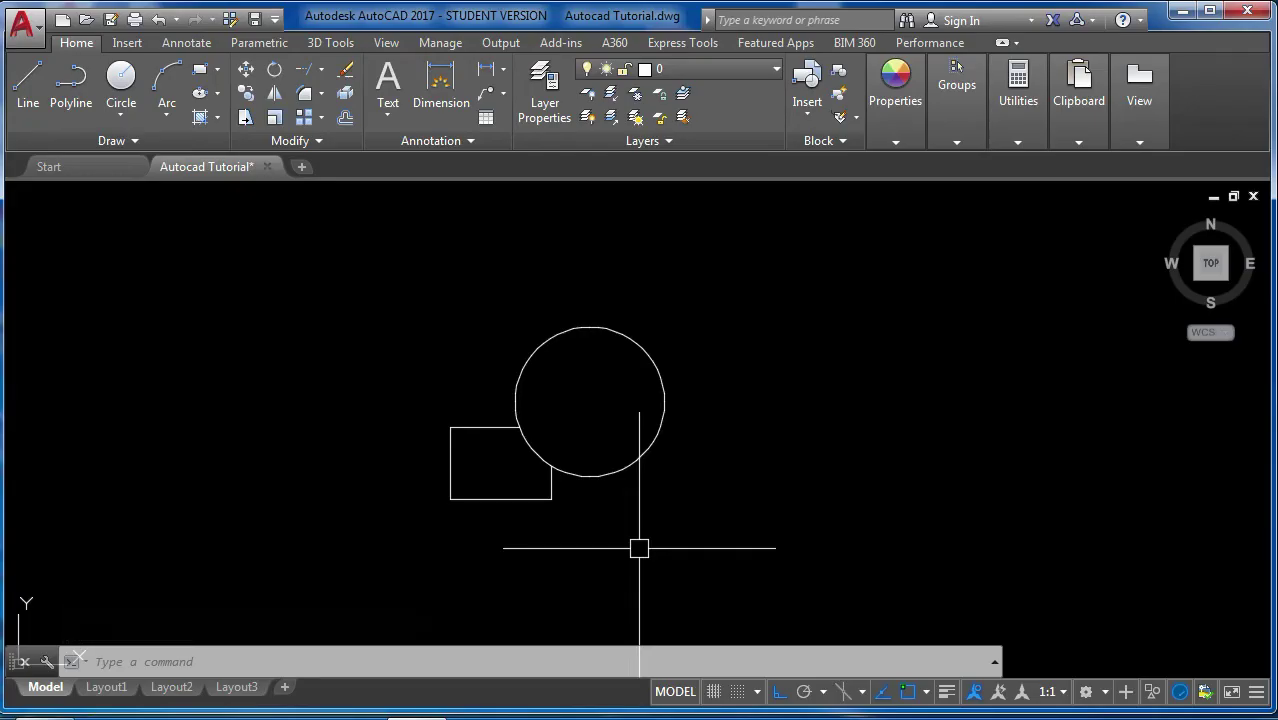
{"action": "scroll", "coordinate": [583, 491], "scroll_direction": "up", "scroll_amount": 4}
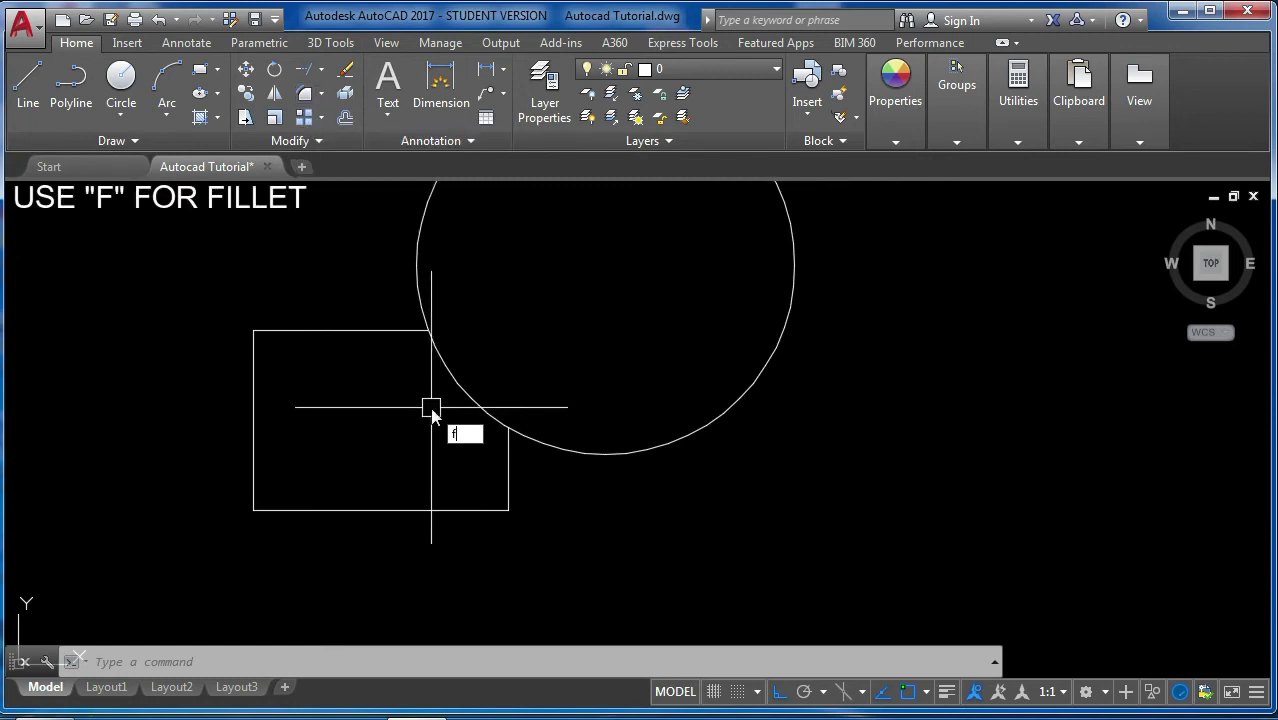
{"action": "key", "text": "Return"}
{"action": "left_click", "coordinate": [389, 330]}
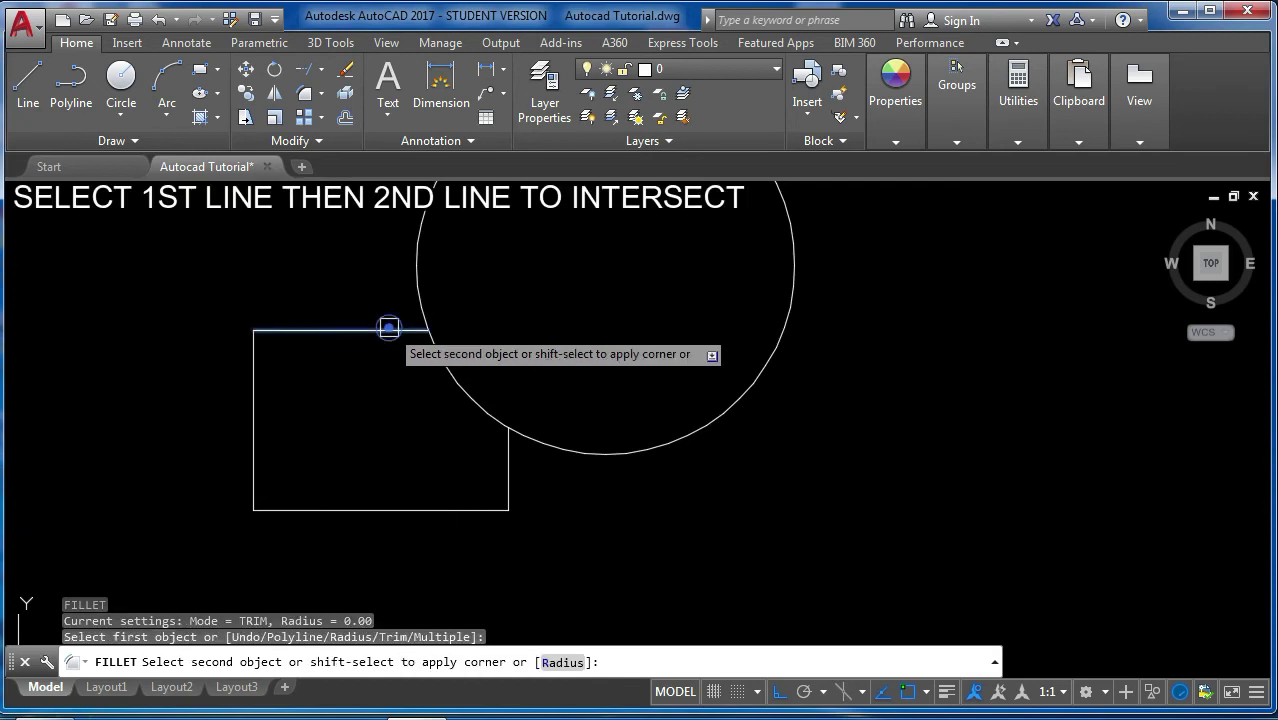
{"action": "left_click", "coordinate": [504, 475]}
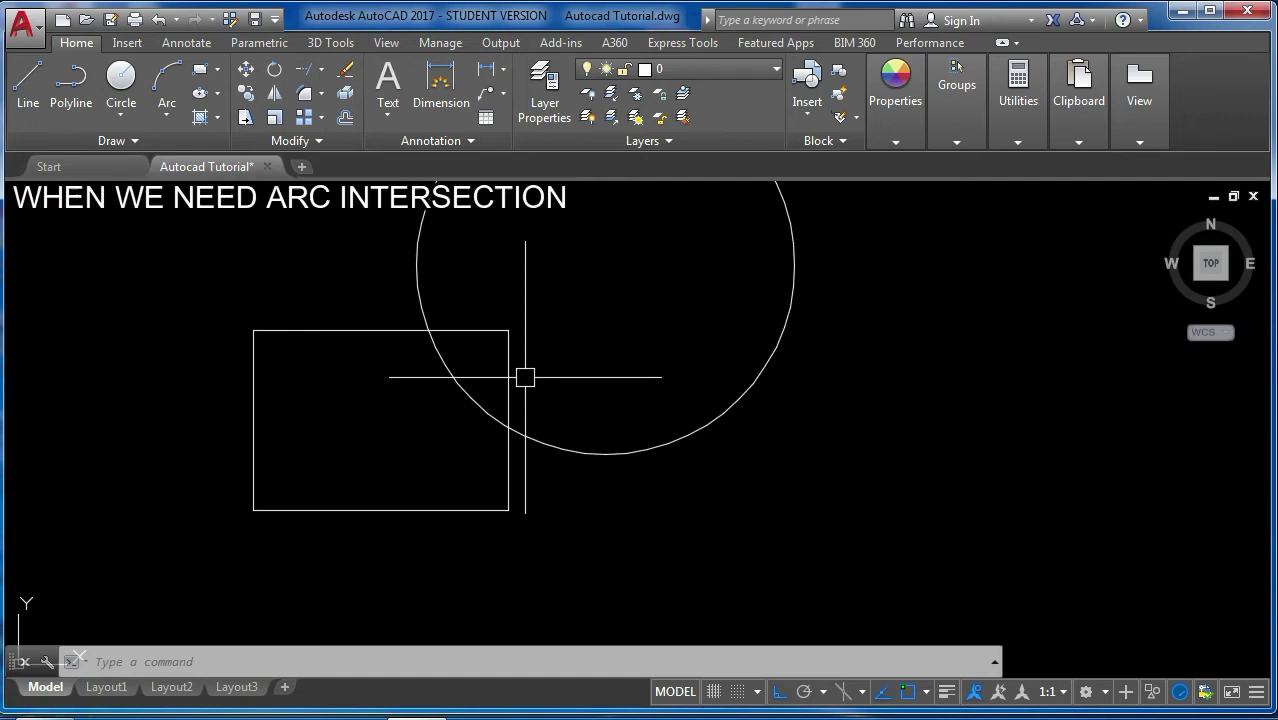
{"action": "key", "text": "ctrl+z"}
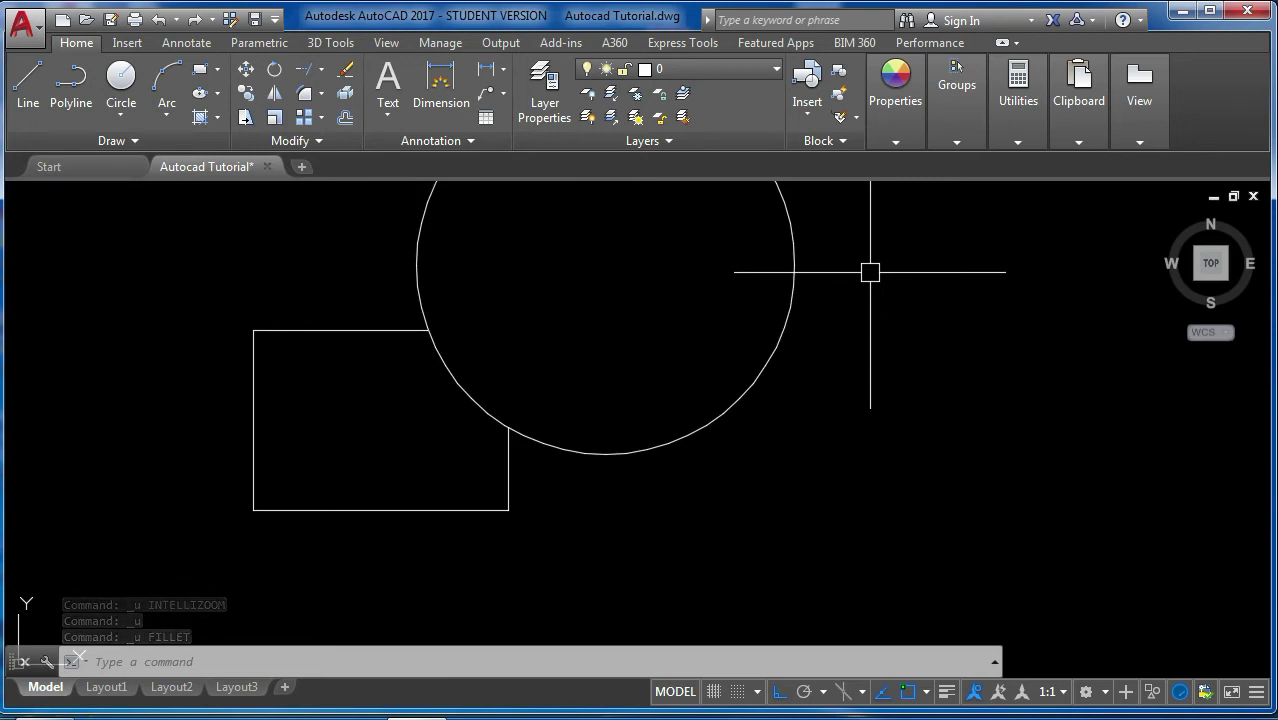
- Fillet the rectangle's top-right corner with radius 4 using the top and right edges
{"action": "type", "text": "F"}
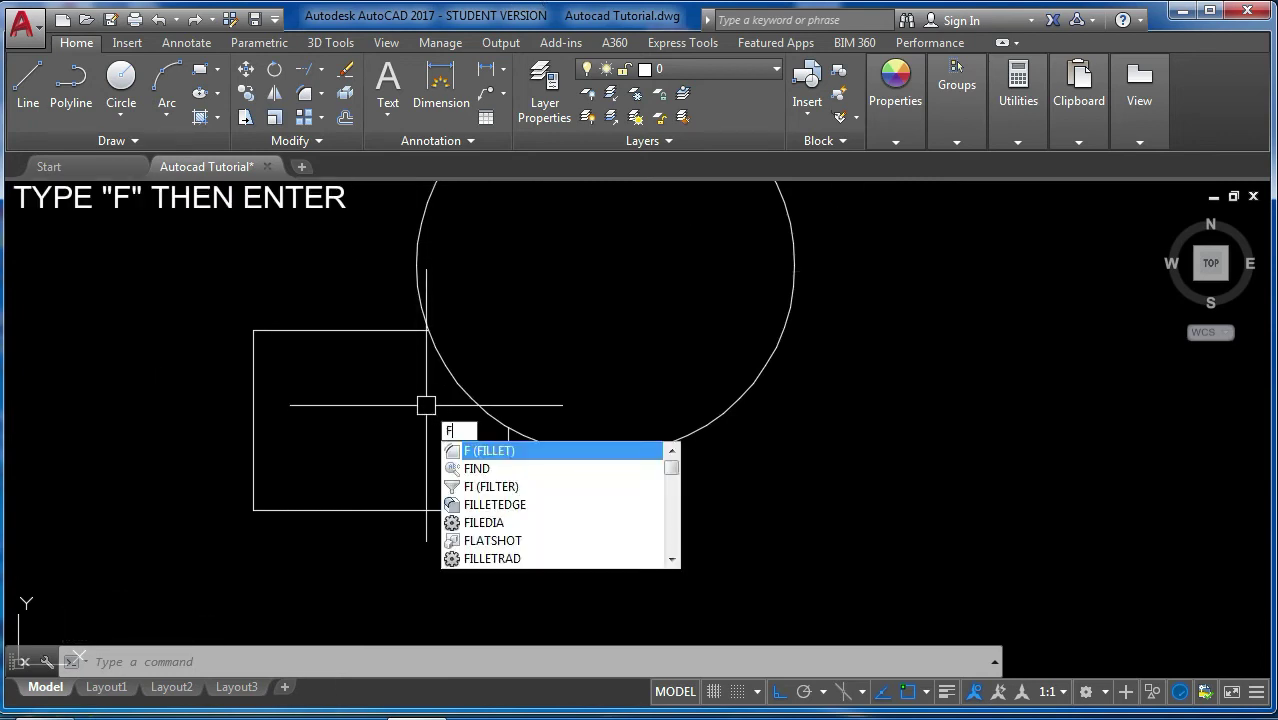
{"action": "key", "text": "Return"}
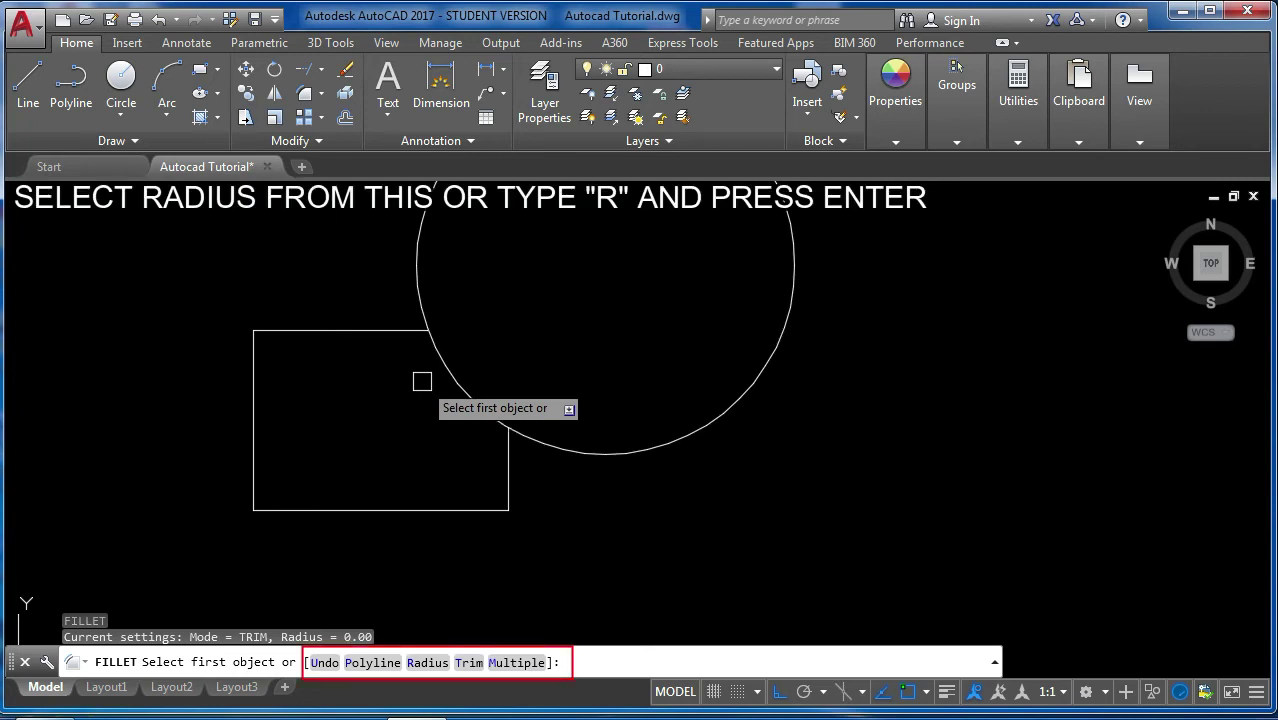
{"action": "type", "text": "r"}
{"action": "key", "text": "Return"}
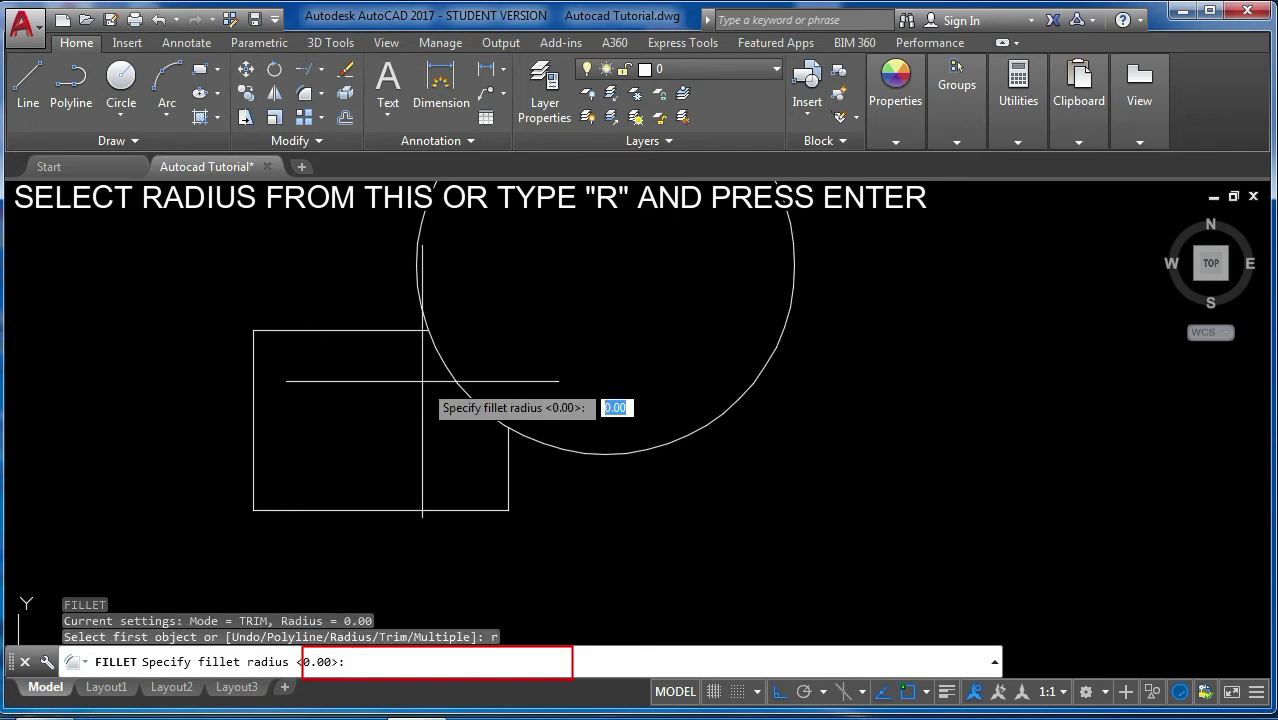
{"action": "type", "text": "4"}
{"action": "key", "text": "Return"}
{"action": "left_click", "coordinate": [376, 331]}
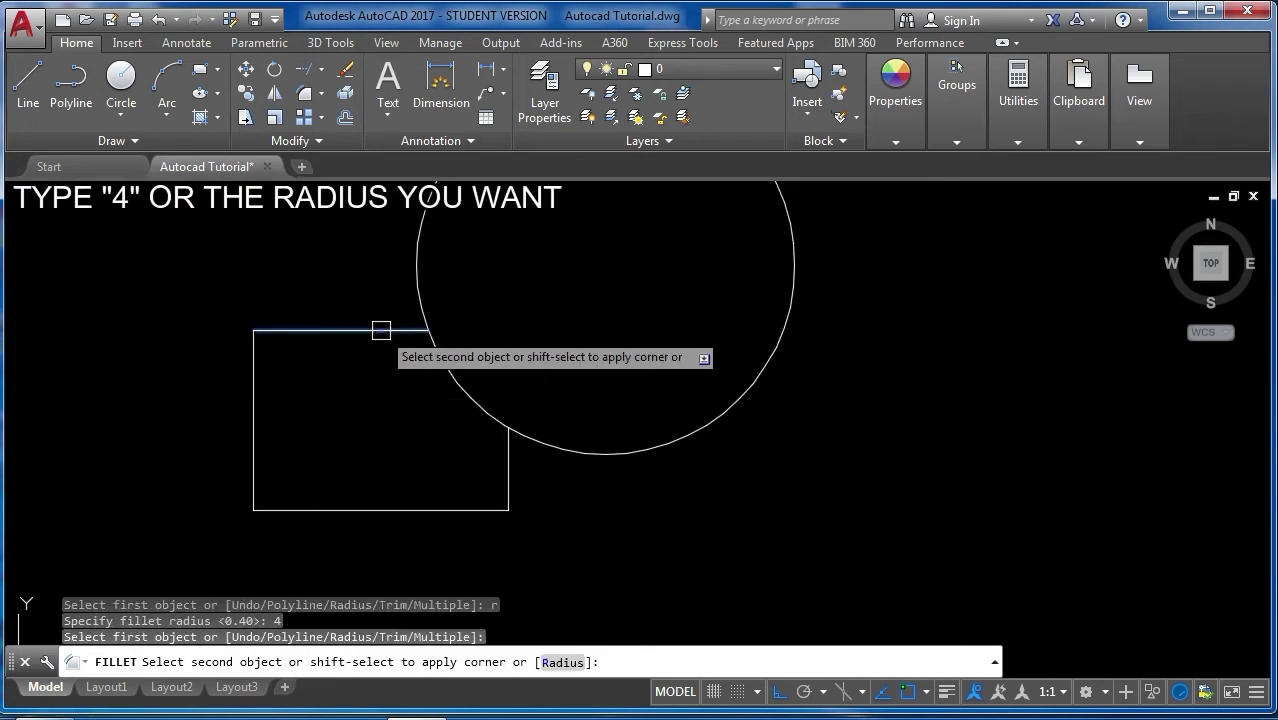
{"action": "left_click", "coordinate": [509, 482]}
{"action": "scroll", "coordinate": [505, 329], "scroll_direction": "up", "scroll_amount": 5}
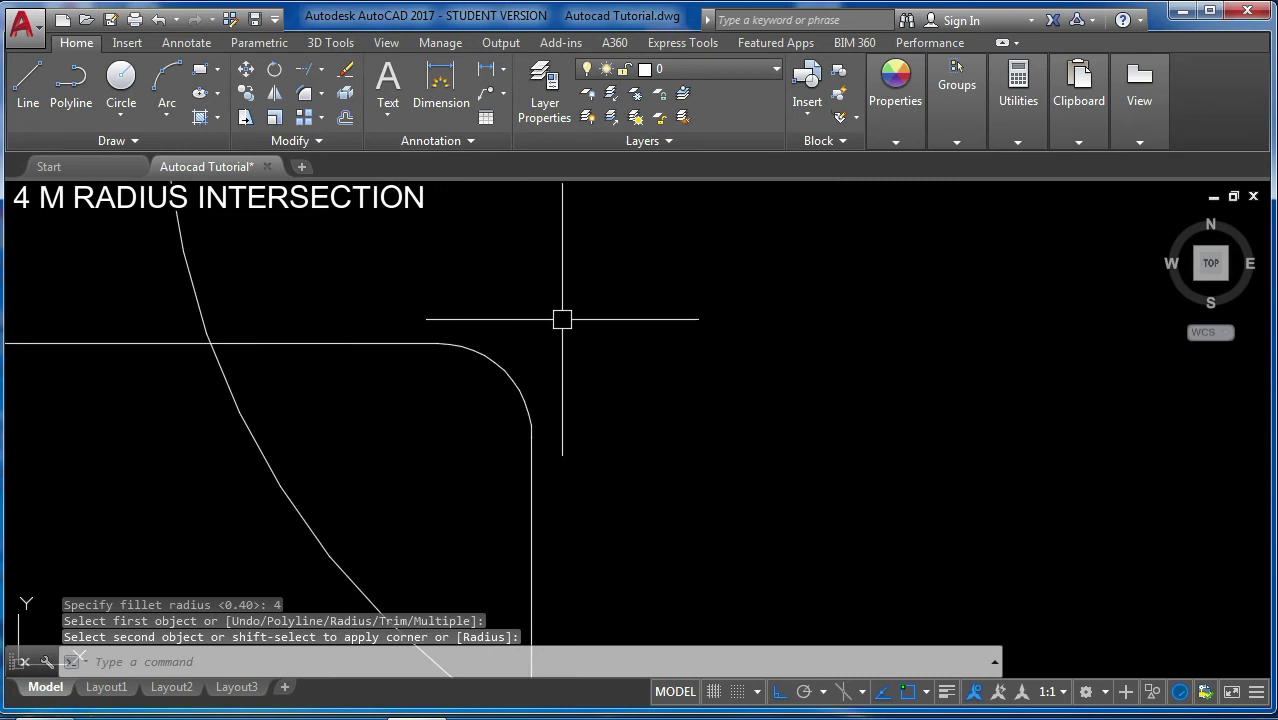
{"action": "left_click", "coordinate": [525, 396]}
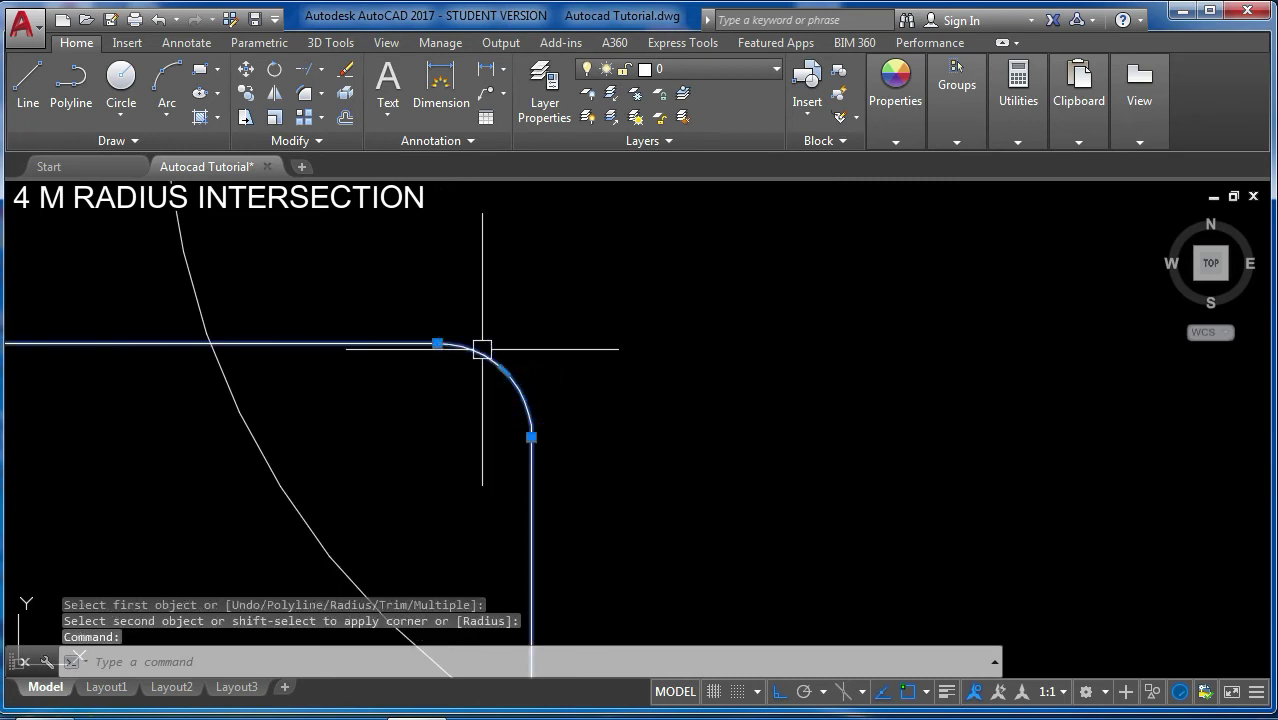
{"action": "key", "text": "Return"}
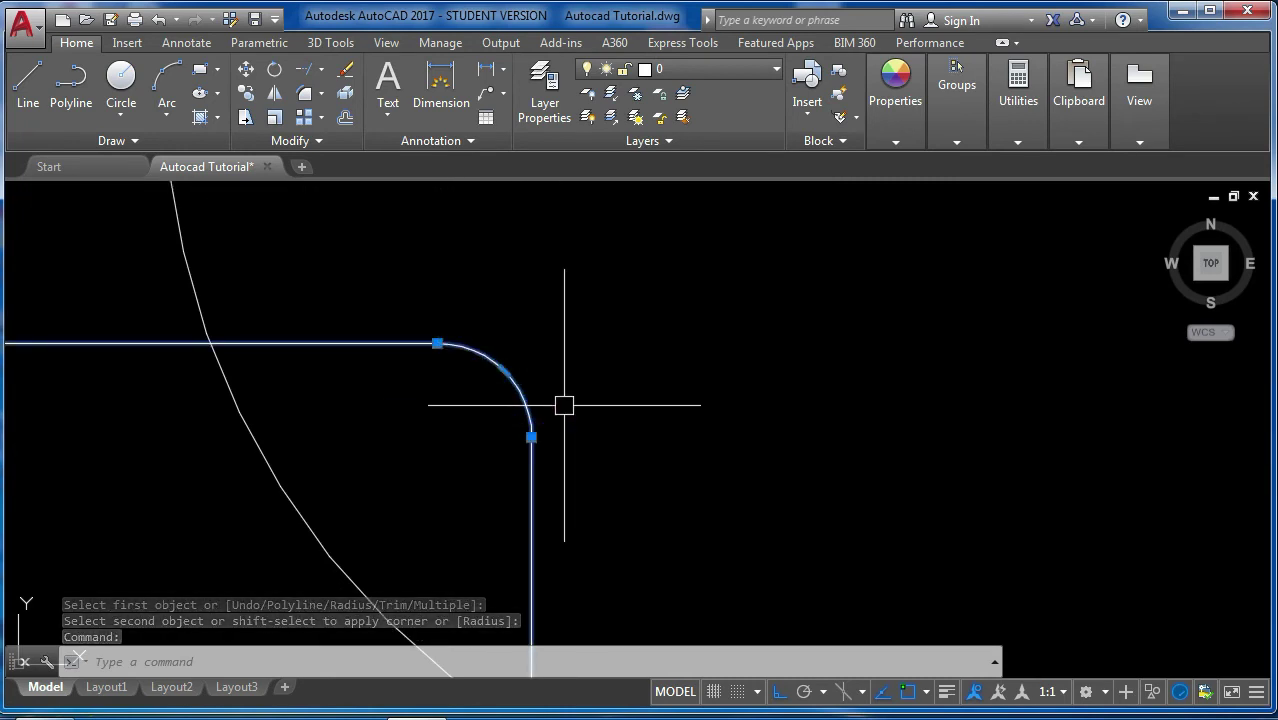
{"action": "scroll", "coordinate": [600, 400], "scroll_direction": "down", "scroll_amount": 5}
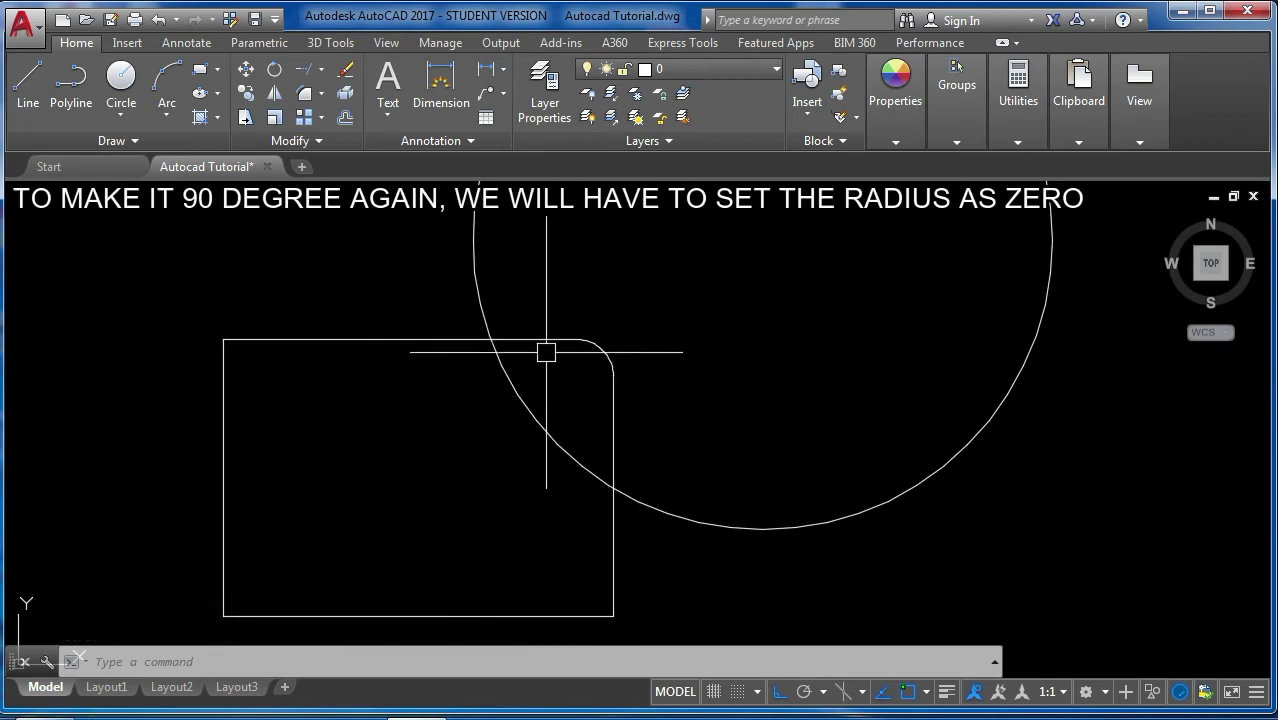
- Square that corner again with a radius-0 fillet on the same two edges
{"action": "type", "text": "f"}
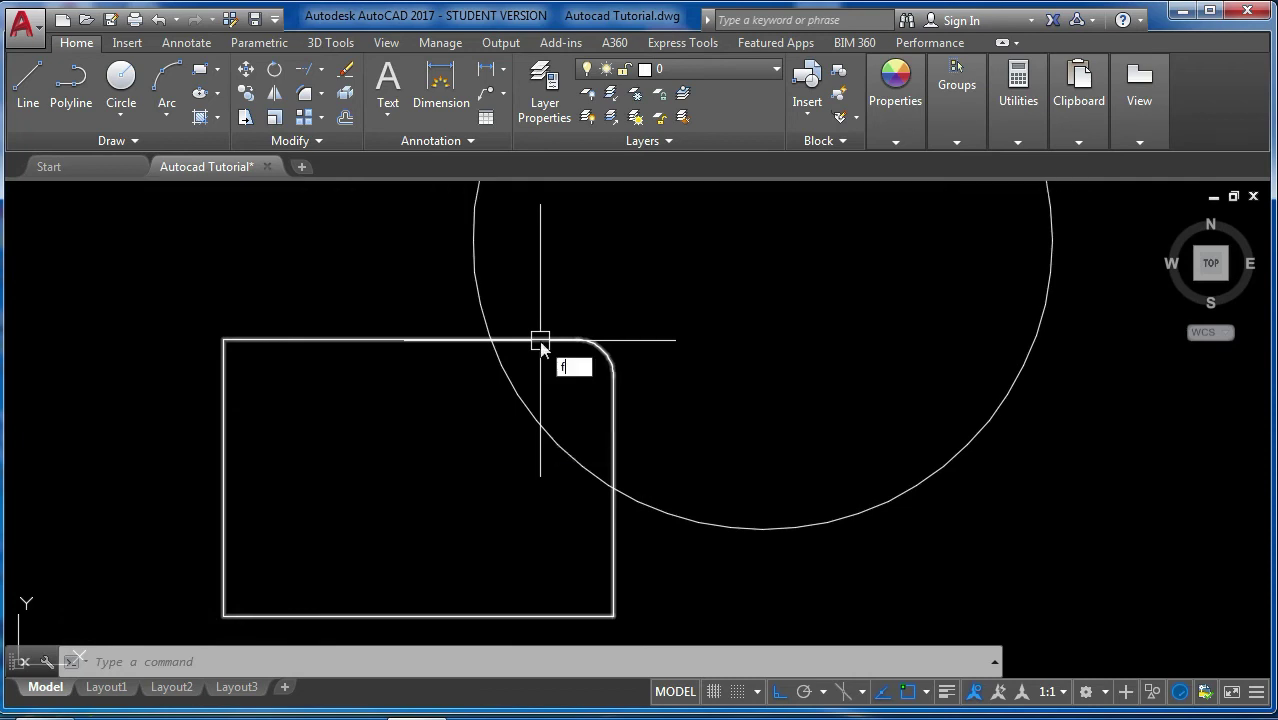
{"action": "key", "text": "Return"}
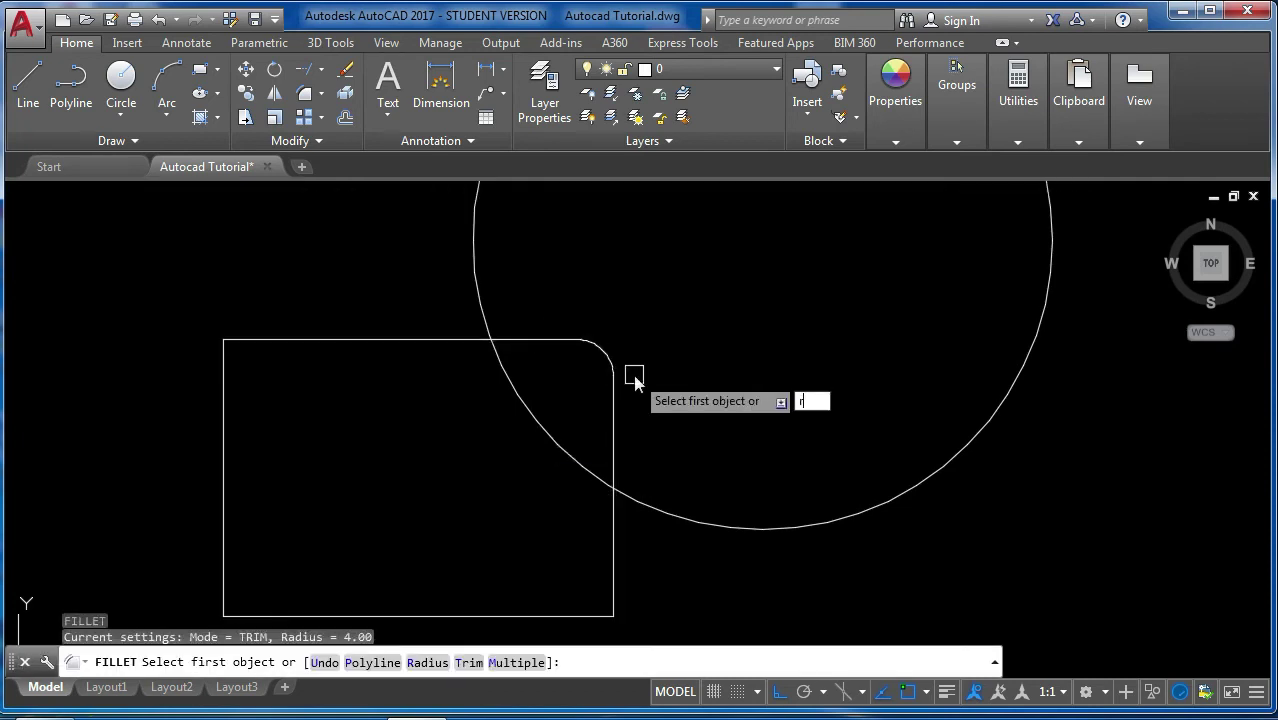
{"action": "key", "text": "Return"}
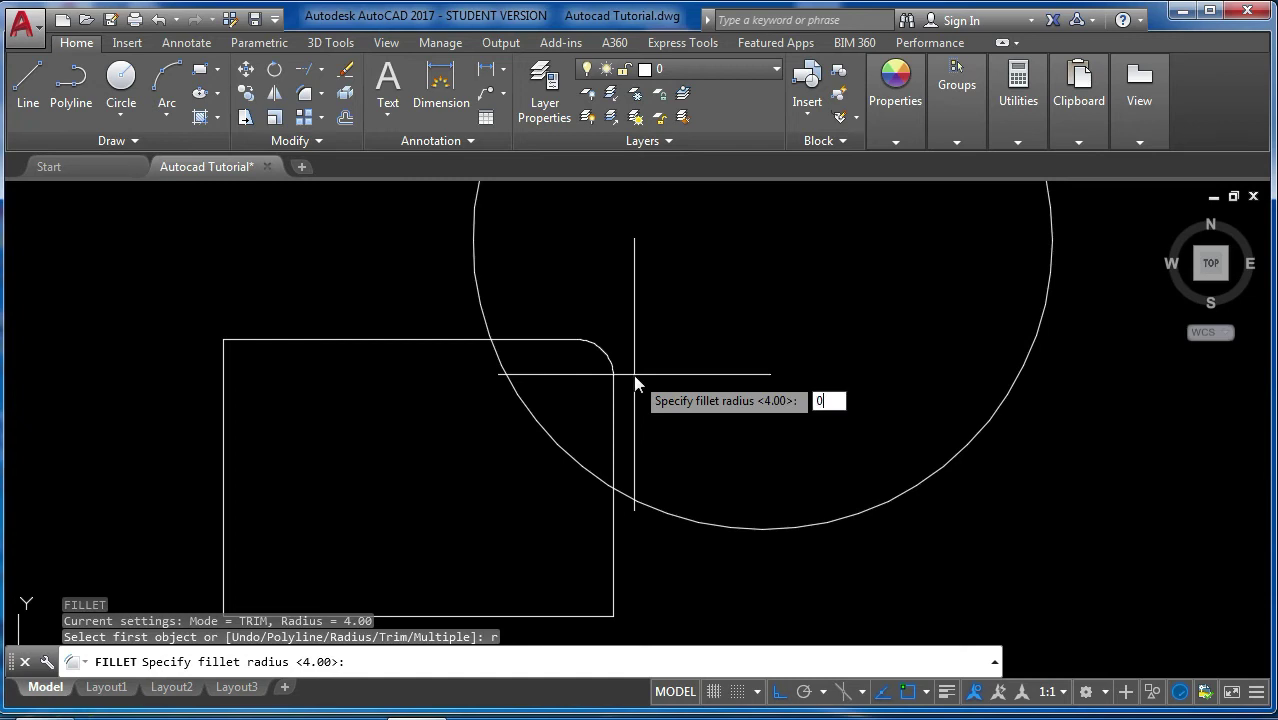
{"action": "key", "text": "Return"}
{"action": "left_click", "coordinate": [514, 340]}
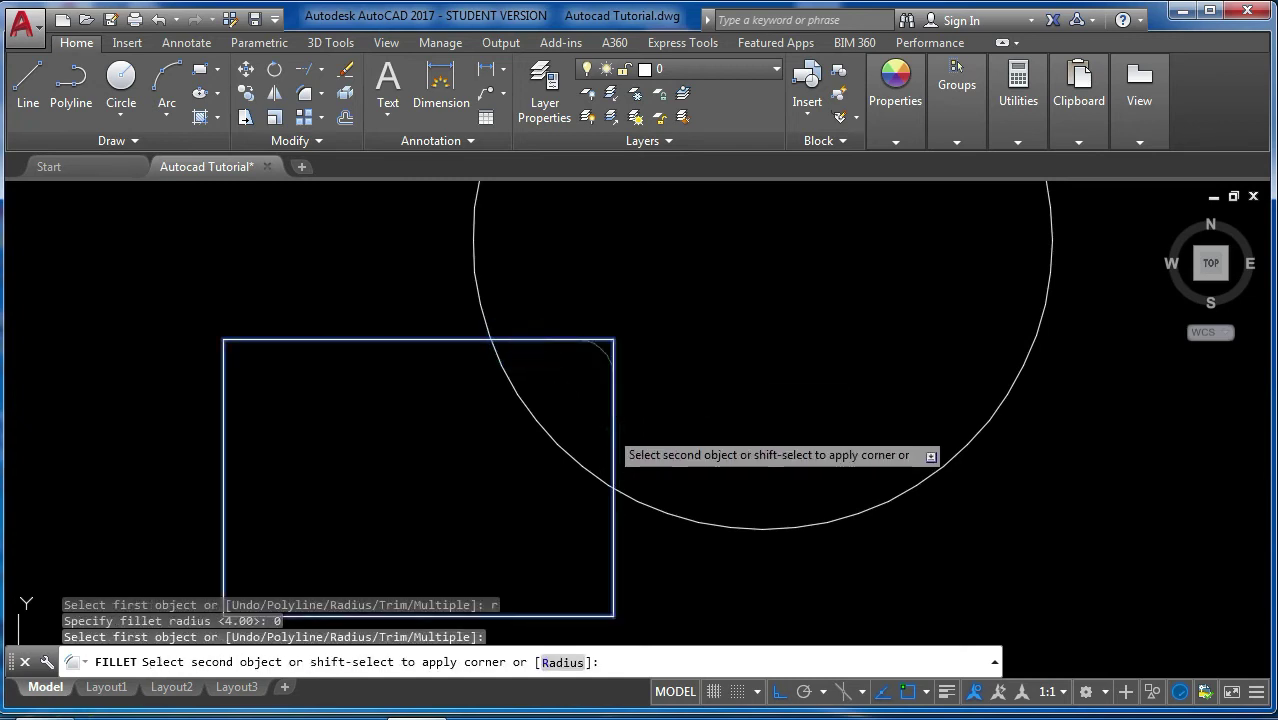
{"action": "left_click", "coordinate": [614, 441]}
{"action": "scroll", "coordinate": [616, 349], "scroll_direction": "up", "scroll_amount": 5}
{"action": "scroll", "coordinate": [610, 399], "scroll_direction": "up", "scroll_amount": 2}
{"action": "scroll", "coordinate": [707, 340], "scroll_direction": "down", "scroll_amount": 5}
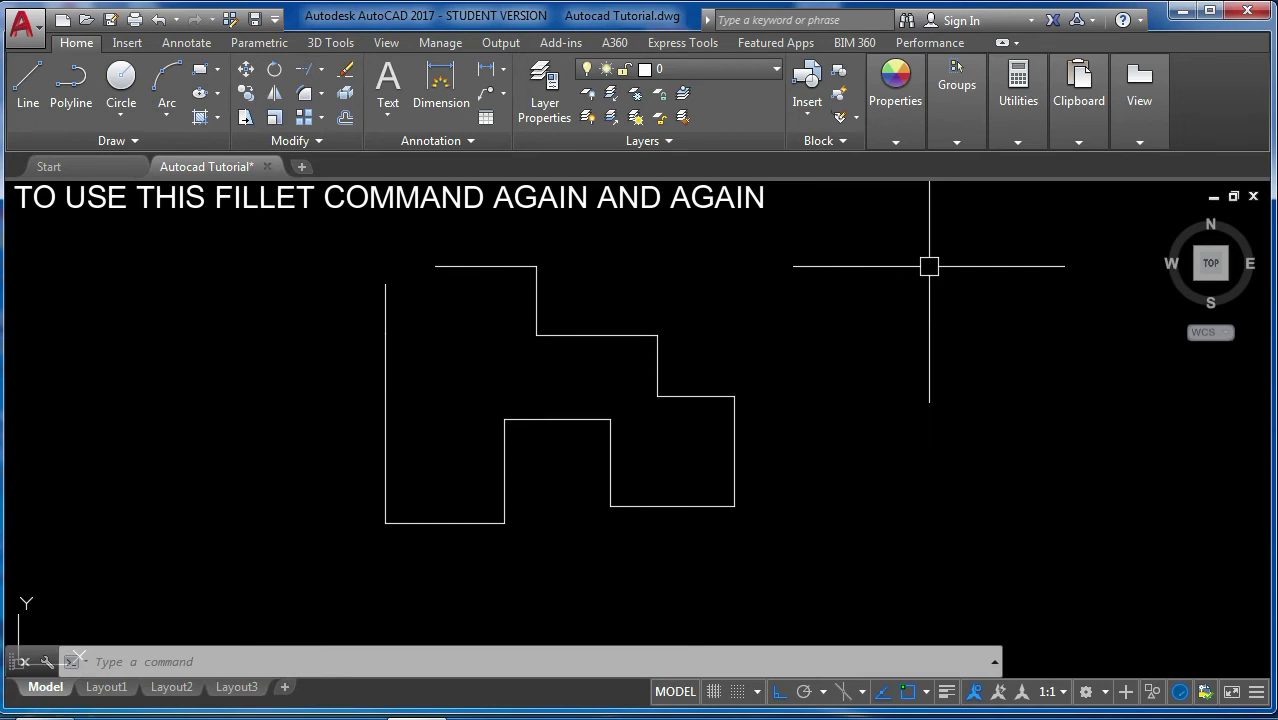
{"action": "key", "text": "Escape"}
{"action": "key", "text": "Escape"}
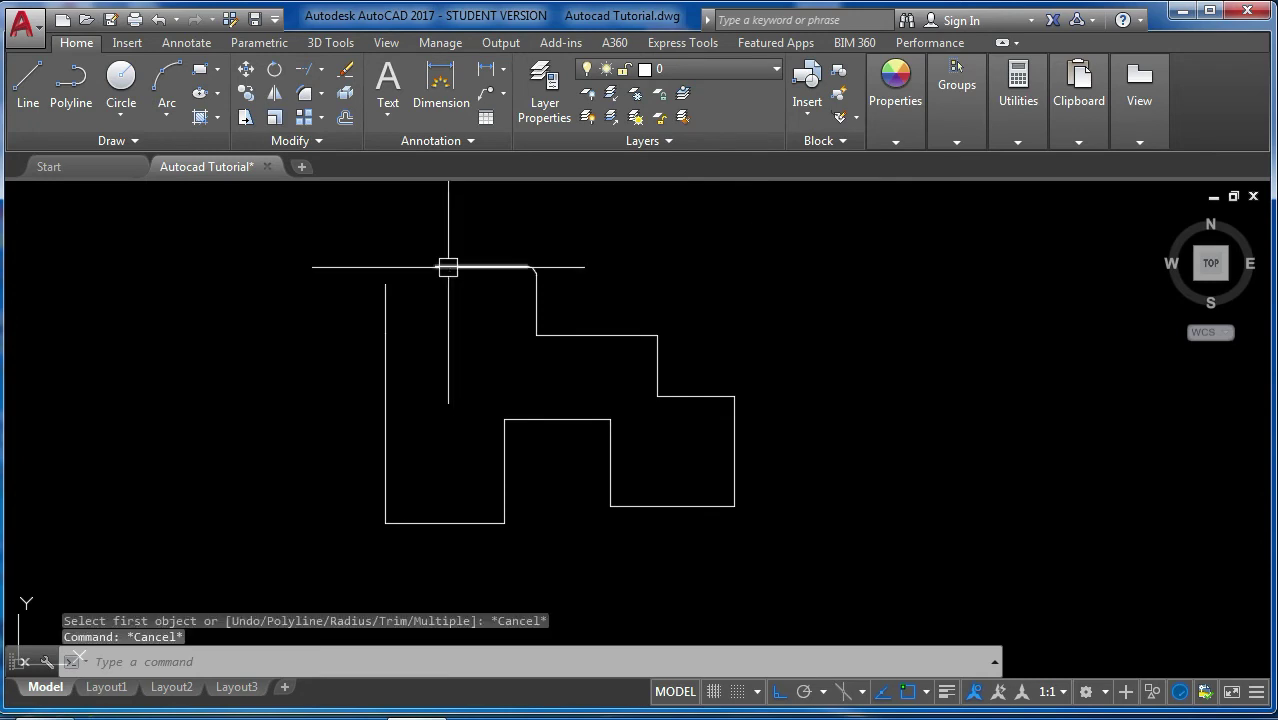
{"action": "key", "text": "Return"}
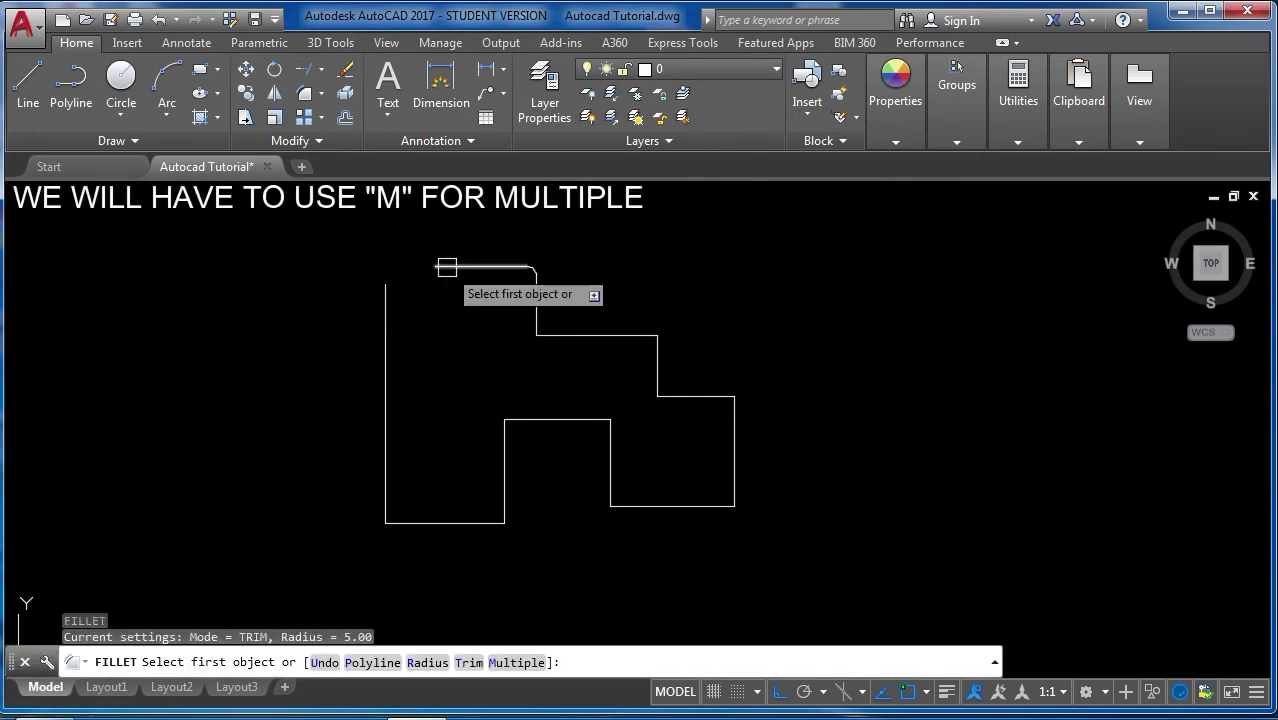
{"action": "type", "text": "m"}
{"action": "key", "text": "Return"}
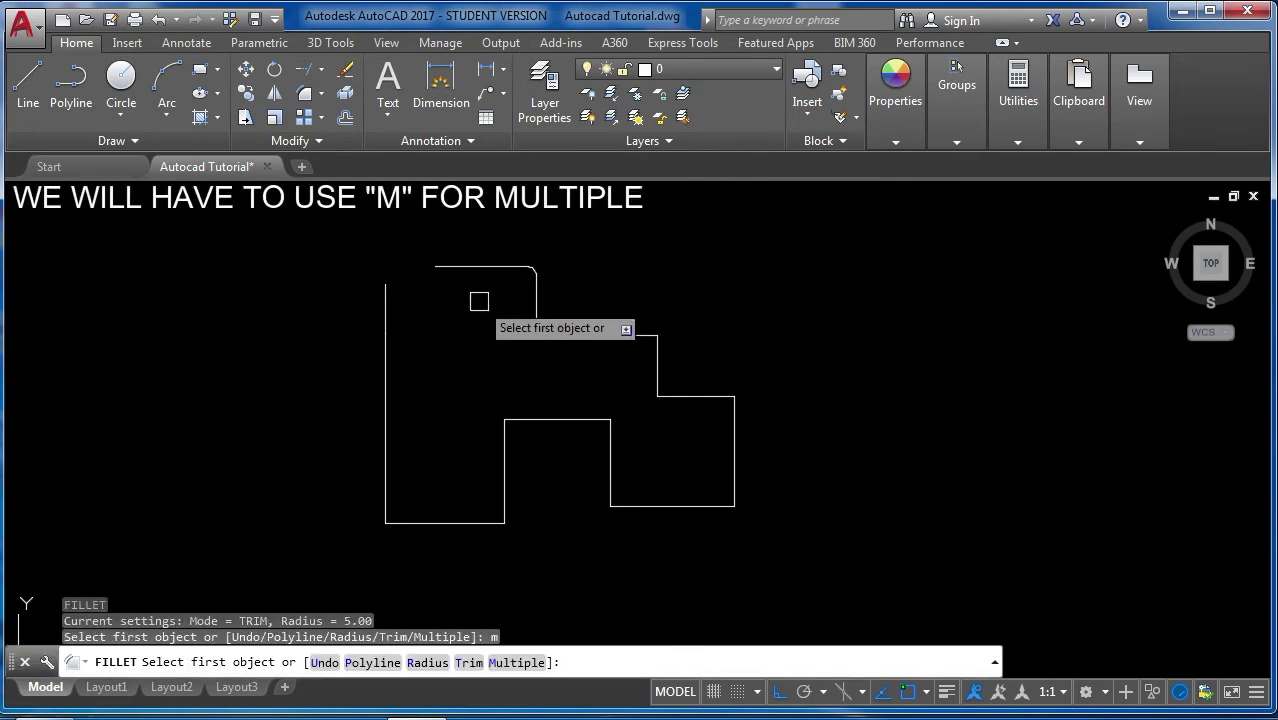
{"action": "left_click", "coordinate": [487, 268]}
{"action": "left_click", "coordinate": [531, 313]}
{"action": "left_click", "coordinate": [536, 309]}
{"action": "left_click", "coordinate": [581, 334]}
{"action": "left_click", "coordinate": [650, 366]}
{"action": "left_click", "coordinate": [632, 338]}
{"action": "left_click", "coordinate": [662, 379]}
{"action": "left_click", "coordinate": [695, 397]}
{"action": "left_click", "coordinate": [713, 397]}
{"action": "left_click", "coordinate": [730, 446]}
{"action": "left_click", "coordinate": [727, 476]}
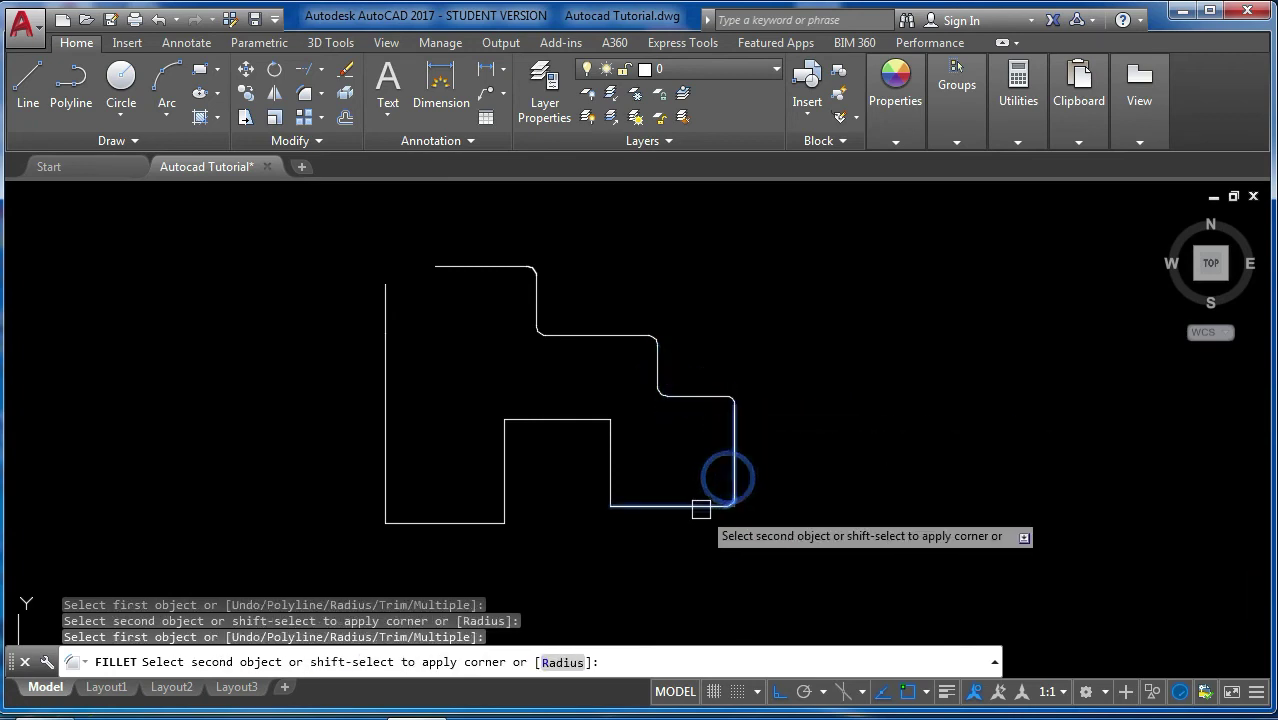
{"action": "left_click", "coordinate": [700, 506]}
{"action": "left_click", "coordinate": [385, 492]}
{"action": "left_click", "coordinate": [470, 523]}
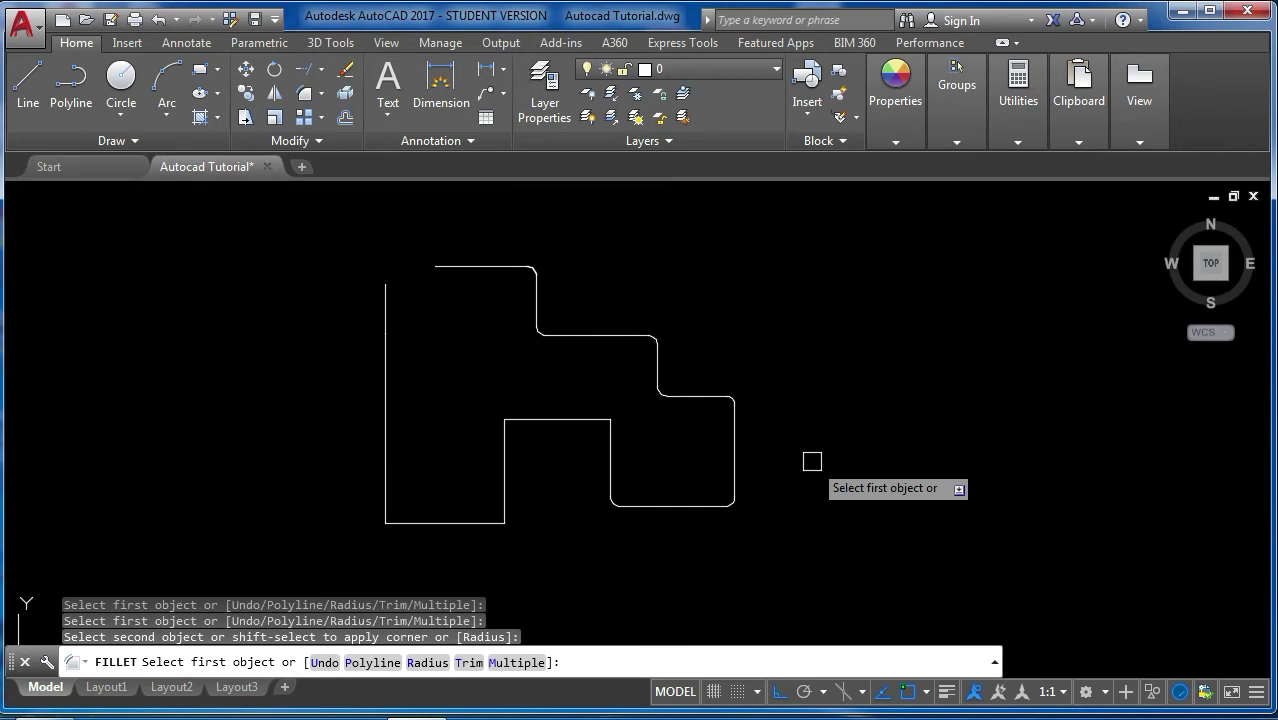
{"action": "key", "text": "ctrl+z"}
{"action": "type", "text": "f"}
{"action": "key", "text": "Return"}
{"action": "type", "text": "r"}
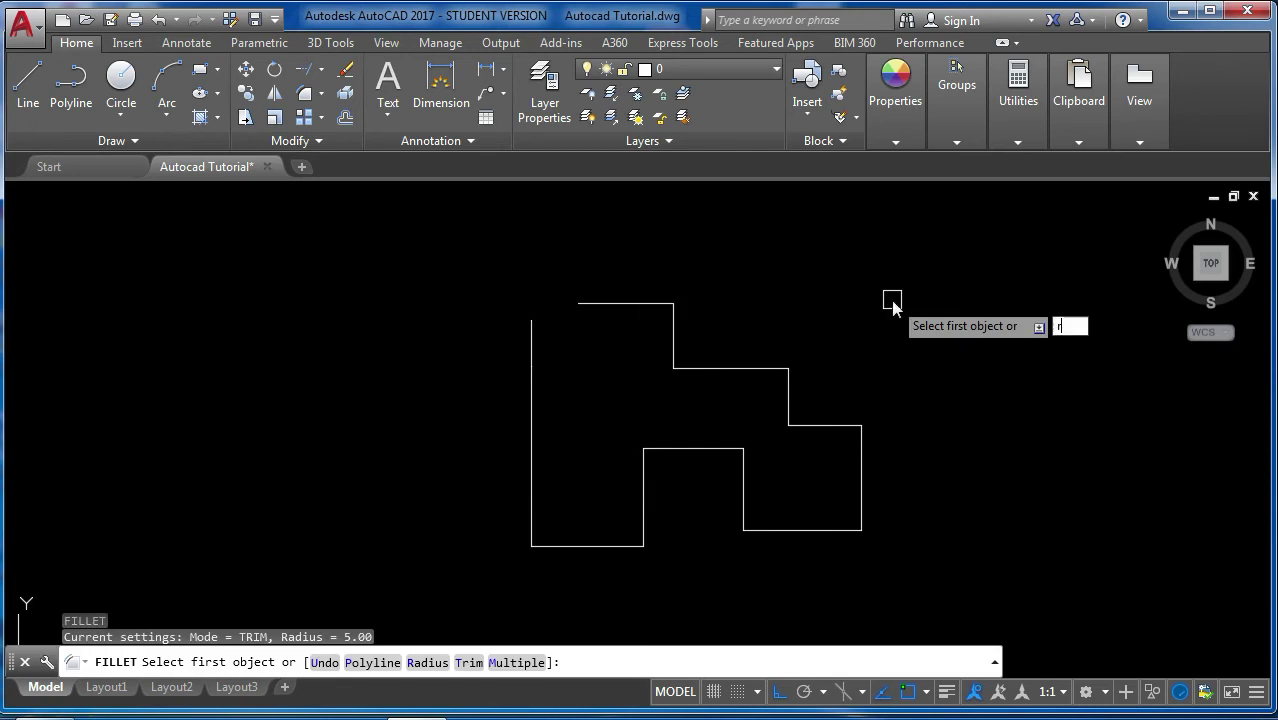
{"action": "key", "text": "Return"}
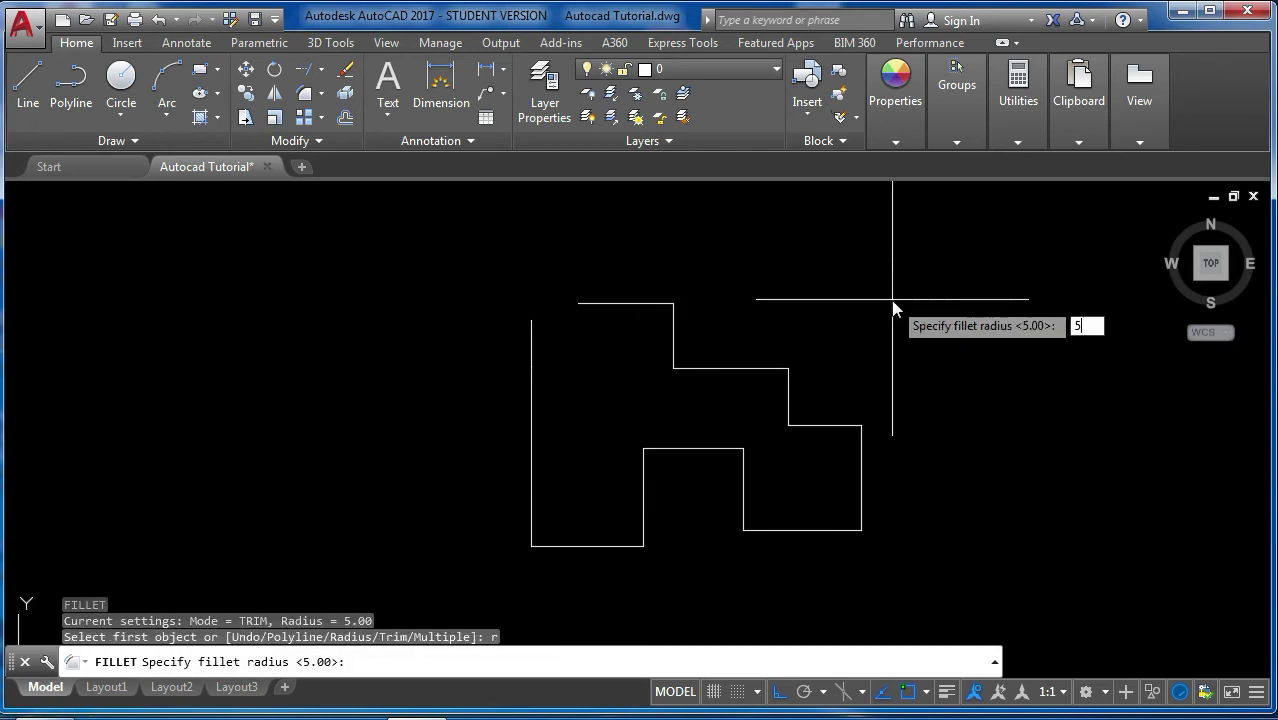
{"action": "key", "text": "Return"}
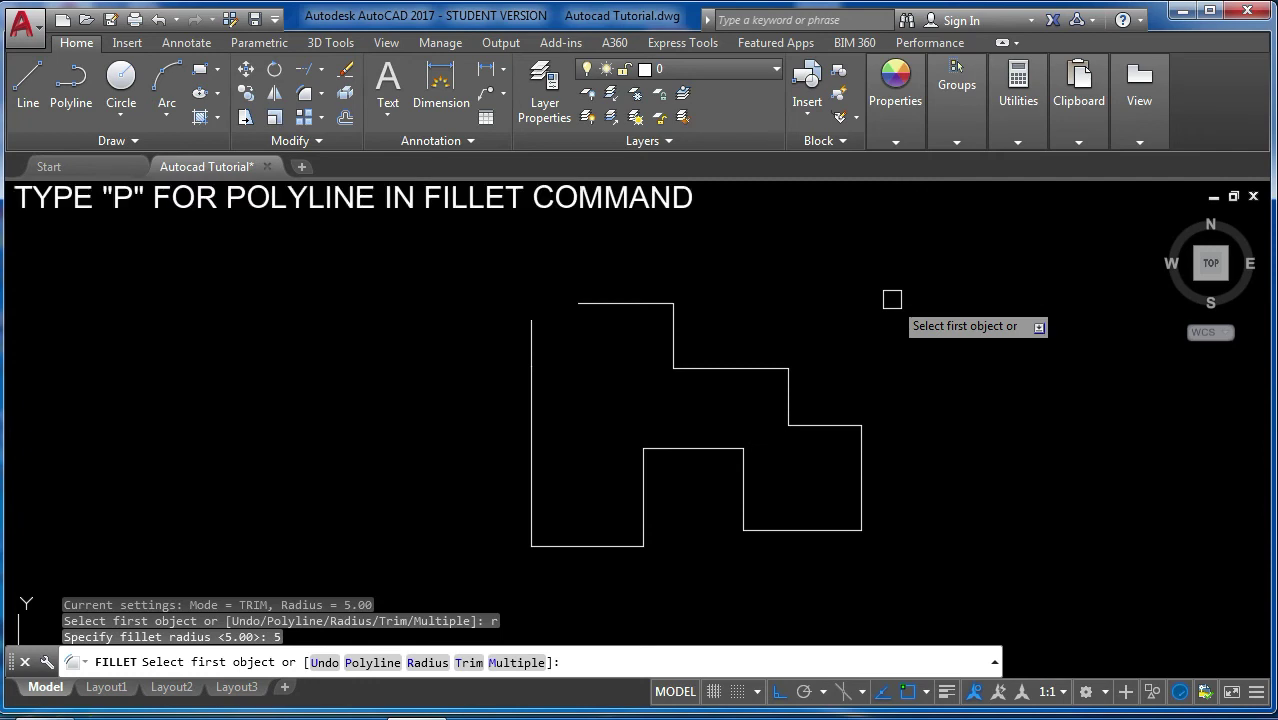
{"action": "type", "text": "p"}
{"action": "key", "text": "Return"}
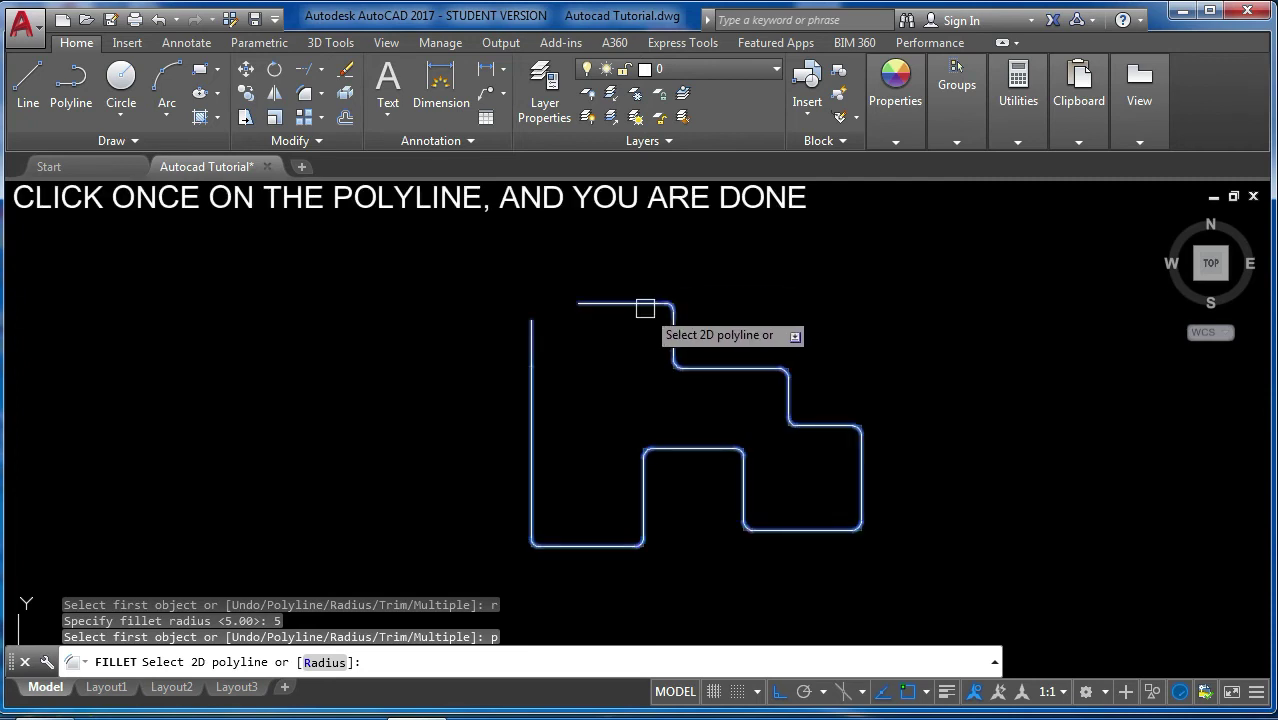
{"action": "left_click", "coordinate": [645, 308]}
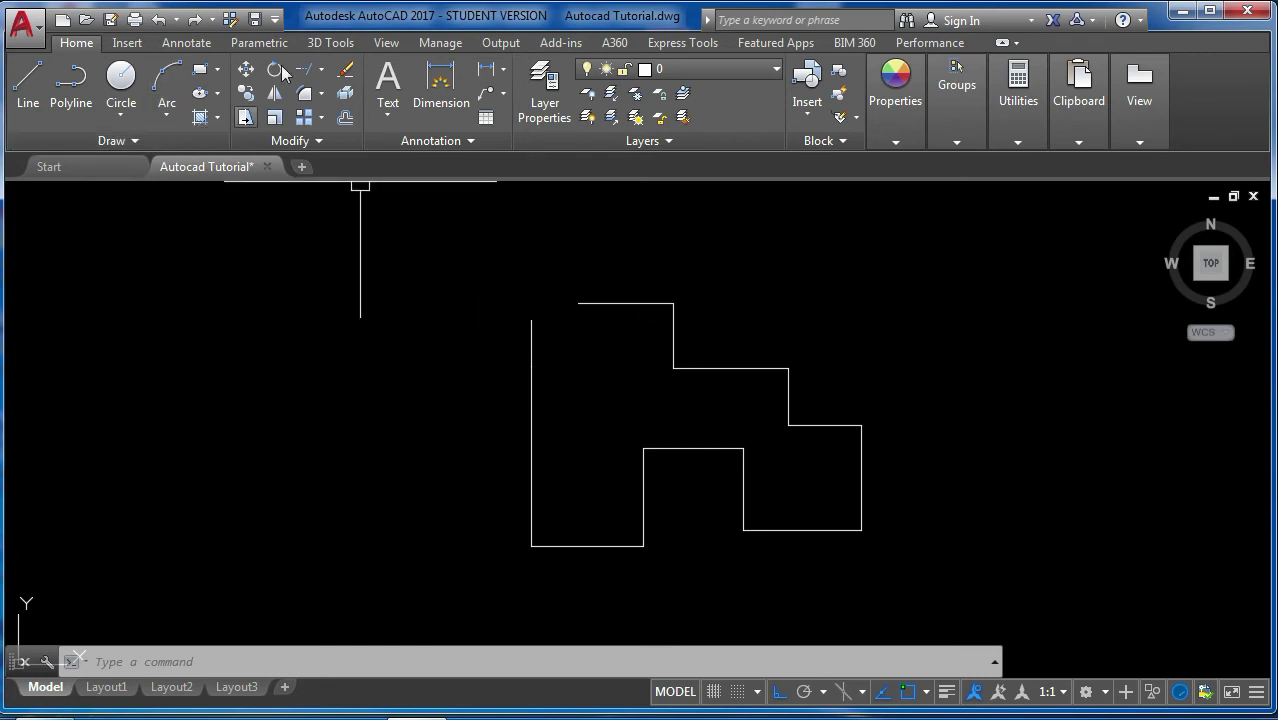
- Start Chamfer from the ribbon's fillet/chamfer dropdown, then cancel it
{"action": "left_click", "coordinate": [322, 100]}
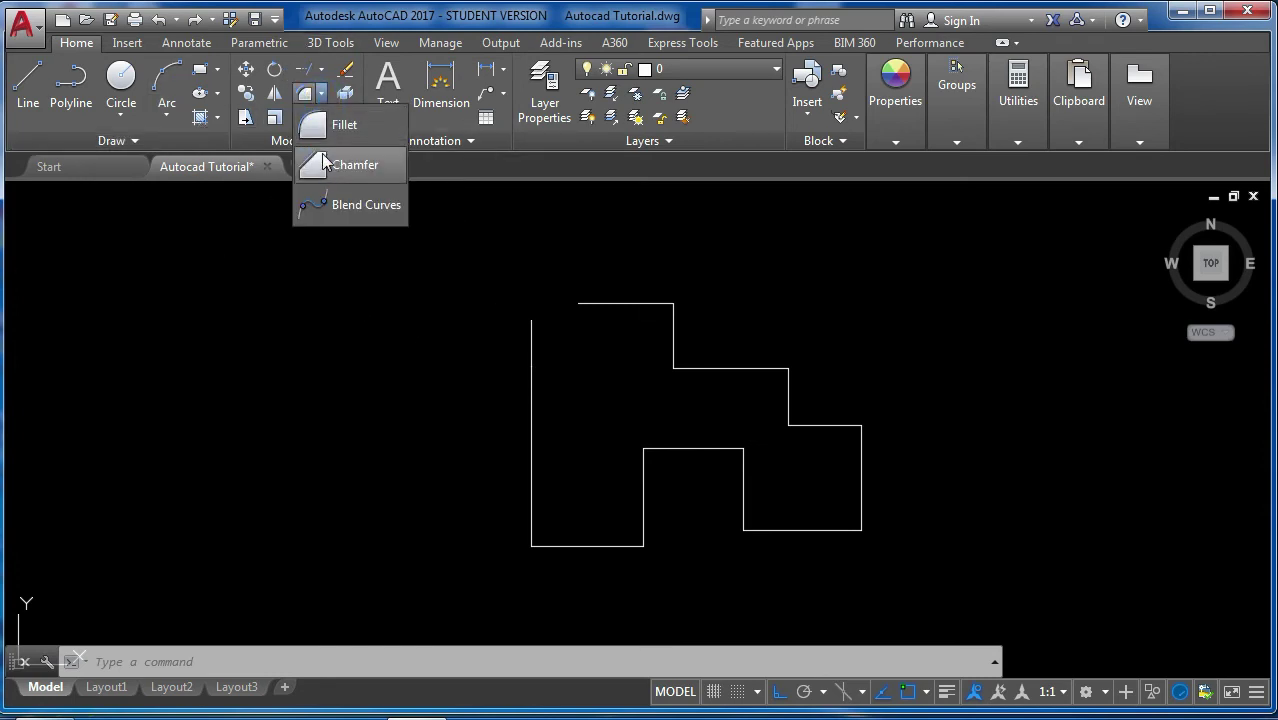
{"action": "left_click", "coordinate": [324, 163]}
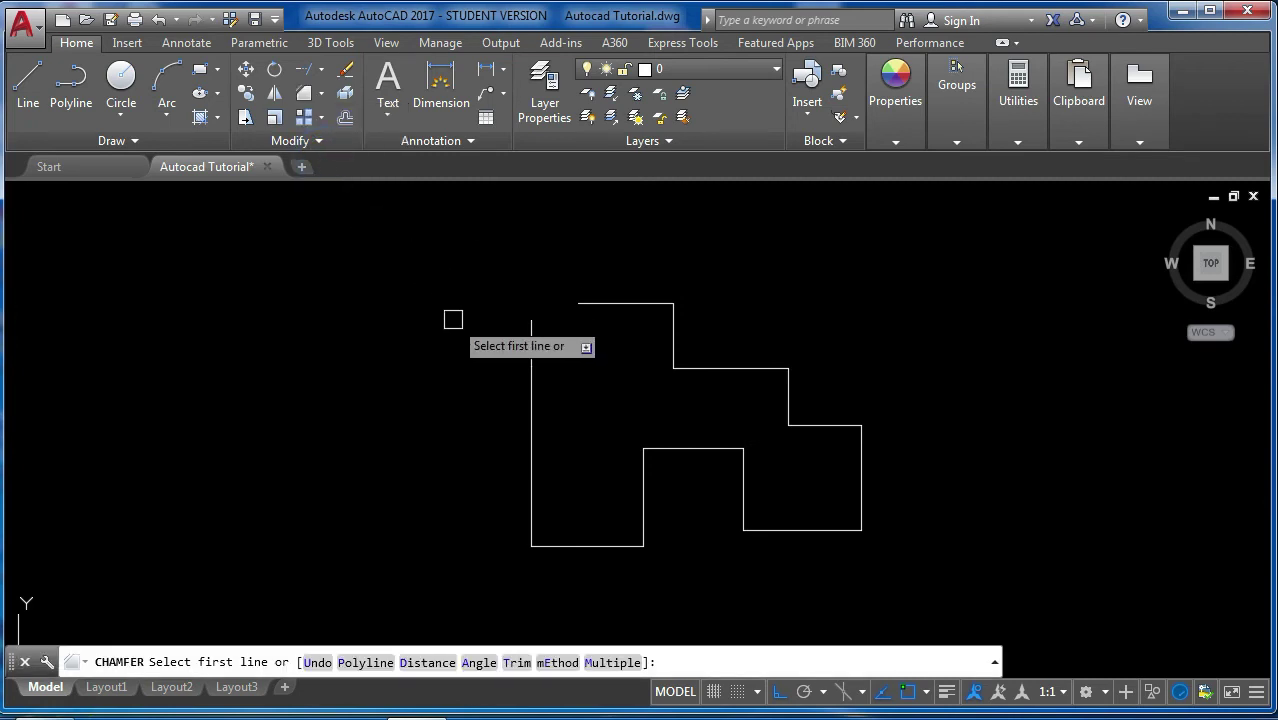
{"action": "key", "text": "Escape"}
{"action": "type", "text": "CHA"}
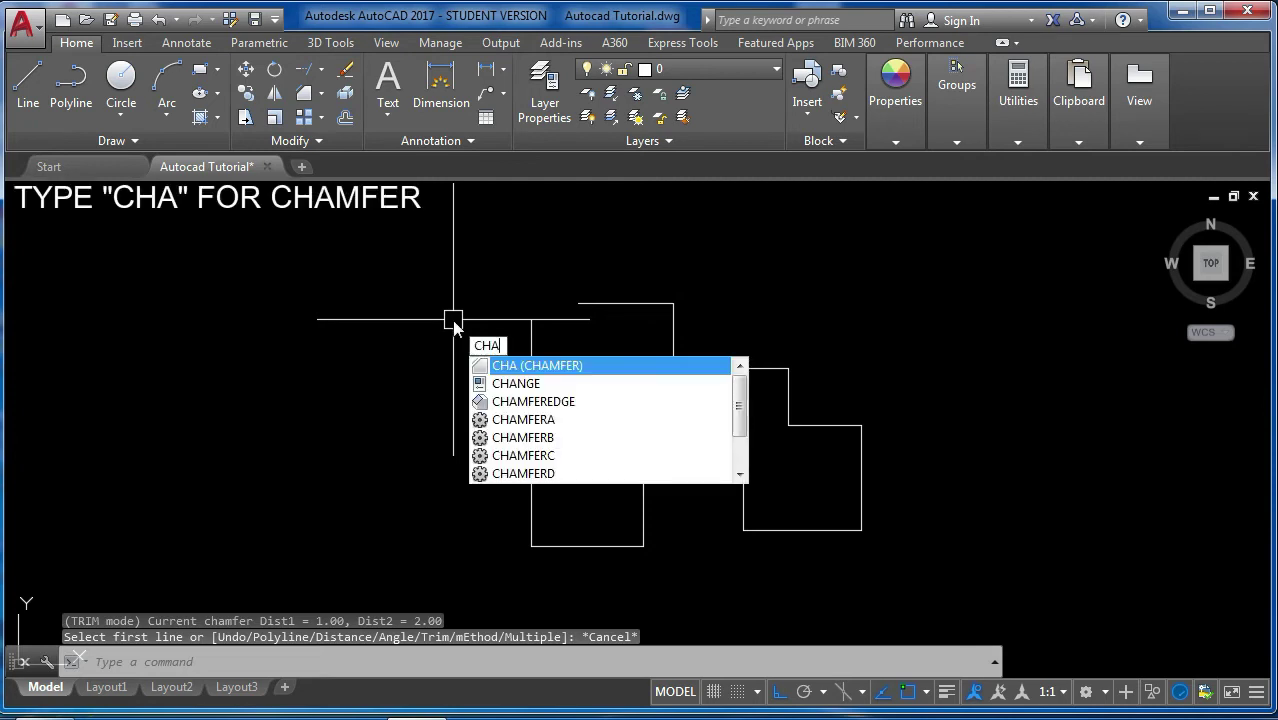
{"action": "key", "text": "Return"}
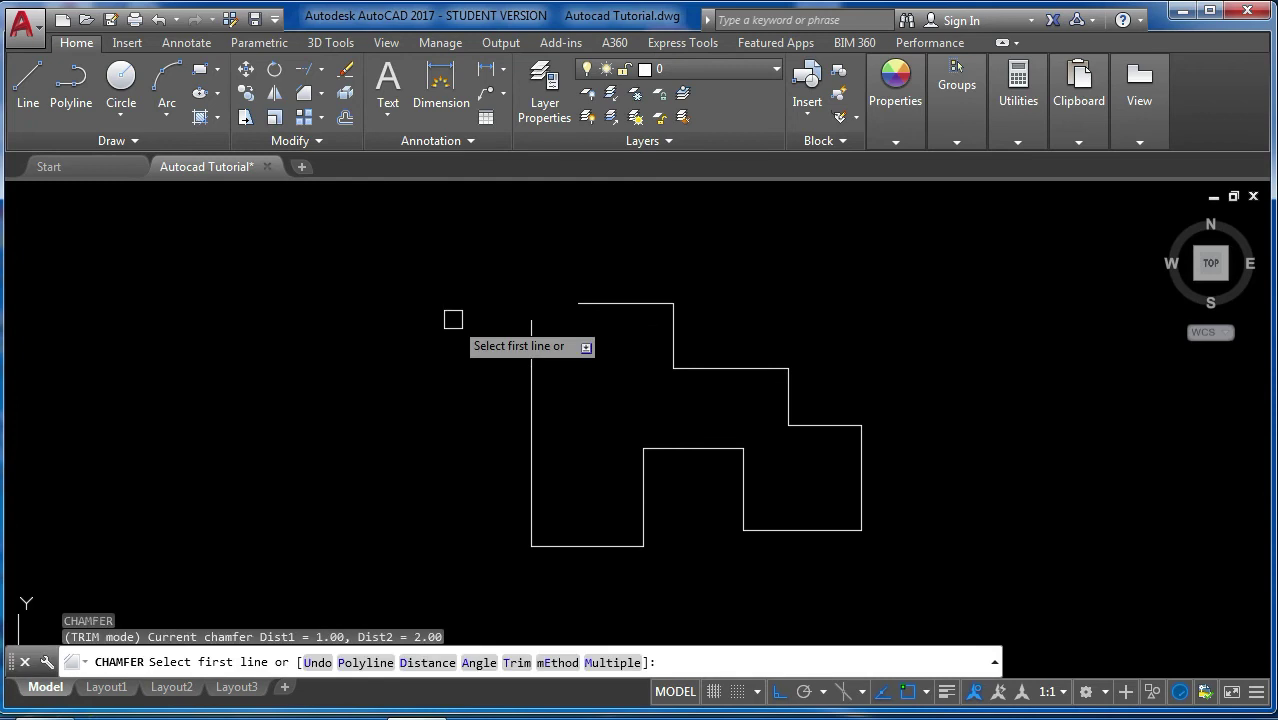
- Undo the erase and trim edits to the outline and start a chamfer again
{"action": "key", "text": "ctrl+z"}
{"action": "key", "text": "ctrl+z"}
{"action": "key", "text": "ctrl+z"}
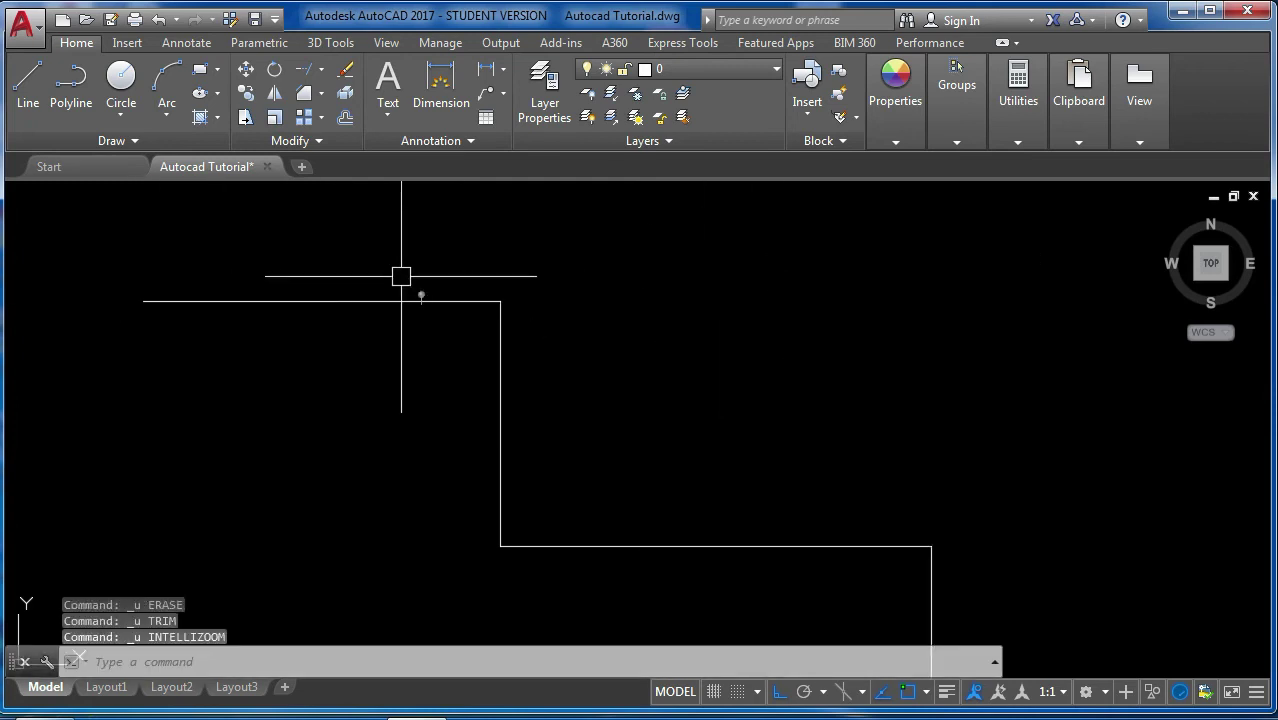
{"action": "scroll", "coordinate": [237, 297], "scroll_direction": "up", "scroll_amount": 2}
{"action": "scroll", "coordinate": [406, 348], "scroll_direction": "down", "scroll_amount": 2}
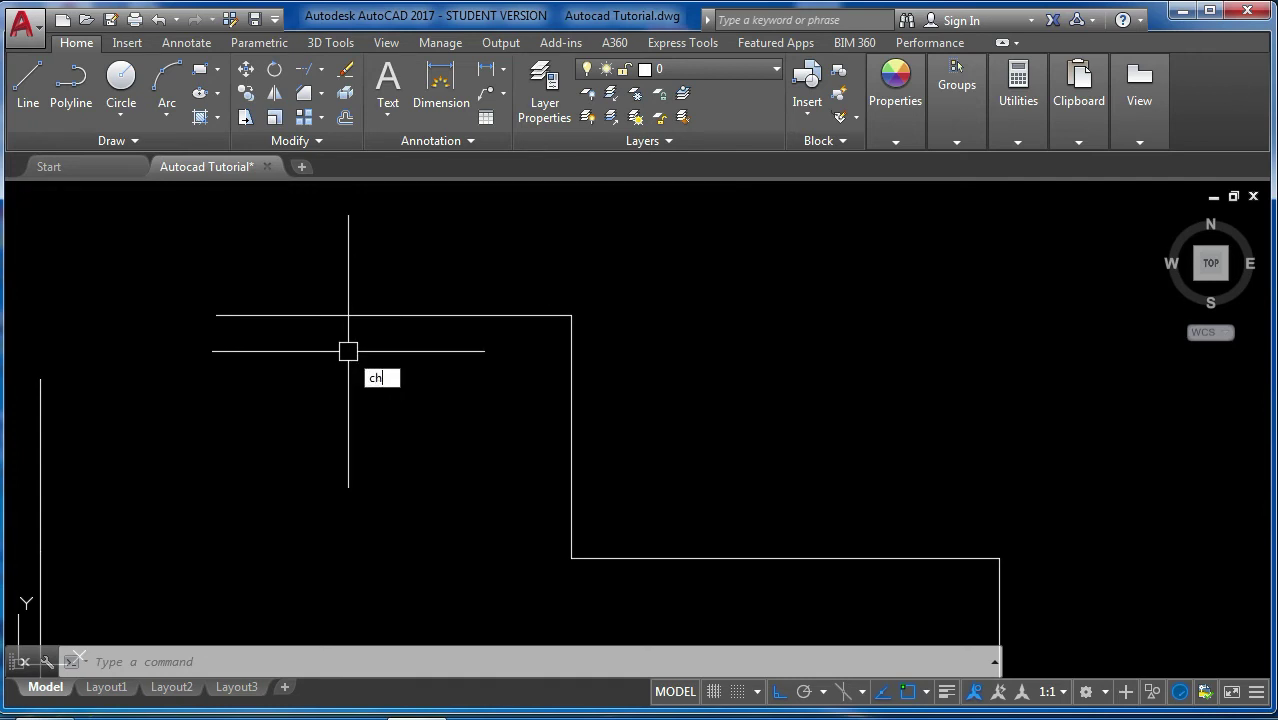
{"action": "type", "text": "a"}
{"action": "key", "text": "Return"}
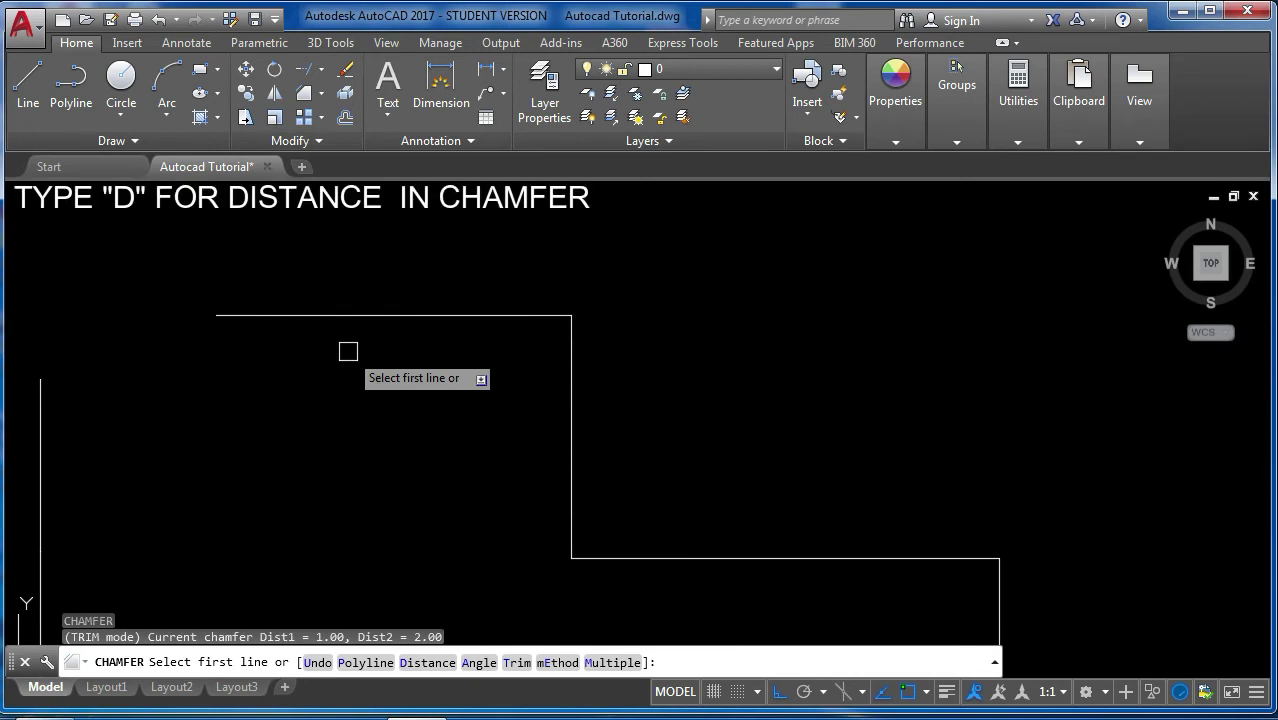
{"action": "type", "text": "d"}
- Set chamfer distances 1 and 2, then chamfer the top line and vertical line corner
{"action": "key", "text": "Return"}
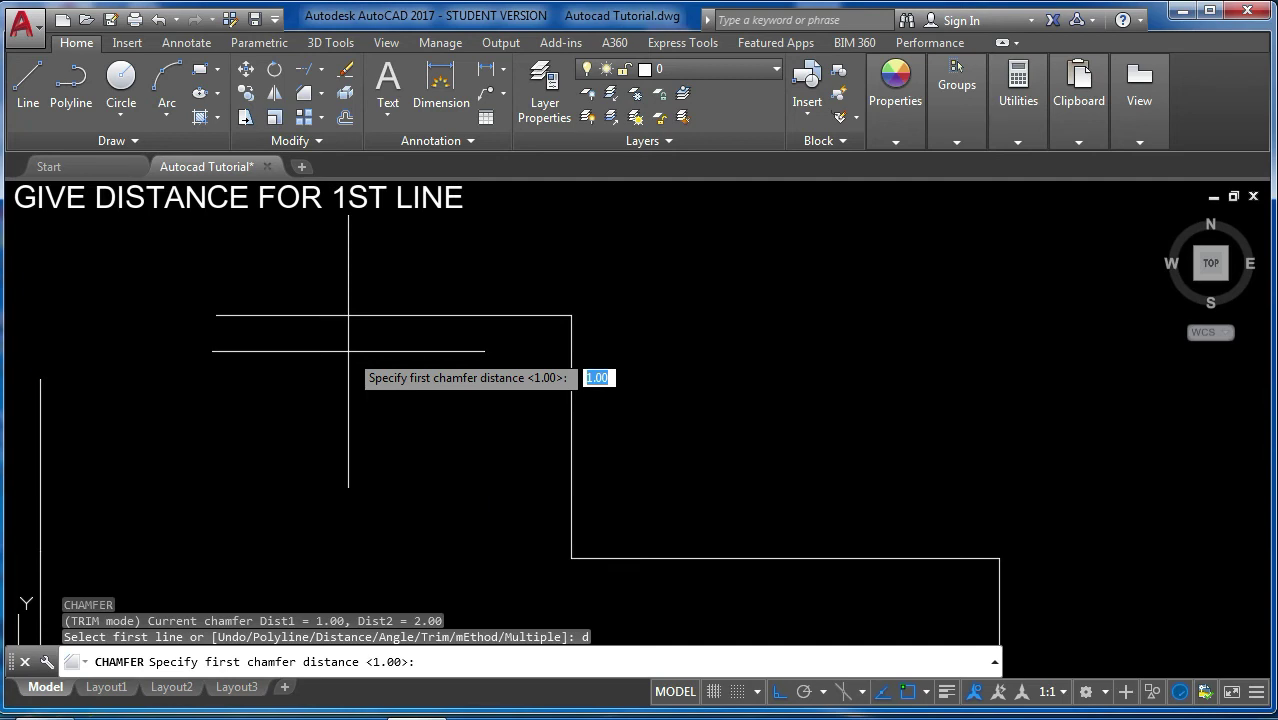
{"action": "type", "text": "1"}
{"action": "key", "text": "Return"}
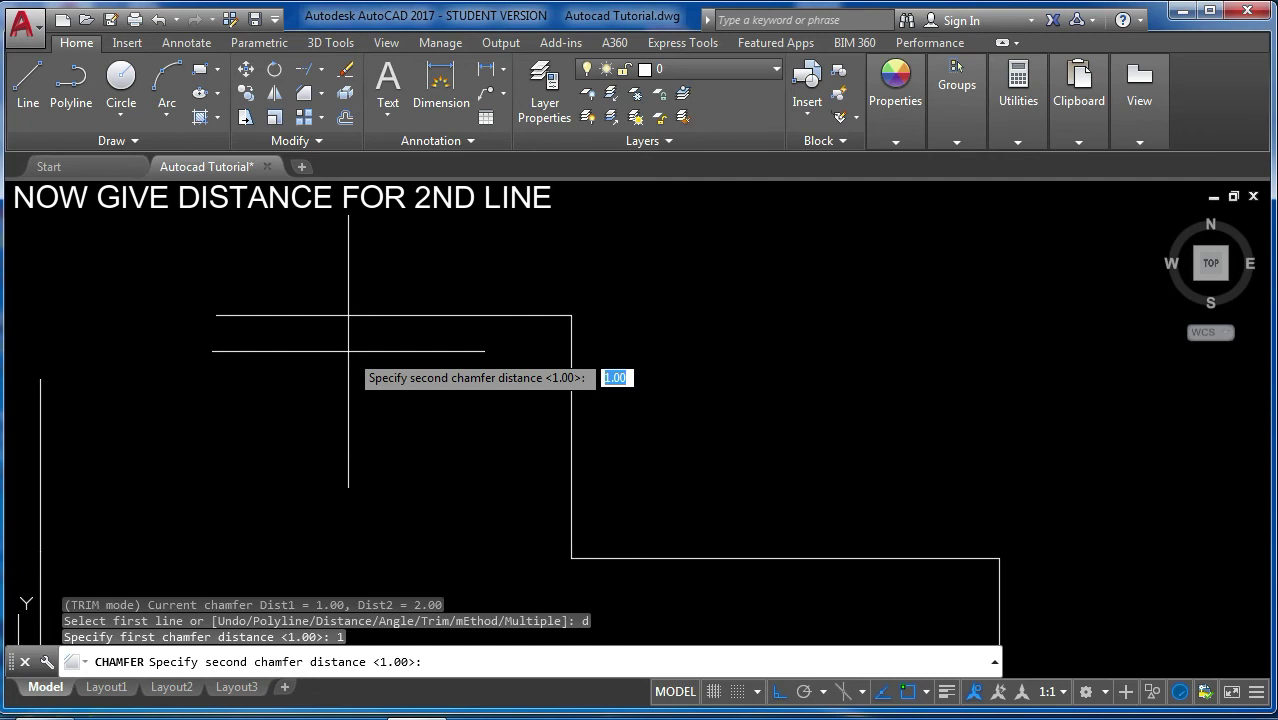
{"action": "type", "text": "2"}
{"action": "key", "text": "Return"}
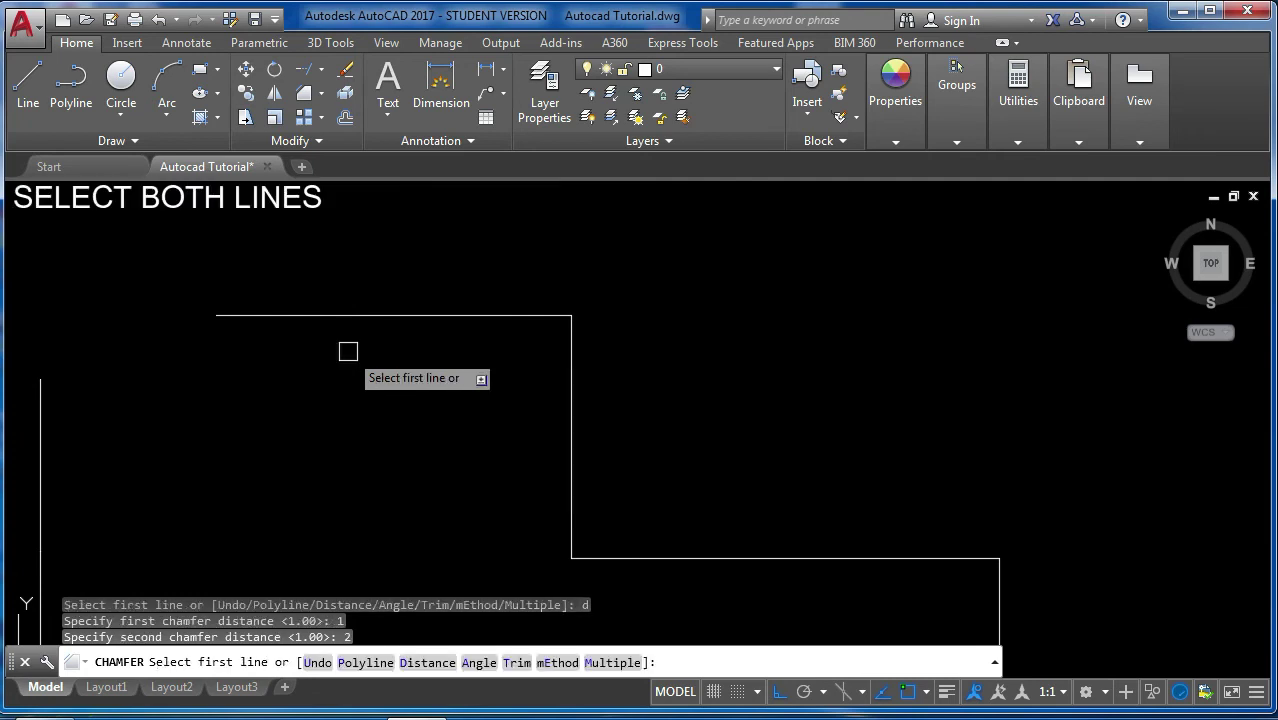
{"action": "left_click", "coordinate": [375, 311]}
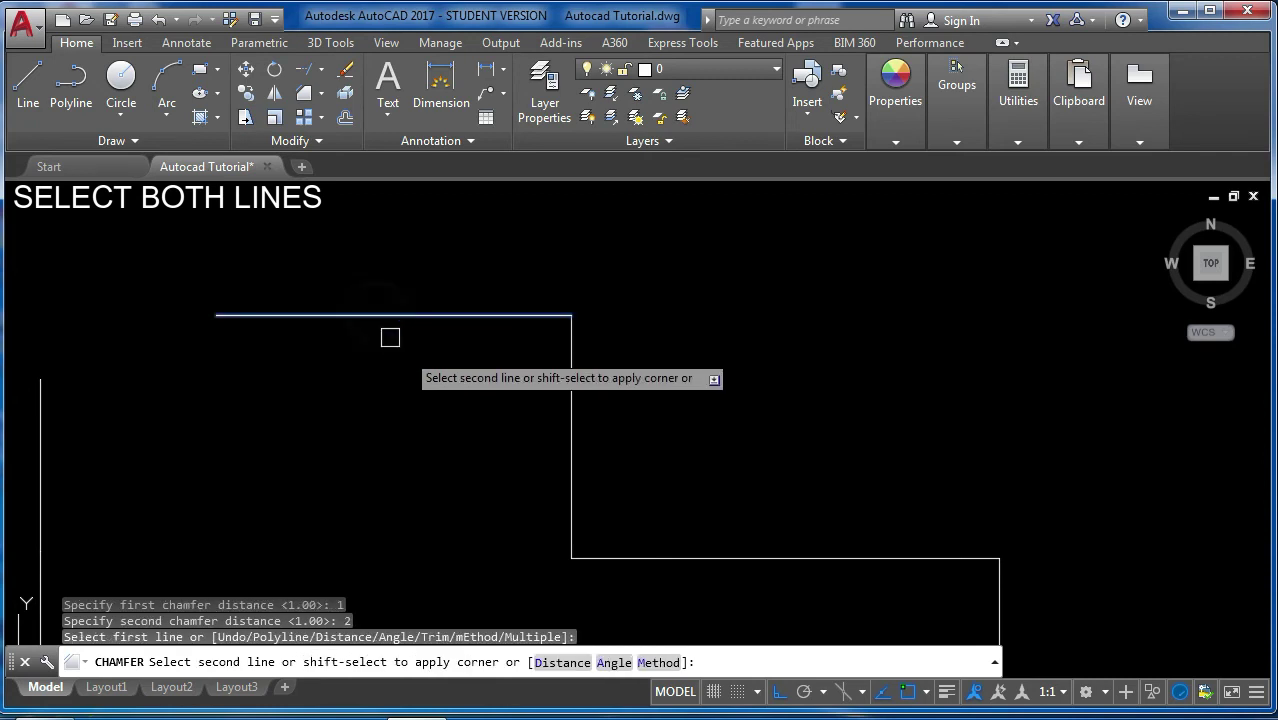
{"action": "left_click", "coordinate": [568, 450]}
{"action": "scroll", "coordinate": [563, 316], "scroll_direction": "up", "scroll_amount": 6}
{"action": "scroll", "coordinate": [566, 325], "scroll_direction": "up", "scroll_amount": 6}
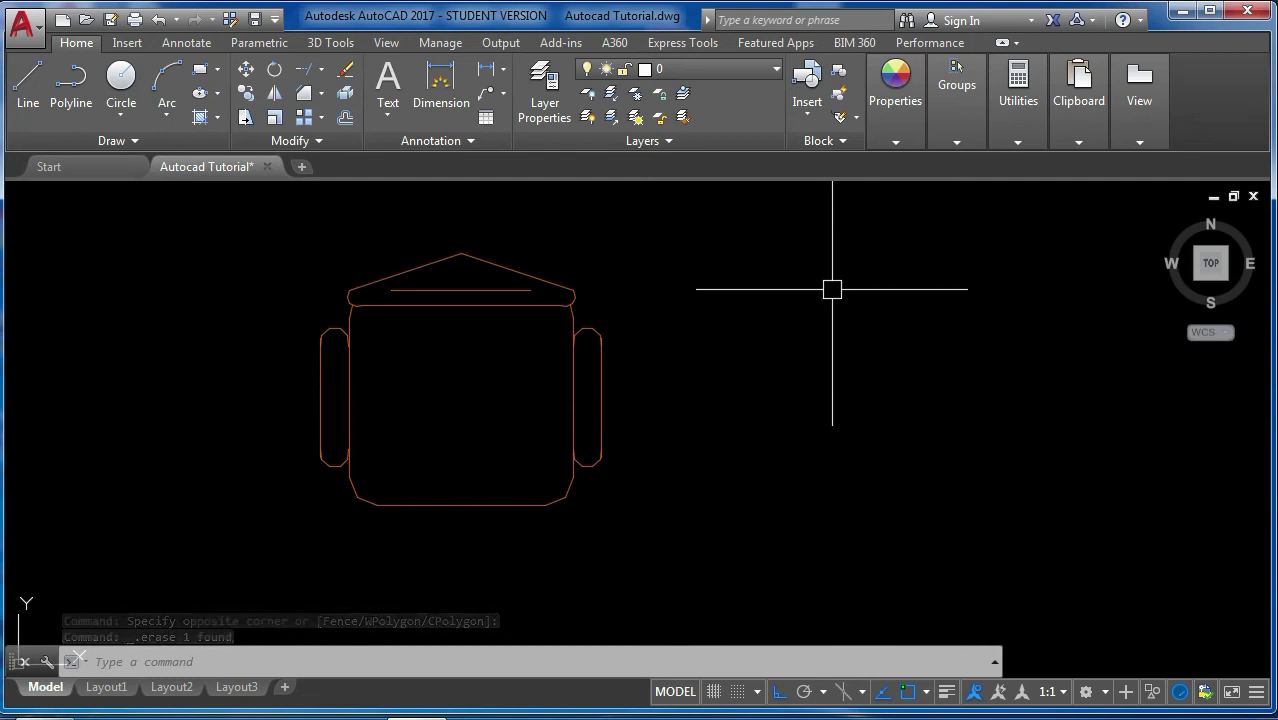
- Dimension the roofed chair: 0.45 from apex to bottom midpoint and 0.50 across the arms
{"action": "left_click", "coordinate": [441, 85]}
{"action": "left_click", "coordinate": [461, 254]}
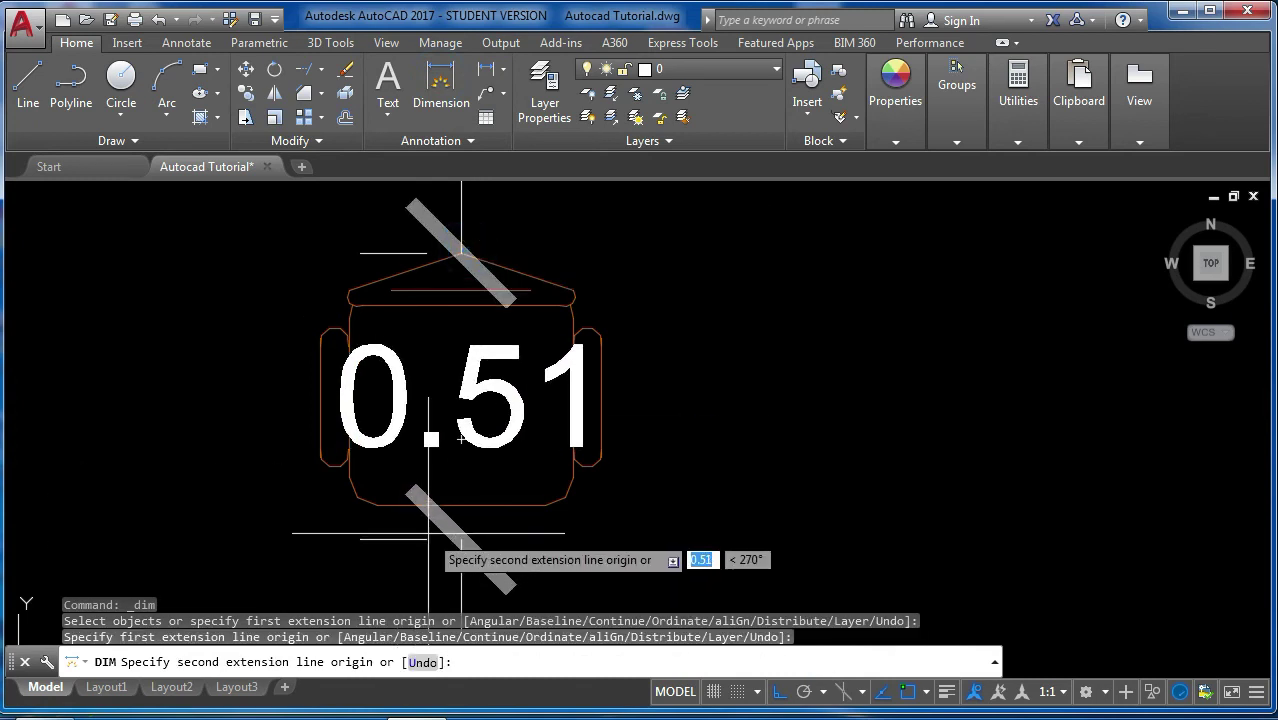
{"action": "left_click", "coordinate": [461, 504]}
{"action": "left_click", "coordinate": [760, 505]}
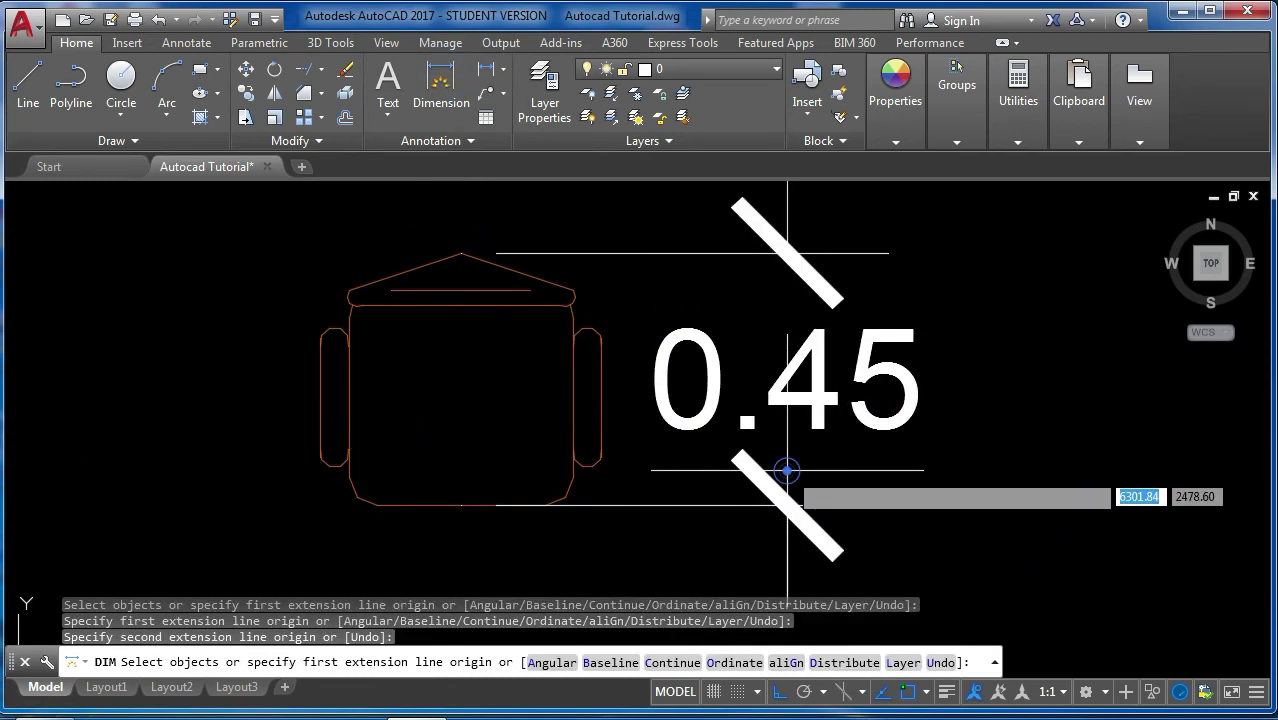
{"action": "middle_click_drag", "start_coordinate": [325, 396], "coordinate": [473, 463]}
{"action": "left_click", "coordinate": [473, 463]}
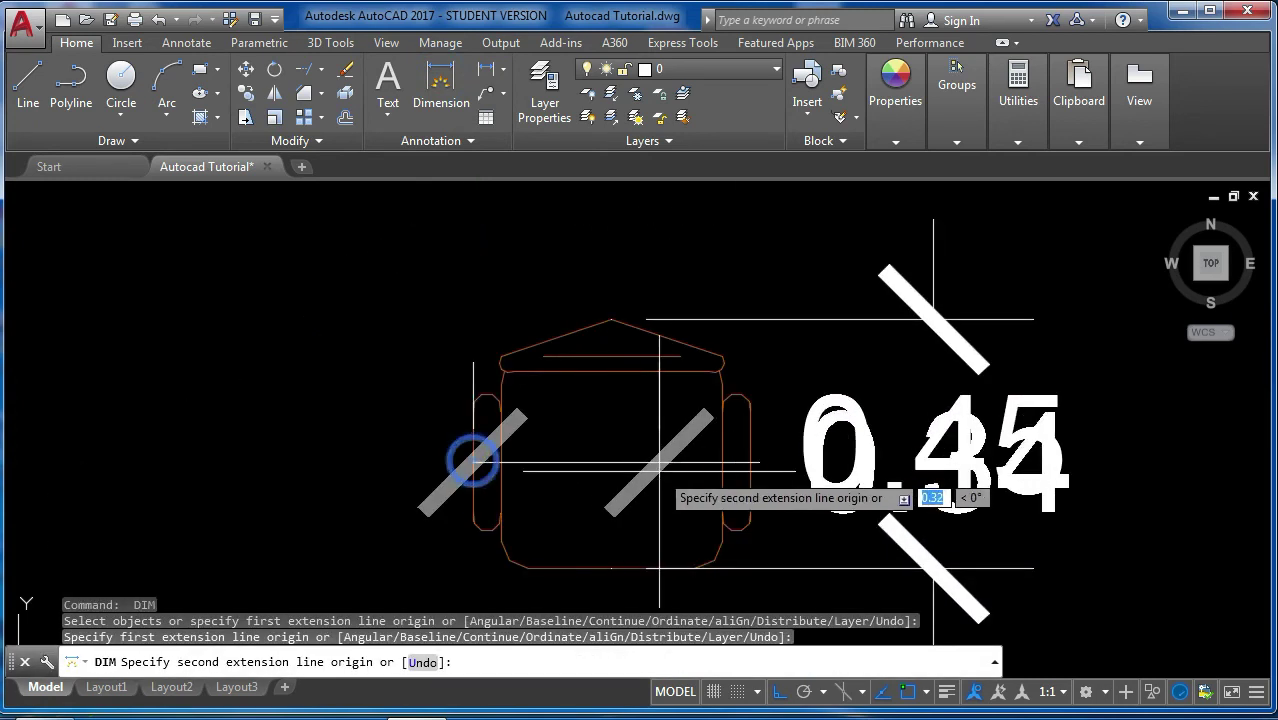
{"action": "left_click", "coordinate": [722, 463]}
{"action": "scroll", "coordinate": [748, 464], "scroll_direction": "down", "scroll_amount": 5}
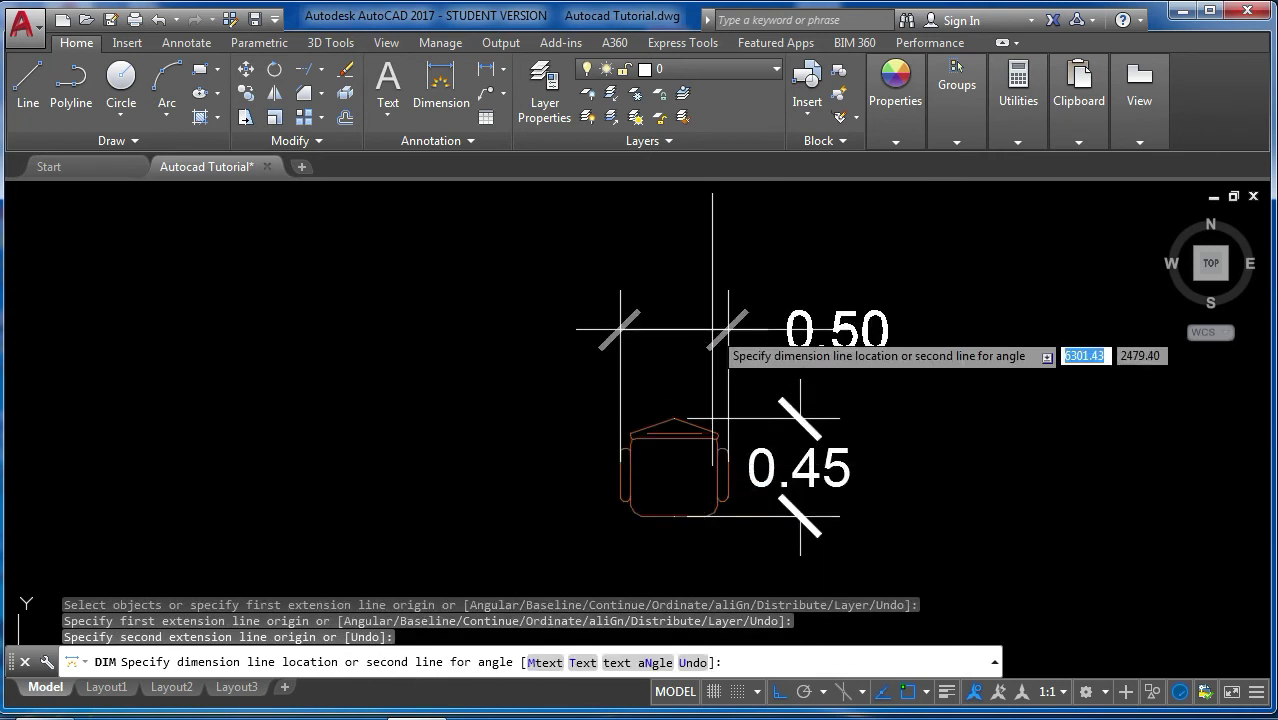
{"action": "left_click", "coordinate": [622, 312]}
{"action": "scroll", "coordinate": [700, 470], "scroll_direction": "up", "scroll_amount": 3}
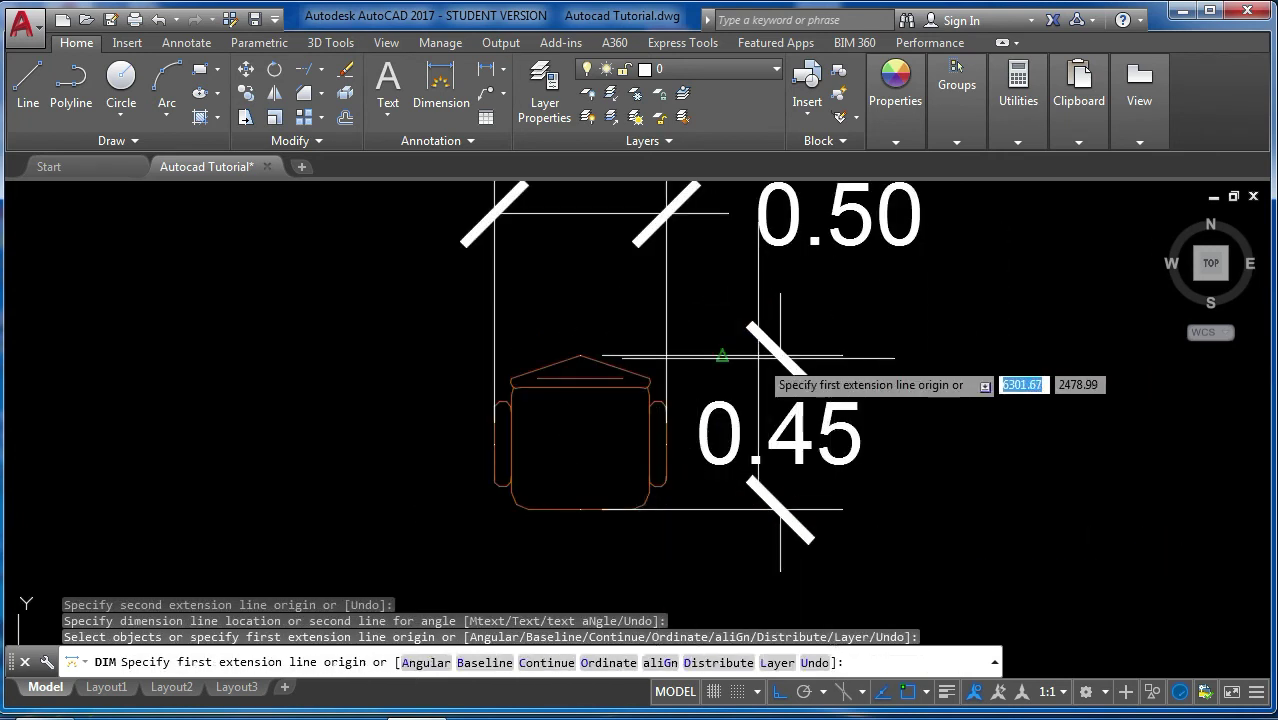
{"action": "key", "text": "Escape"}
{"action": "key", "text": "Escape"}
{"action": "scroll", "coordinate": [713, 357], "scroll_direction": "down", "scroll_amount": 2}
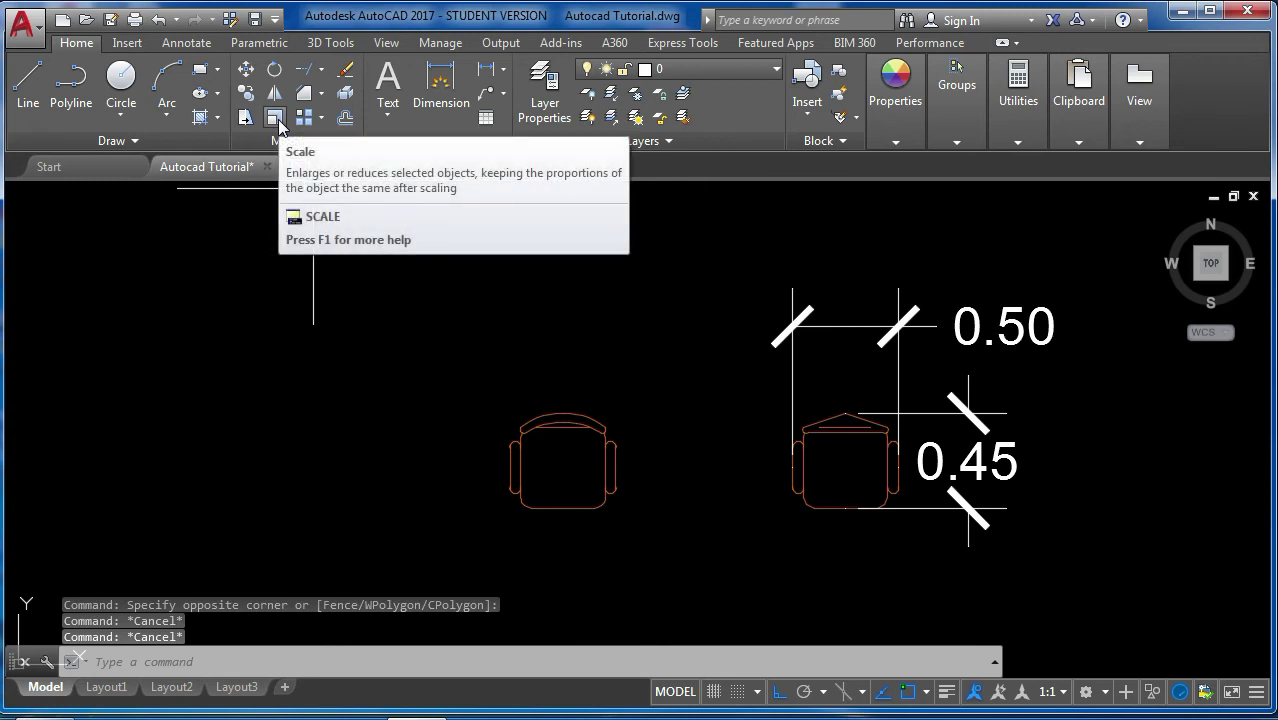
- Scale the left chair's 18 objects by factor 2 about its bottom midpoint
{"action": "key", "text": "Escape"}
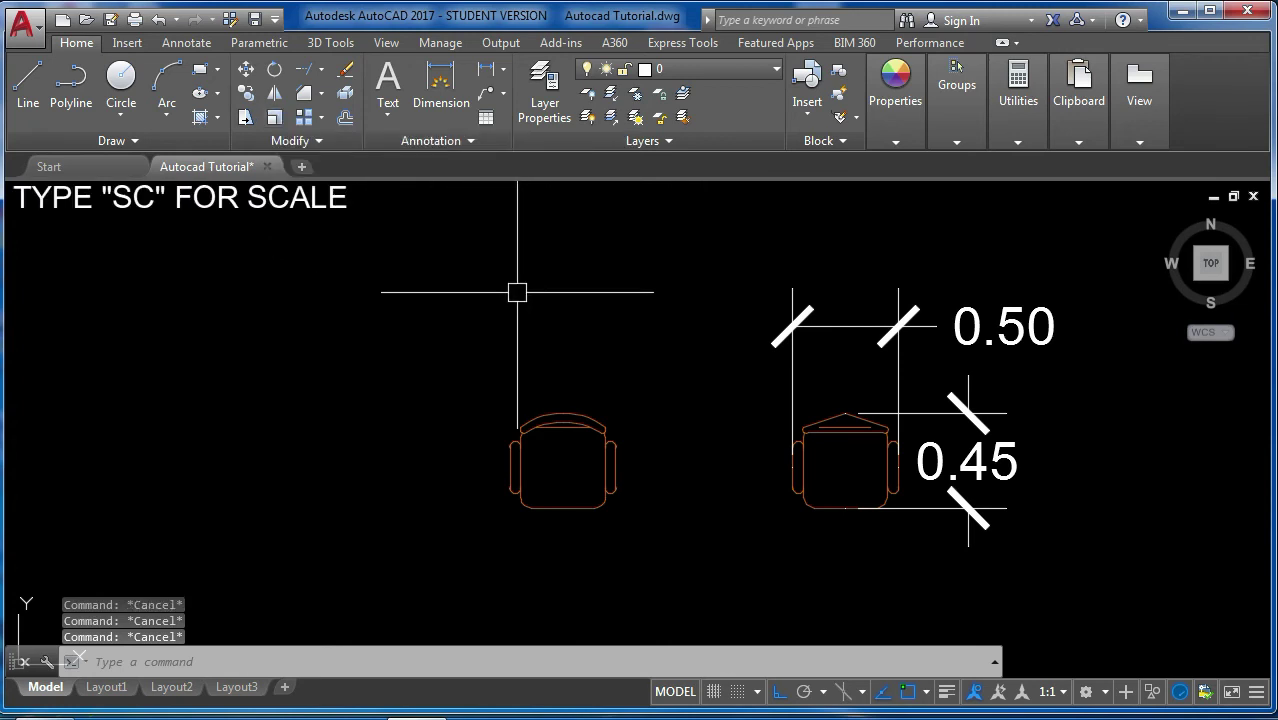
{"action": "type", "text": "sc"}
{"action": "key", "text": "Return"}
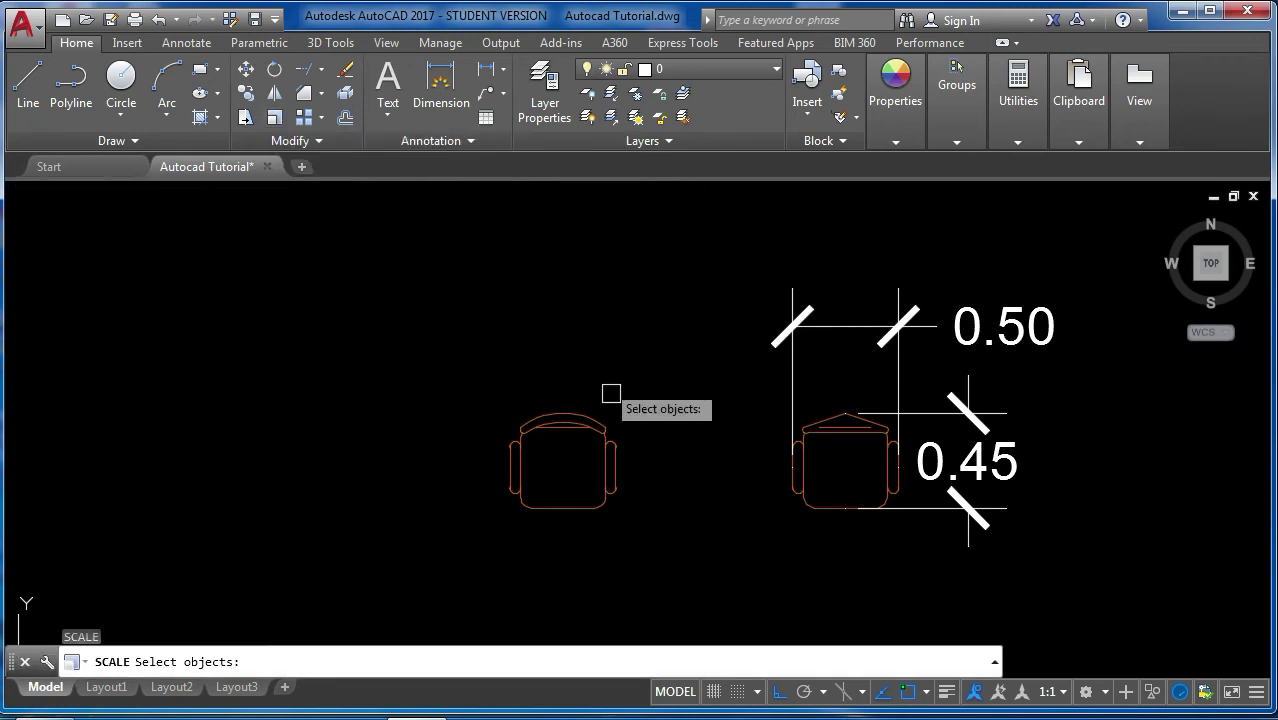
{"action": "left_click", "coordinate": [662, 545]}
{"action": "left_click", "coordinate": [379, 340]}
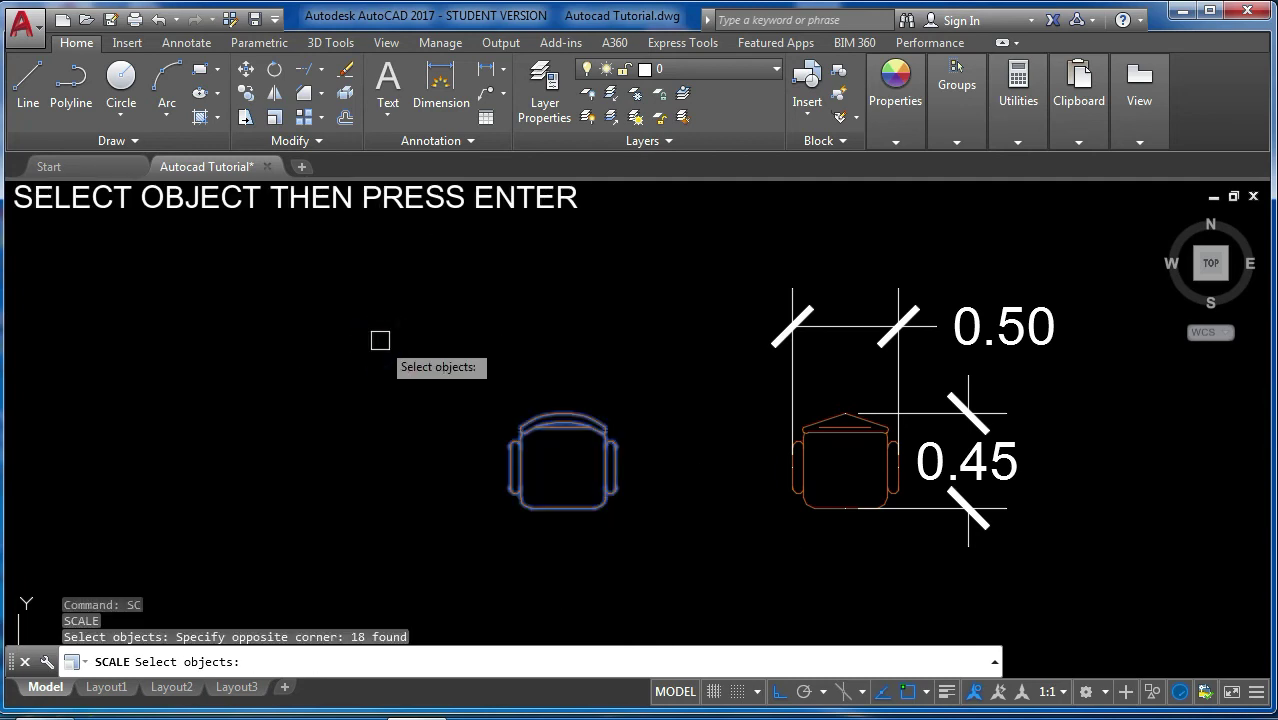
{"action": "key", "text": "Return"}
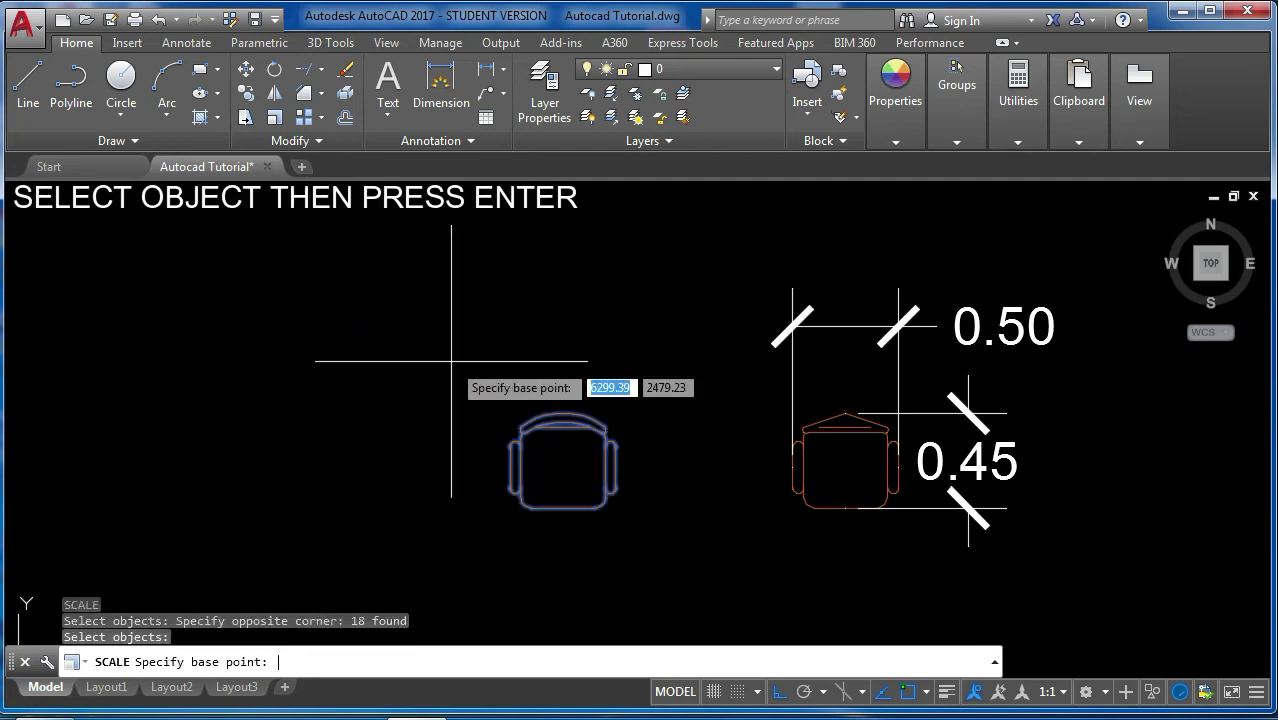
{"action": "scroll", "coordinate": [540, 510], "scroll_direction": "up", "scroll_amount": 2}
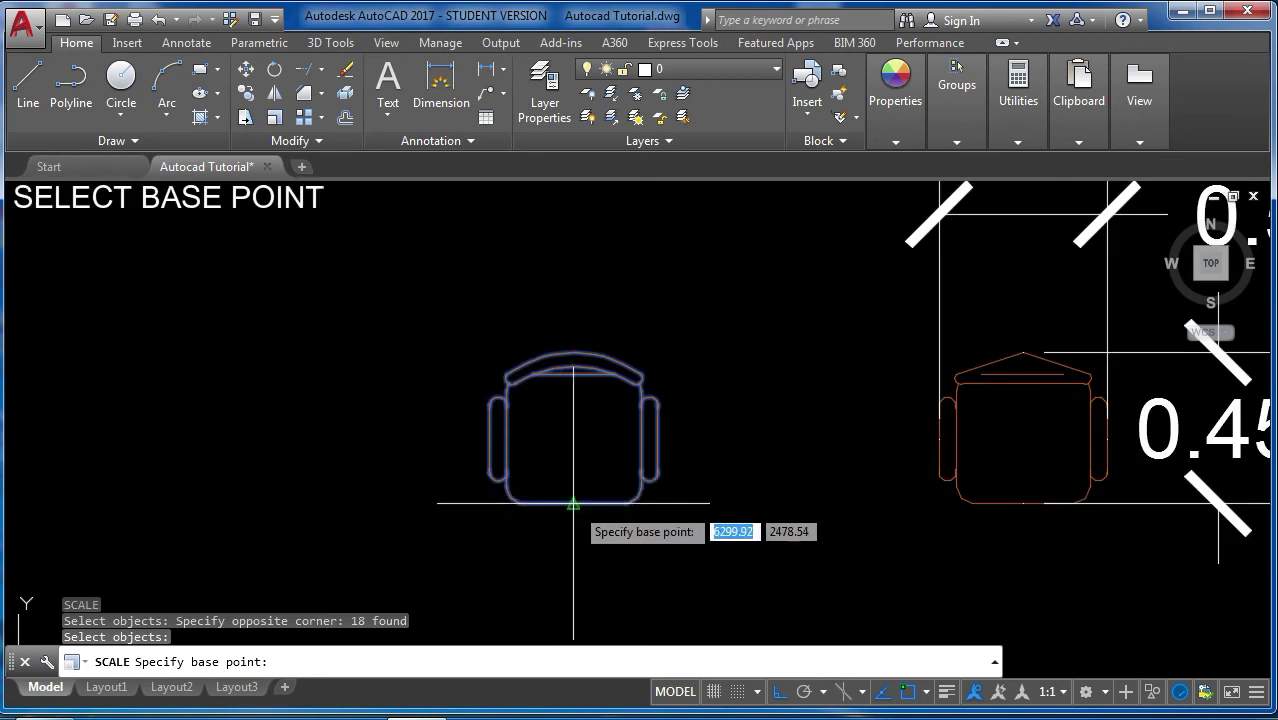
{"action": "left_click", "coordinate": [573, 503]}
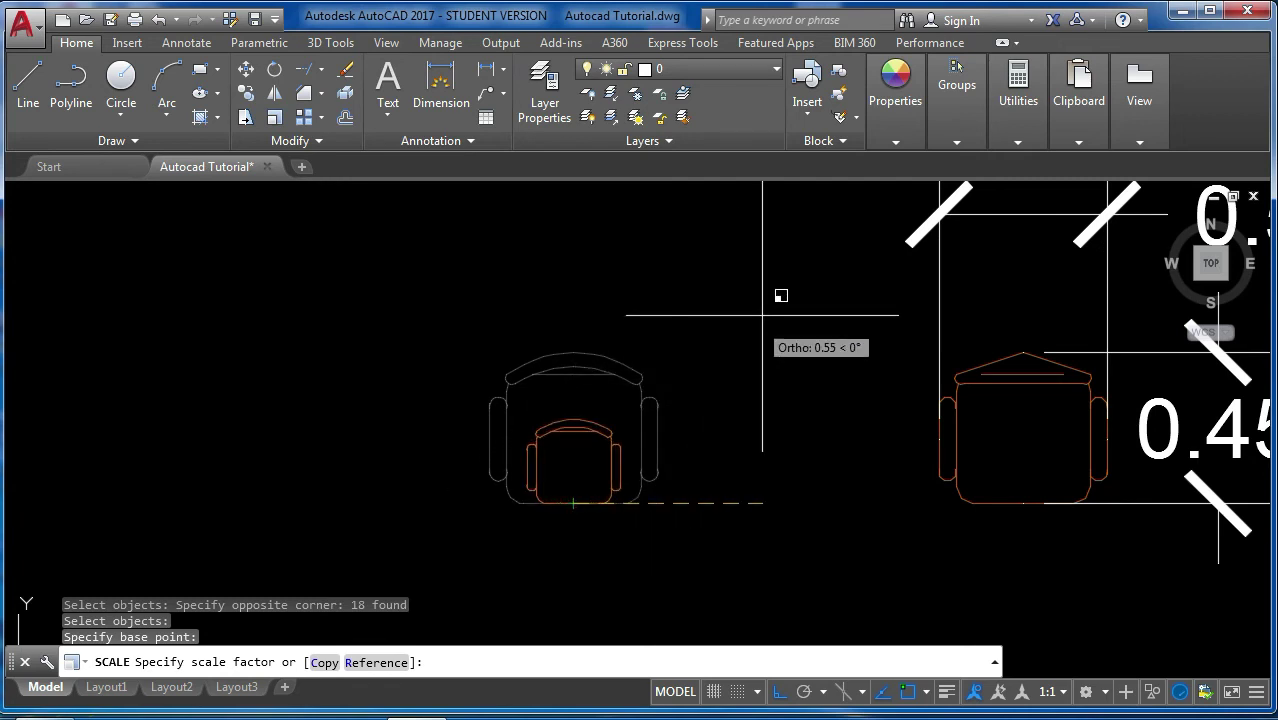
{"action": "scroll", "coordinate": [760, 405], "scroll_direction": "down", "scroll_amount": 2}
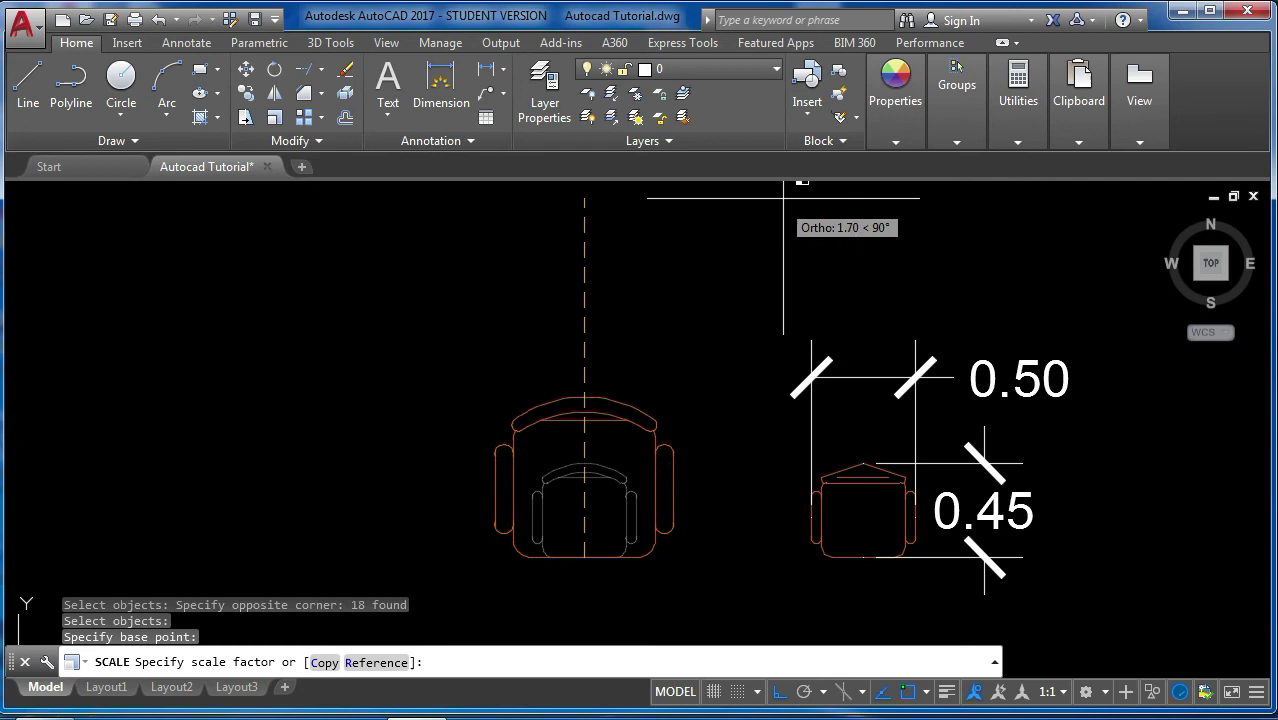
{"action": "scroll", "coordinate": [615, 620], "scroll_direction": "up", "scroll_amount": 2}
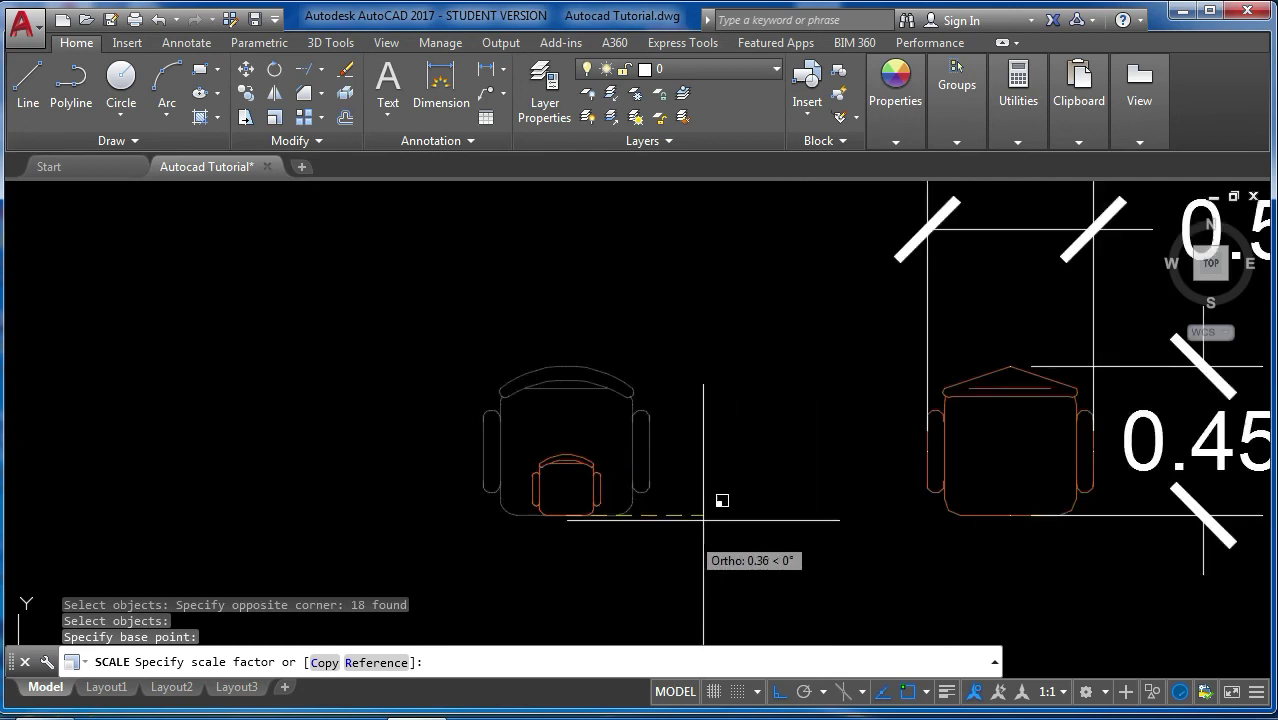
{"action": "scroll", "coordinate": [640, 508], "scroll_direction": "up", "scroll_amount": 2}
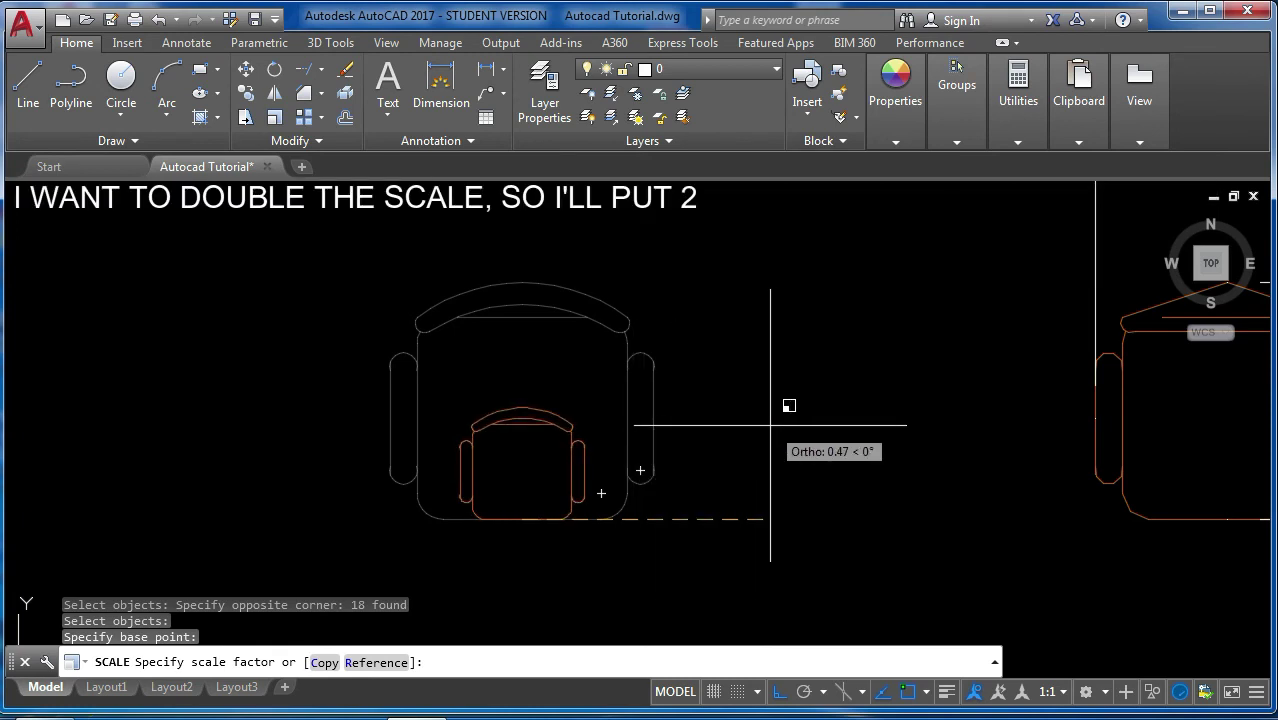
{"action": "type", "text": "2"}
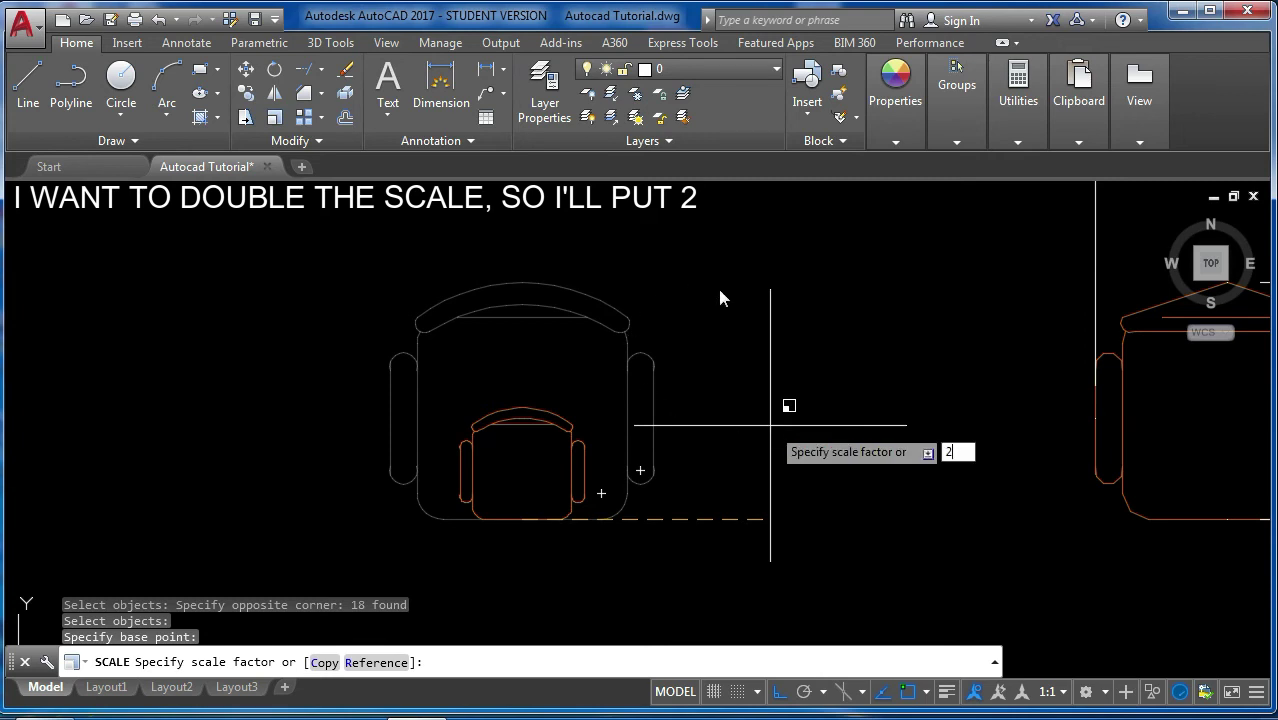
{"action": "key", "text": "Return"}
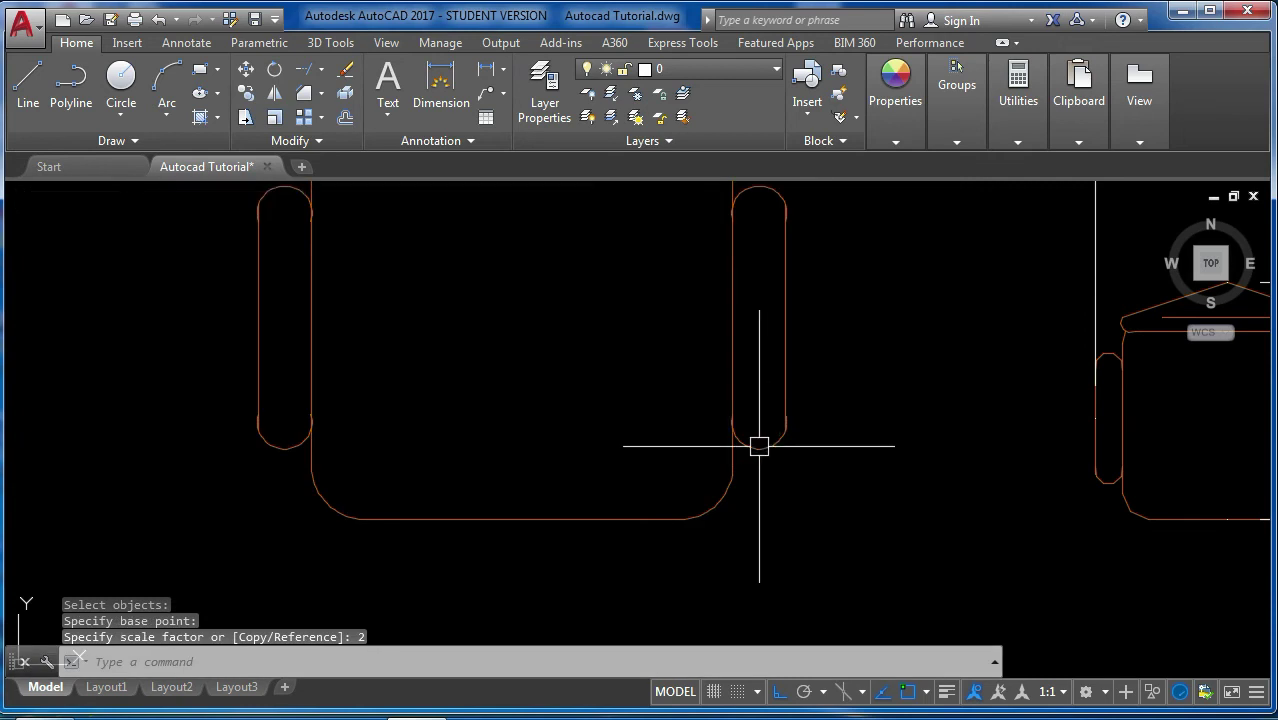
{"action": "scroll", "coordinate": [758, 442], "scroll_direction": "down", "scroll_amount": 4}
{"action": "scroll", "coordinate": [767, 409], "scroll_direction": "up", "scroll_amount": 2}
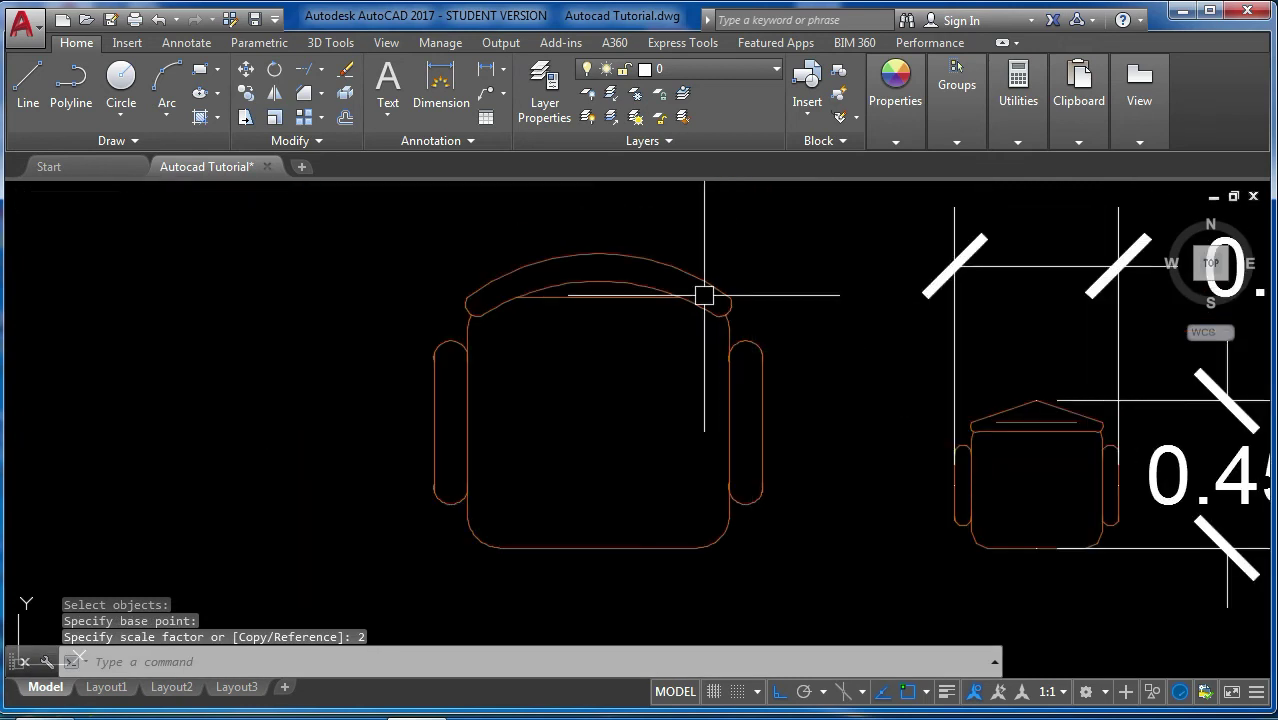
- Dimension the enlarged chair with a 0.90 height at left and 1.00 armrest width above
{"action": "left_click", "coordinate": [440, 85]}
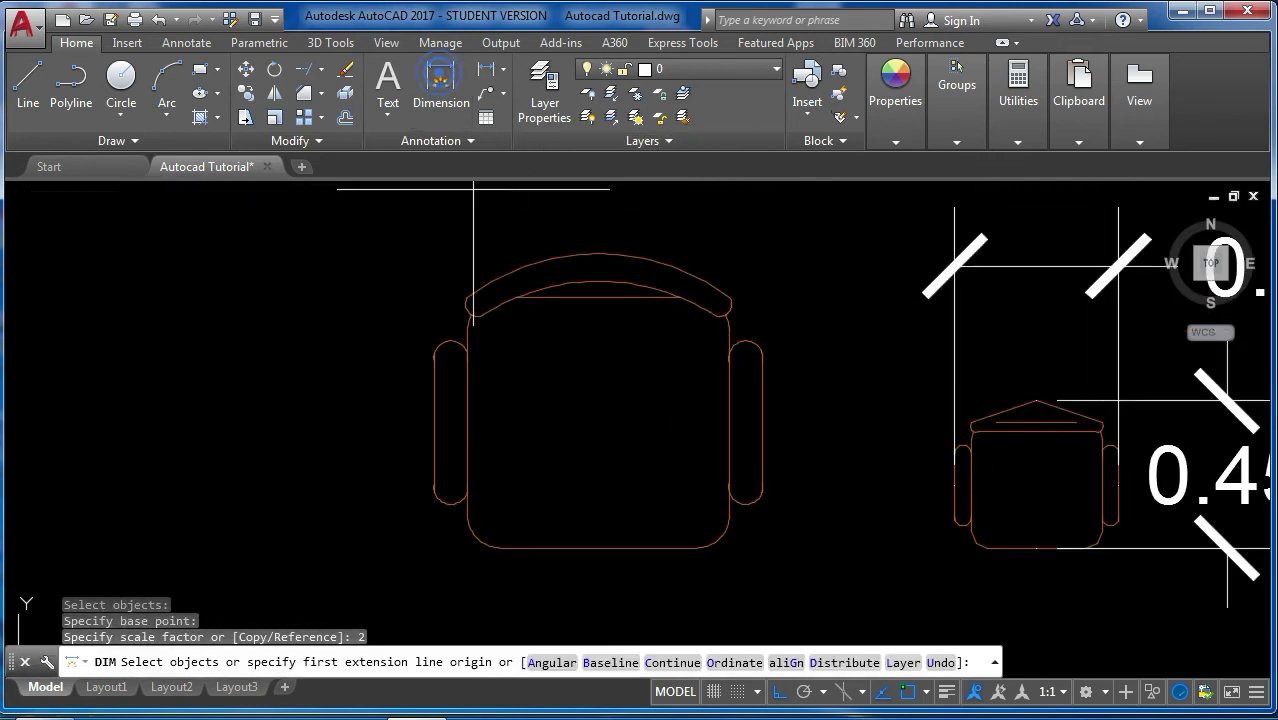
{"action": "left_click", "coordinate": [595, 251]}
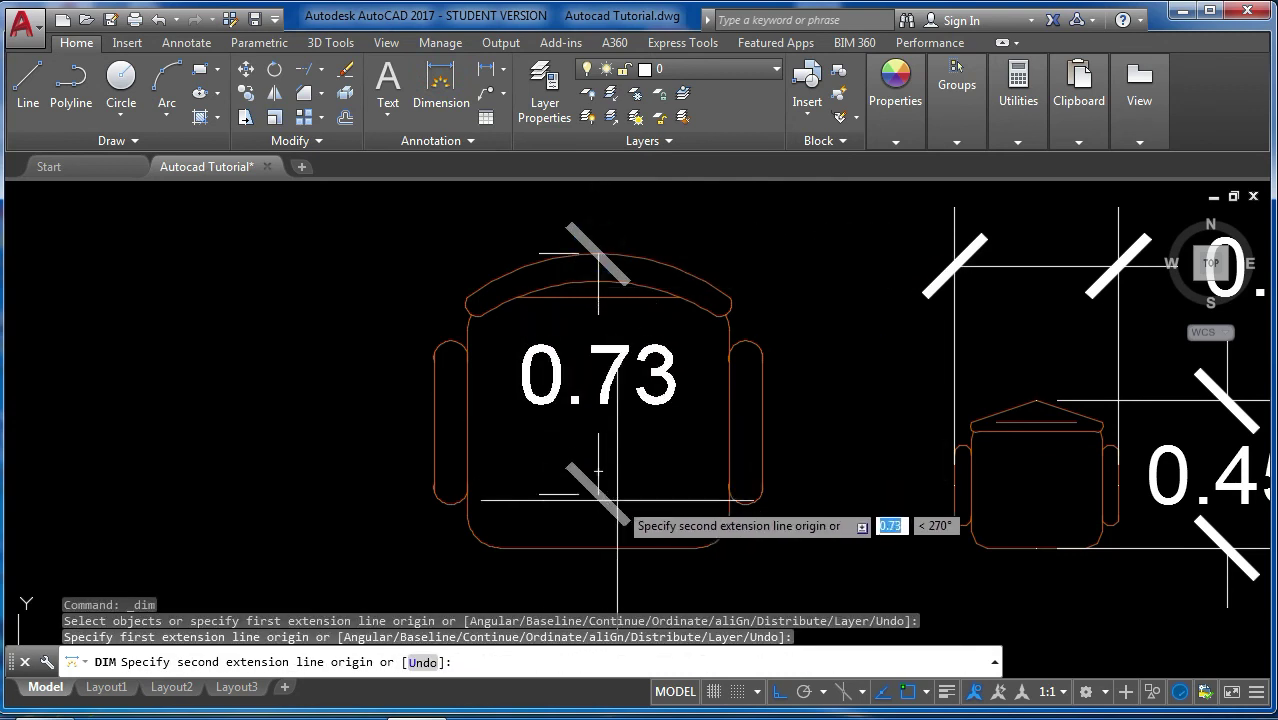
{"action": "left_click", "coordinate": [597, 548]}
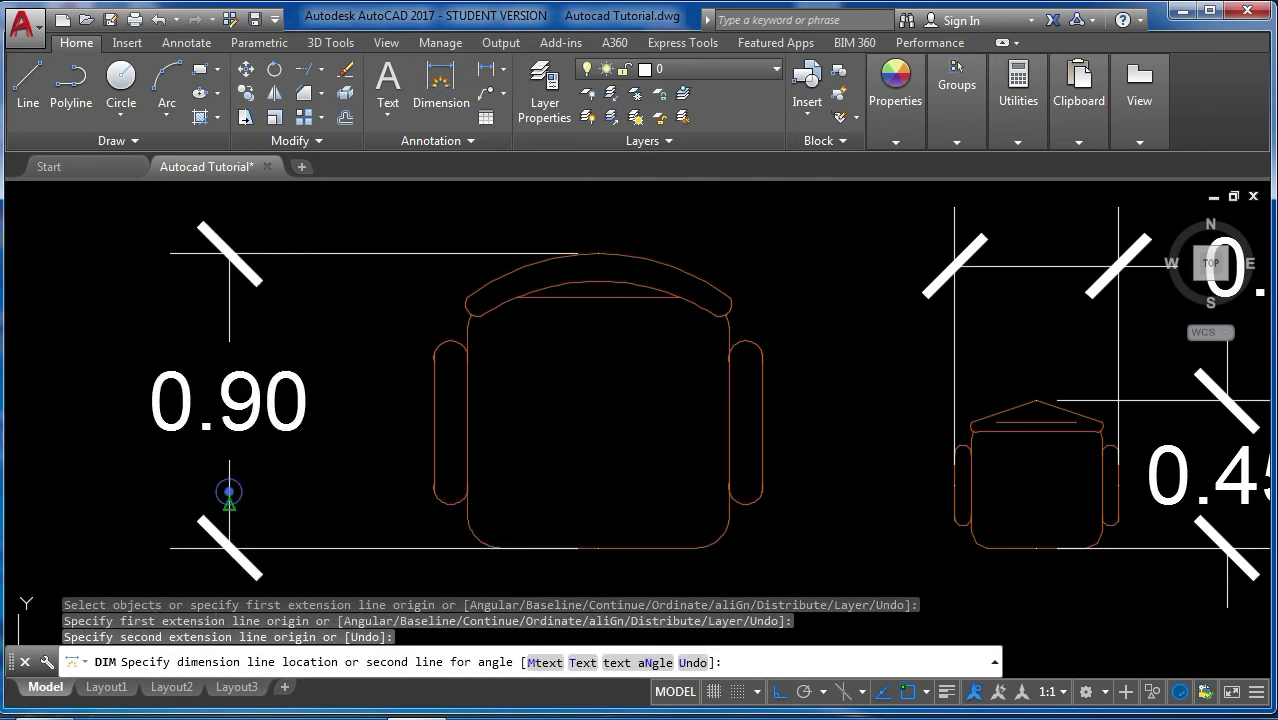
{"action": "left_click", "coordinate": [229, 490]}
{"action": "key", "text": "Return"}
{"action": "key", "text": "Return"}
{"action": "left_click", "coordinate": [433, 425]}
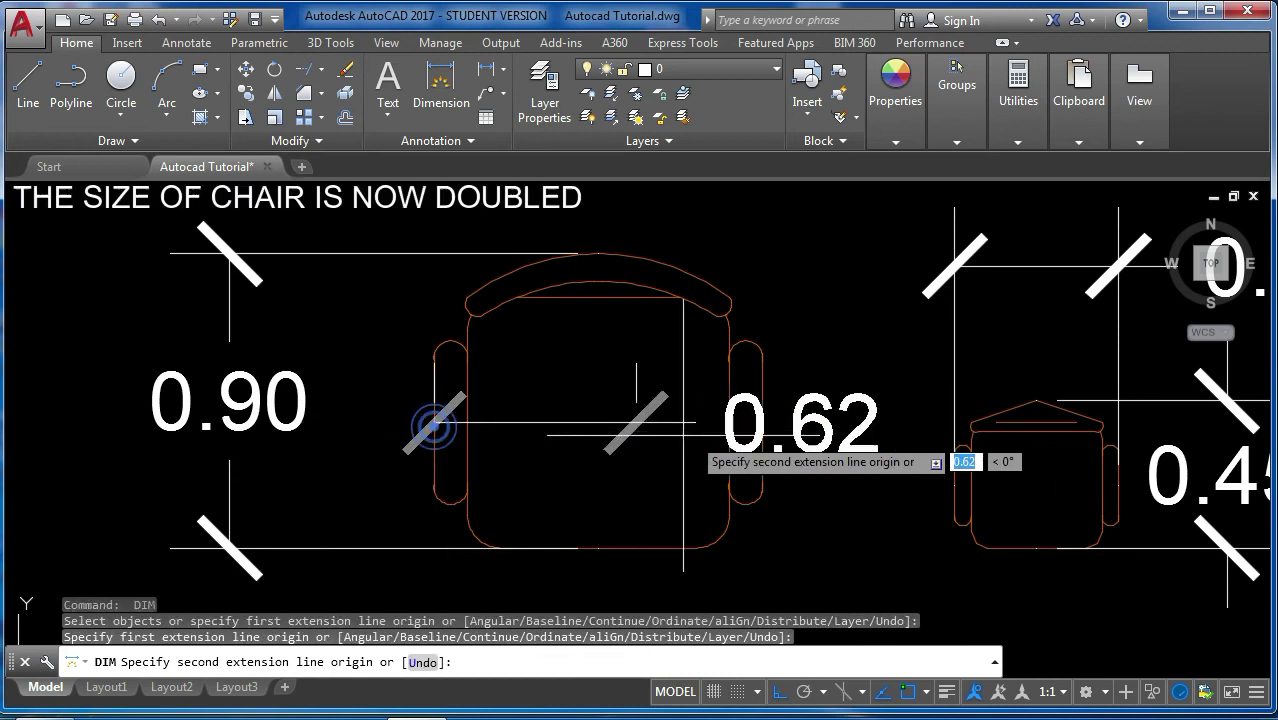
{"action": "left_click", "coordinate": [761, 425]}
{"action": "scroll", "coordinate": [761, 425], "scroll_direction": "down", "scroll_amount": 3}
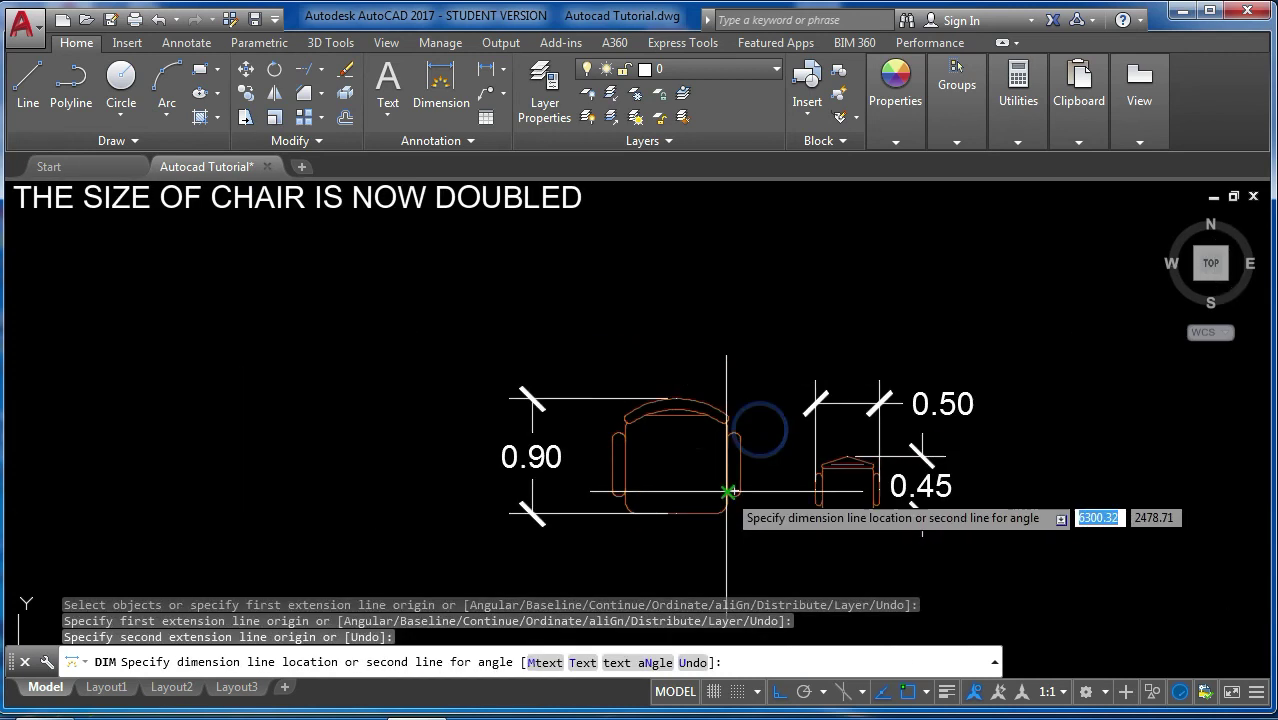
{"action": "left_click", "coordinate": [742, 358]}
{"action": "scroll", "coordinate": [945, 513], "scroll_direction": "up", "scroll_amount": 2}
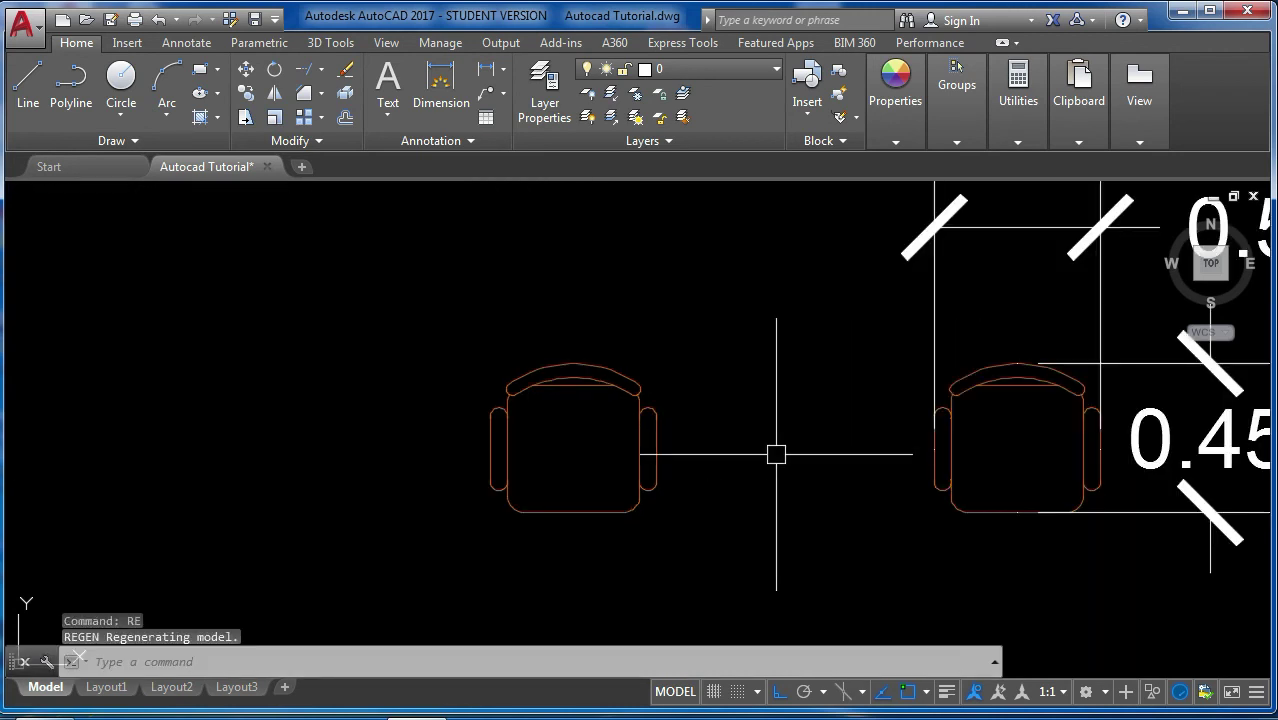
- Scale the left chair by 0.5 about its bottom midpoint
{"action": "left_click", "coordinate": [682, 542]}
{"action": "left_click", "coordinate": [412, 310]}
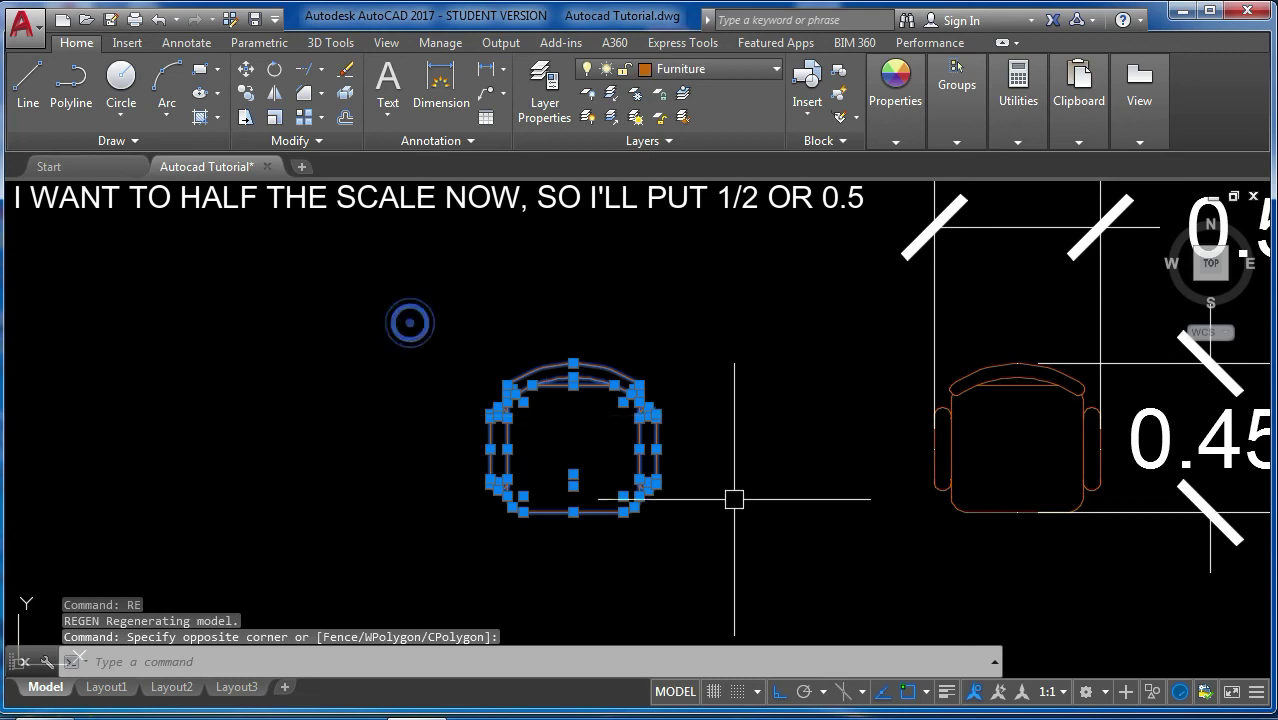
{"action": "type", "text": "sc"}
{"action": "key", "text": "Return"}
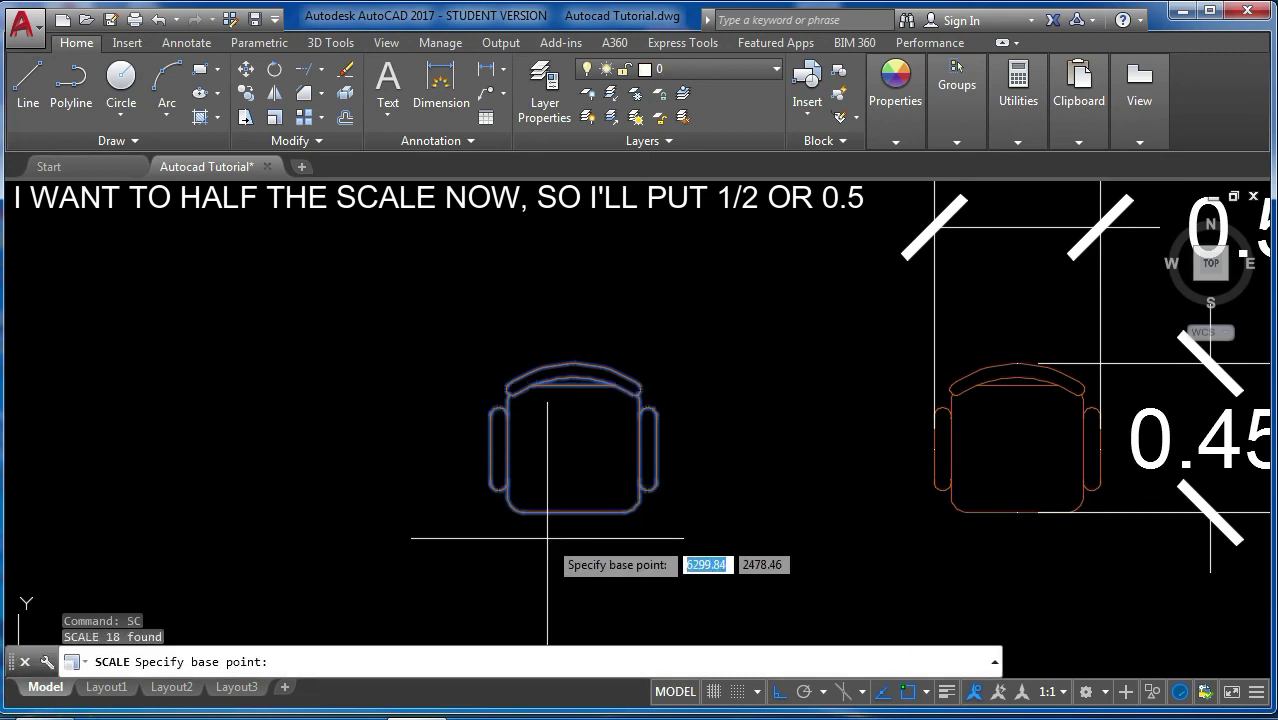
{"action": "left_click", "coordinate": [585, 512]}
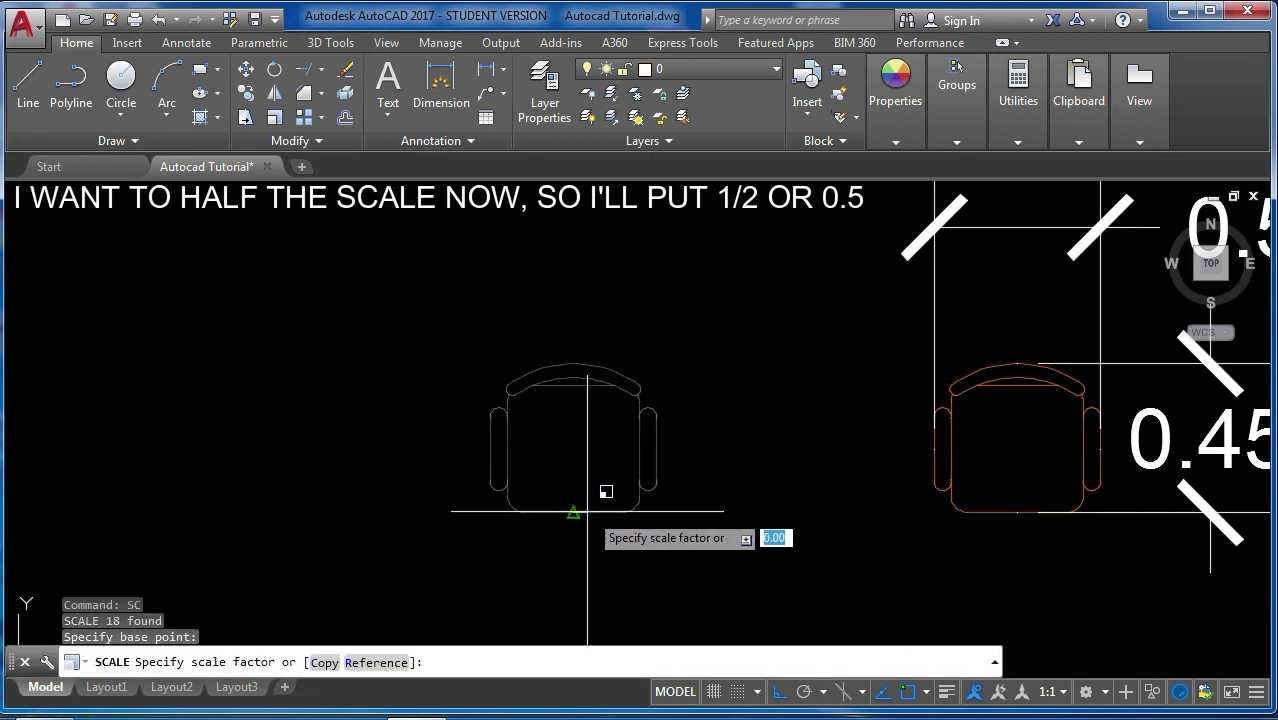
{"action": "type", "text": ".5"}
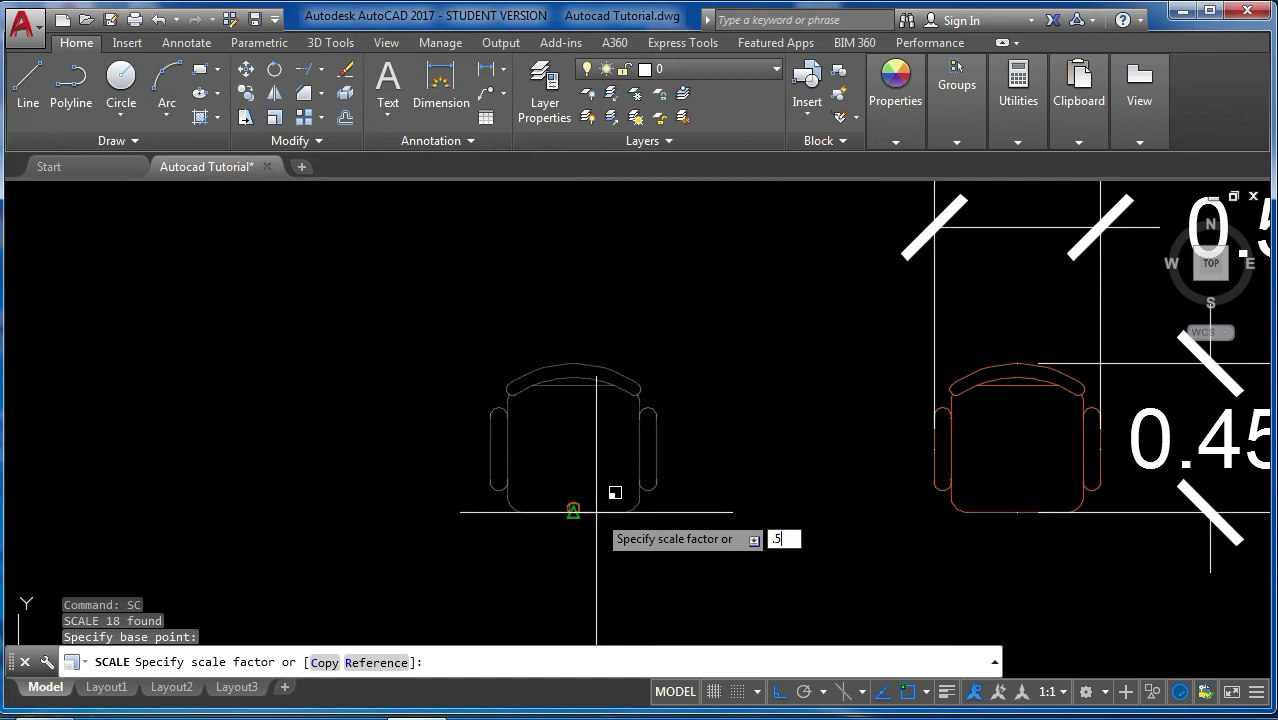
{"action": "key", "text": "Return"}
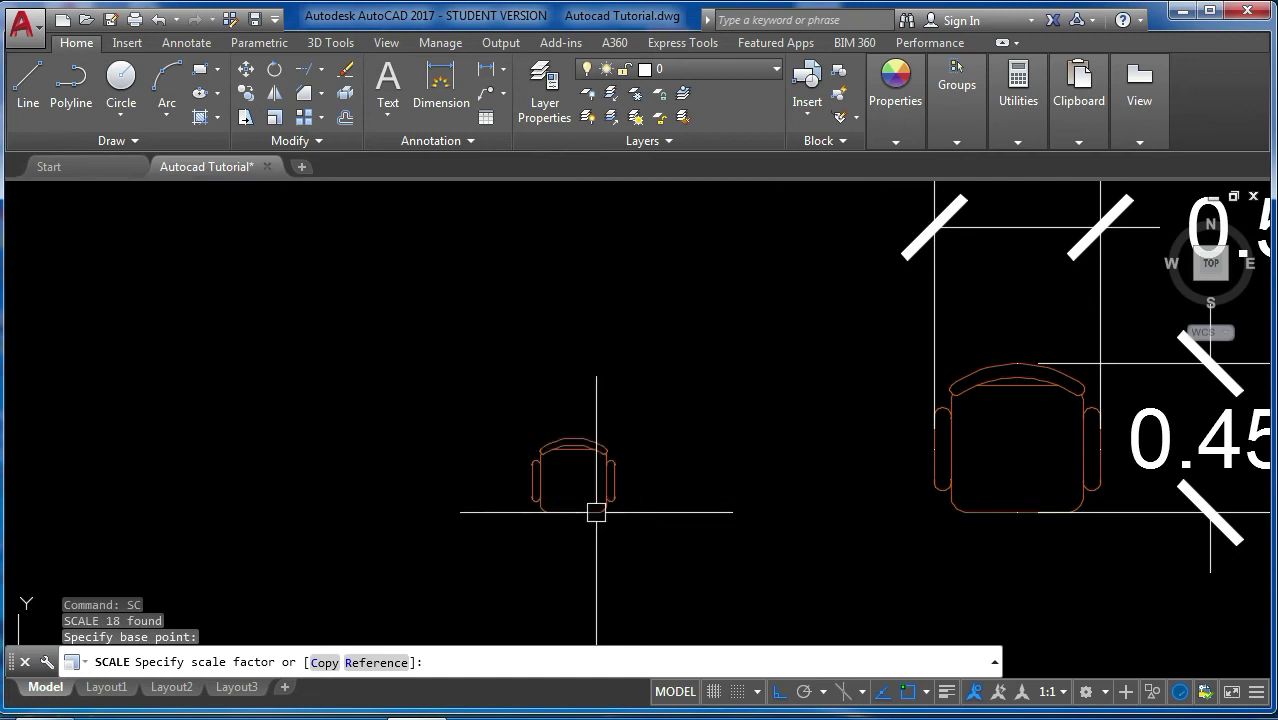
- Start measuring the halved chair, then cancel the measurement
{"action": "left_click", "coordinate": [448, 82]}
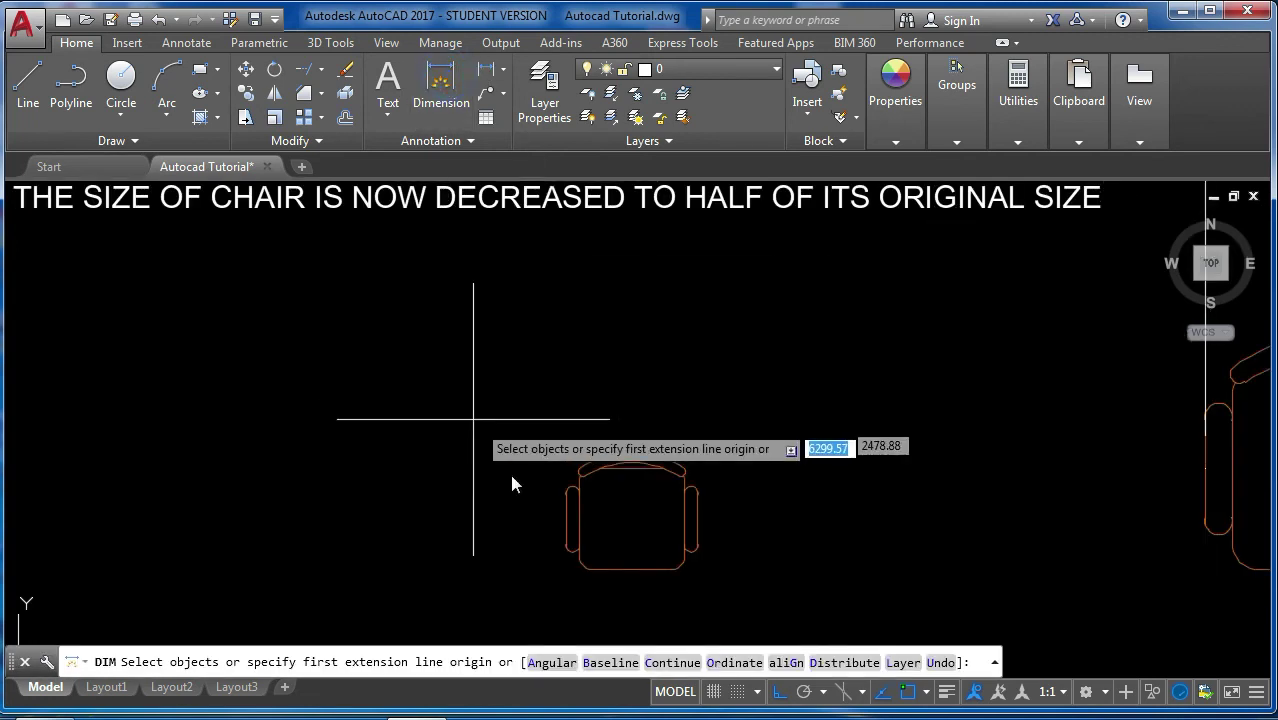
{"action": "scroll", "coordinate": [580, 403], "scroll_direction": "down", "scroll_amount": 2}
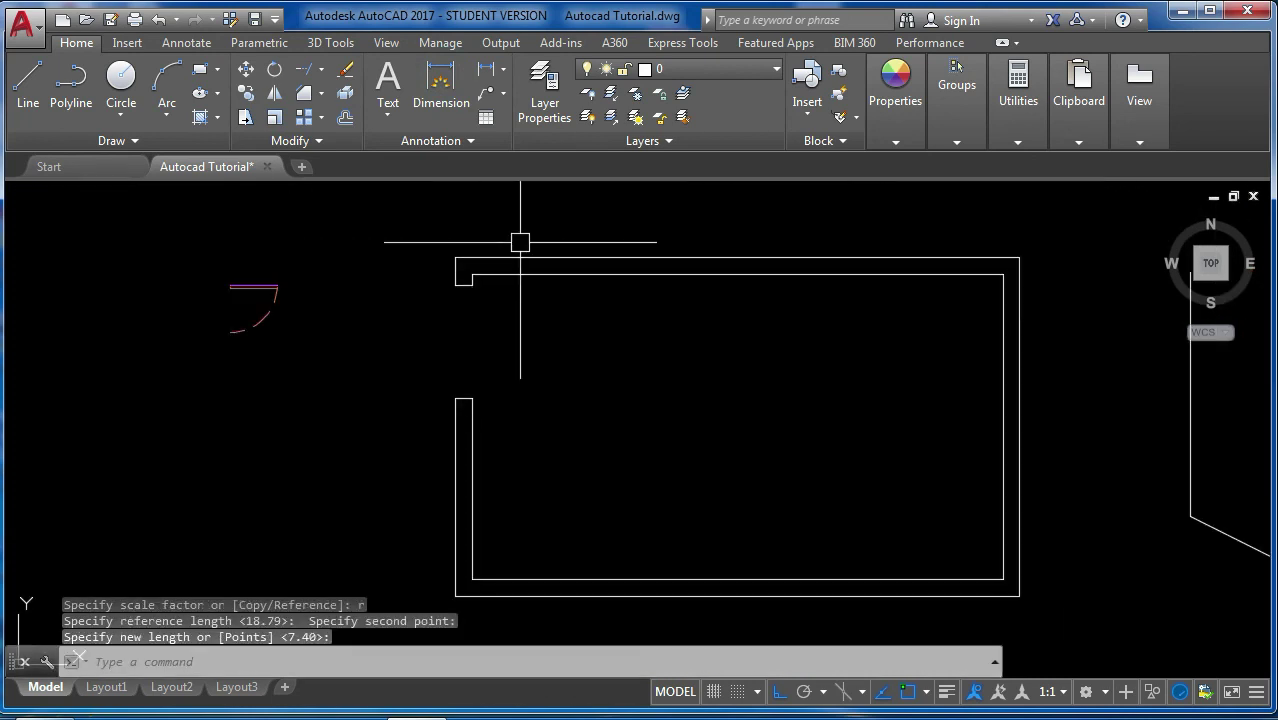
{"action": "key", "text": "Escape"}
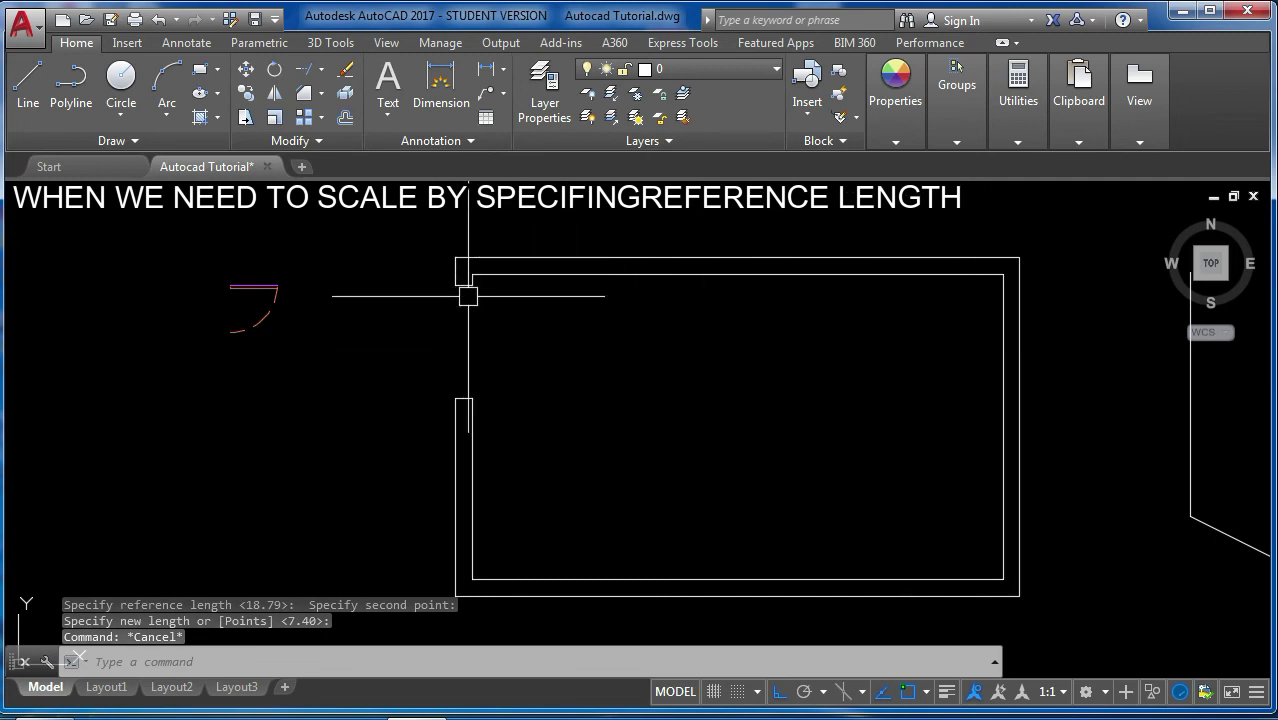
- Move the door from its hinge corner to the wall opening's corner
{"action": "left_click", "coordinate": [281, 310]}
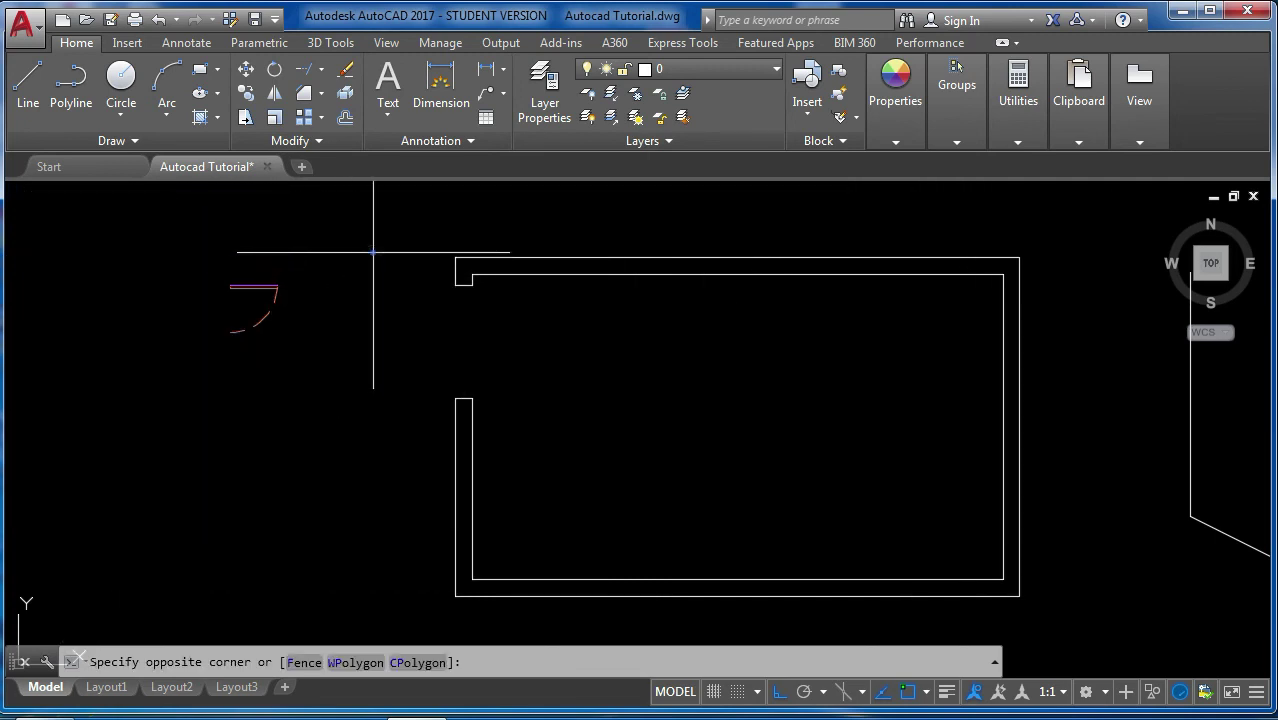
{"action": "left_click", "coordinate": [94, 397]}
{"action": "type", "text": "m"}
{"action": "key", "text": "Return"}
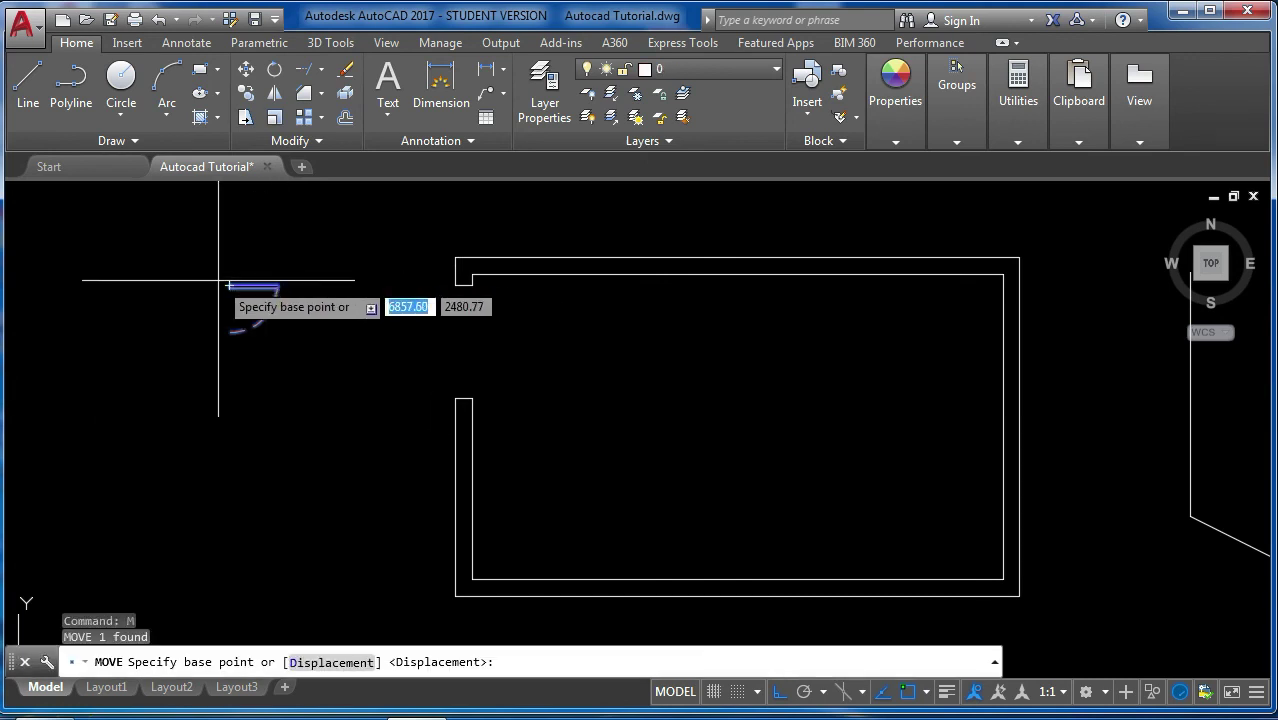
{"action": "left_click", "coordinate": [220, 280]}
{"action": "scroll", "coordinate": [585, 289], "scroll_direction": "up", "scroll_amount": 3}
{"action": "left_click", "coordinate": [568, 317]}
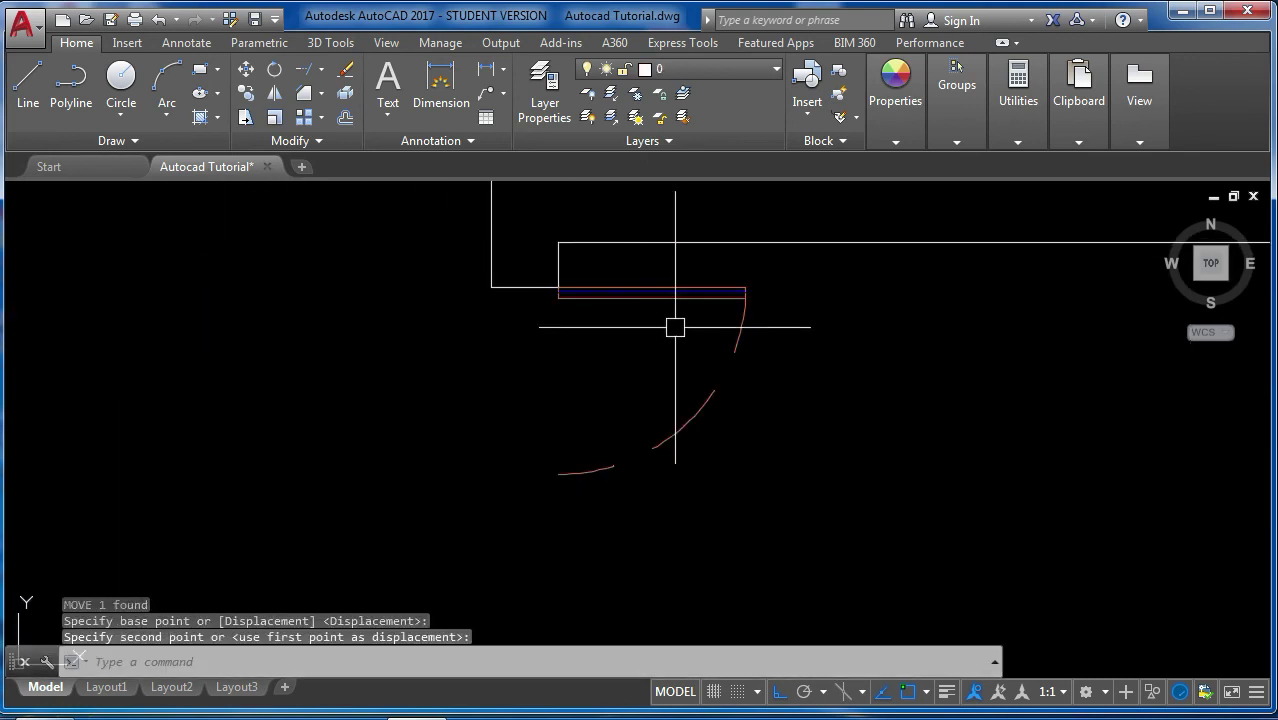
{"action": "scroll", "coordinate": [550, 275], "scroll_direction": "down", "scroll_amount": 2}
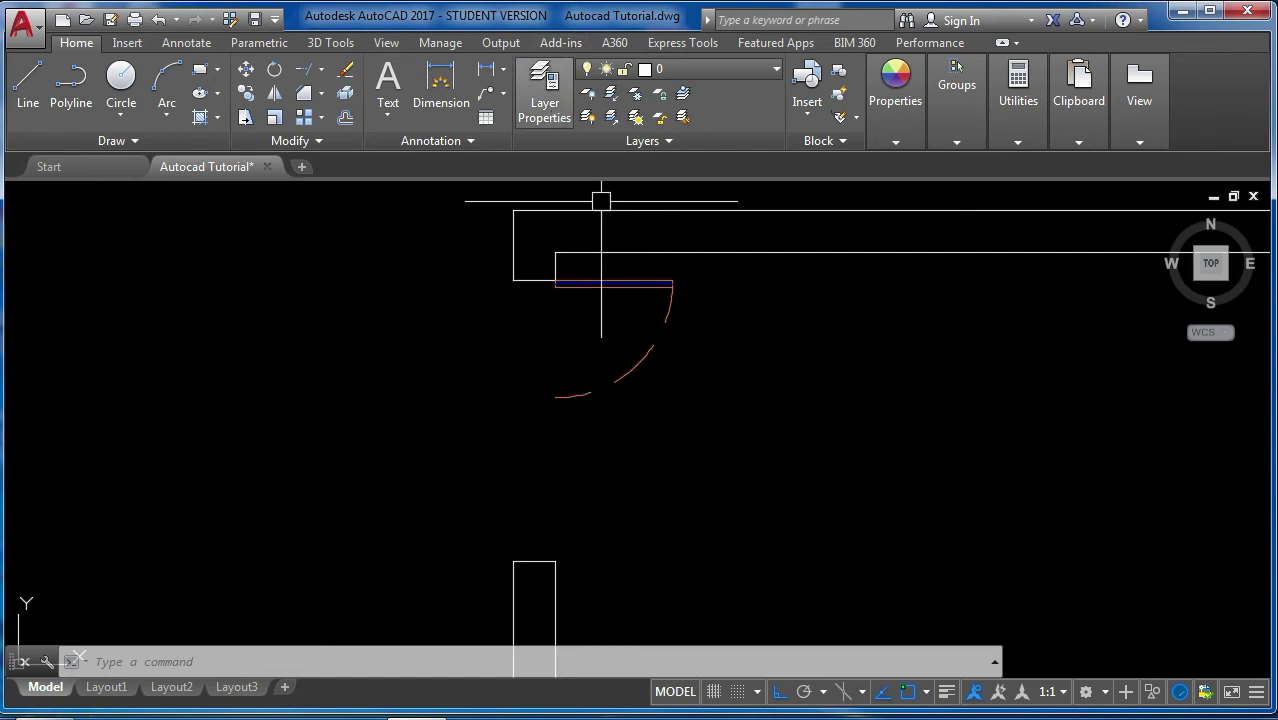
- Measure the wall opening between its upper and lower corners to confirm 1.00
{"action": "left_click", "coordinate": [640, 423]}
{"action": "key", "text": "Escape"}
{"action": "key", "text": "space"}
{"action": "left_click", "coordinate": [513, 281]}
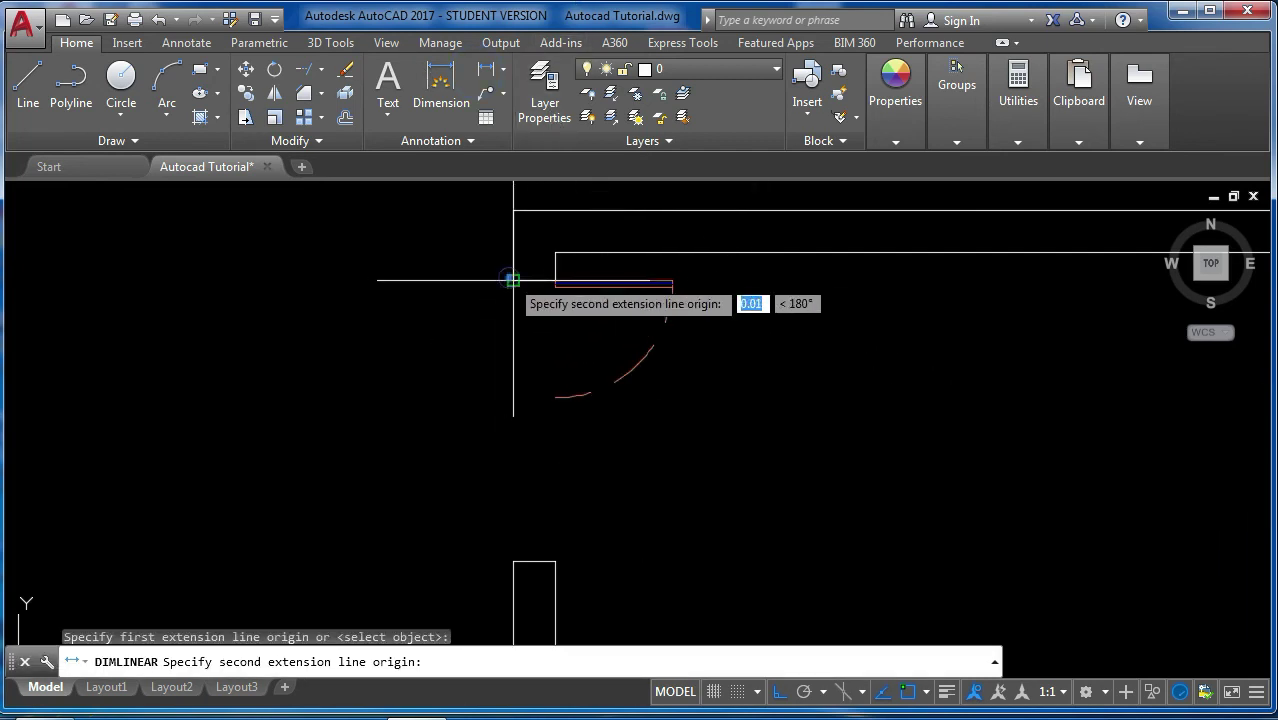
{"action": "left_click", "coordinate": [514, 560]}
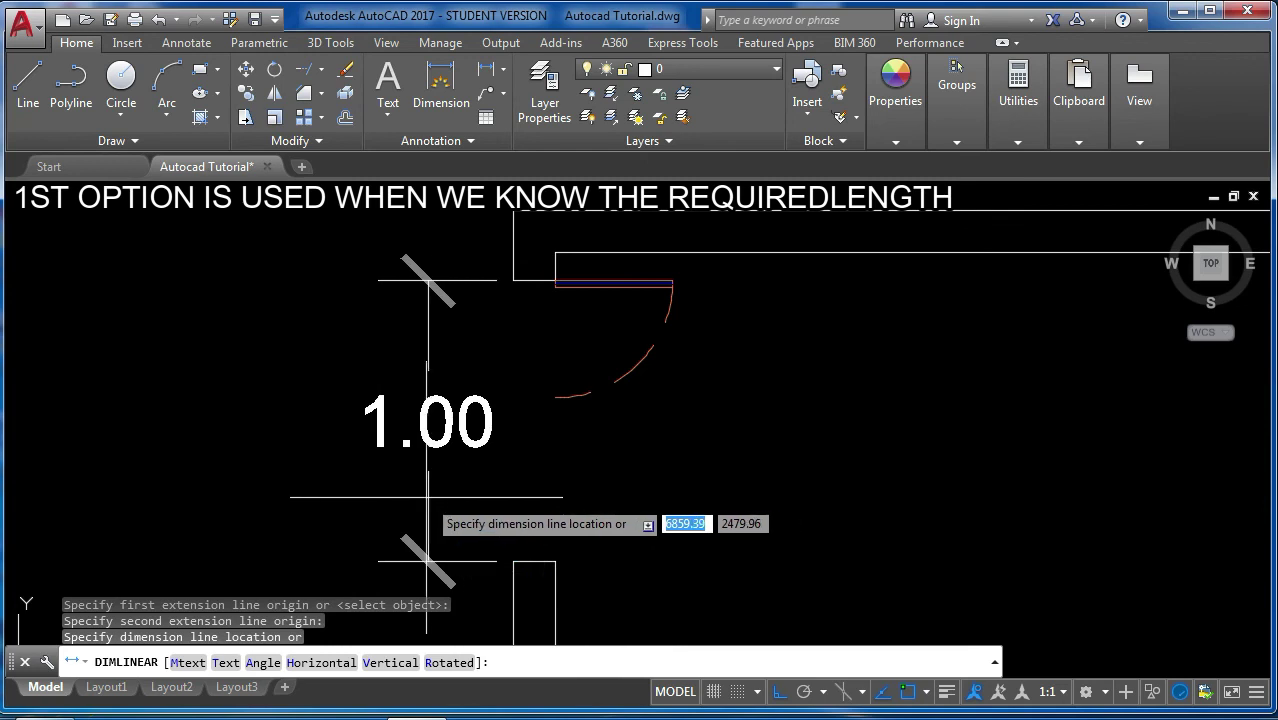
{"action": "key", "text": "Escape"}
{"action": "left_click", "coordinate": [626, 420]}
{"action": "left_click", "coordinate": [560, 360]}
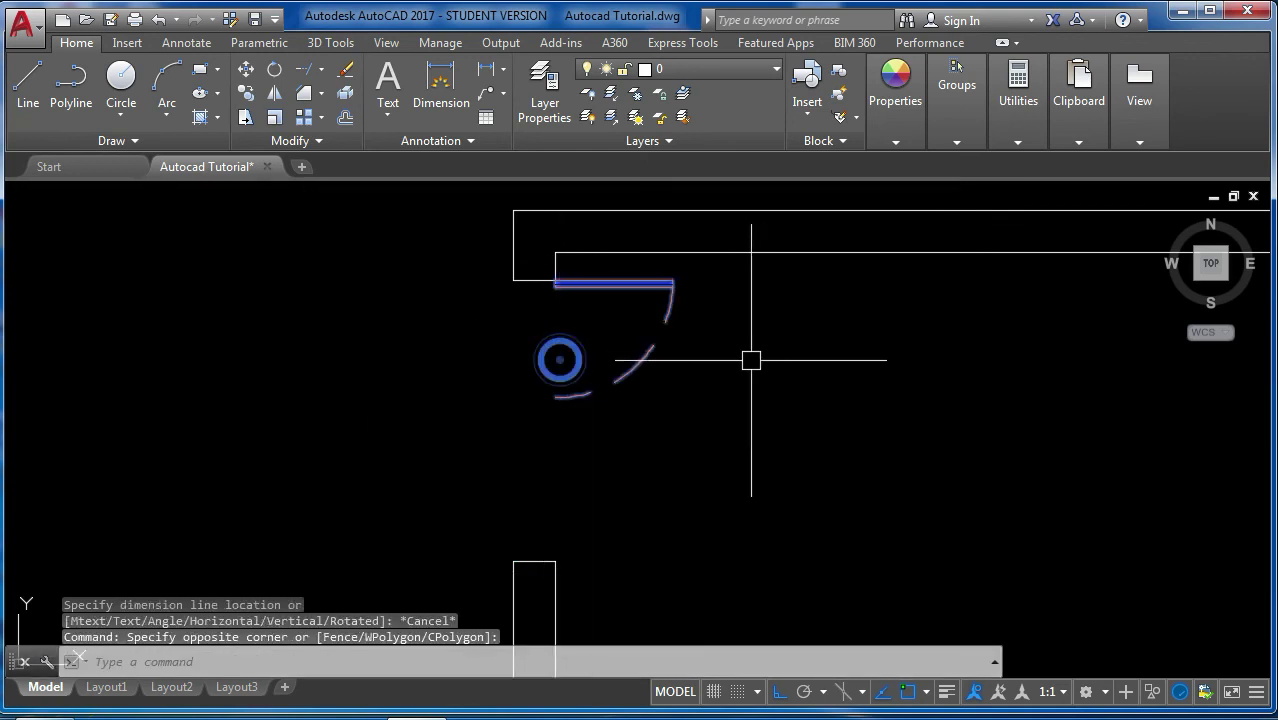
{"action": "type", "text": "sc"}
{"action": "key", "text": "Return"}
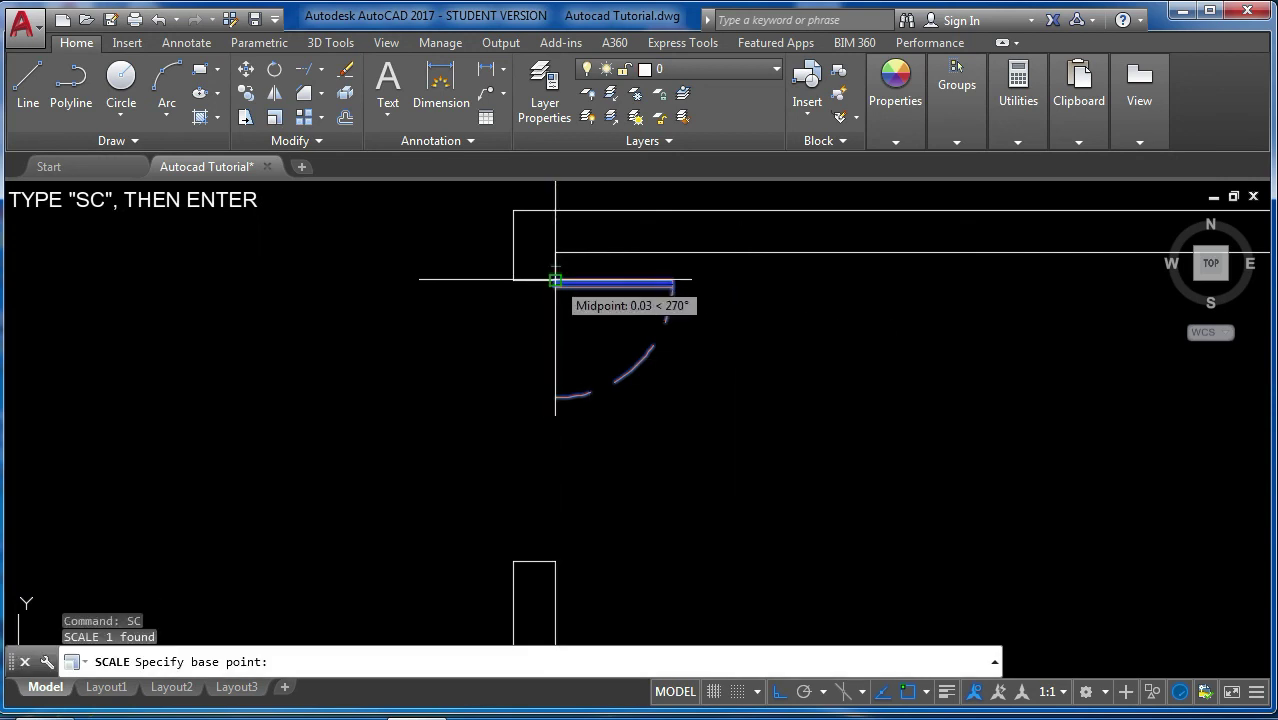
{"action": "left_click", "coordinate": [555, 280]}
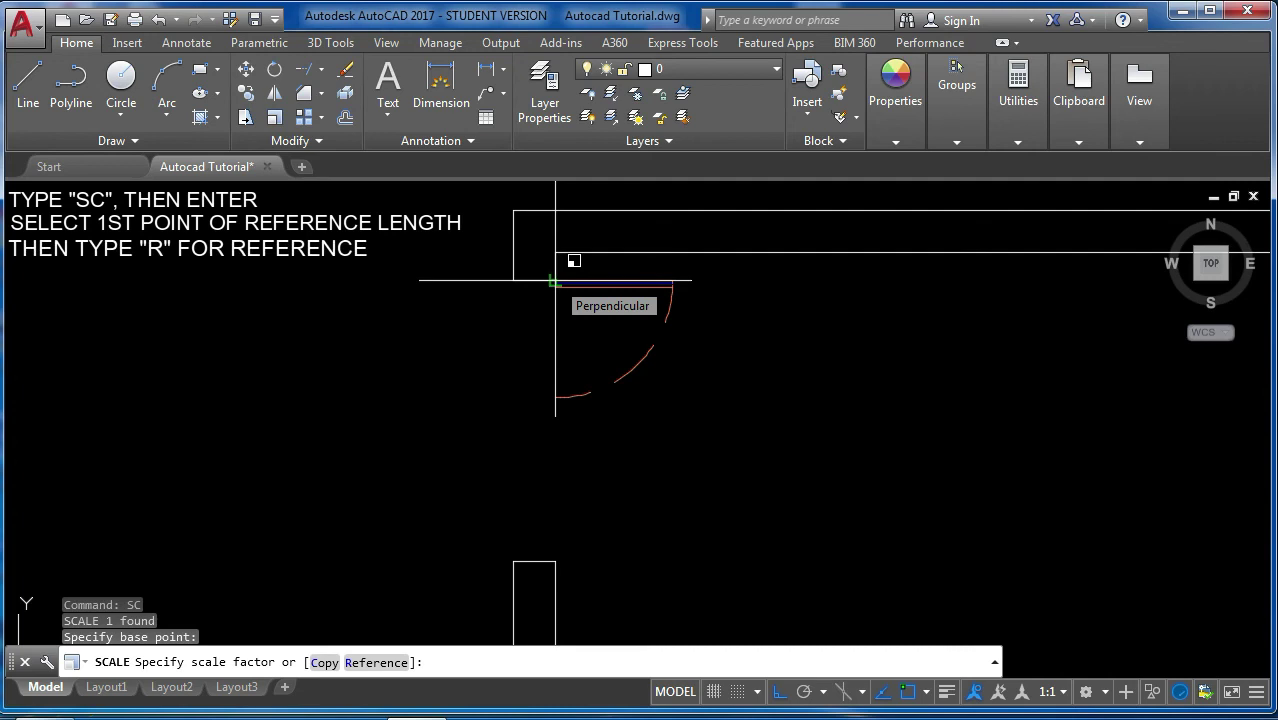
{"action": "type", "text": "r"}
{"action": "key", "text": "Return"}
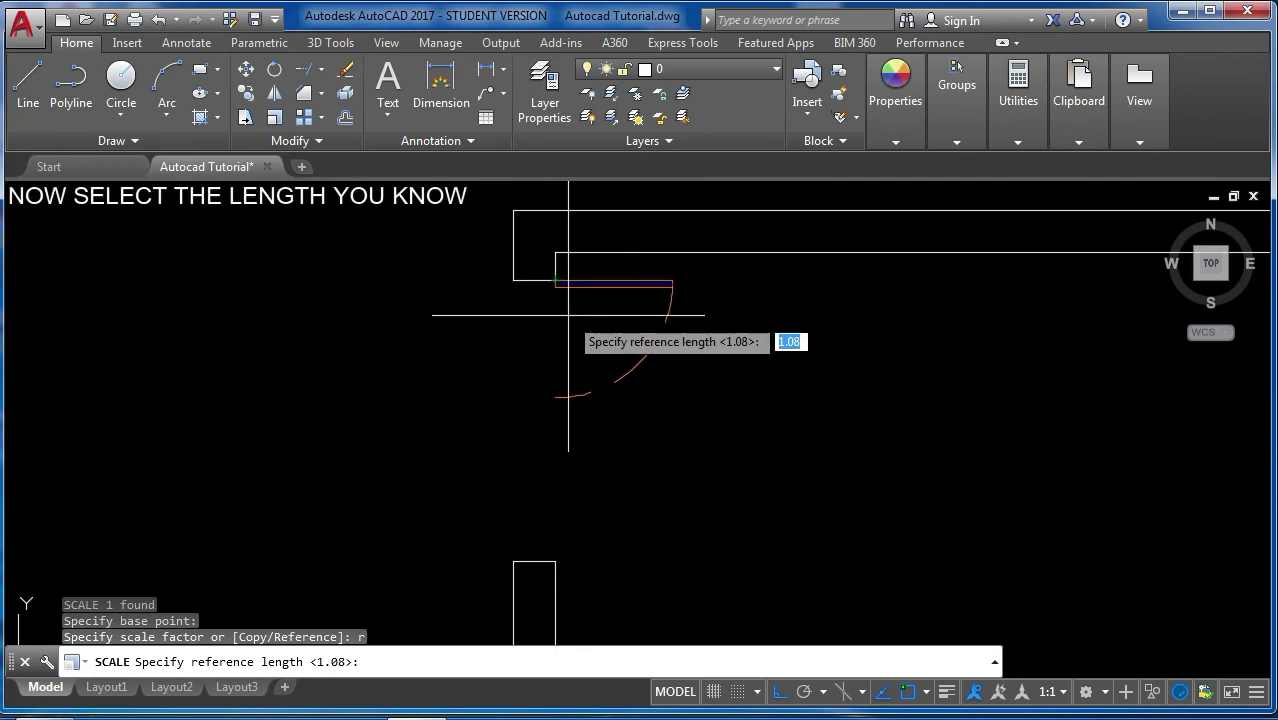
{"action": "left_click", "coordinate": [556, 282]}
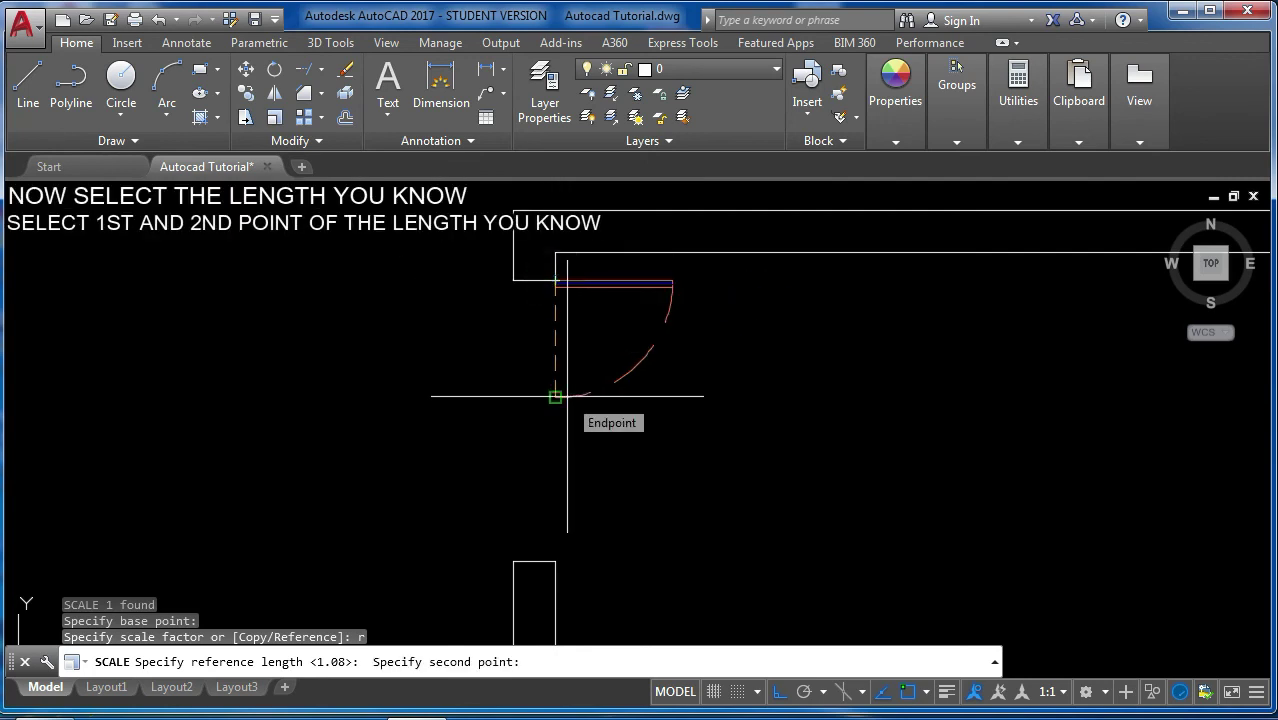
{"action": "left_click", "coordinate": [556, 397]}
{"action": "type", "text": "1"}
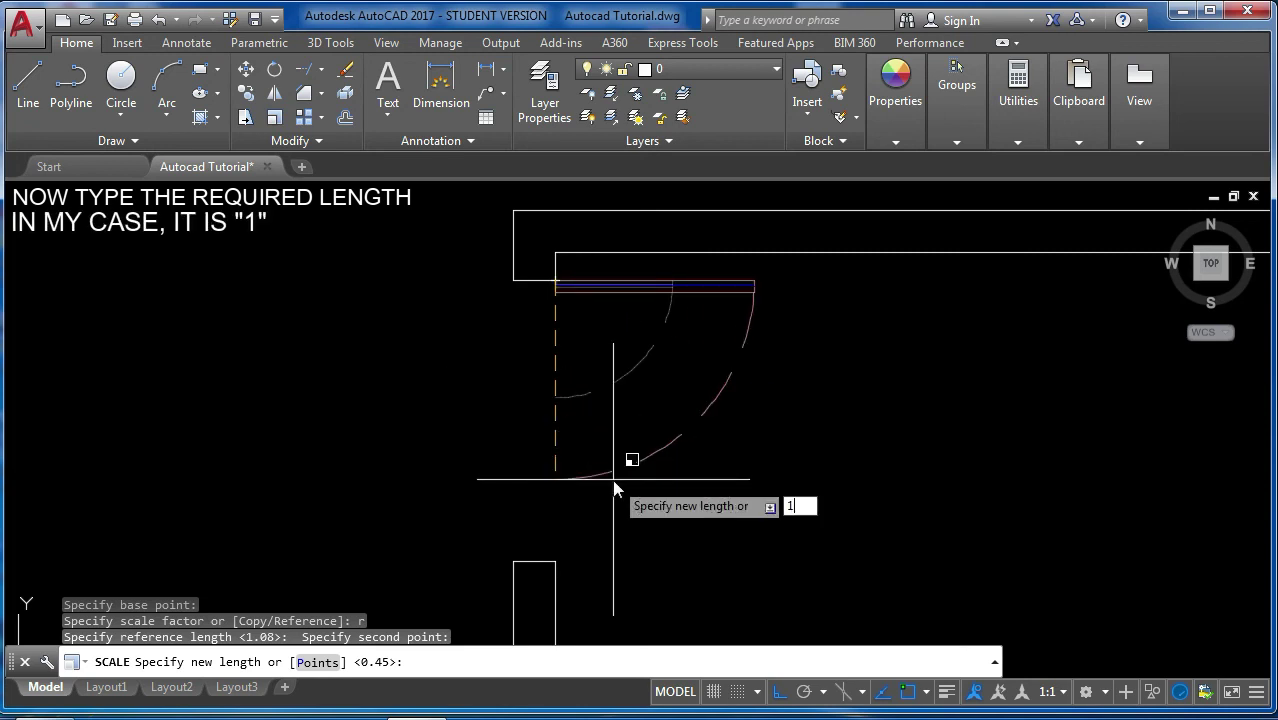
{"action": "key", "text": "Return"}
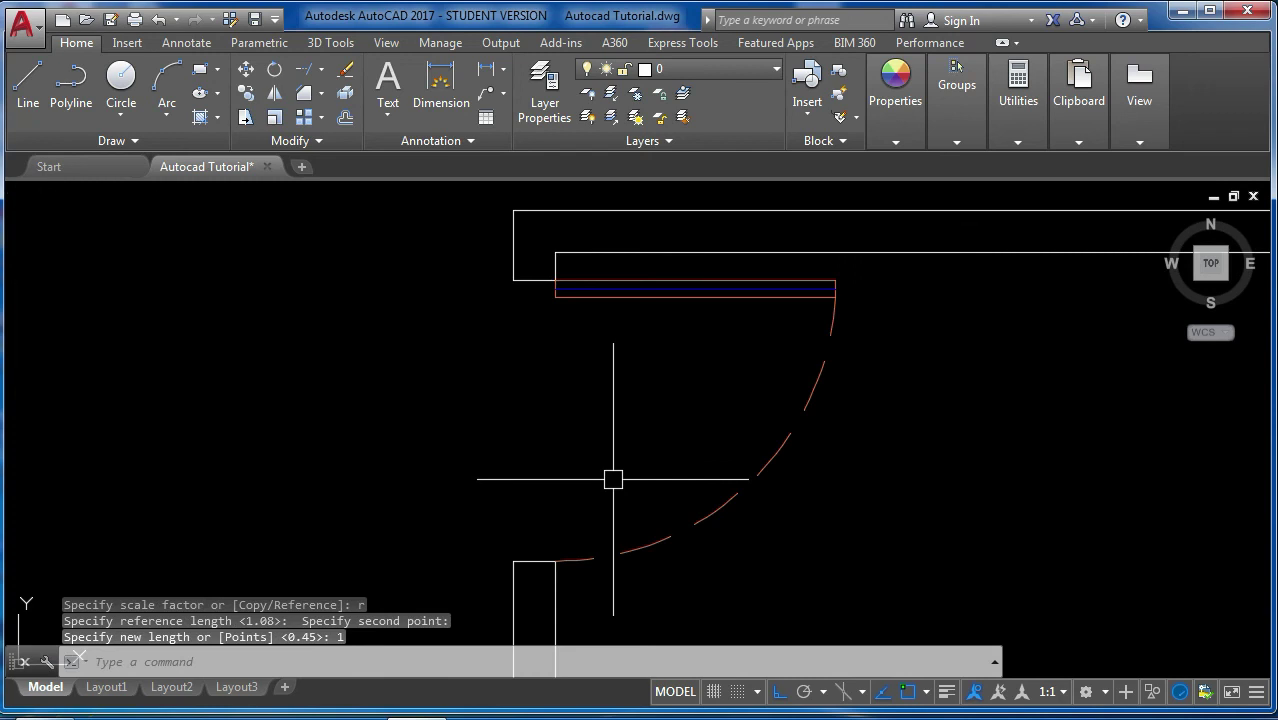
{"action": "key", "text": "ctrl+z"}
{"action": "key", "text": "ctrl+z"}
{"action": "key", "text": "ctrl+z"}
- Start scaling the door leaf and arc with the wall opening corner as base point
{"action": "left_click", "coordinate": [710, 458]}
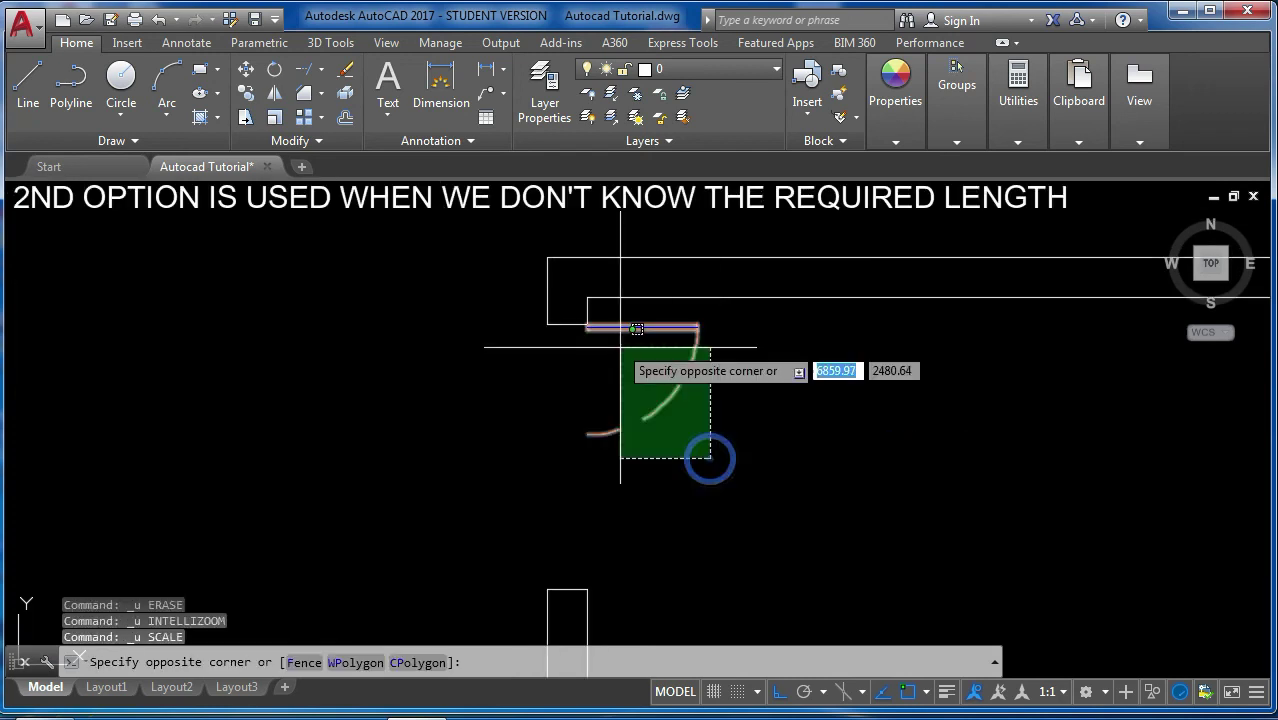
{"action": "left_click", "coordinate": [620, 347]}
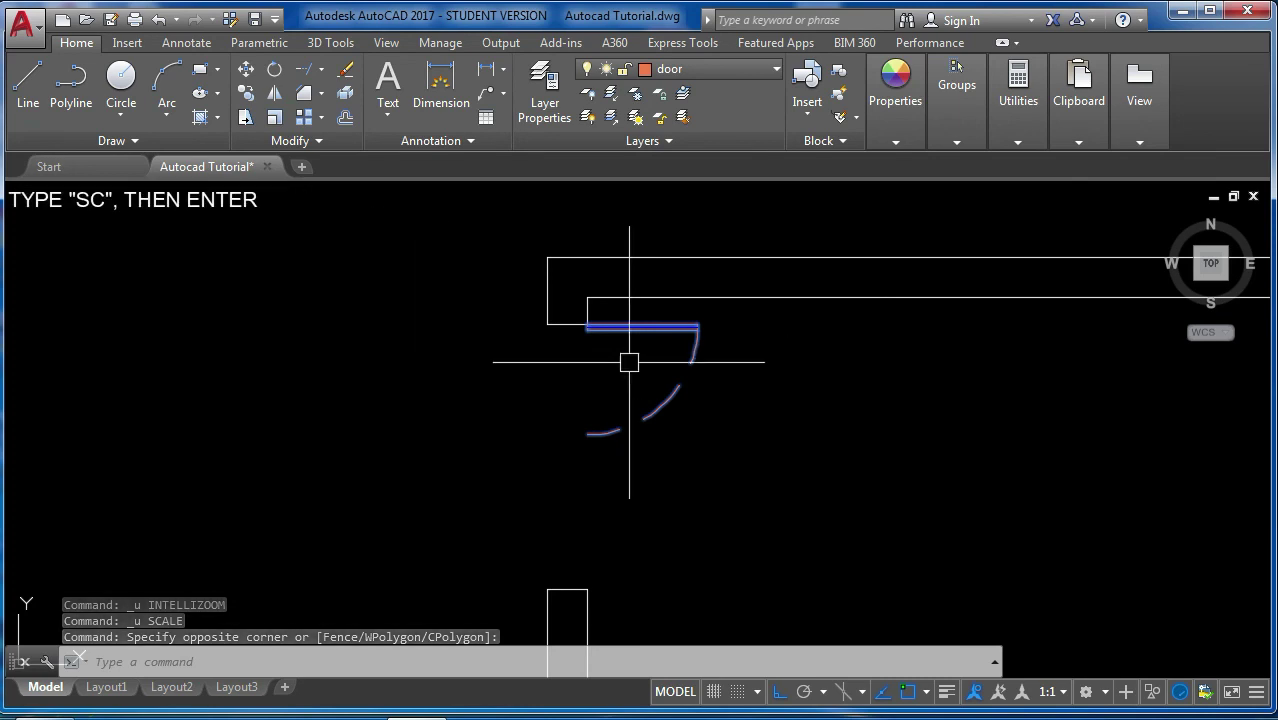
{"action": "type", "text": "sc"}
{"action": "key", "text": "Return"}
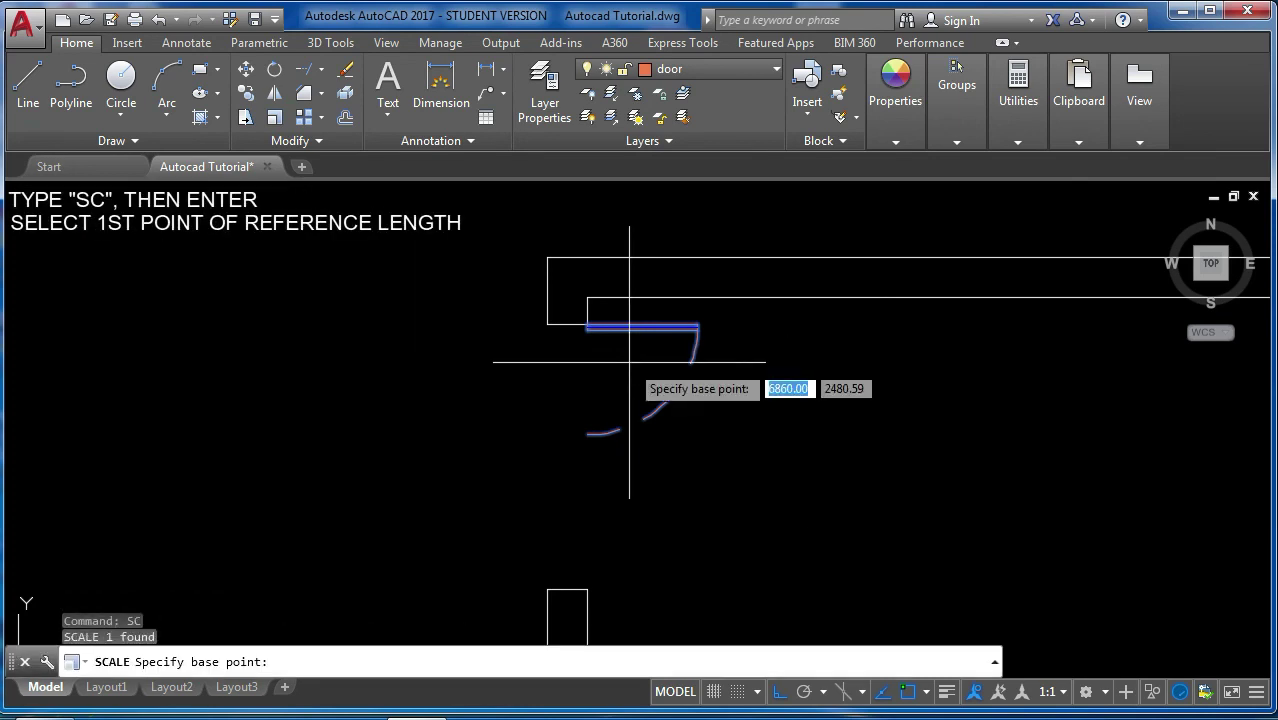
{"action": "scroll", "coordinate": [576, 312], "scroll_direction": "down", "scroll_amount": 3}
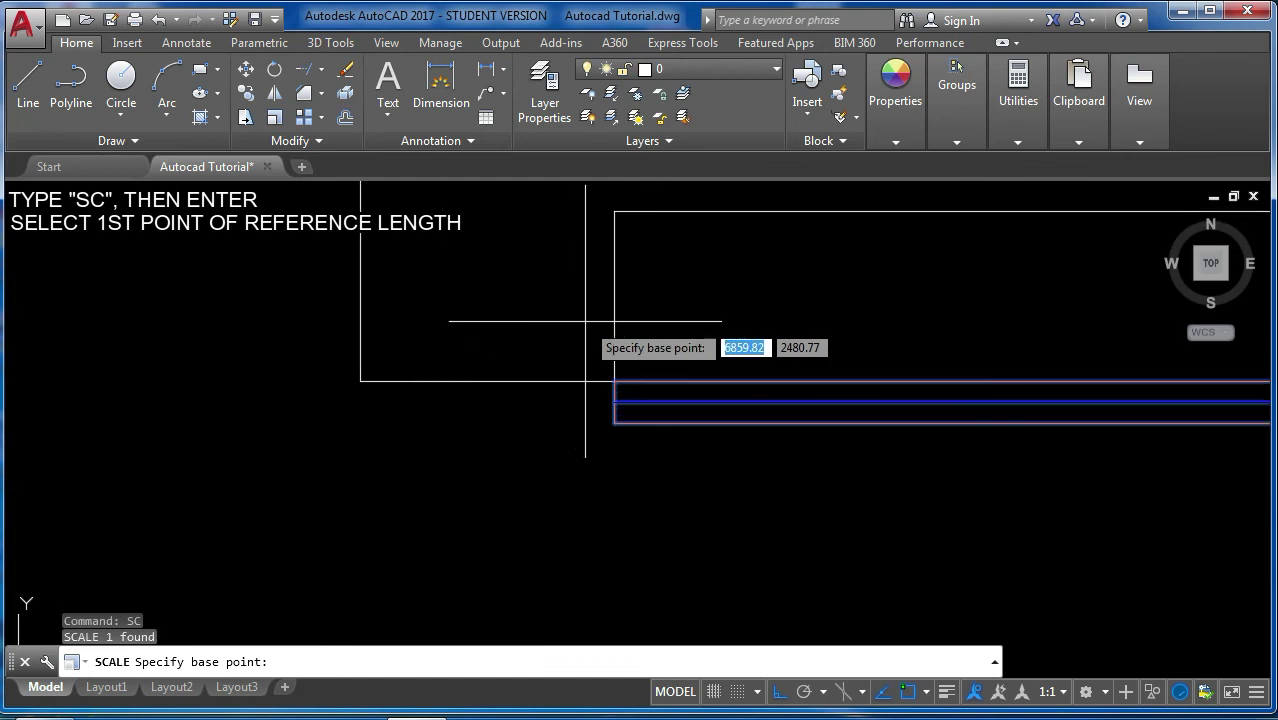
{"action": "left_click", "coordinate": [614, 381]}
{"action": "scroll", "coordinate": [614, 375], "scroll_direction": "up", "scroll_amount": 3}
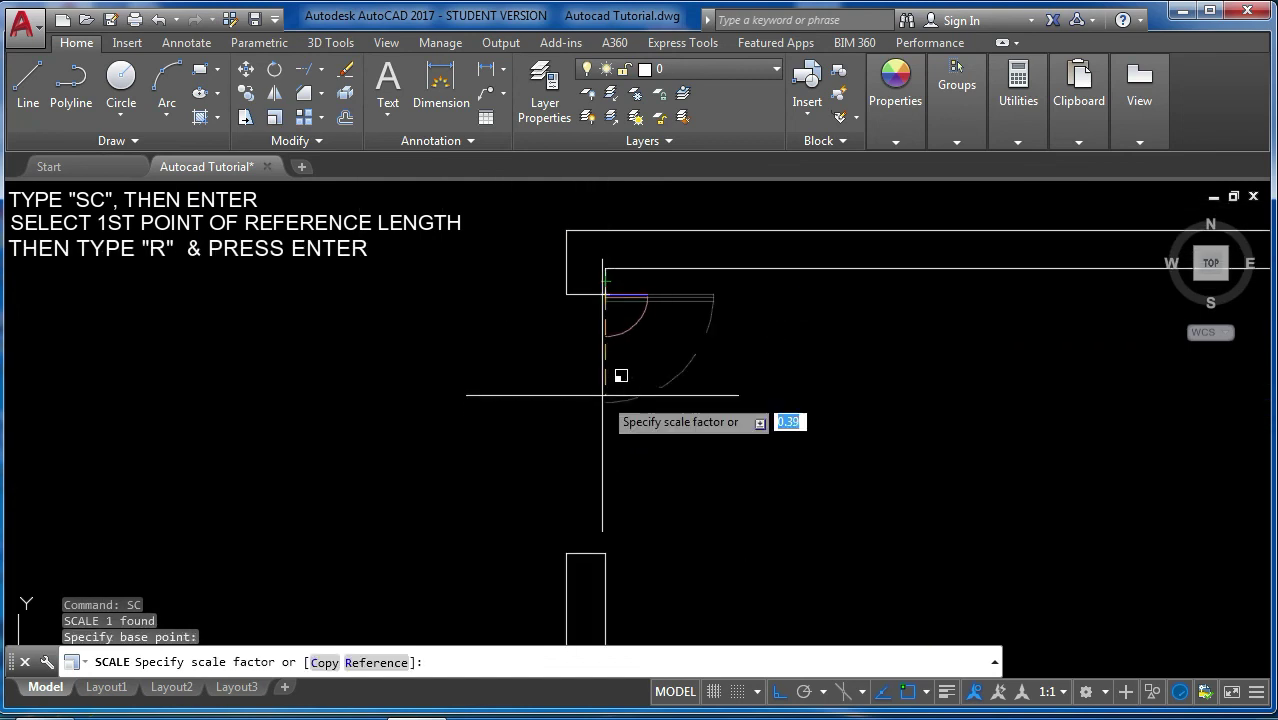
- Use the door leaf as reference length and set the new length at the opening's endpoint
{"action": "key", "text": "Return"}
{"action": "scroll", "coordinate": [608, 285], "scroll_direction": "up", "scroll_amount": 2}
{"action": "left_click", "coordinate": [606, 305]}
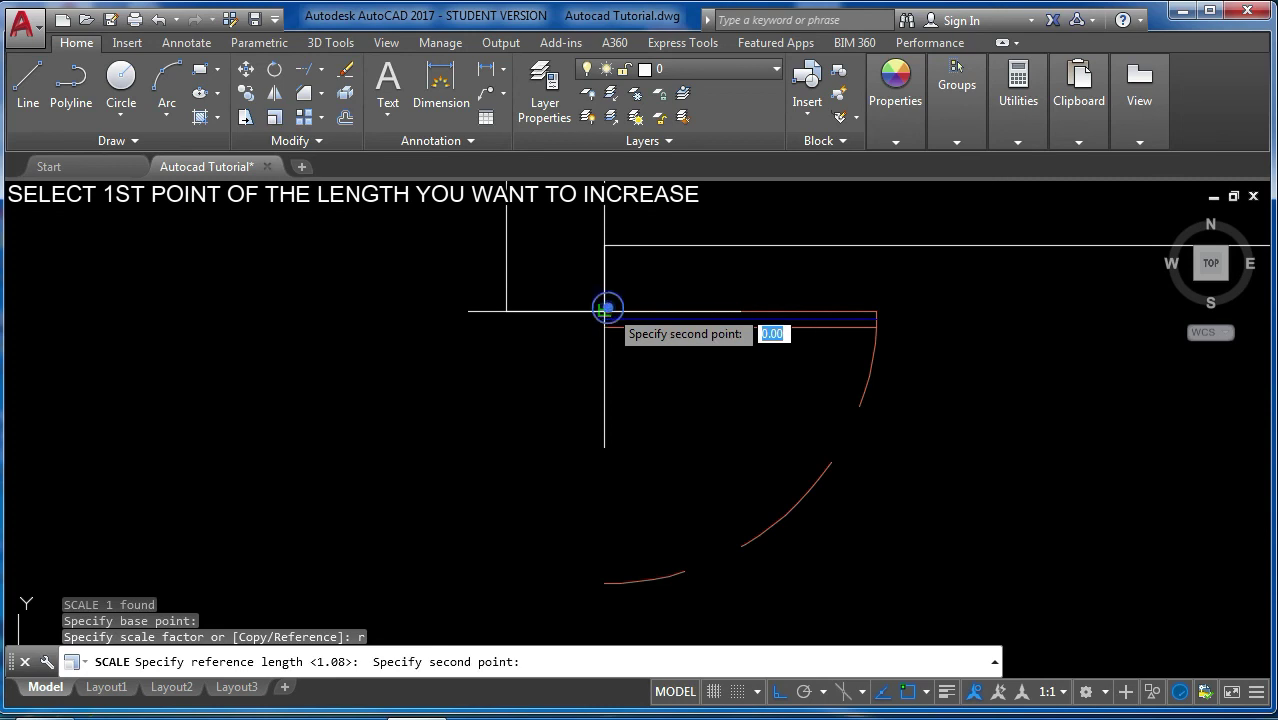
{"action": "left_click", "coordinate": [612, 482]}
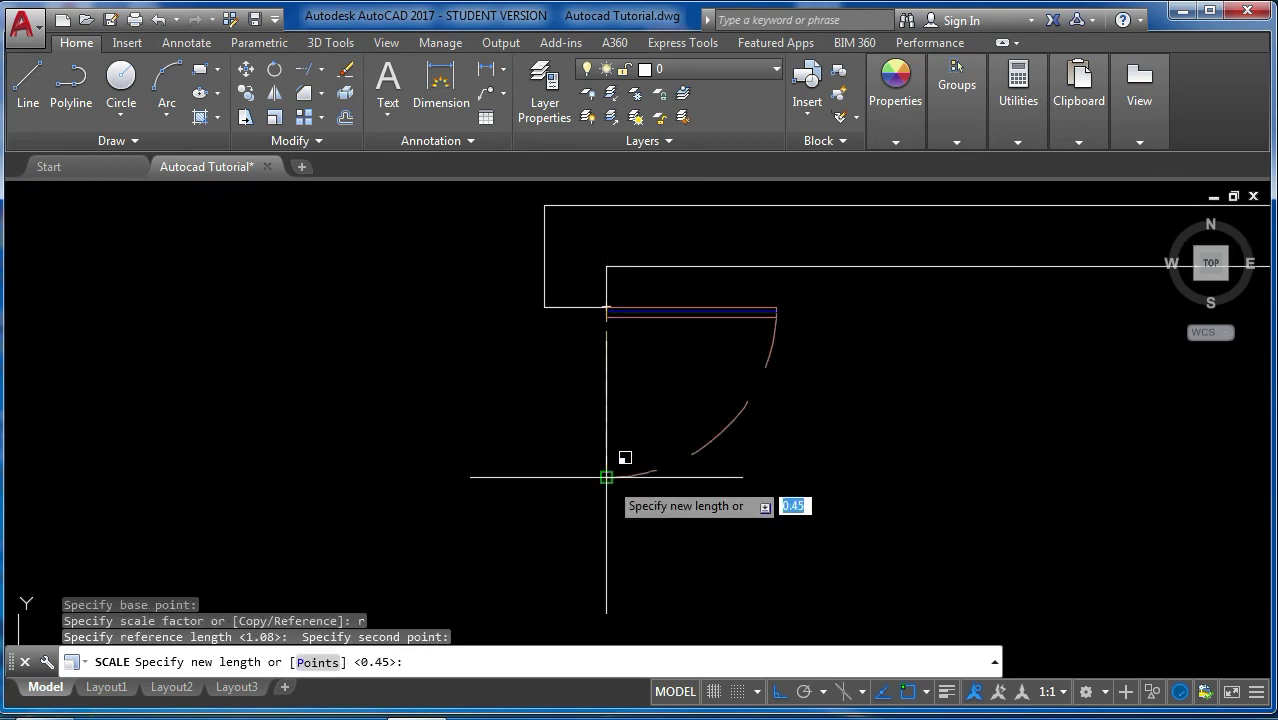
{"action": "scroll", "coordinate": [615, 322], "scroll_direction": "down", "scroll_amount": 3}
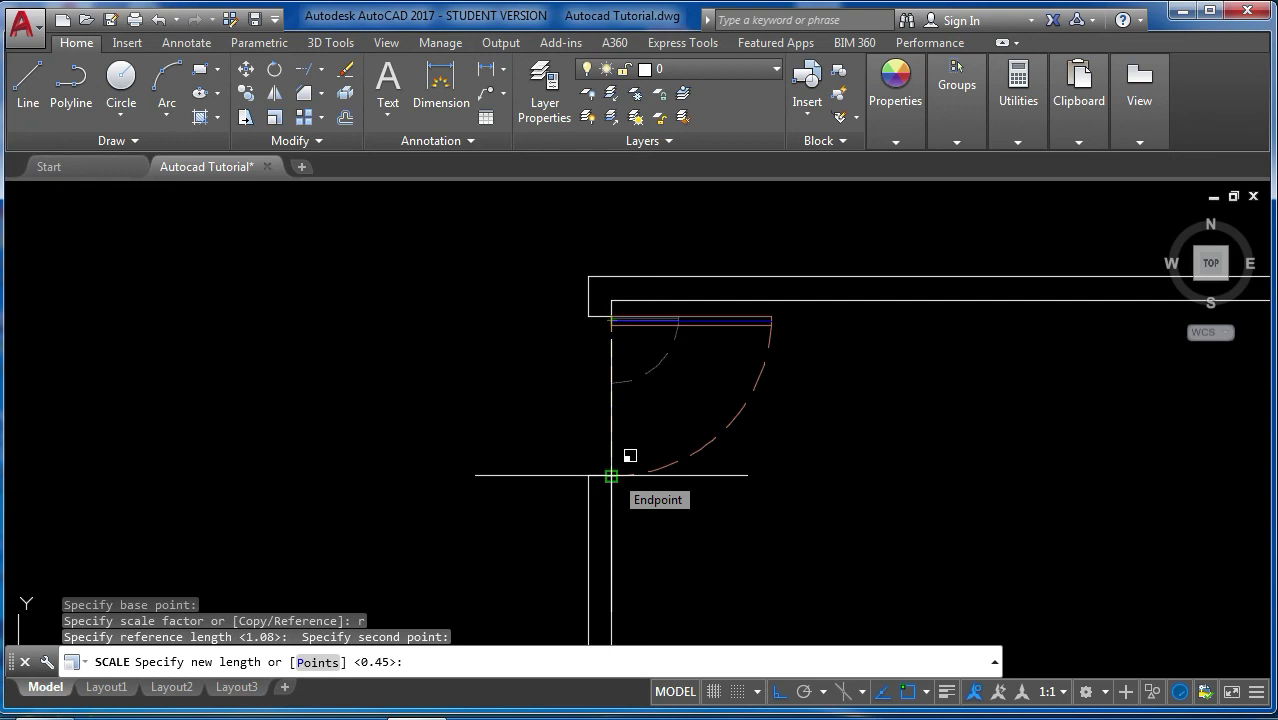
{"action": "left_click", "coordinate": [611, 476]}
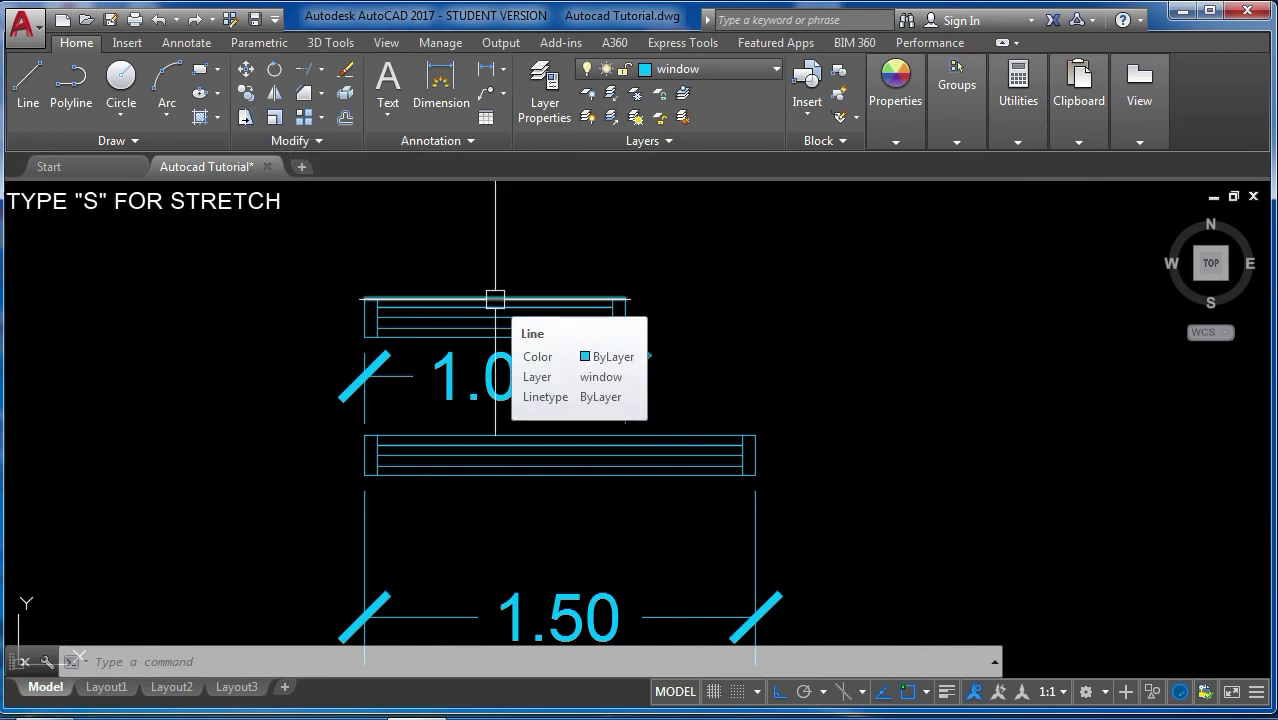
- Stretch the upper window's right end from its corner to a 1.50 width
{"action": "key", "text": "s"}
{"action": "key", "text": "Return"}
{"action": "middle_click_drag", "start_coordinate": [495, 299], "coordinate": [417, 286]}
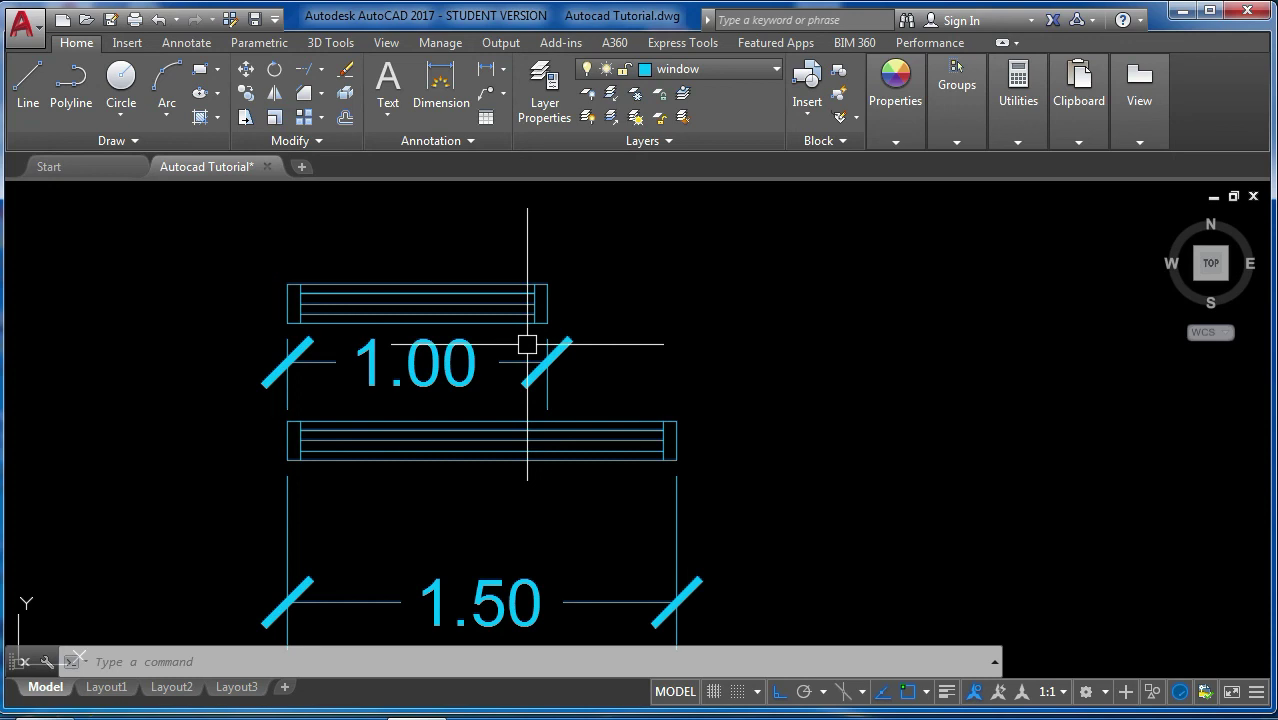
{"action": "type", "text": "s"}
{"action": "key", "text": "Return"}
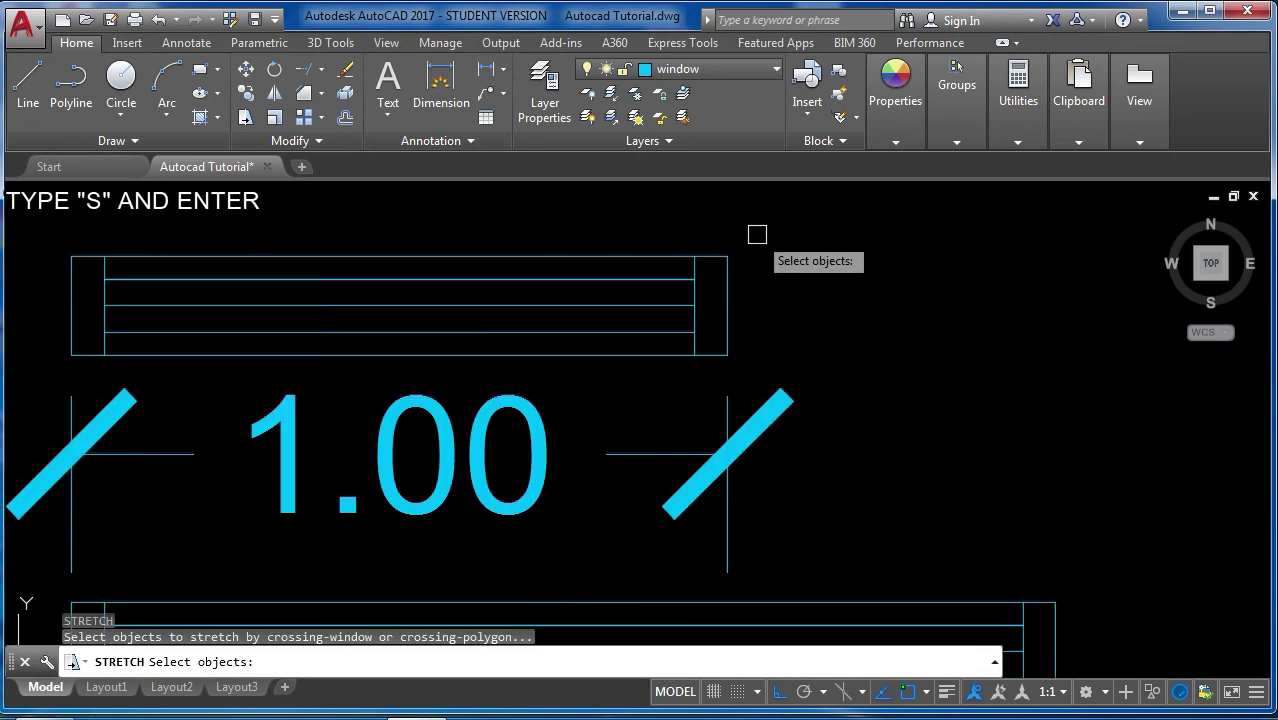
{"action": "left_click", "coordinate": [708, 233]}
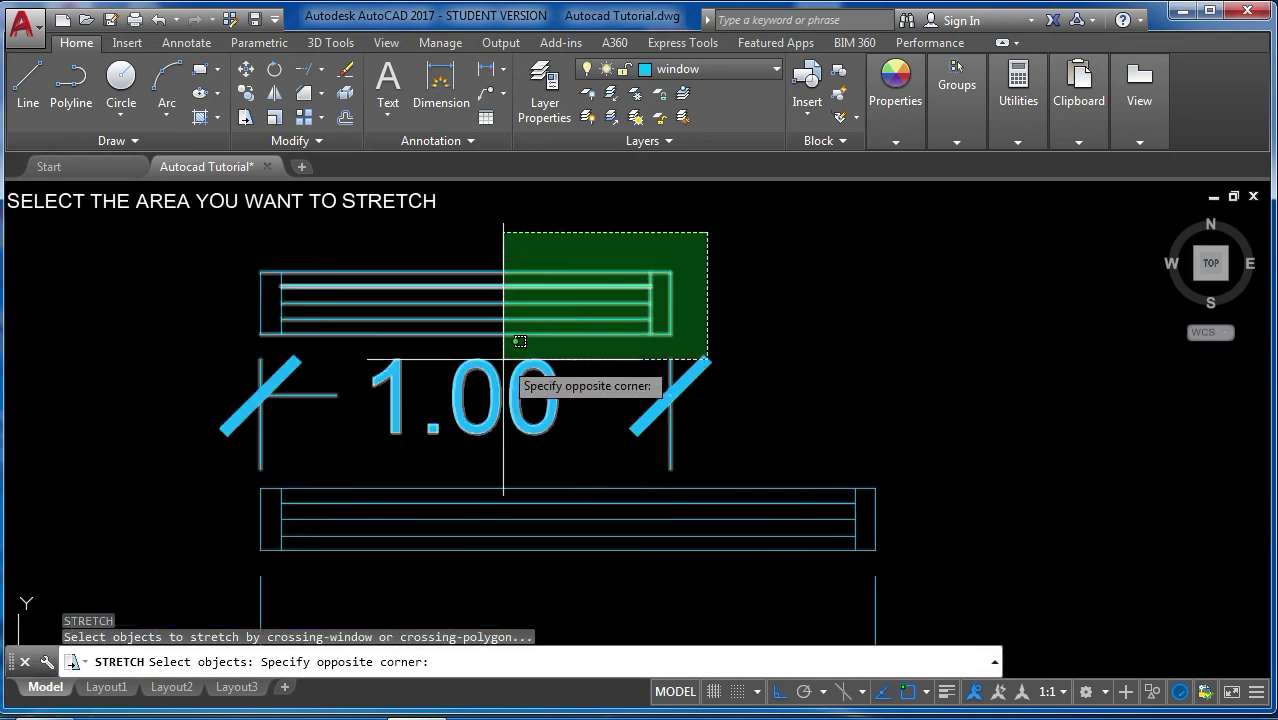
{"action": "left_click", "coordinate": [503, 358]}
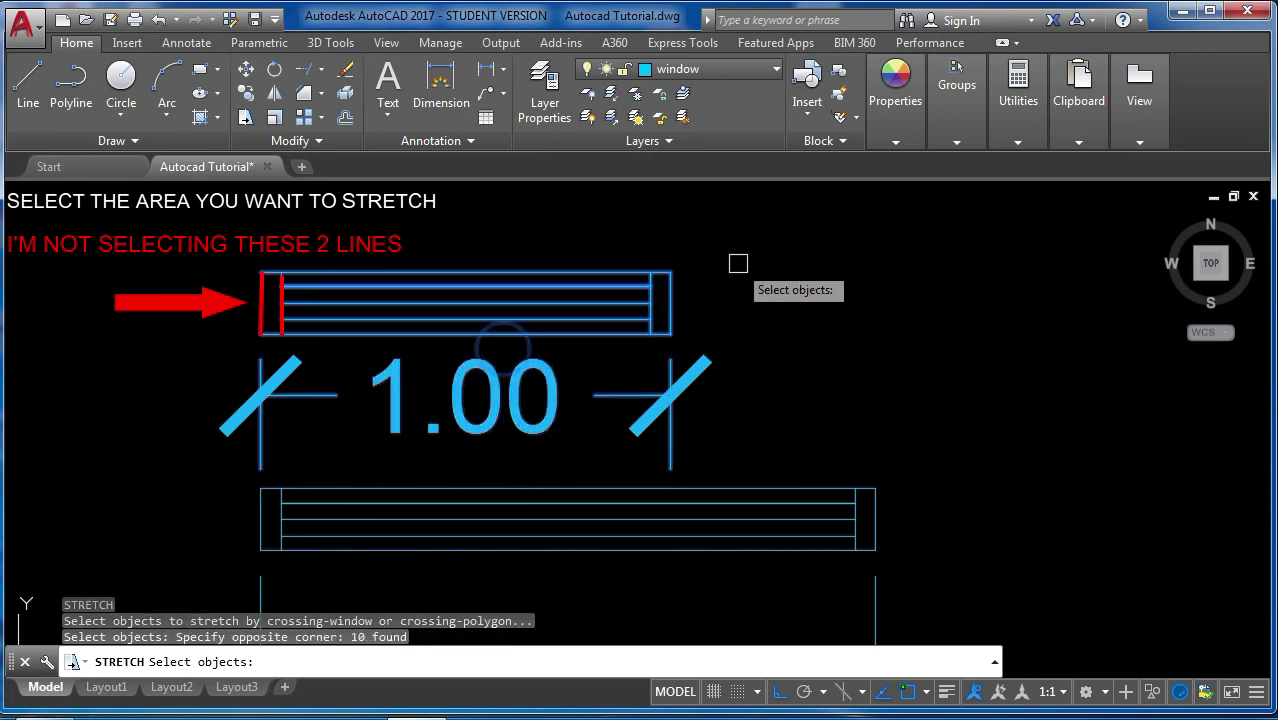
{"action": "key", "text": "Return"}
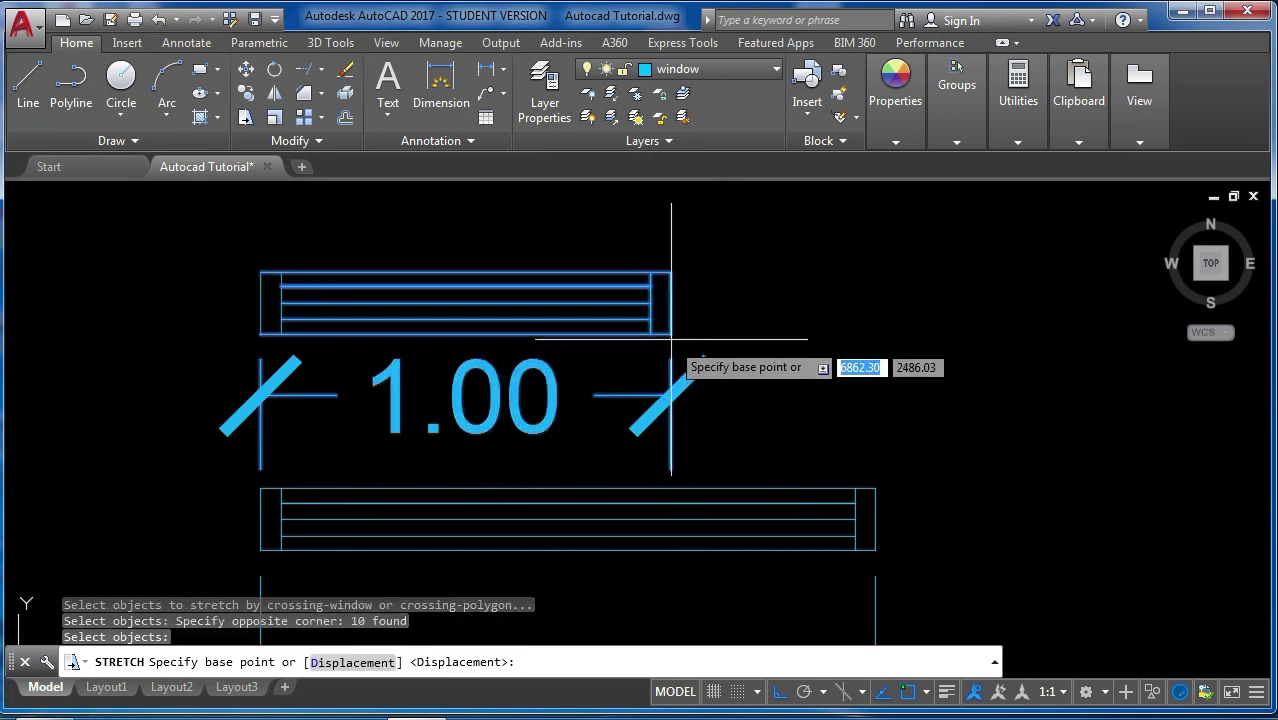
{"action": "left_click", "coordinate": [671, 335]}
{"action": "scroll", "coordinate": [671, 335], "scroll_direction": "down", "scroll_amount": 4}
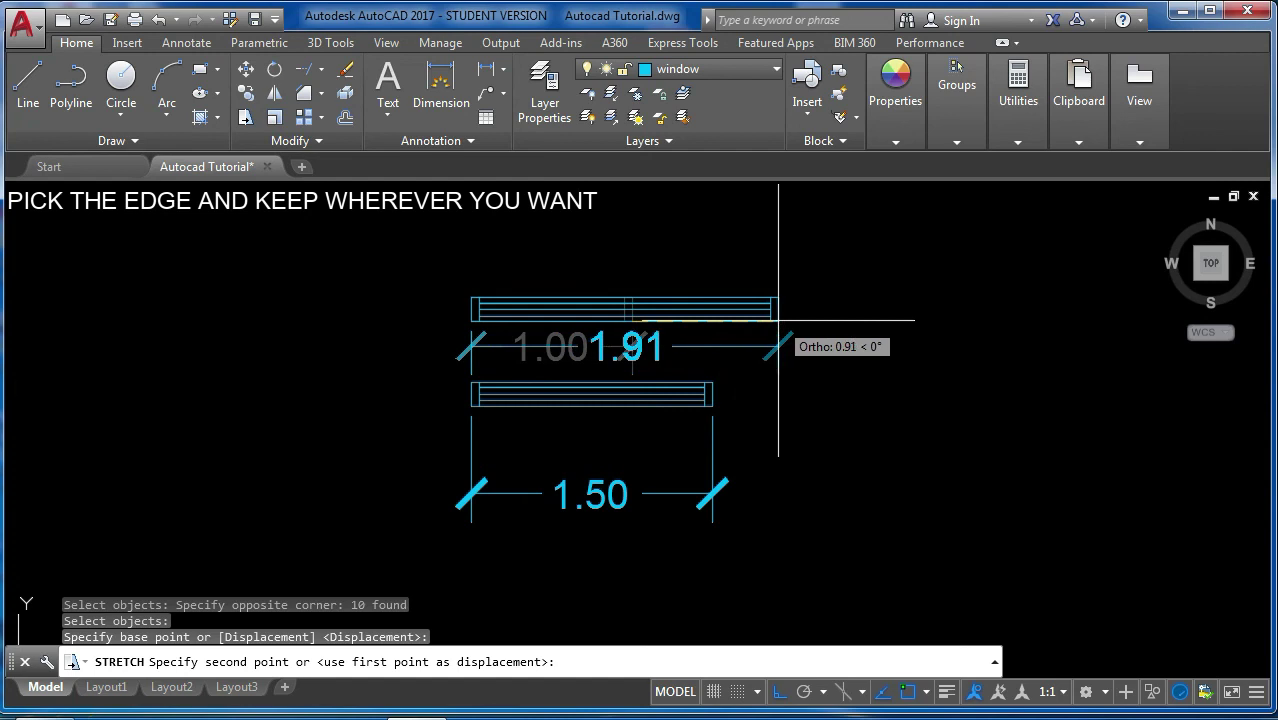
{"action": "scroll", "coordinate": [660, 323], "scroll_direction": "up", "scroll_amount": 4}
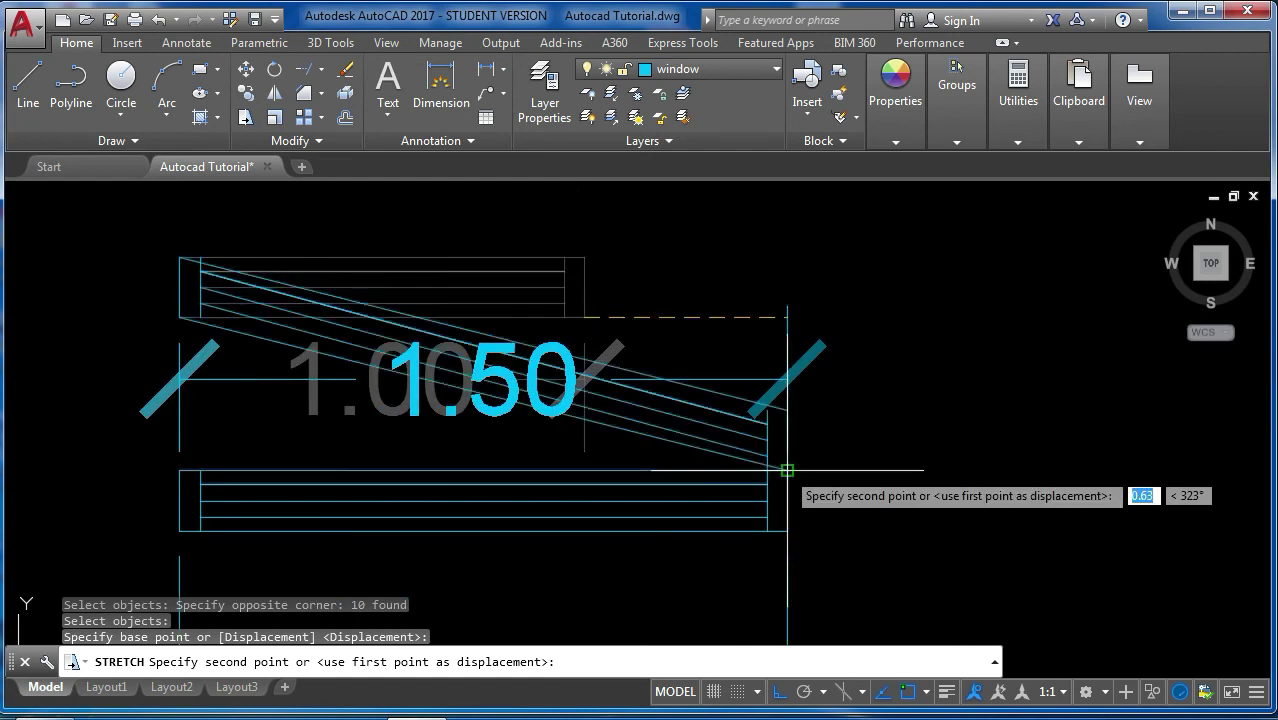
{"action": "left_click", "coordinate": [786, 317]}
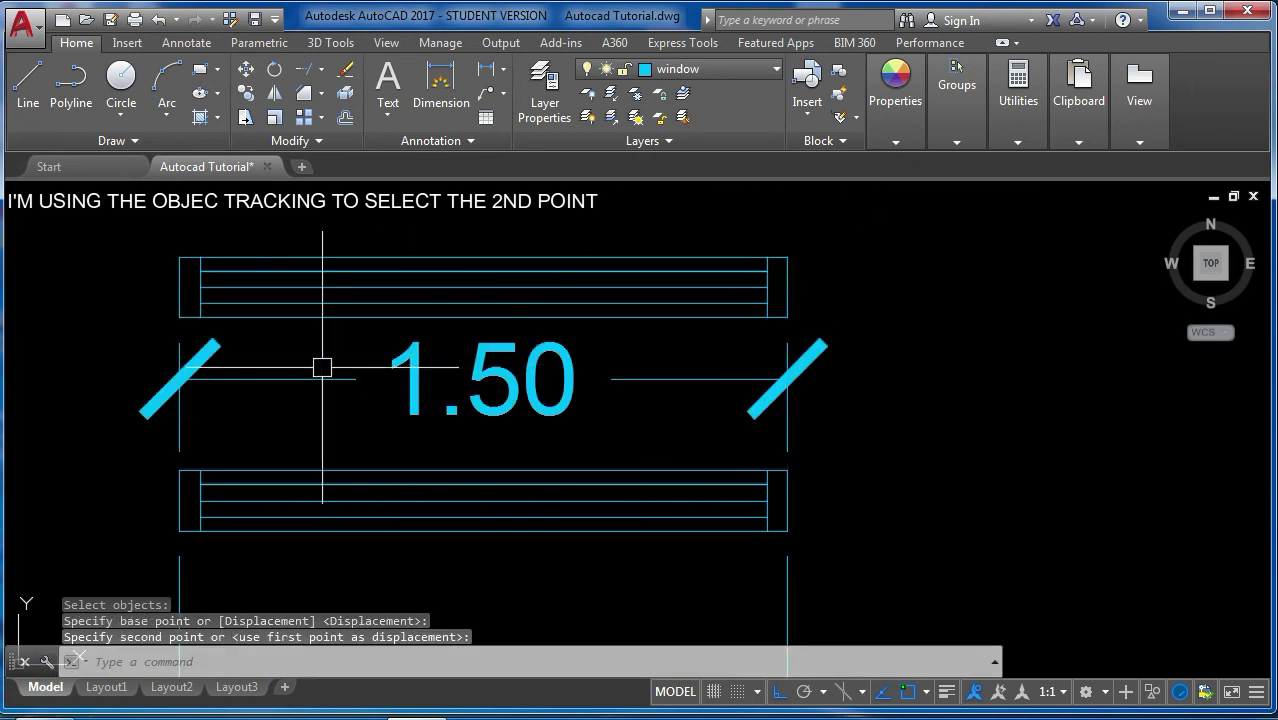
- Undo that stretch and redo it on the right end with a 0.5 distance
{"action": "key", "text": "ctrl+z"}
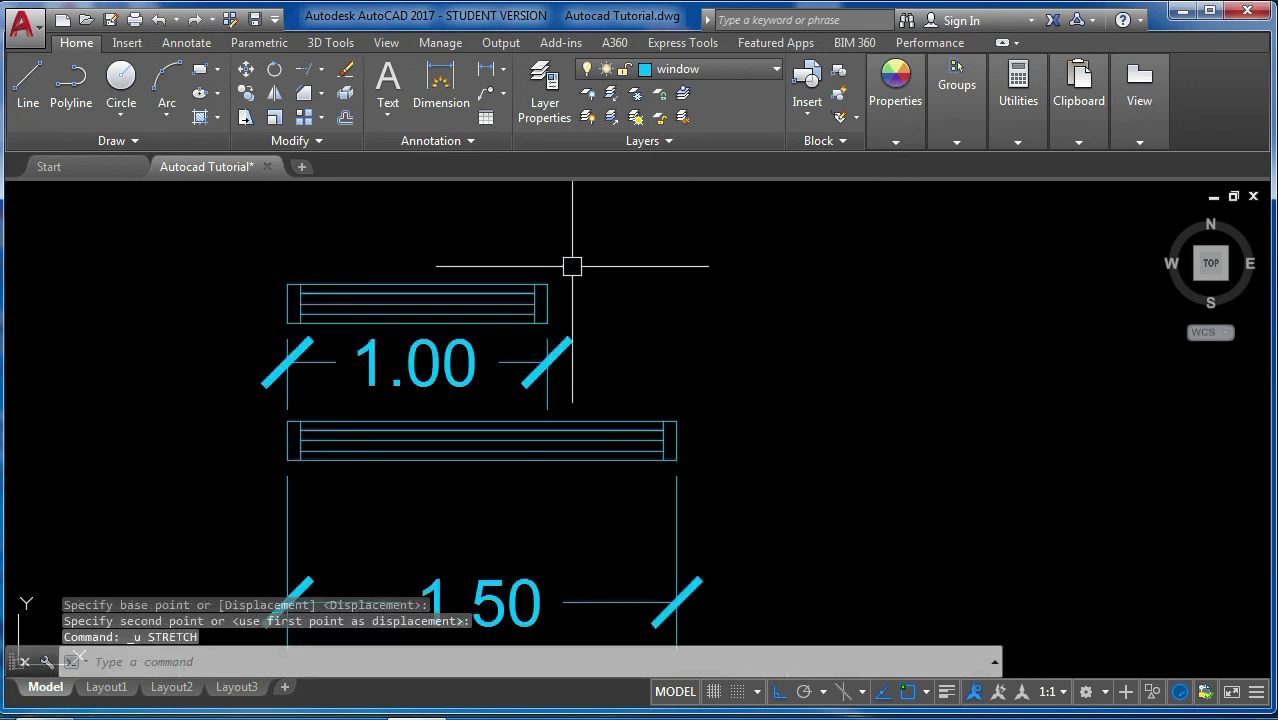
{"action": "scroll", "coordinate": [572, 266], "scroll_direction": "up", "scroll_amount": 2}
{"action": "type", "text": "s"}
{"action": "key", "text": "Return"}
{"action": "left_click", "coordinate": [608, 265]}
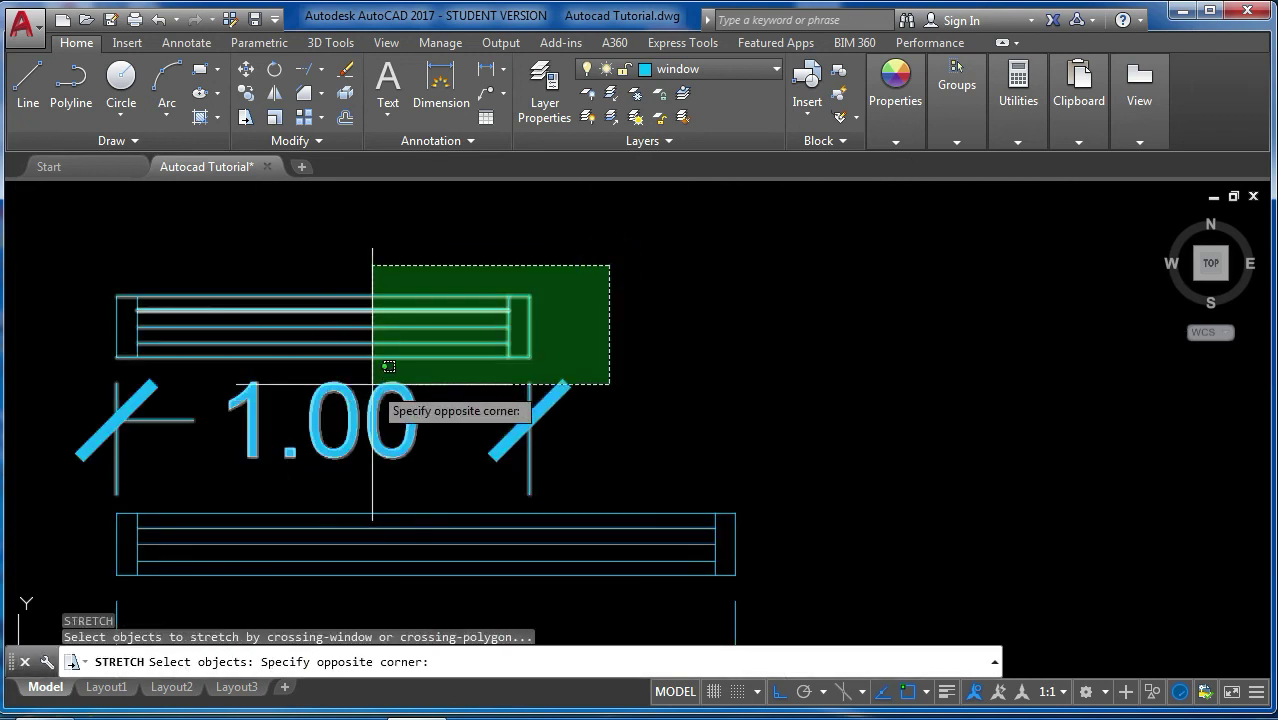
{"action": "left_click", "coordinate": [371, 357]}
{"action": "key", "text": "Return"}
{"action": "left_click", "coordinate": [528, 357]}
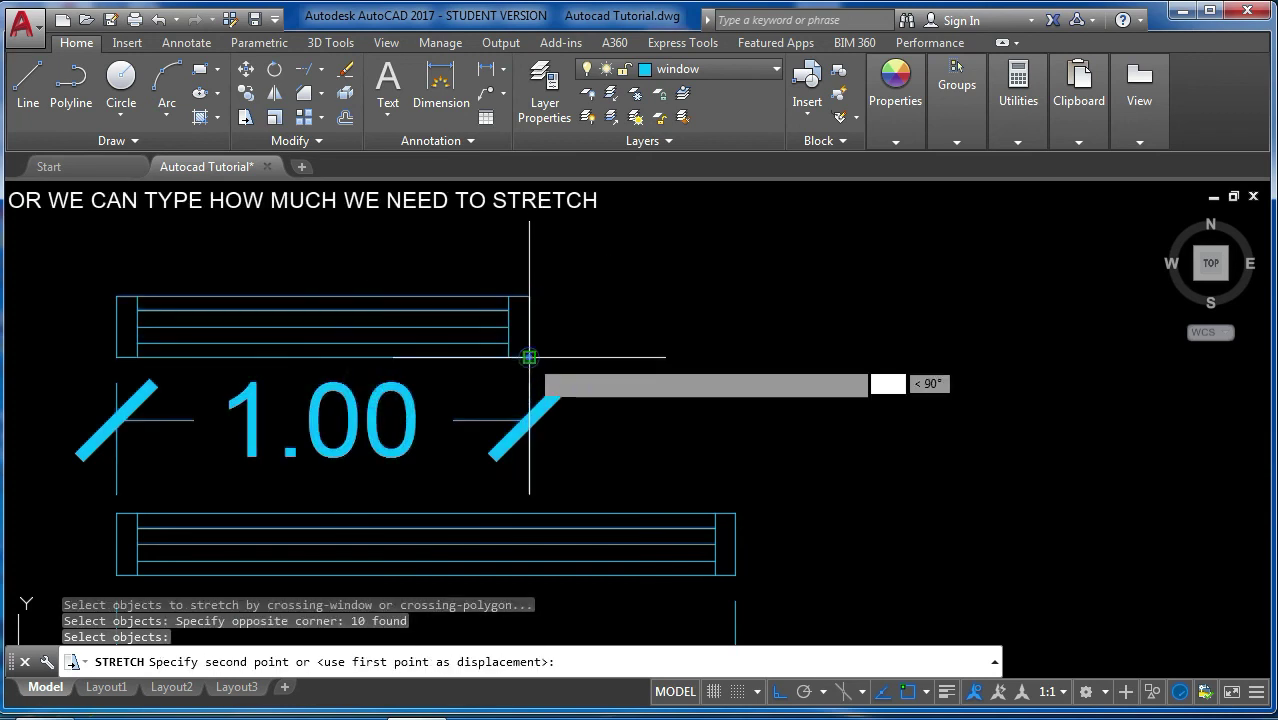
{"action": "type", "text": ".5"}
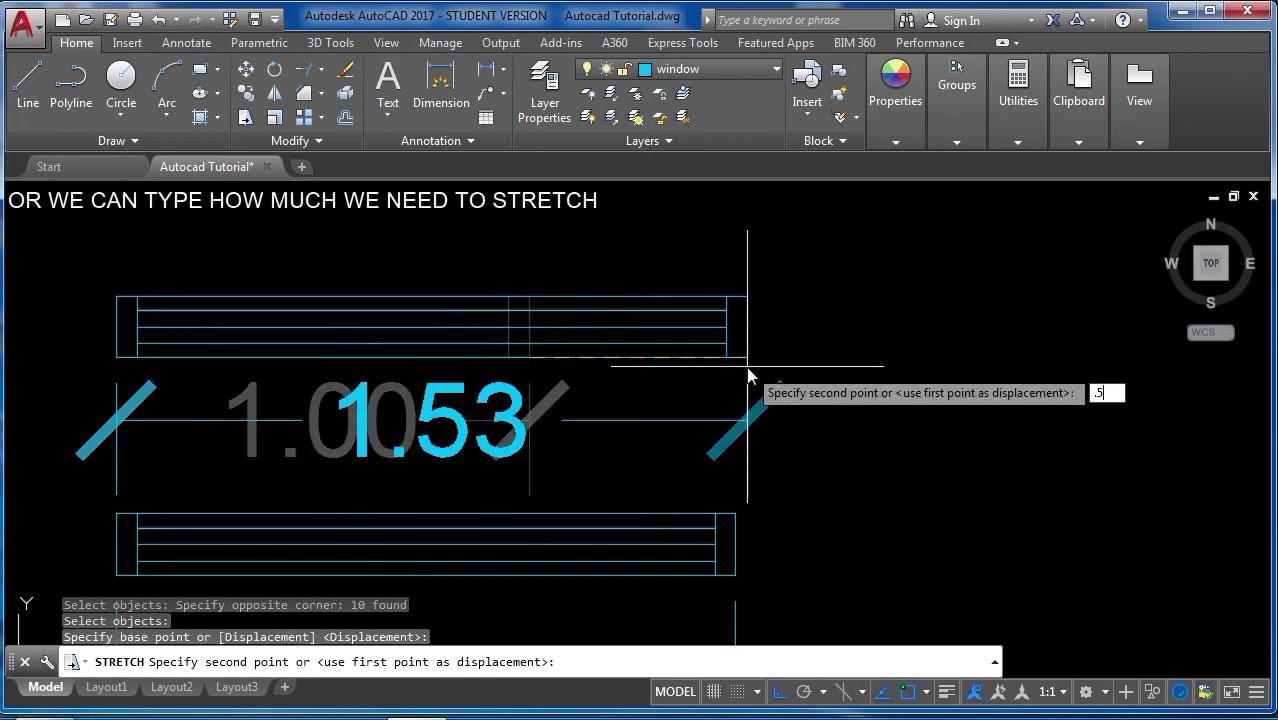
{"action": "key", "text": "Return"}
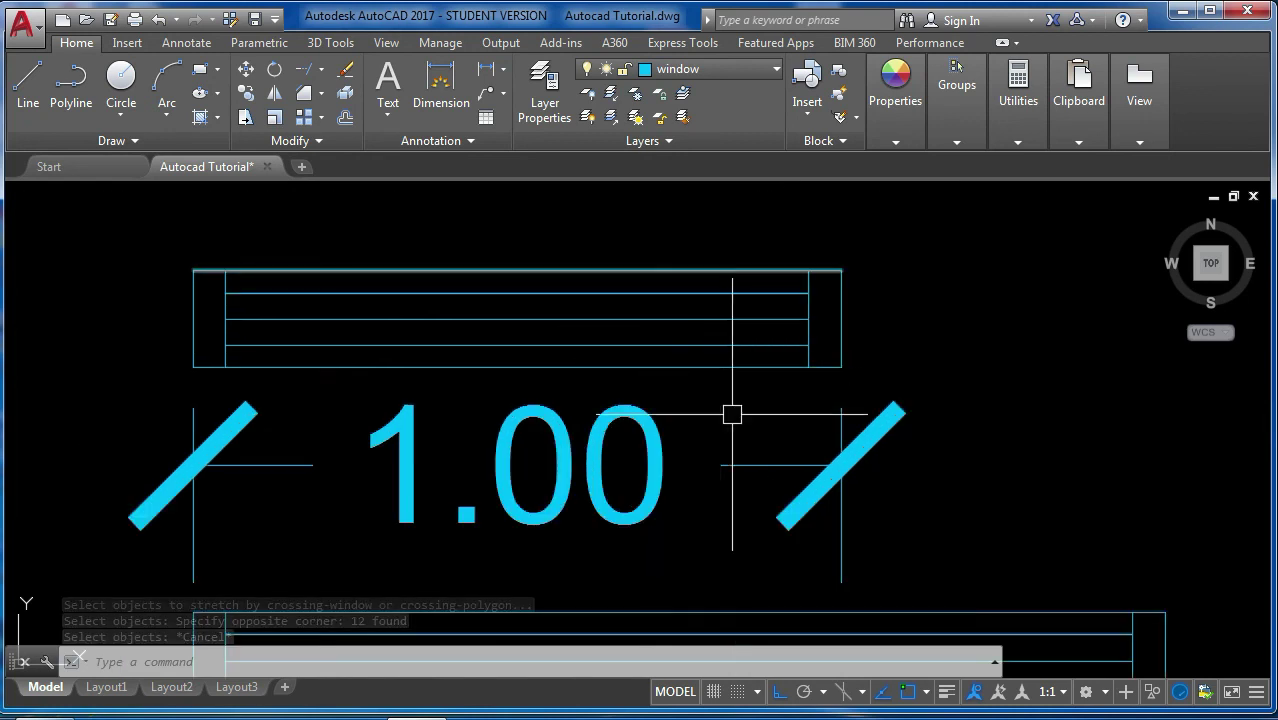
- Stretch the upper window by .5 with the left vertical line included, then select that line
{"action": "type", "text": "s"}
{"action": "key", "text": "Return"}
{"action": "left_click", "coordinate": [906, 248]}
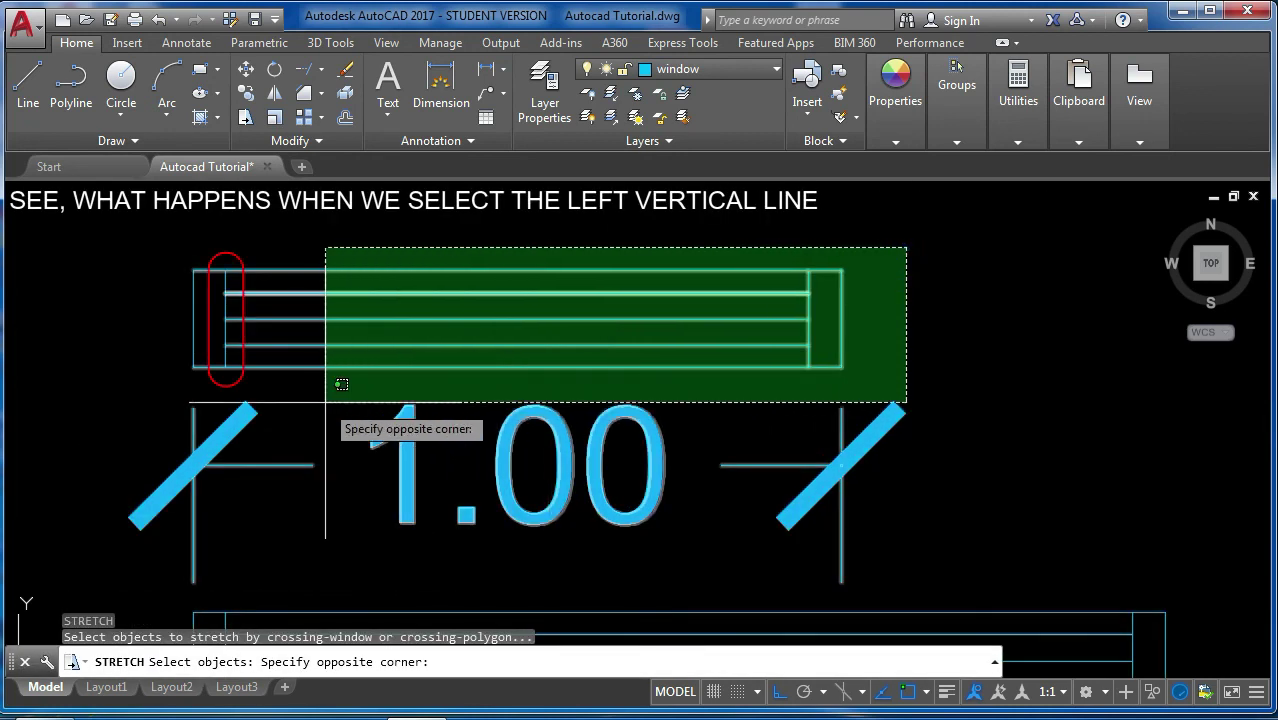
{"action": "left_click", "coordinate": [222, 377]}
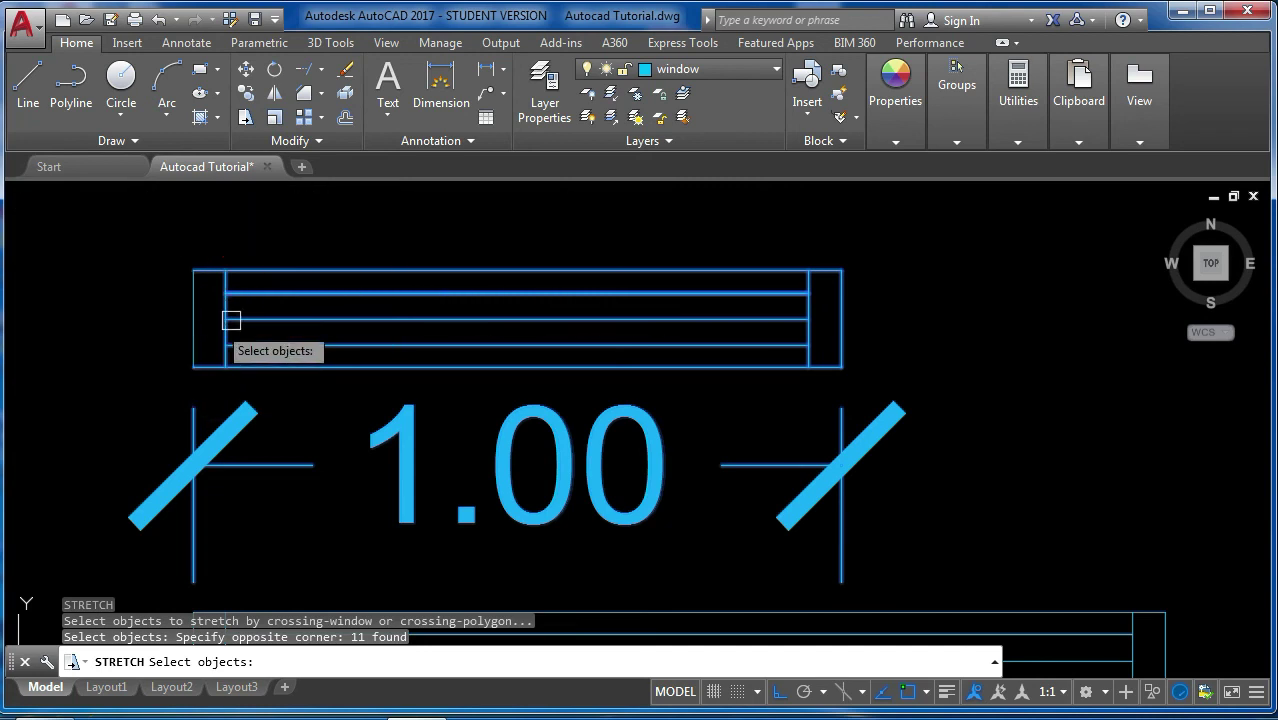
{"action": "key", "text": "Return"}
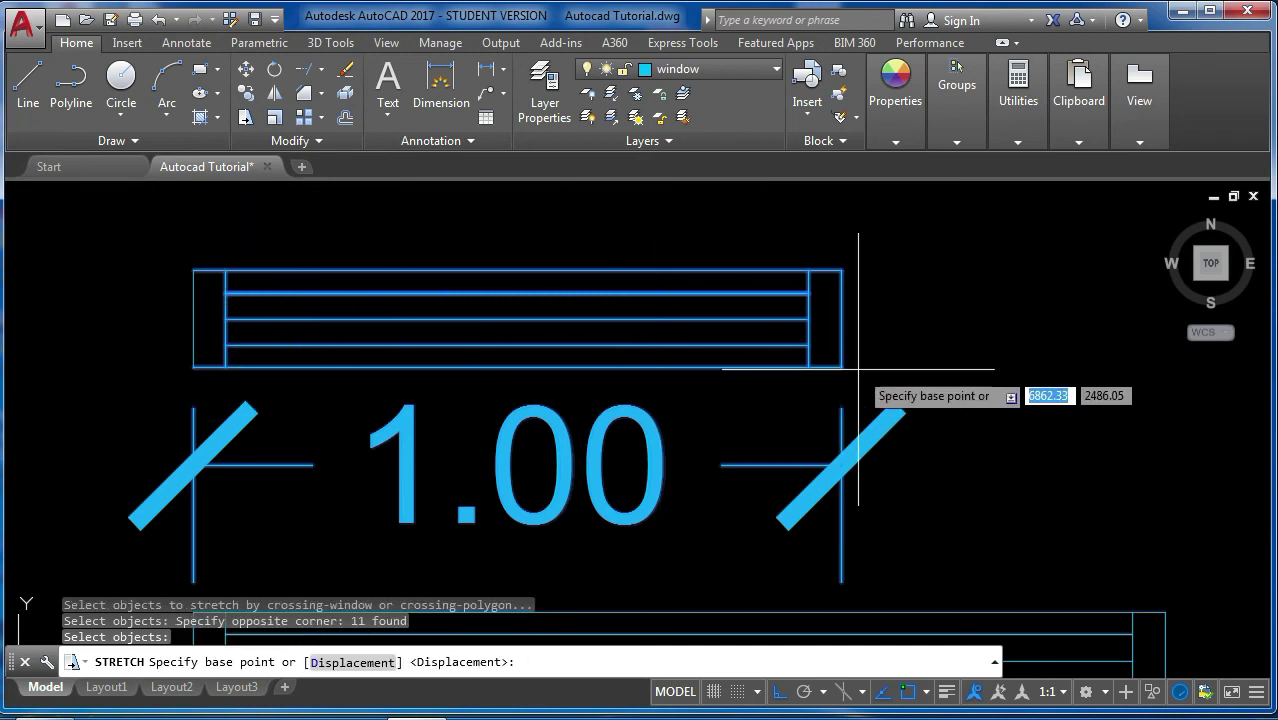
{"action": "left_click", "coordinate": [838, 364]}
{"action": "scroll", "coordinate": [907, 350], "scroll_direction": "down", "scroll_amount": 3}
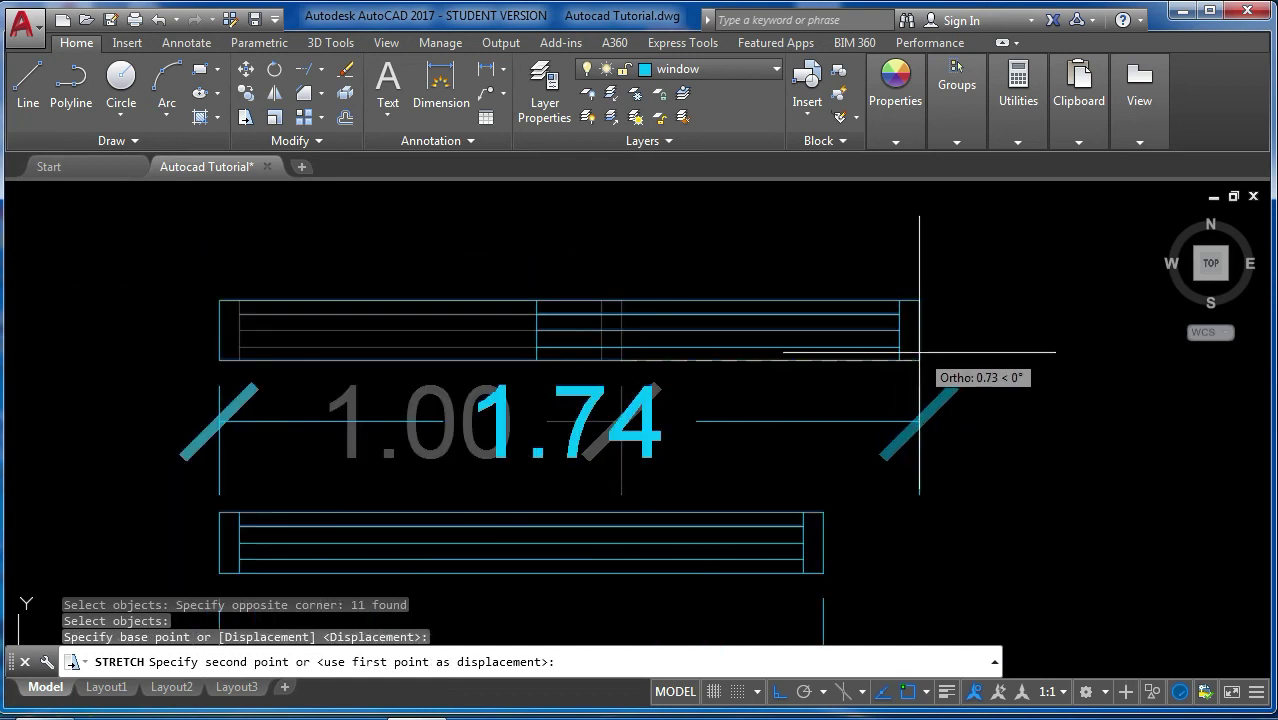
{"action": "left_click", "coordinate": [914, 351]}
{"action": "left_click", "coordinate": [916, 352]}
{"action": "type", "text": ".5"}
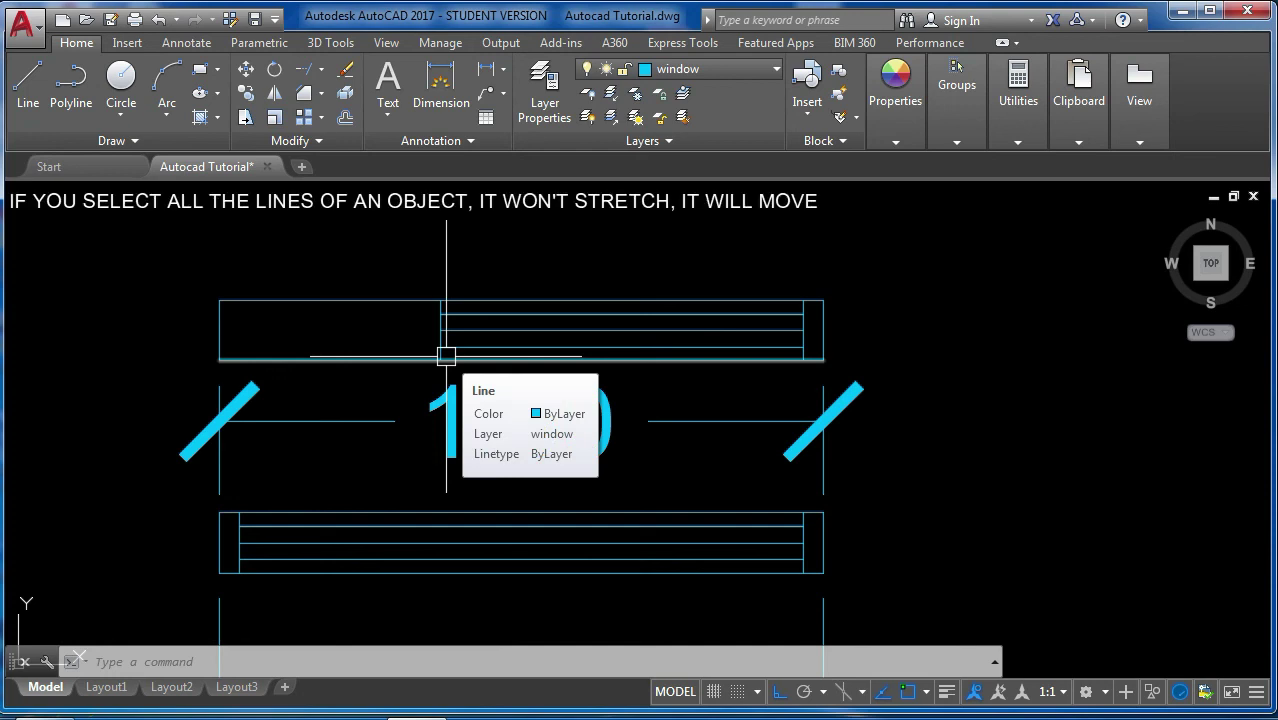
{"action": "left_click", "coordinate": [221, 328]}
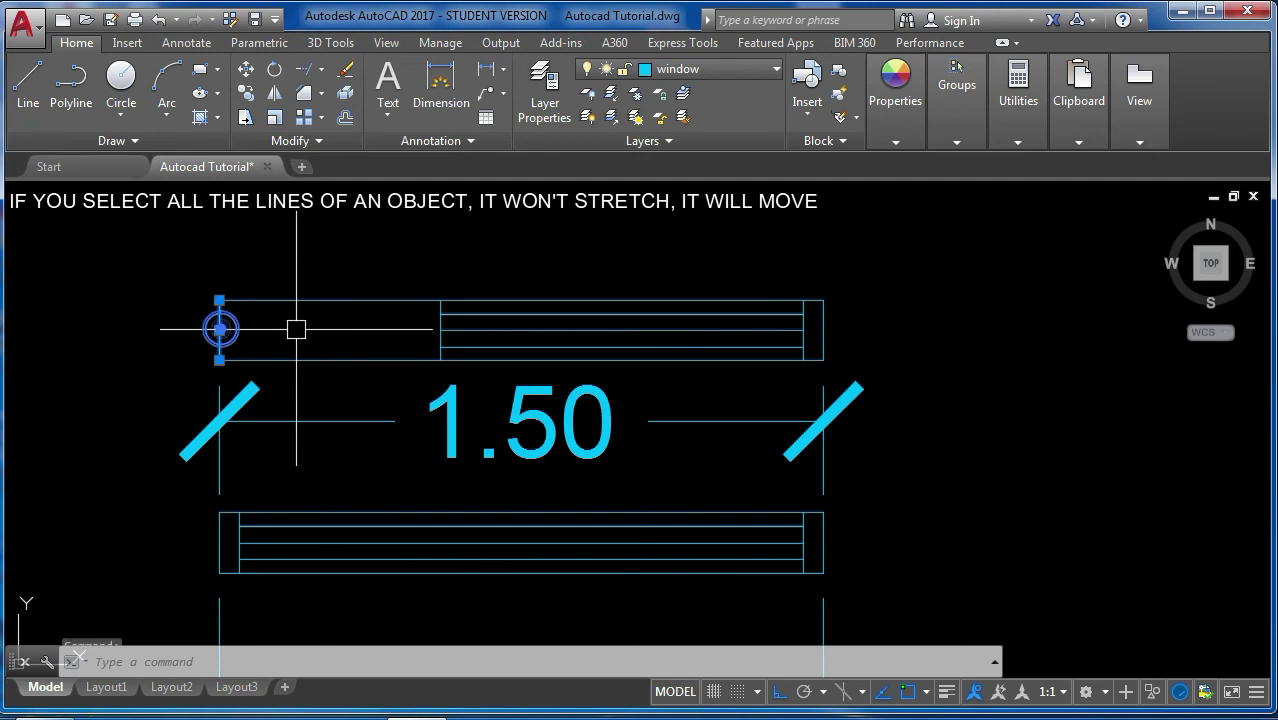